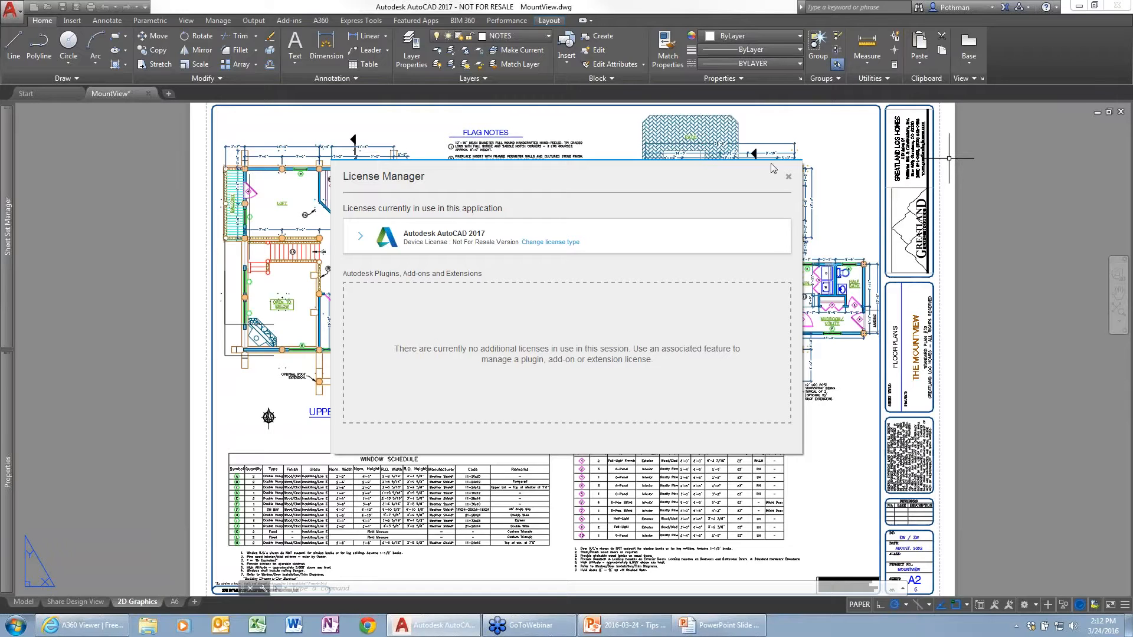
Close the License Manager and review the hardware acceleration and effects settings under Graphics Performance without changing them.
{"action": "left_click", "coordinate": [789, 177]}
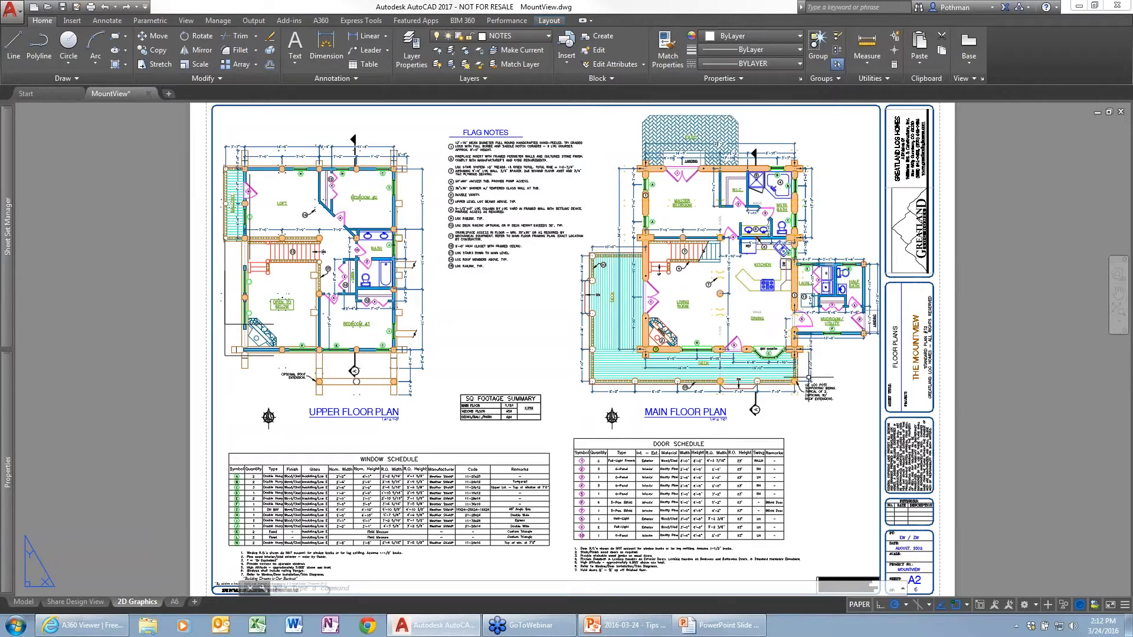
{"action": "right_click", "coordinate": [1081, 605]}
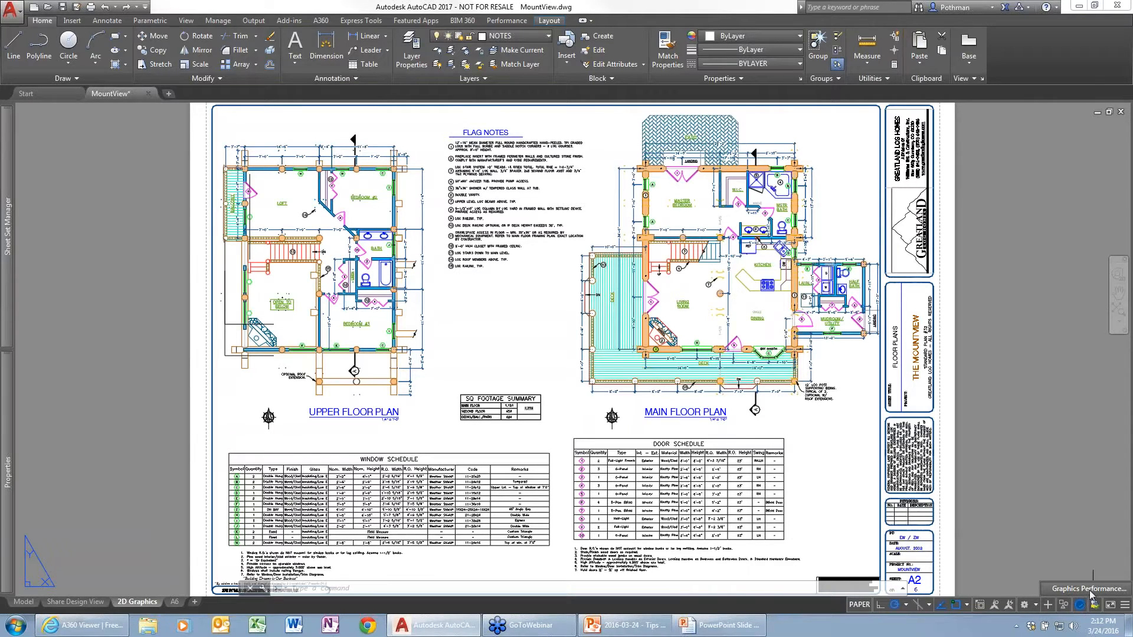
{"action": "left_click", "coordinate": [1089, 590]}
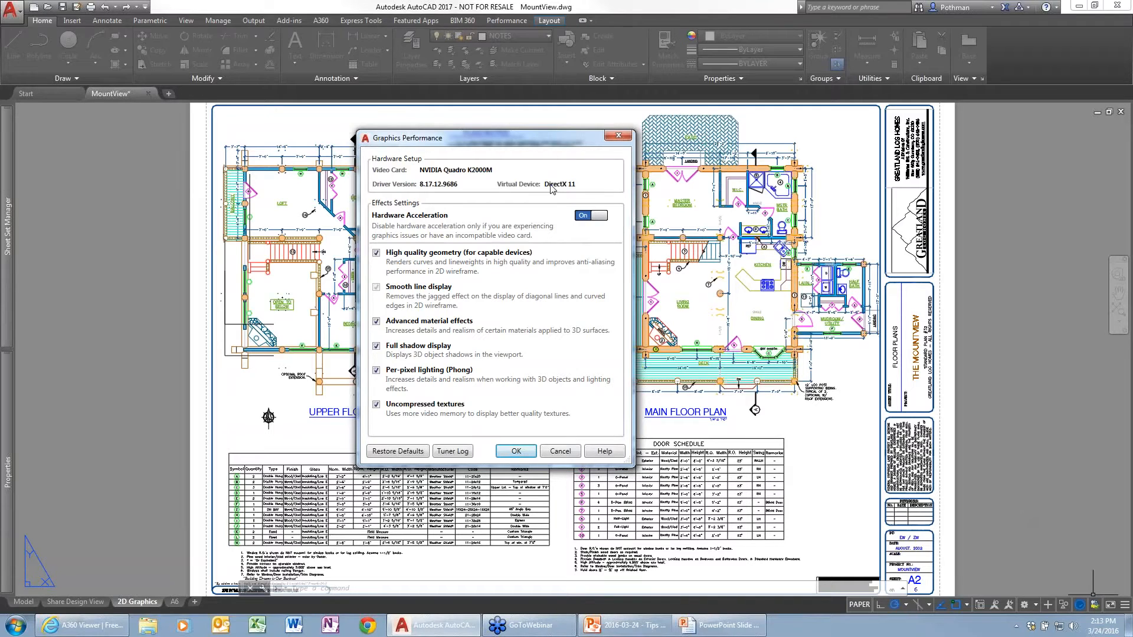
{"action": "left_click", "coordinate": [558, 452]}
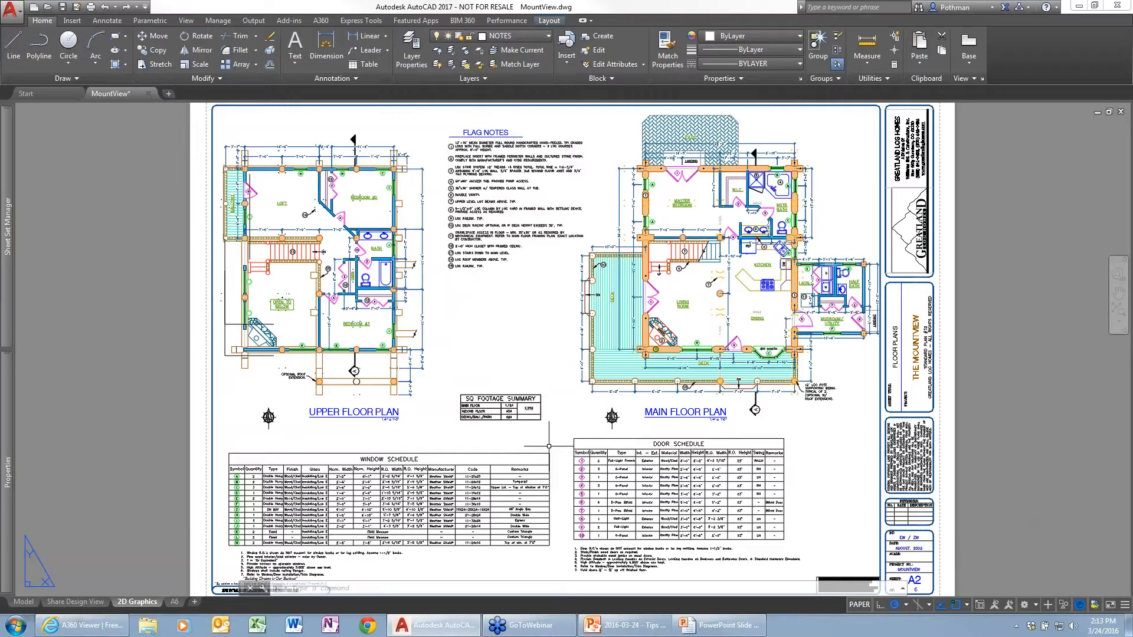
Switch from the 2D Graphics layout to model space and zoom to the drawing extents.
{"action": "left_click", "coordinate": [25, 602]}
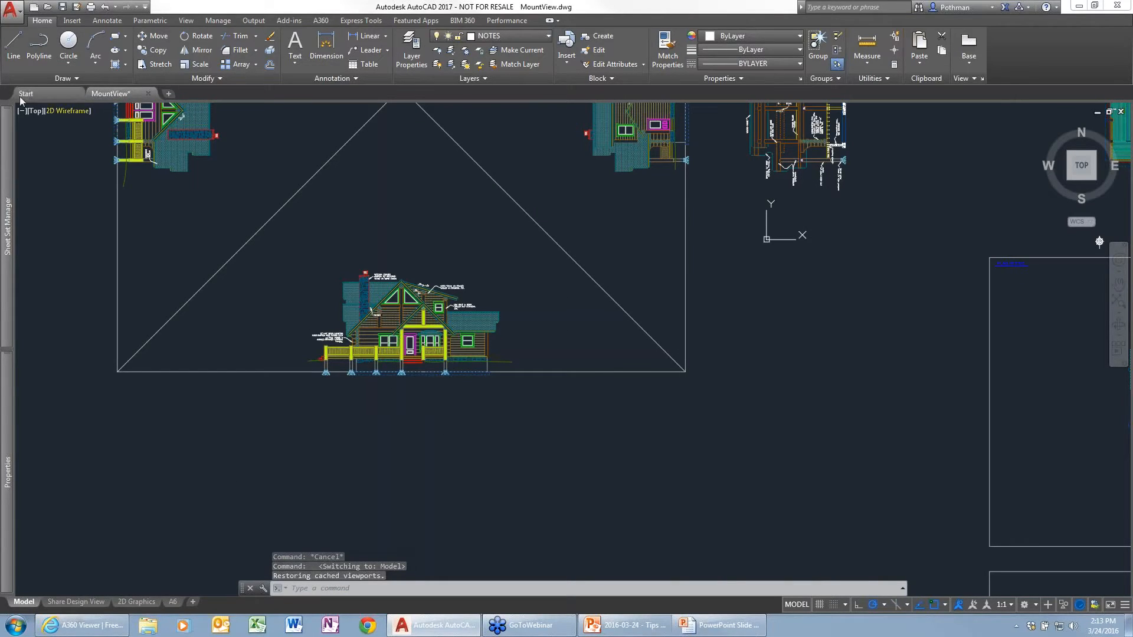
{"action": "scroll", "coordinate": [412, 269], "scroll_direction": "down", "scroll_amount": 4}
{"action": "scroll", "coordinate": [411, 269], "scroll_direction": "up", "scroll_amount": 2}
{"action": "scroll", "coordinate": [412, 269], "scroll_direction": "down", "scroll_amount": 8}
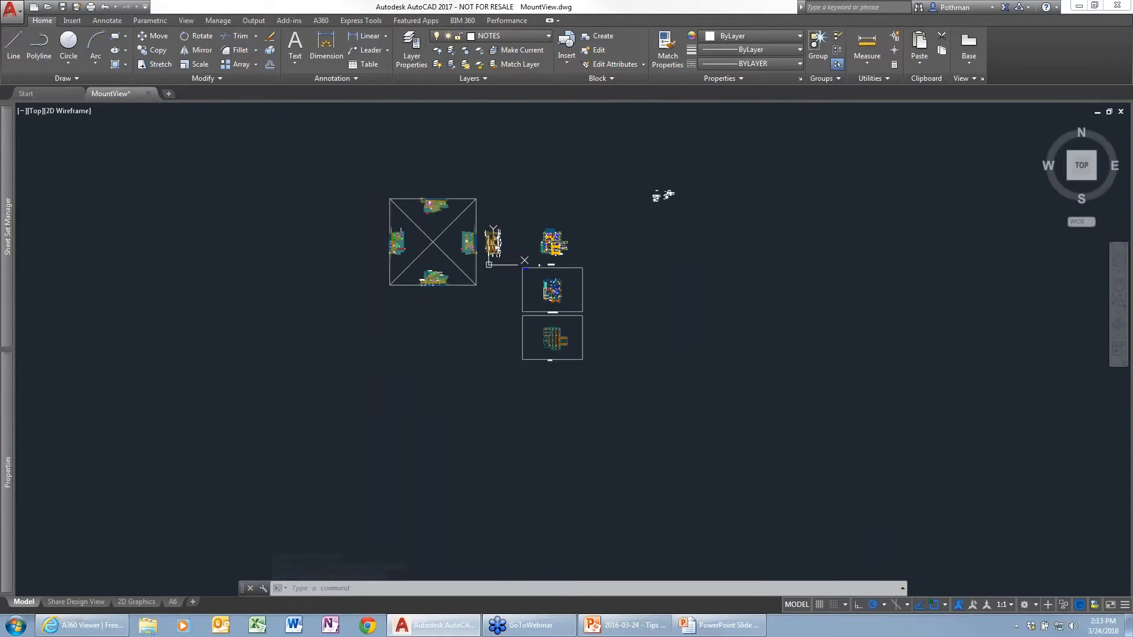
{"action": "type", "text": "z"}
{"action": "key", "text": "Return"}
{"action": "type", "text": "e"}
{"action": "key", "text": "Return"}
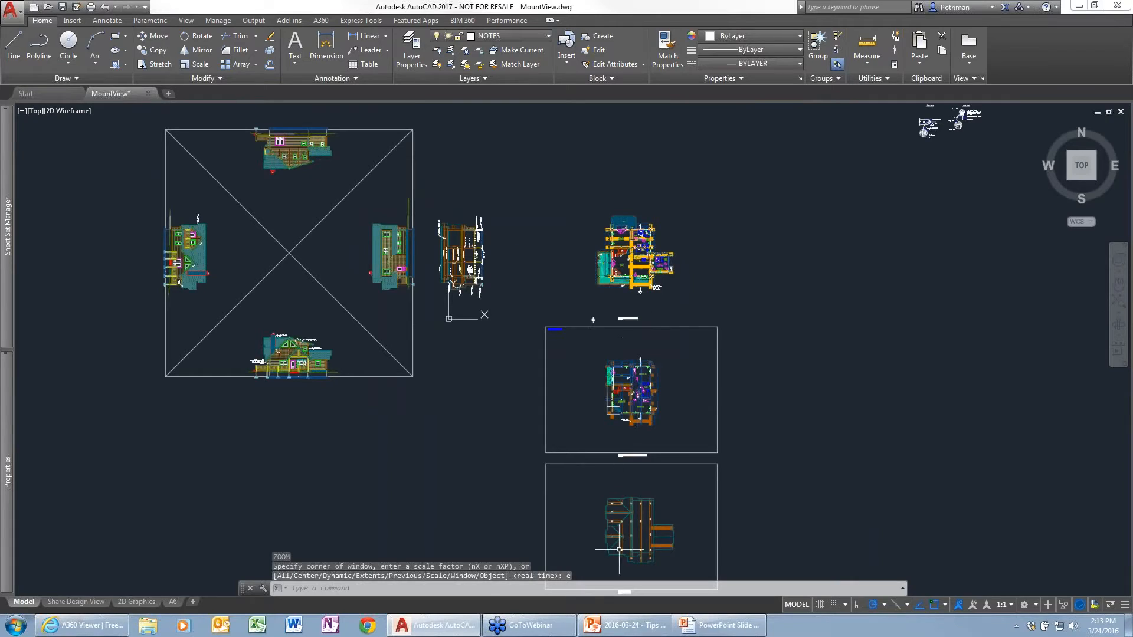
Copy the column and footing beside the front steps to the underside midpoint of the short porch post across the steps.
{"action": "scroll", "coordinate": [263, 390], "scroll_direction": "up", "scroll_amount": 4}
{"action": "scroll", "coordinate": [263, 390], "scroll_direction": "up", "scroll_amount": 10}
{"action": "scroll", "coordinate": [496, 275], "scroll_direction": "down", "scroll_amount": 4}
{"action": "mouse_move", "coordinate": [673, 258]}
{"action": "middle_mouse_down"}
{"action": "mouse_move", "coordinate": [600, 316]}
{"action": "mouse_move", "coordinate": [512, 489]}
{"action": "middle_mouse_up"}
{"action": "scroll", "coordinate": [523, 418], "scroll_direction": "up", "scroll_amount": 3}
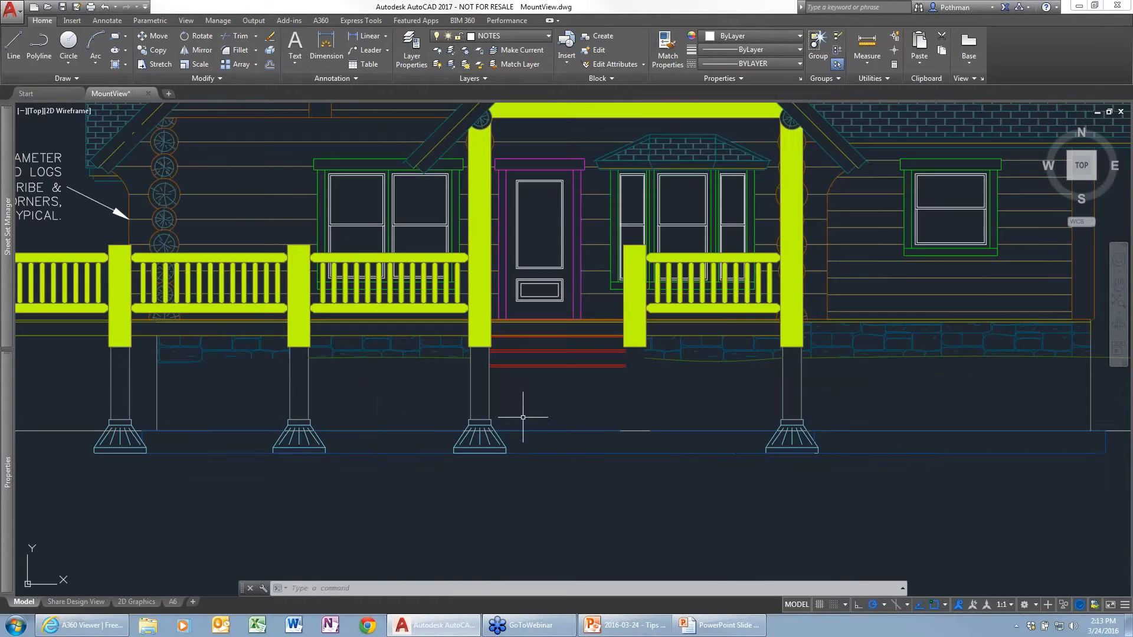
{"action": "left_click", "coordinate": [508, 407]}
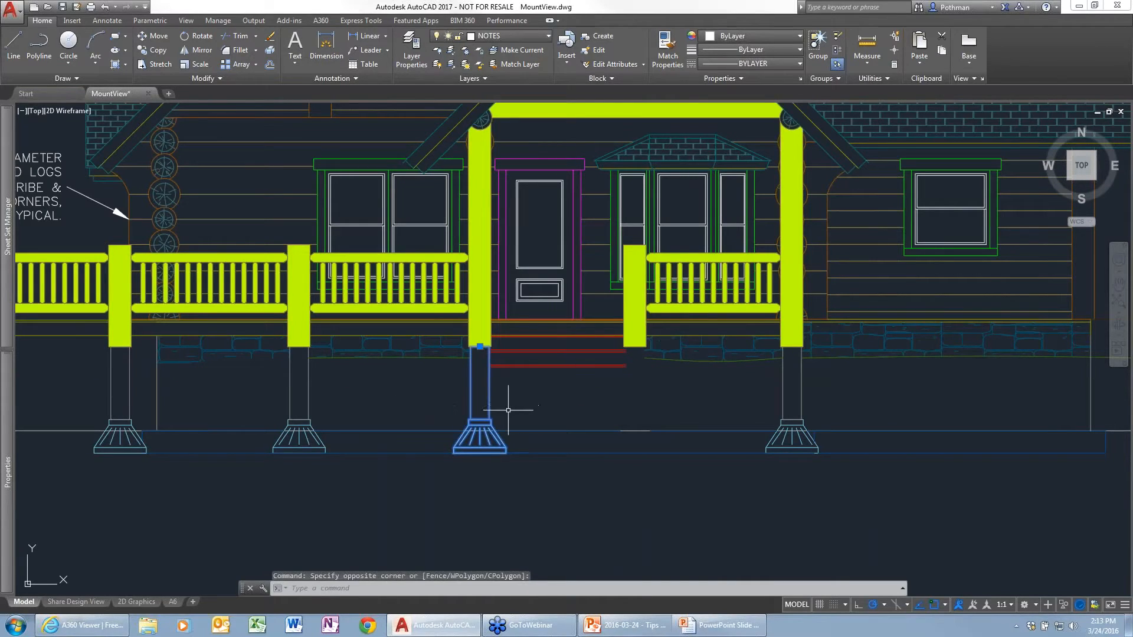
{"action": "left_click", "coordinate": [482, 346]}
{"action": "right_click", "coordinate": [480, 346]}
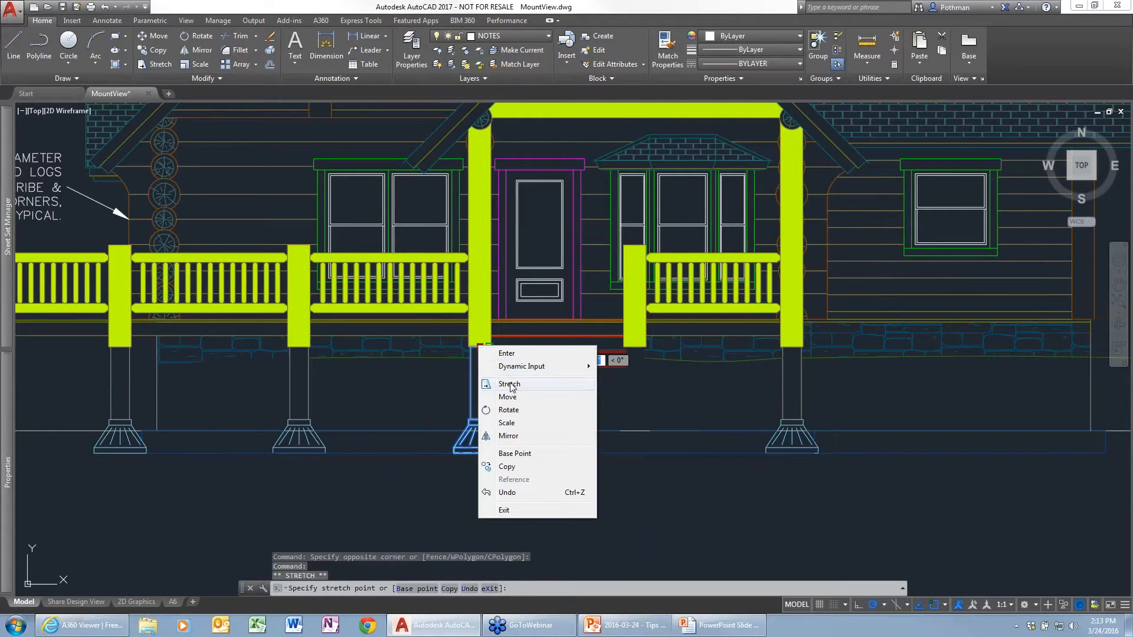
{"action": "left_click", "coordinate": [507, 467]}
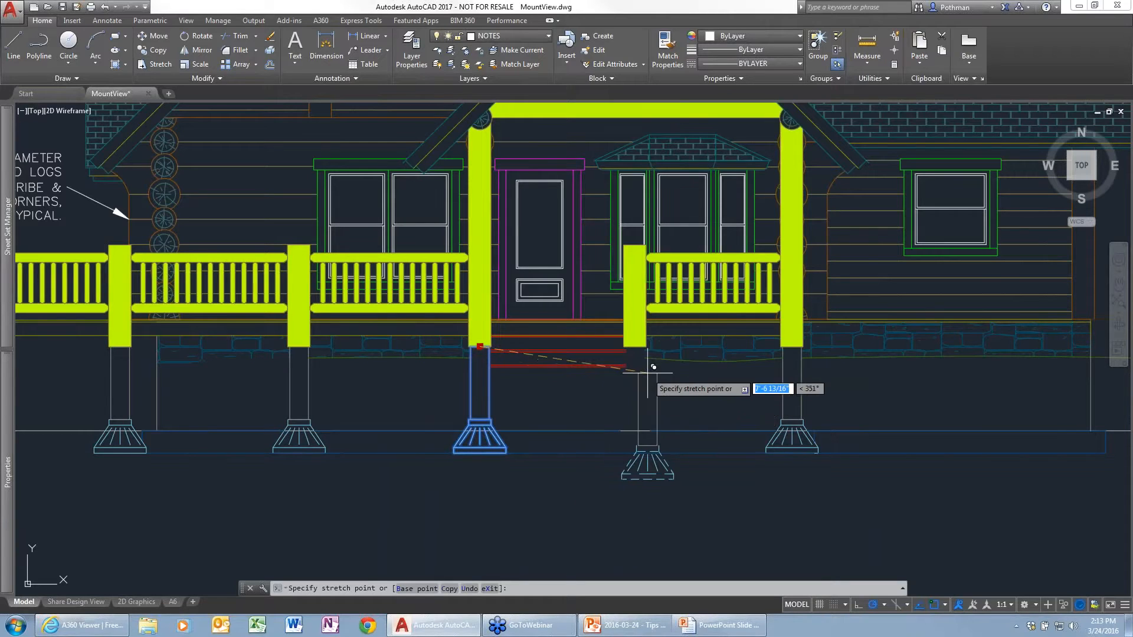
{"action": "scroll", "coordinate": [633, 383], "scroll_direction": "up", "scroll_amount": 3}
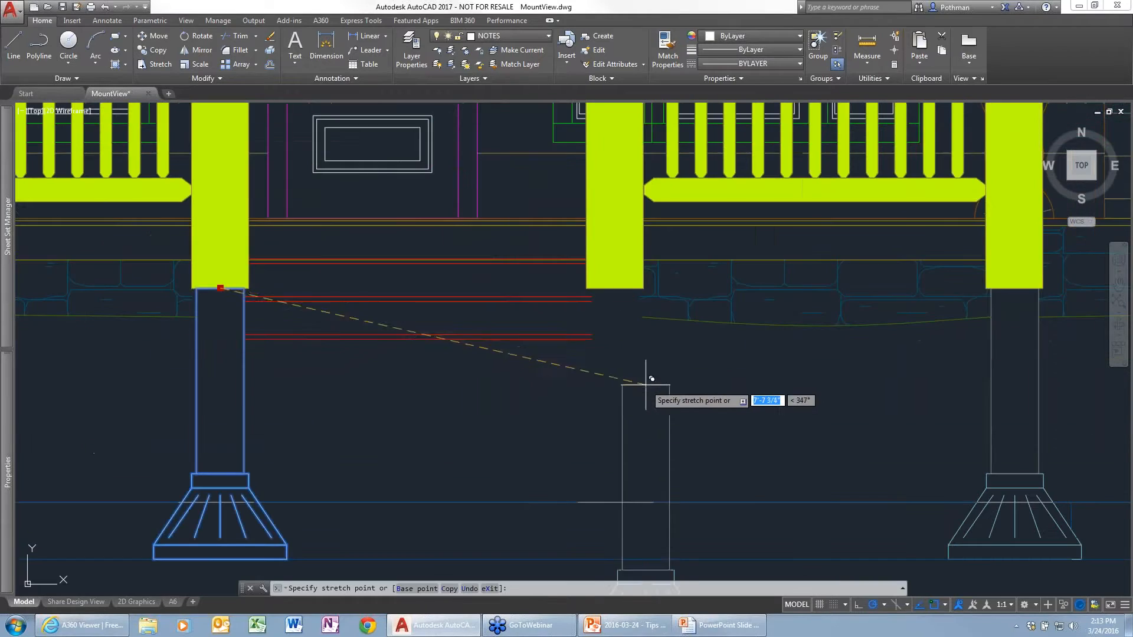
{"action": "left_click", "coordinate": [615, 289]}
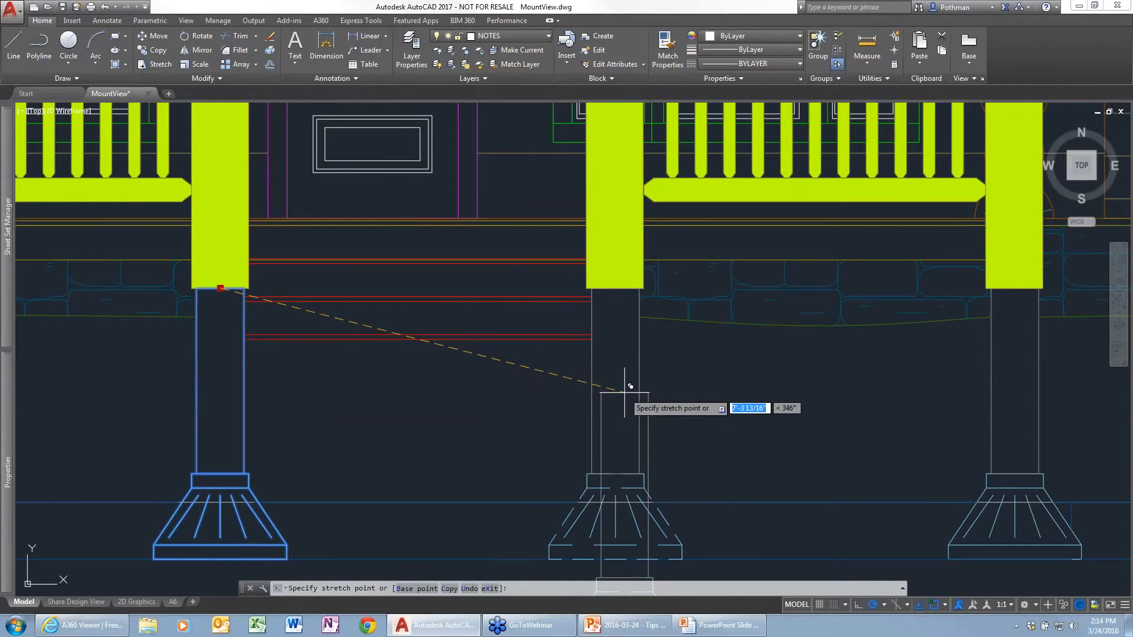
{"action": "key", "text": "Escape"}
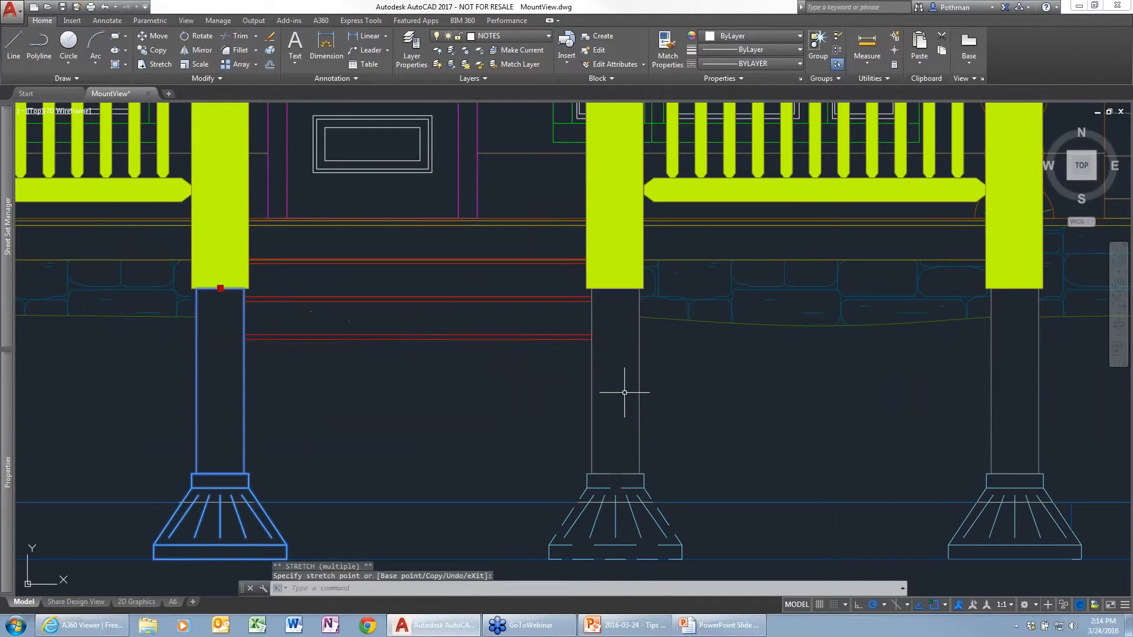
Restore the custom model view Dots.
{"action": "left_click", "coordinate": [36, 113]}
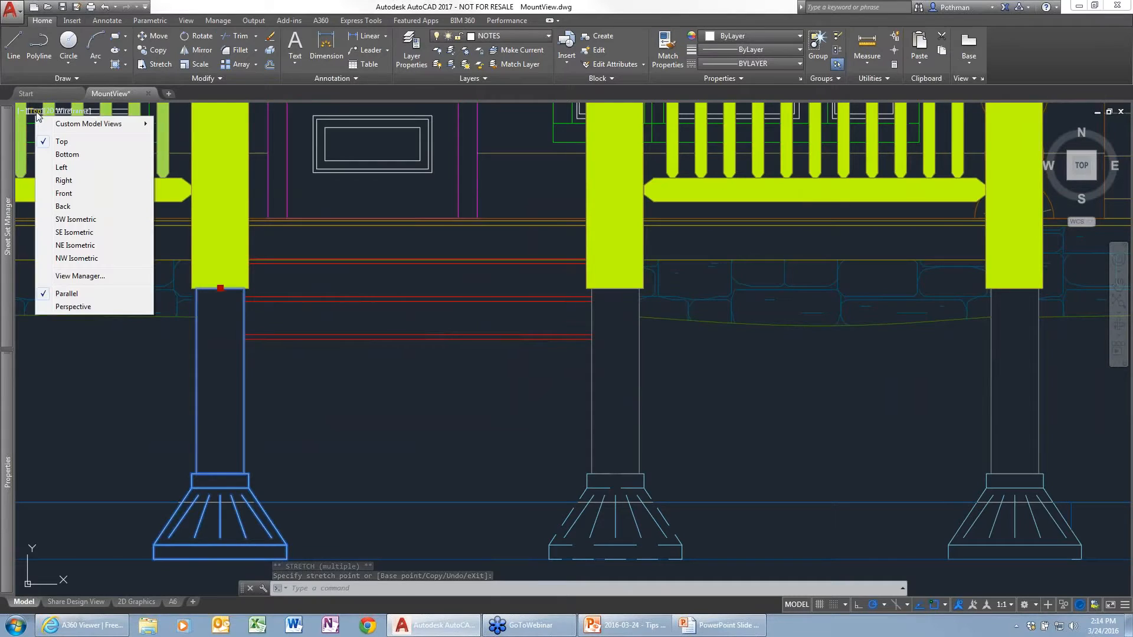
{"action": "mouse_move", "coordinate": [94, 124]}
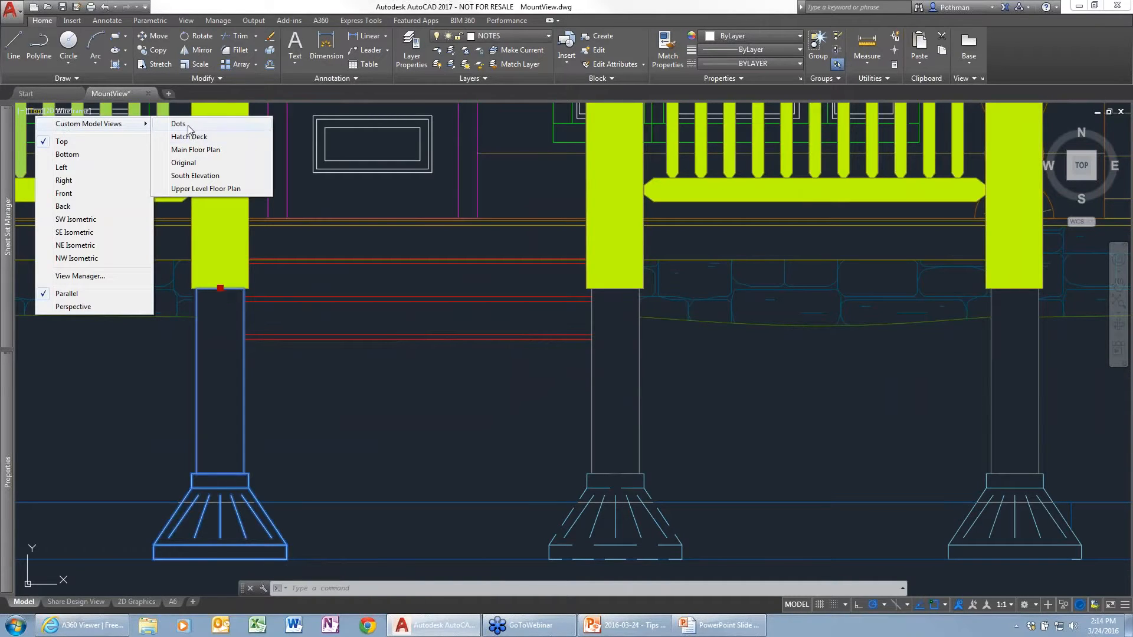
{"action": "left_click", "coordinate": [187, 124]}
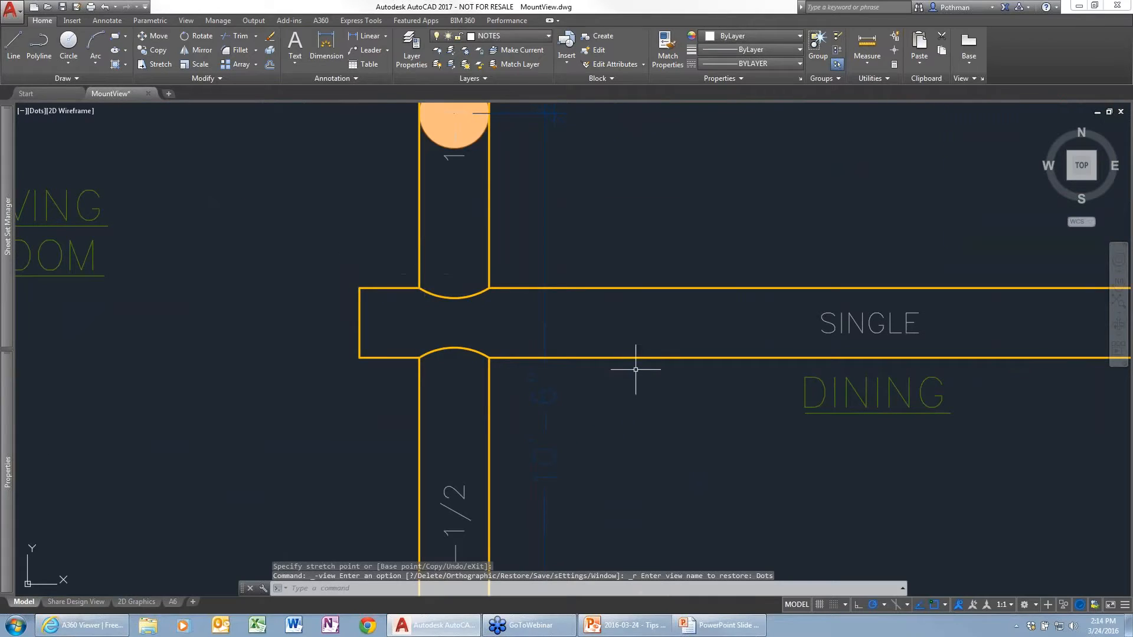
Set the linetype of the horizontal log beam outline near the DINING label to DOT2.
{"action": "left_click", "coordinate": [678, 370]}
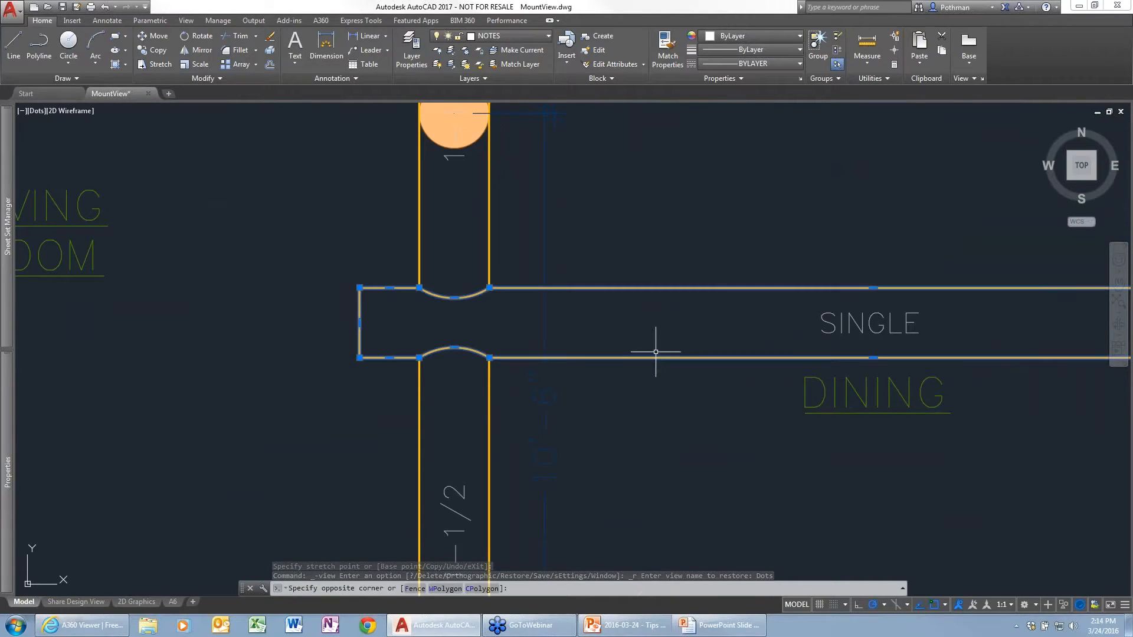
{"action": "mouse_move", "coordinate": [7, 472]}
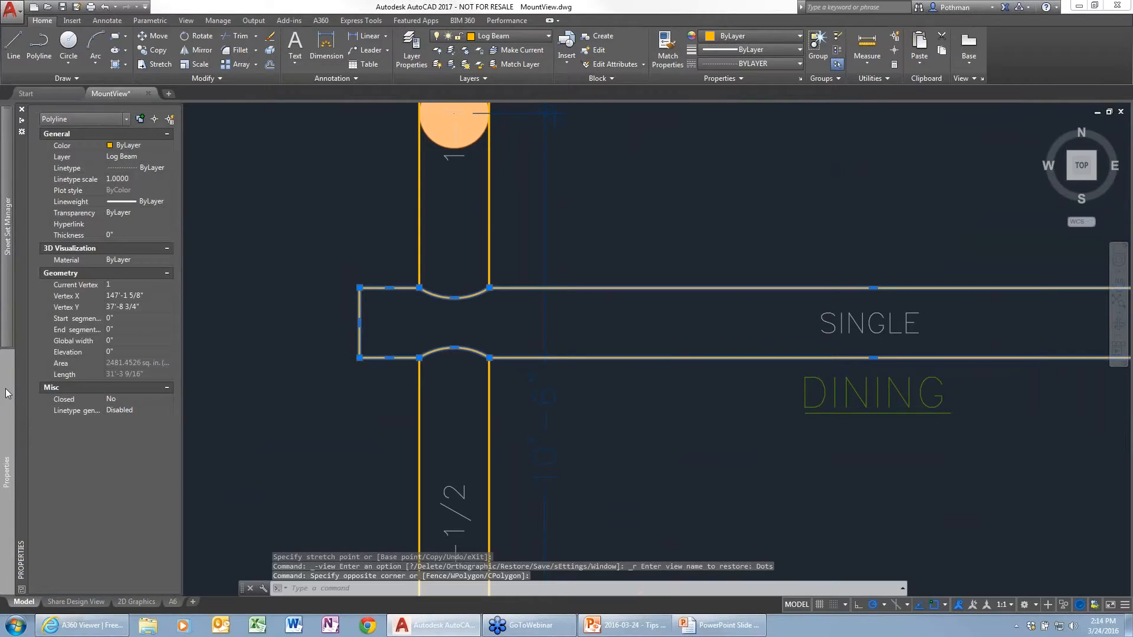
{"action": "left_click", "coordinate": [144, 167]}
{"action": "left_click", "coordinate": [167, 167]}
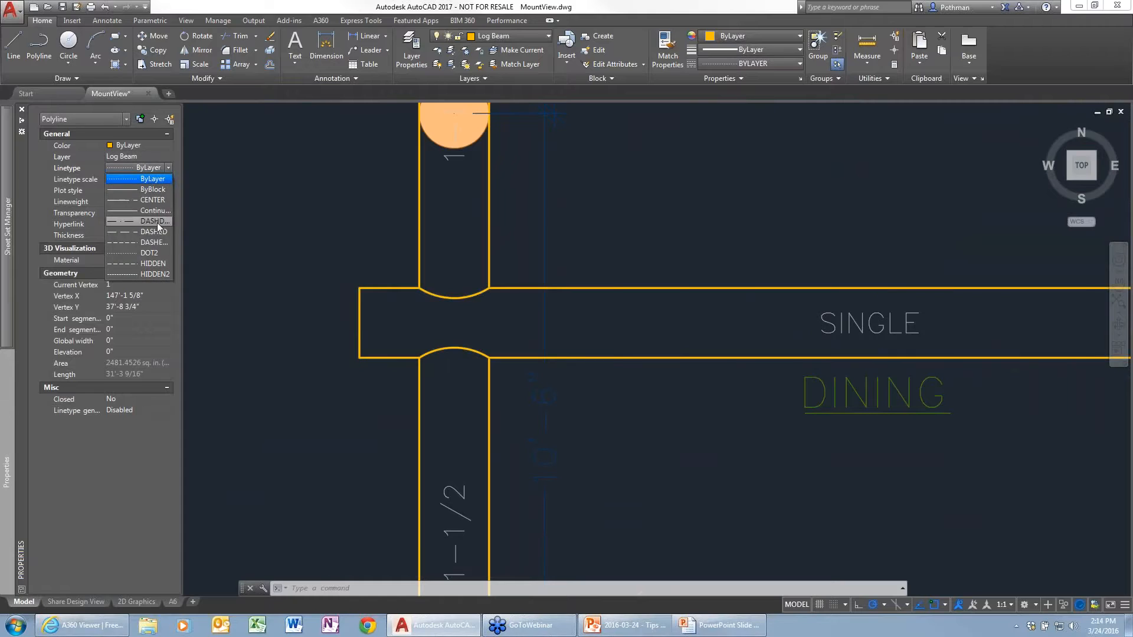
{"action": "left_click", "coordinate": [151, 252]}
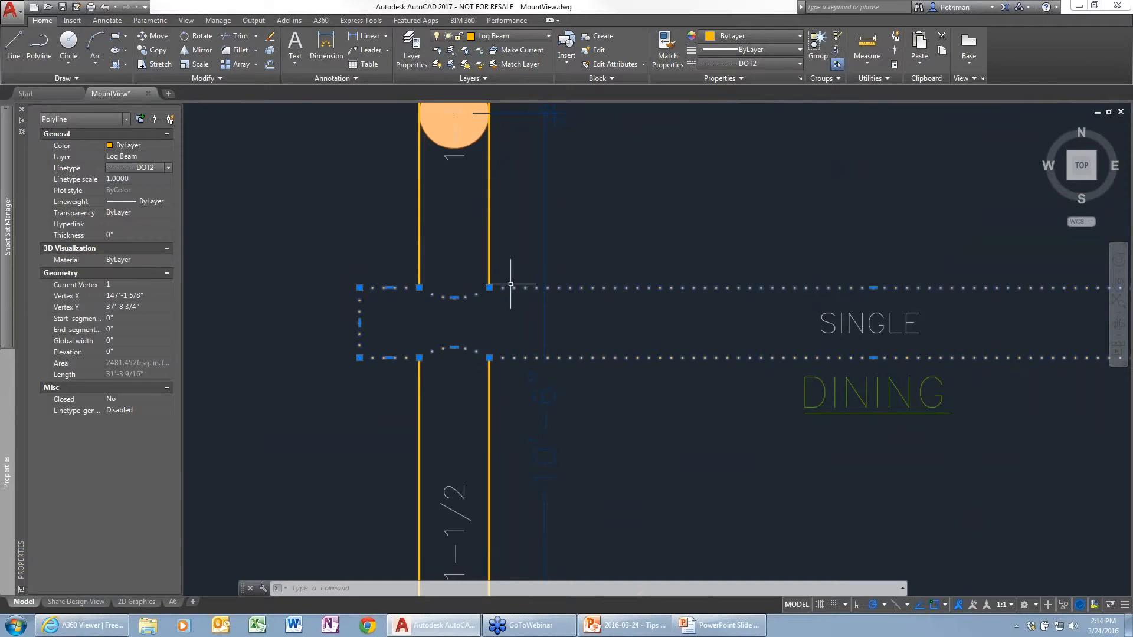
{"action": "key", "text": "Escape"}
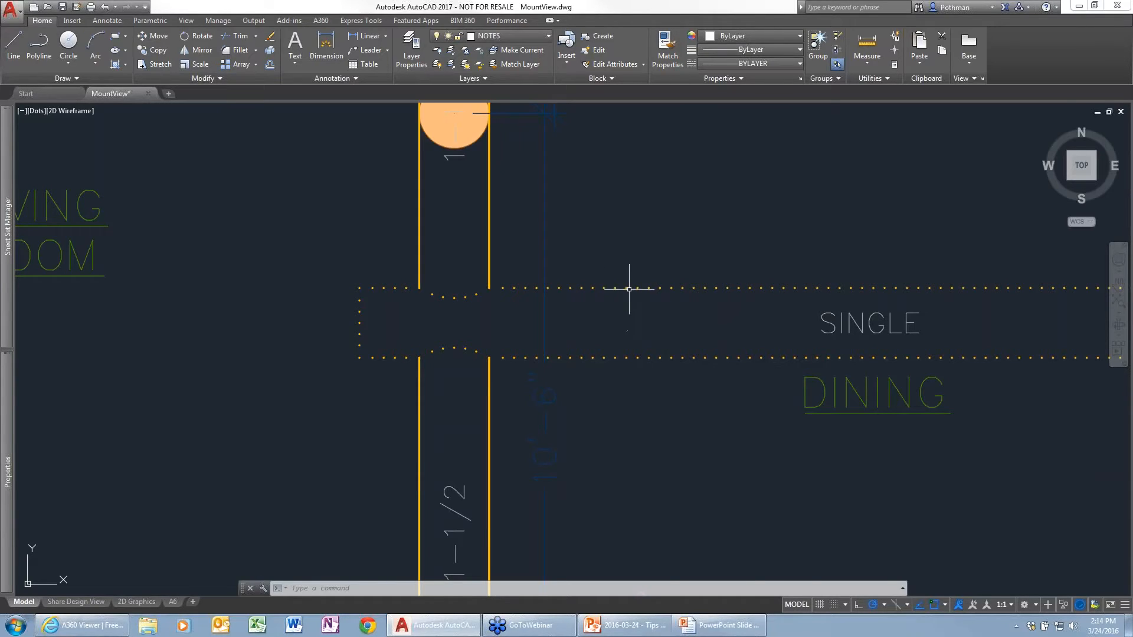
Change the linetype of the horizontal log beam outline near the DINING label to the dash-dot pattern.
{"action": "scroll", "coordinate": [625, 291], "scroll_direction": "down", "scroll_amount": 4}
{"action": "scroll", "coordinate": [625, 290], "scroll_direction": "up", "scroll_amount": 4}
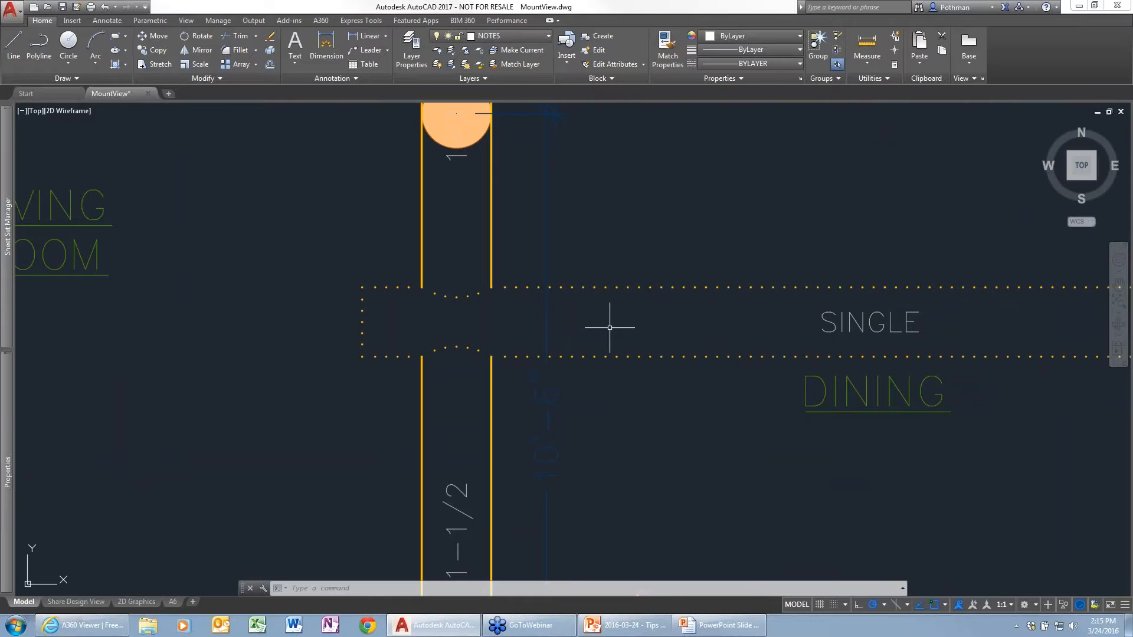
{"action": "left_click", "coordinate": [657, 307]}
{"action": "left_click", "coordinate": [591, 274]}
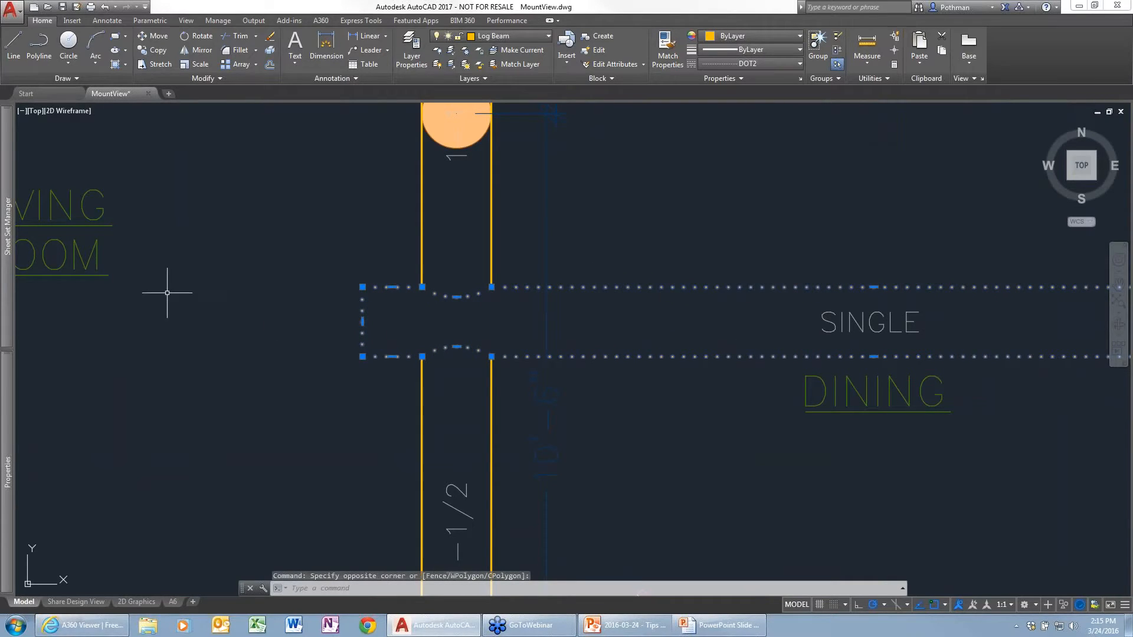
{"action": "mouse_move", "coordinate": [20, 496]}
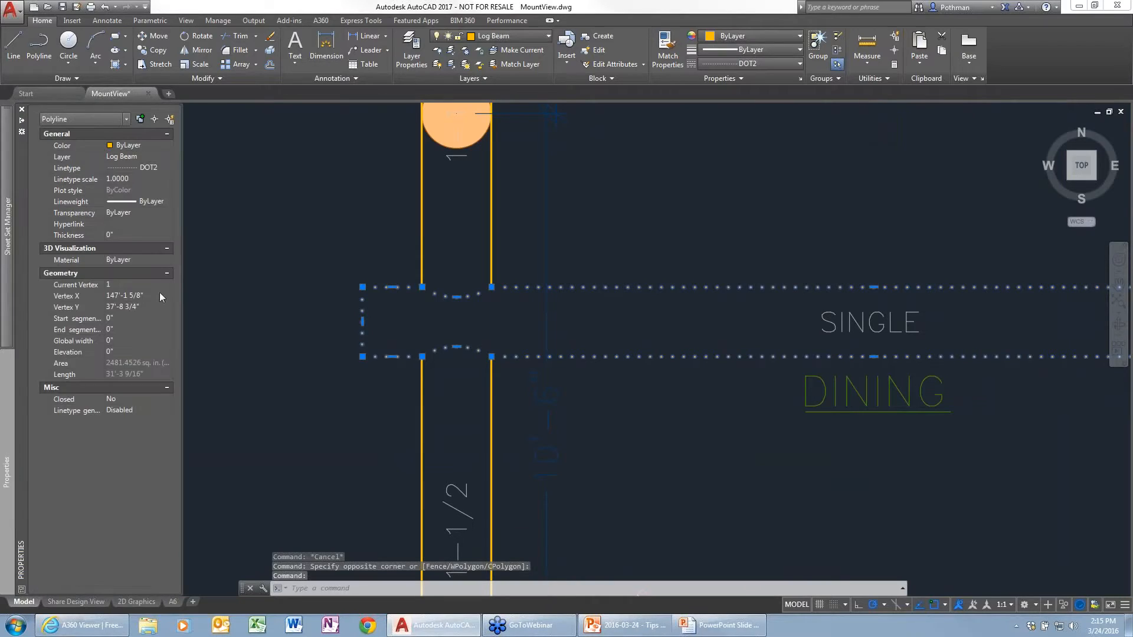
{"action": "left_click", "coordinate": [159, 168]}
{"action": "left_click", "coordinate": [166, 167]}
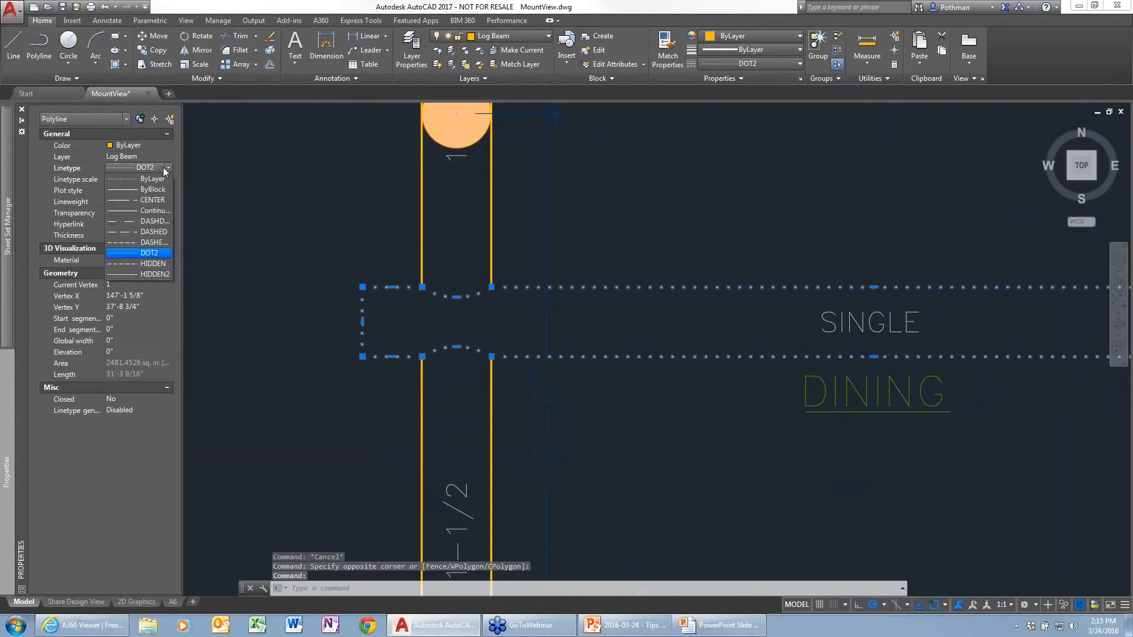
{"action": "left_click", "coordinate": [154, 220]}
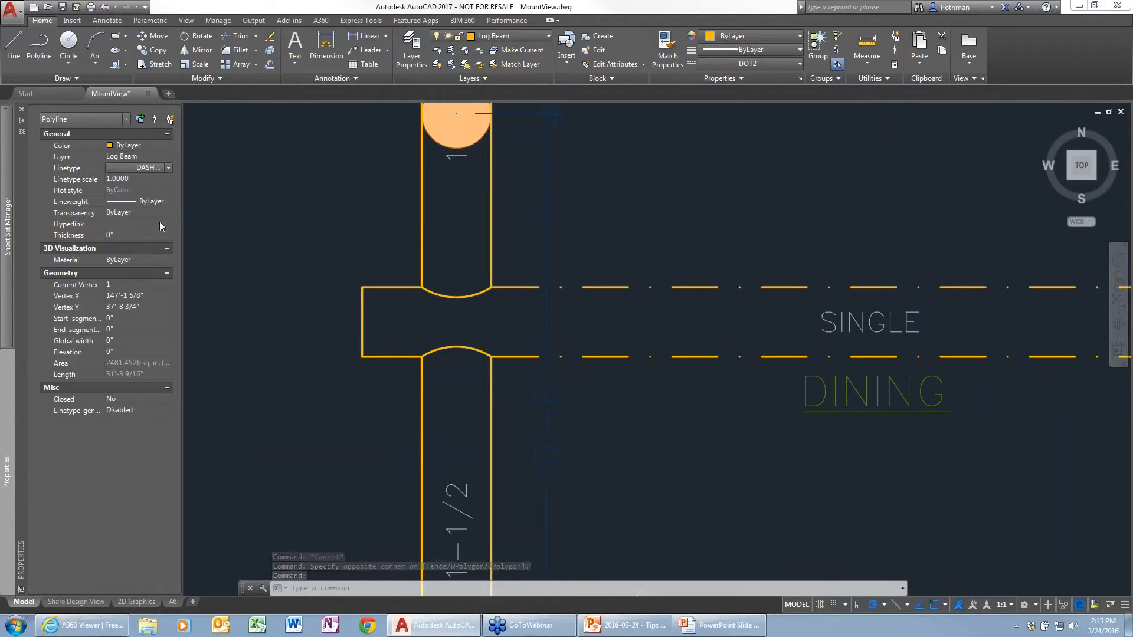
{"action": "key", "text": "Escape"}
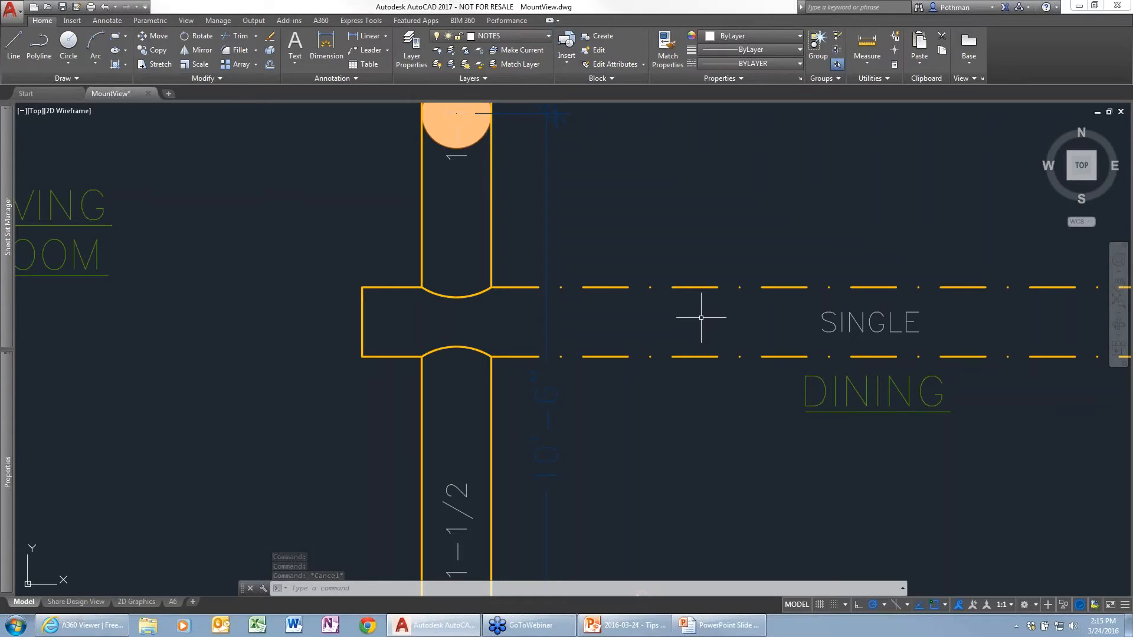
Try selecting the dash-dot beam outline for Erase with crossing windows over a dot and a linetype gap, then cancel the selection.
{"action": "scroll", "coordinate": [688, 311], "scroll_direction": "up", "scroll_amount": 2}
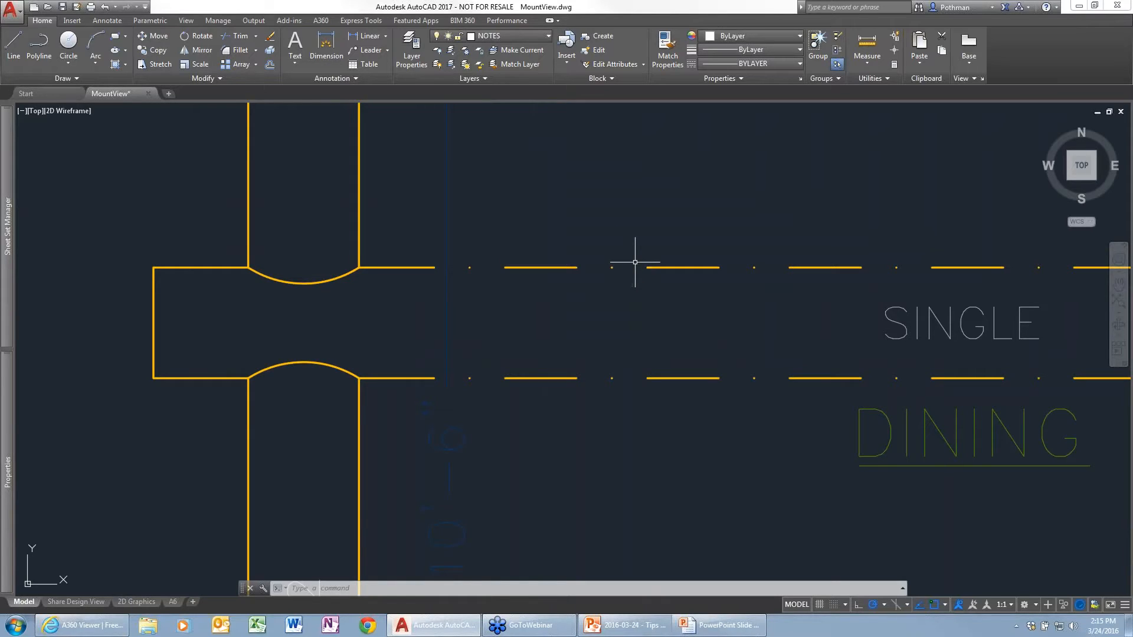
{"action": "type", "text": "e"}
{"action": "key", "text": "Return"}
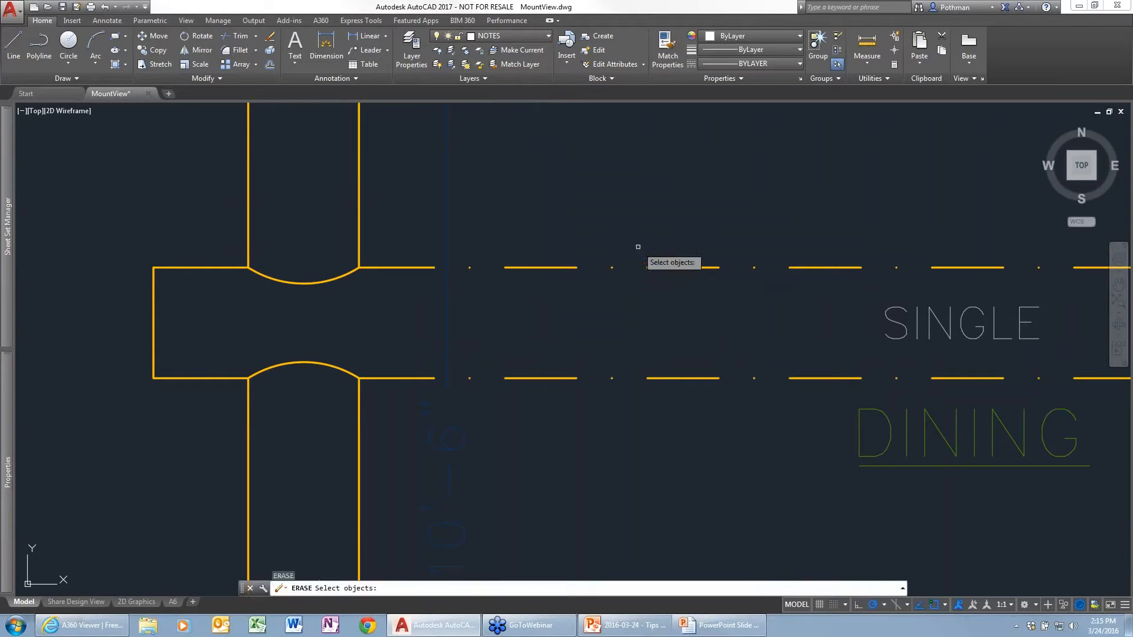
{"action": "left_click", "coordinate": [634, 245]}
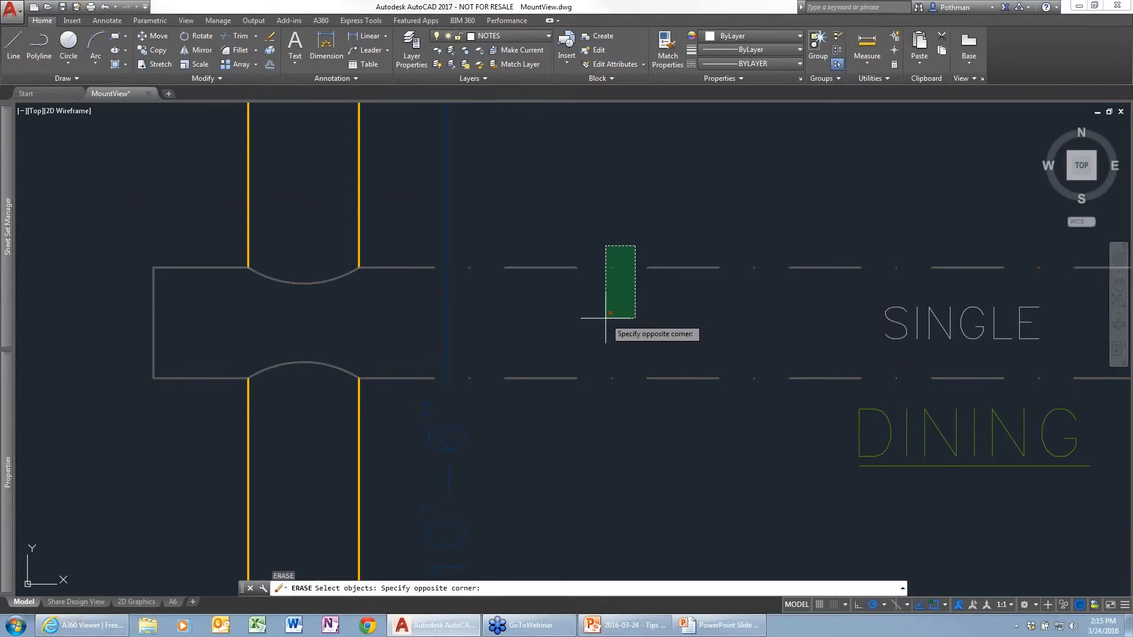
{"action": "left_click", "coordinate": [626, 317]}
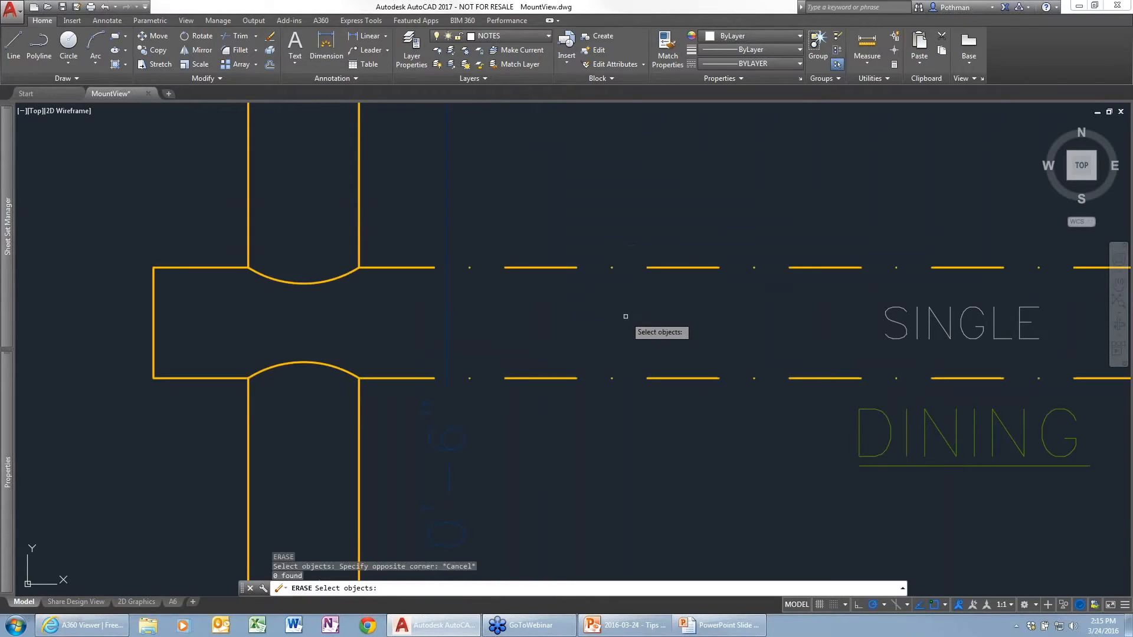
{"action": "left_click", "coordinate": [640, 253]}
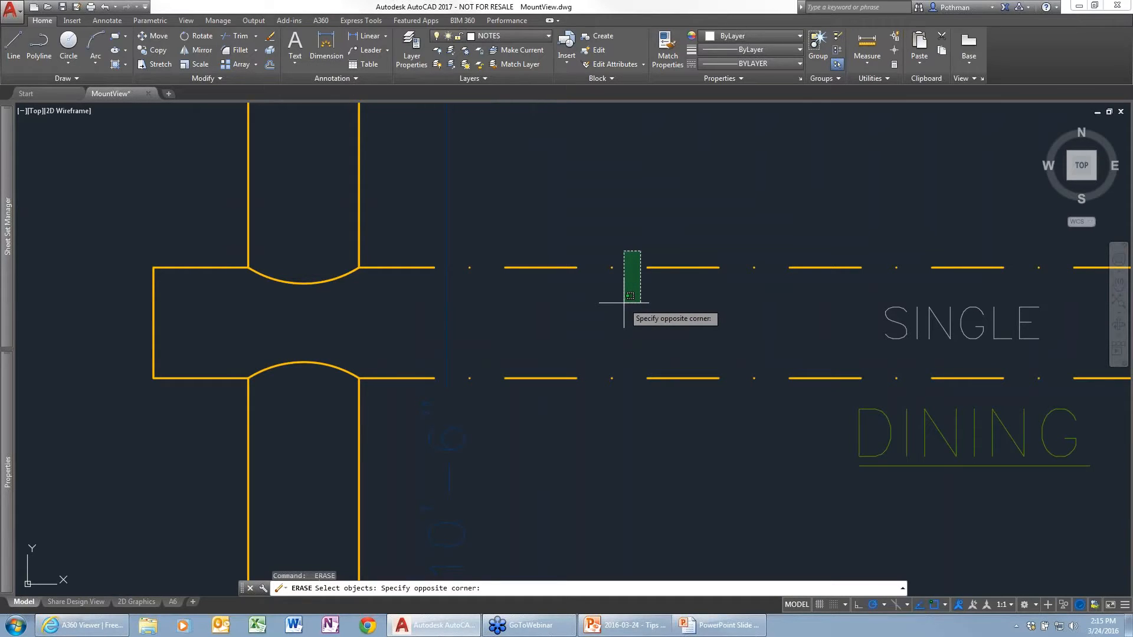
{"action": "key", "text": "Escape"}
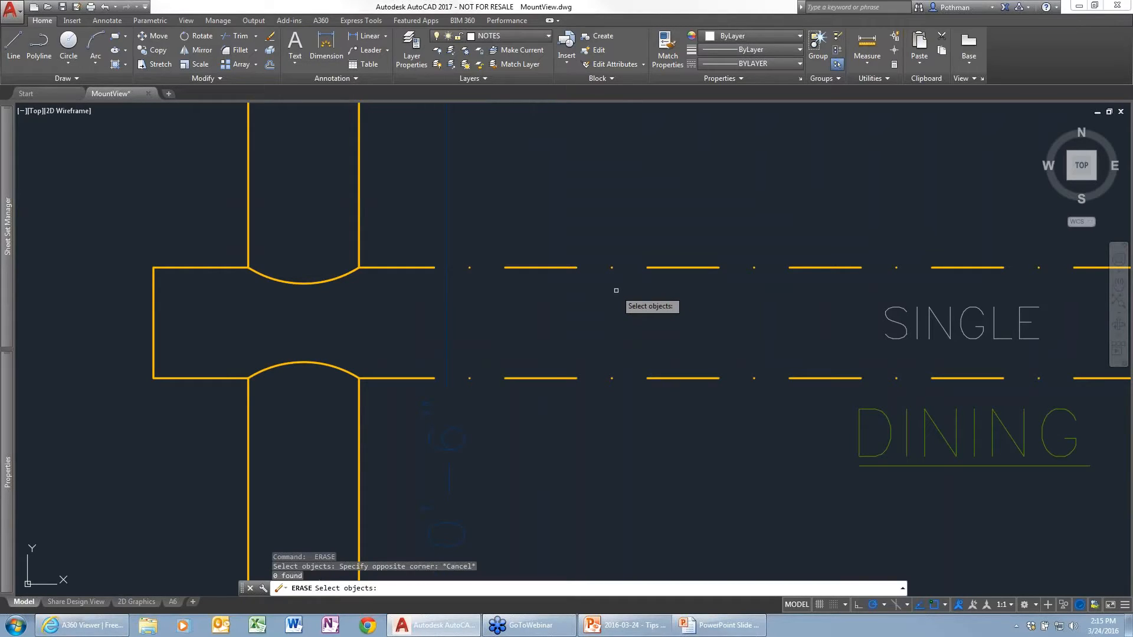
Leave the active Erase command and set the LTGAPSELECTION system variable to 1.
{"action": "type", "text": "ltgap"}
{"action": "key", "text": "Escape"}
{"action": "key", "text": "Escape"}
{"action": "key", "text": "Escape"}
{"action": "type", "text": "LTg"}
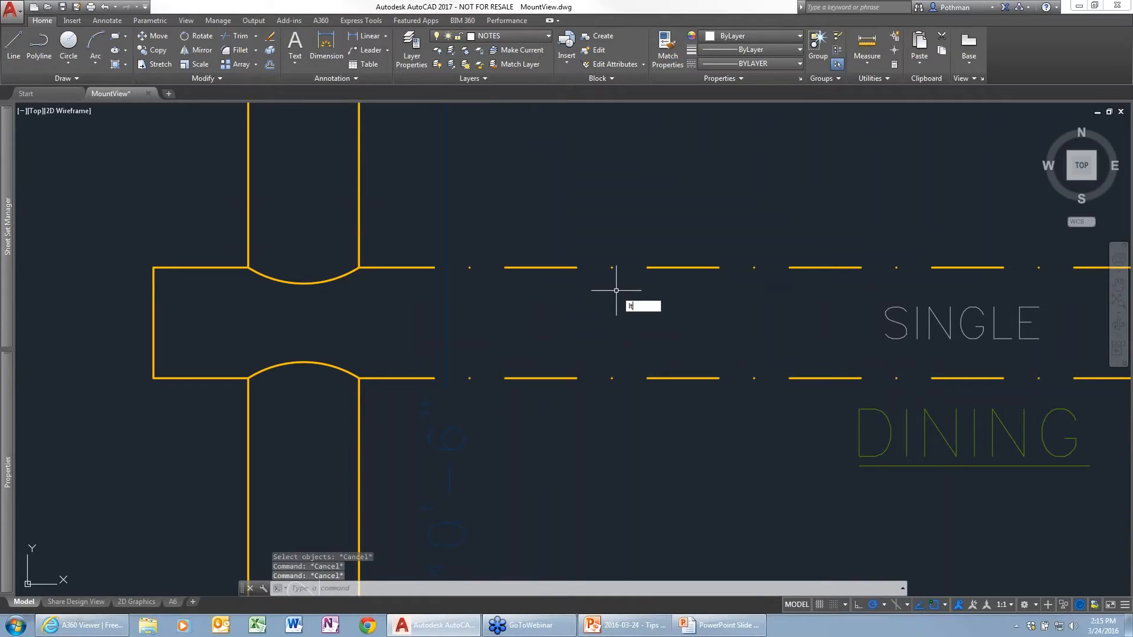
{"action": "type", "text": "ap"}
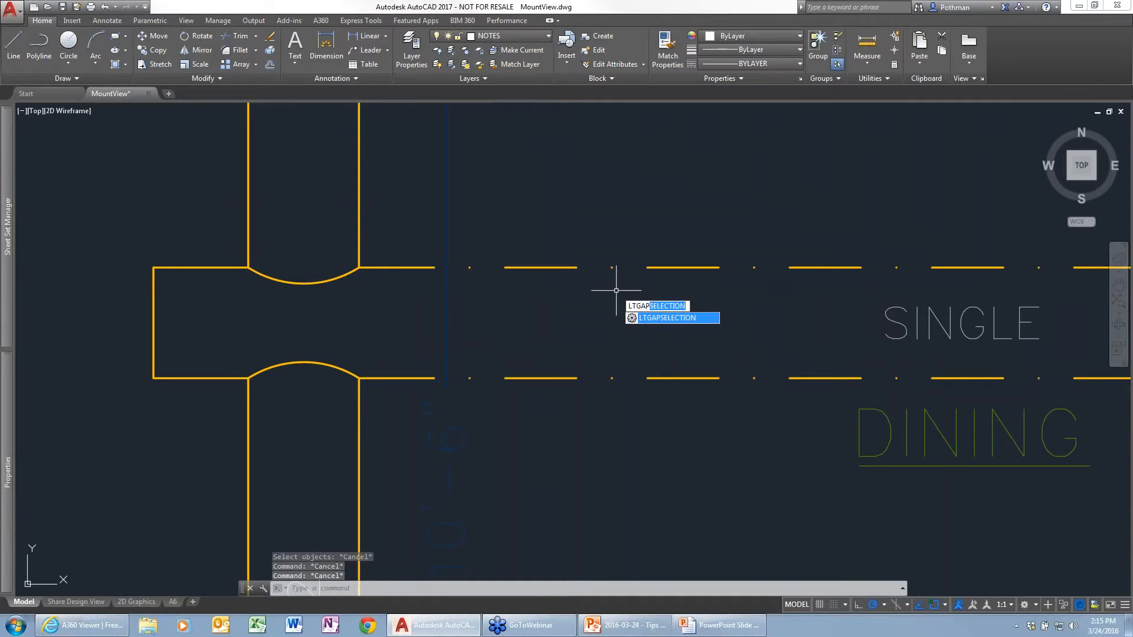
{"action": "key", "text": "Return"}
{"action": "type", "text": "1"}
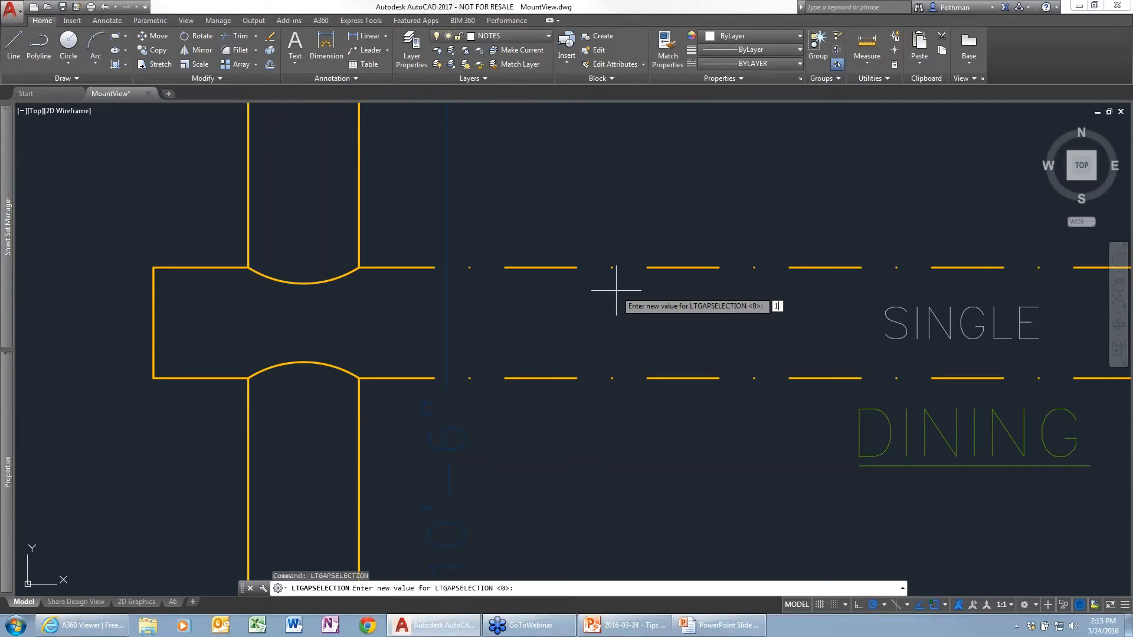
{"action": "key", "text": "Return"}
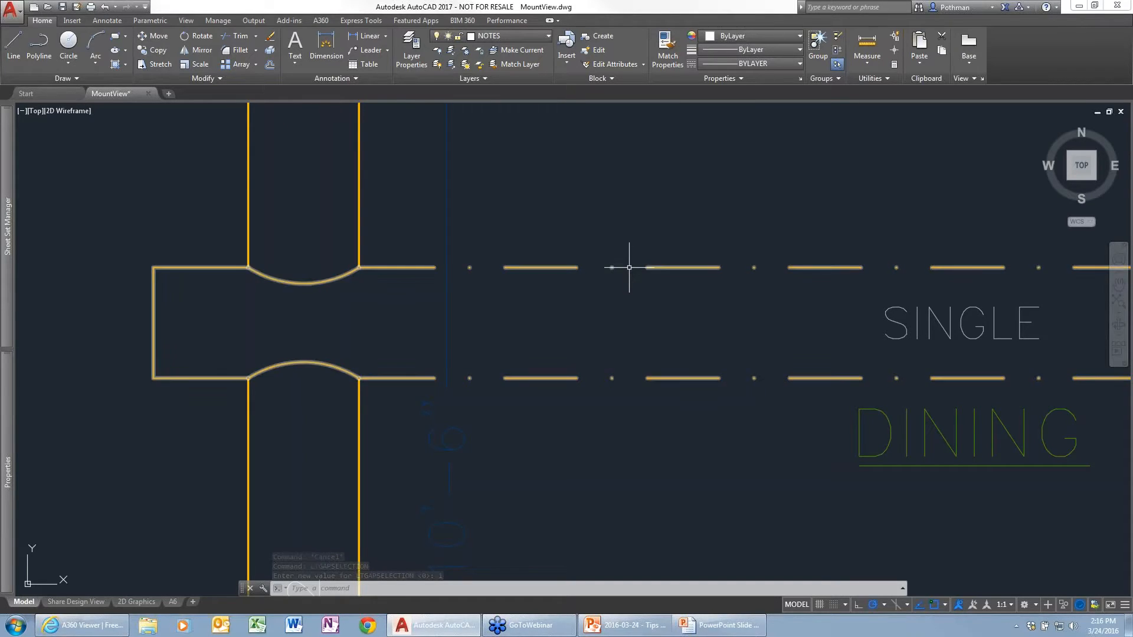
Select the dash-dot log beam outline with a crossing window over a linetype gap and set its linetype to DOT2.
{"action": "mouse_move", "coordinate": [629, 267]}
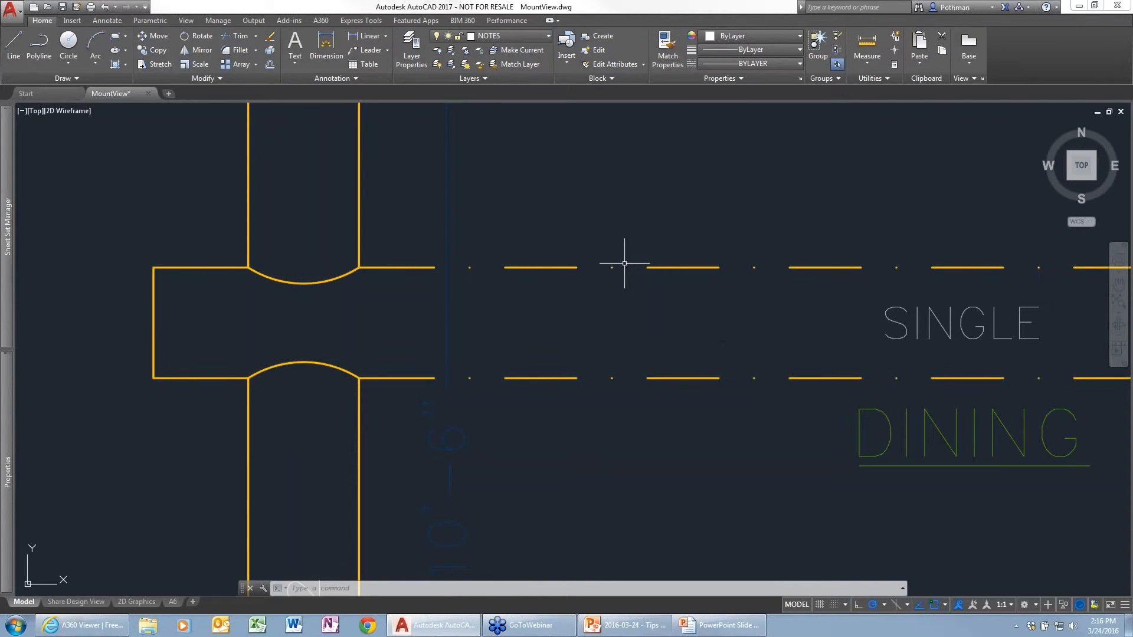
{"action": "left_click", "coordinate": [593, 236]}
{"action": "left_click", "coordinate": [509, 285]}
{"action": "mouse_move", "coordinate": [19, 425]}
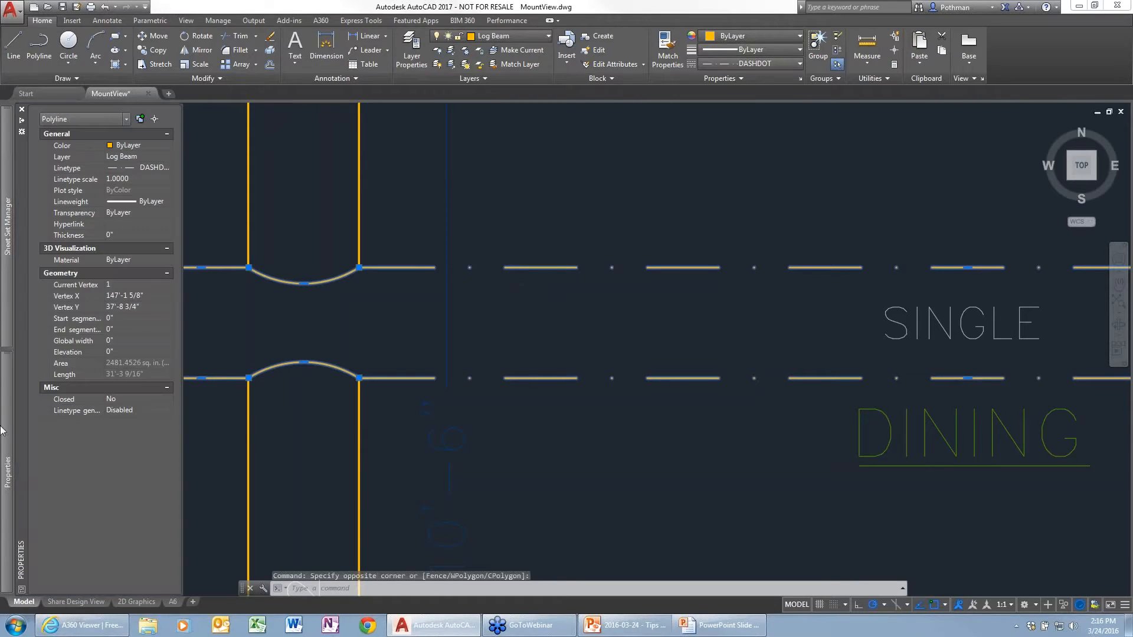
{"action": "left_click", "coordinate": [166, 169]}
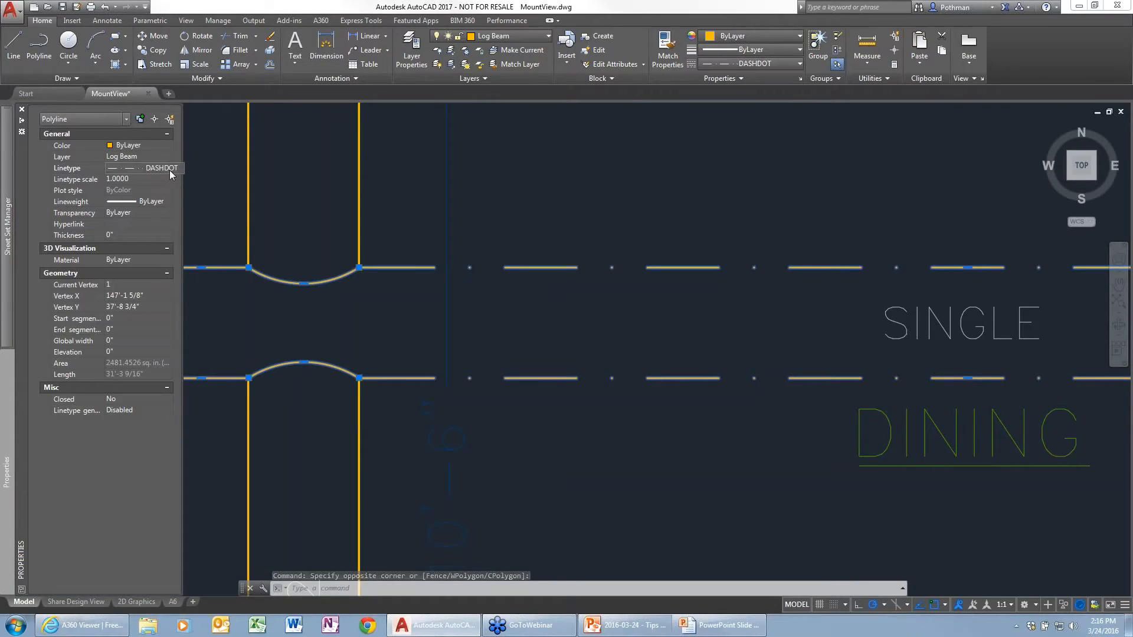
{"action": "left_click", "coordinate": [169, 169]}
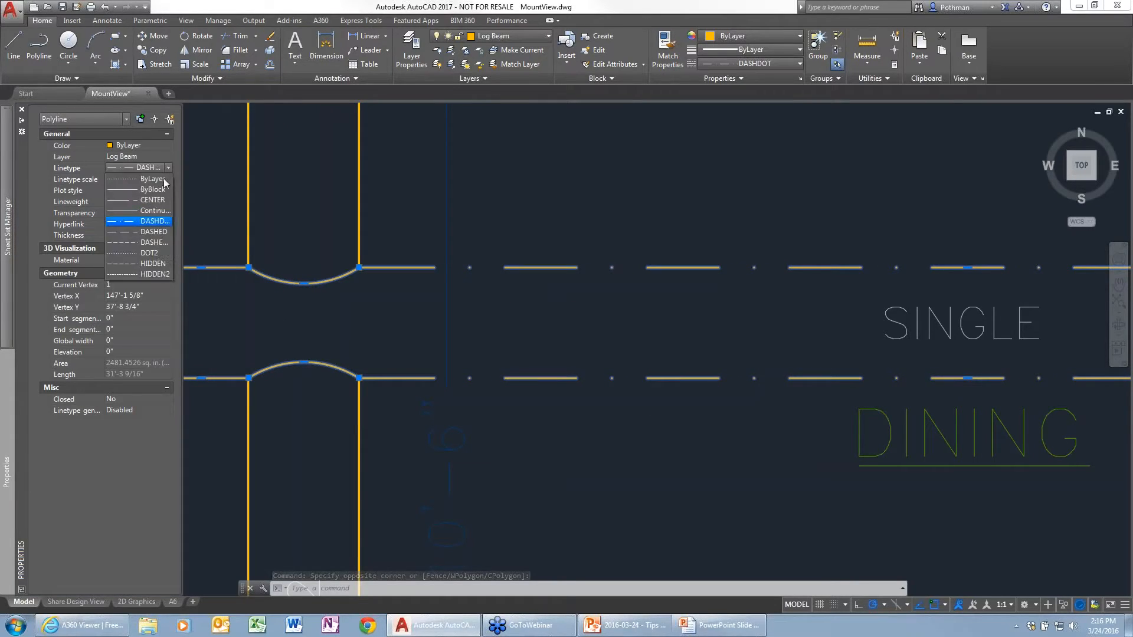
{"action": "left_click", "coordinate": [150, 253]}
{"action": "key", "text": "Escape"}
Draw a line from the upper beam outline's corner at the right log edge, perpendicular to the lower dotted arc.
{"action": "type", "text": "l"}
{"action": "key", "text": "Return"}
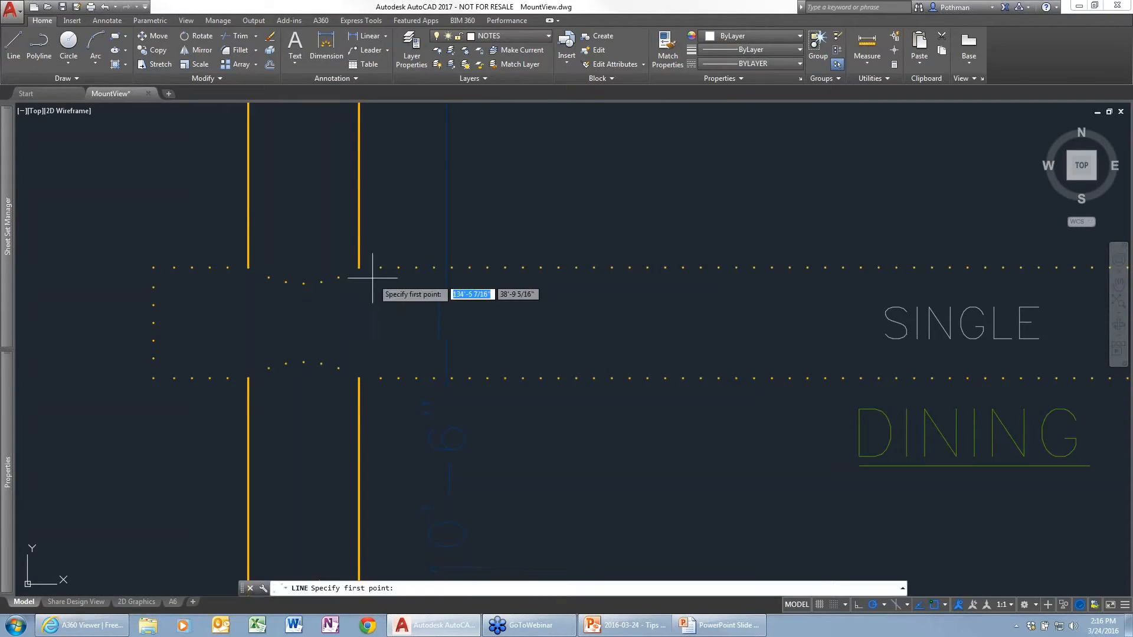
{"action": "left_click", "coordinate": [354, 268]}
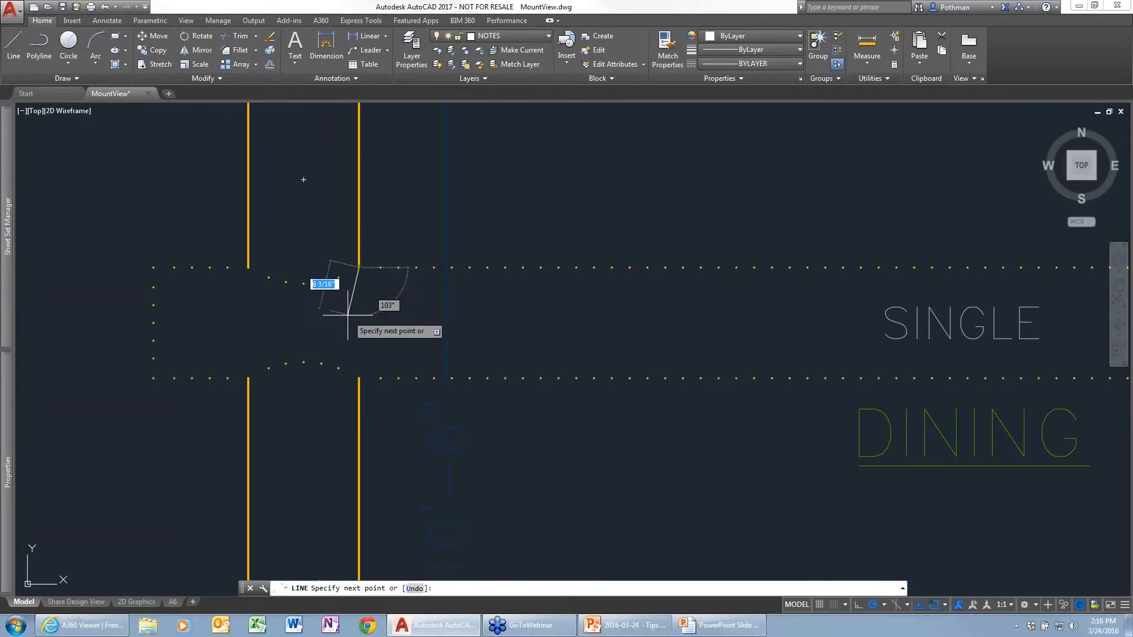
{"action": "scroll", "coordinate": [331, 334], "scroll_direction": "up", "scroll_amount": 4}
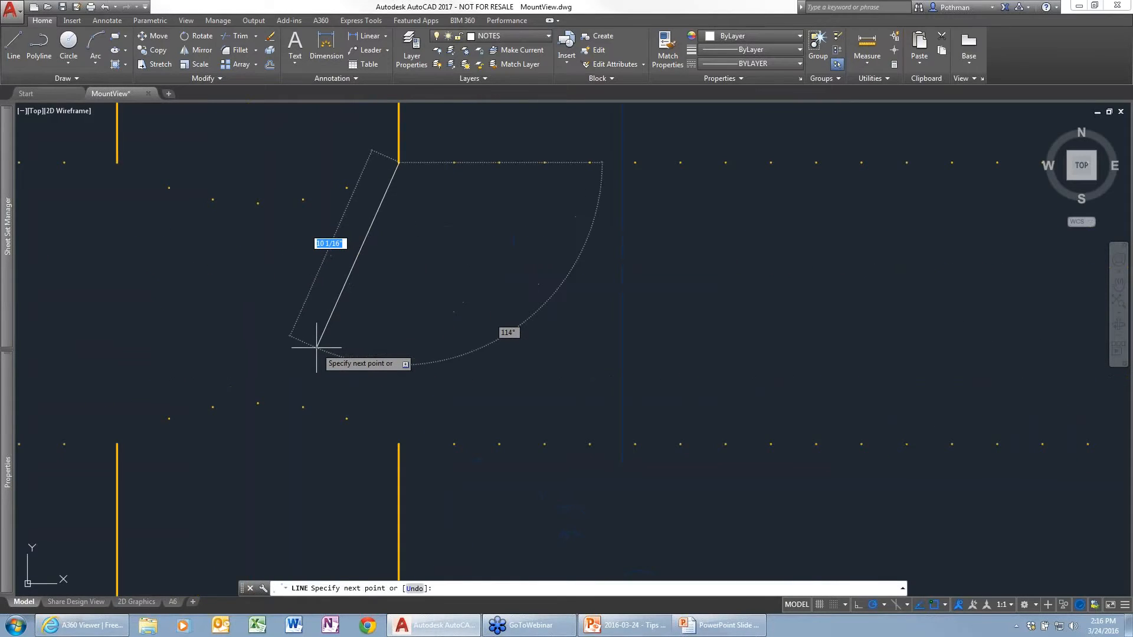
{"action": "right_click", "coordinate": [317, 348], "text": "shift"}
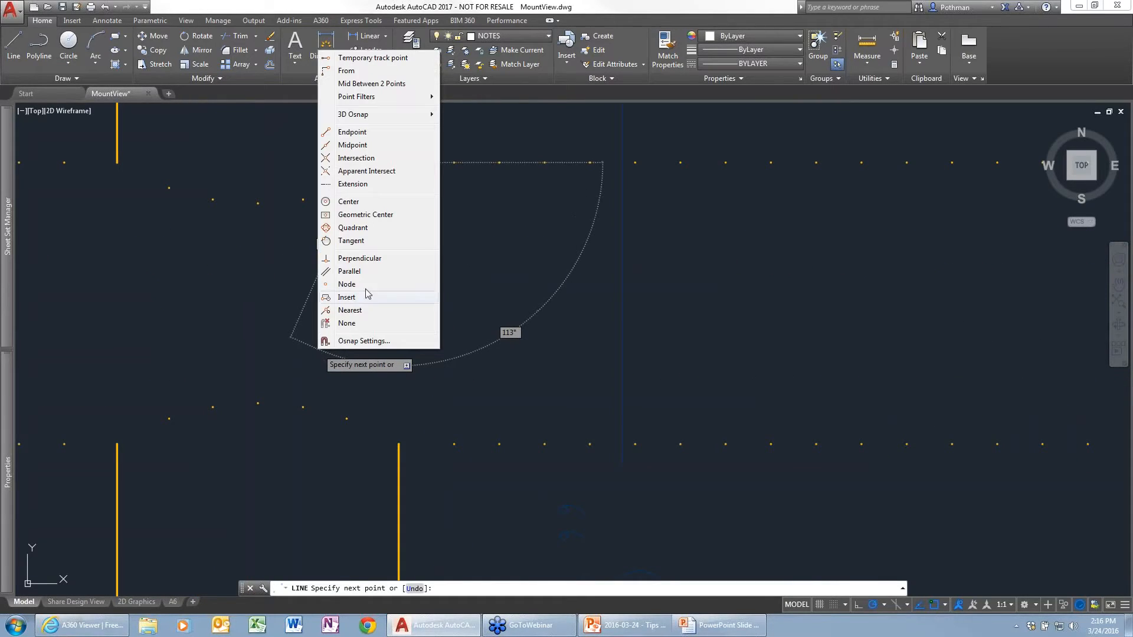
{"action": "left_click", "coordinate": [360, 258]}
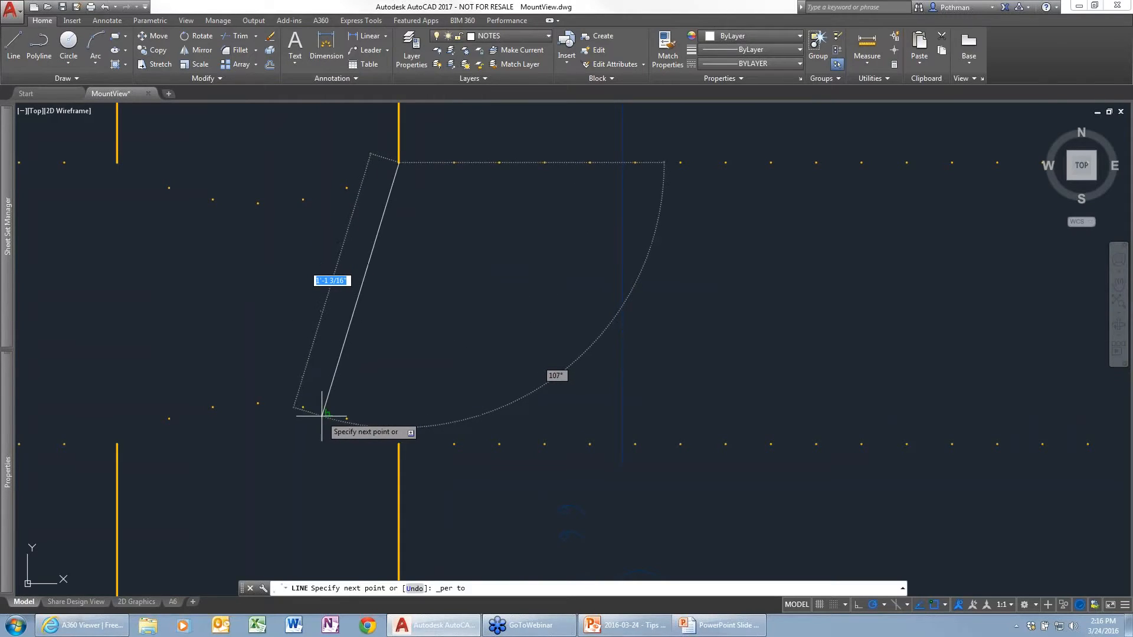
{"action": "left_click", "coordinate": [323, 413]}
{"action": "key", "text": "Return"}
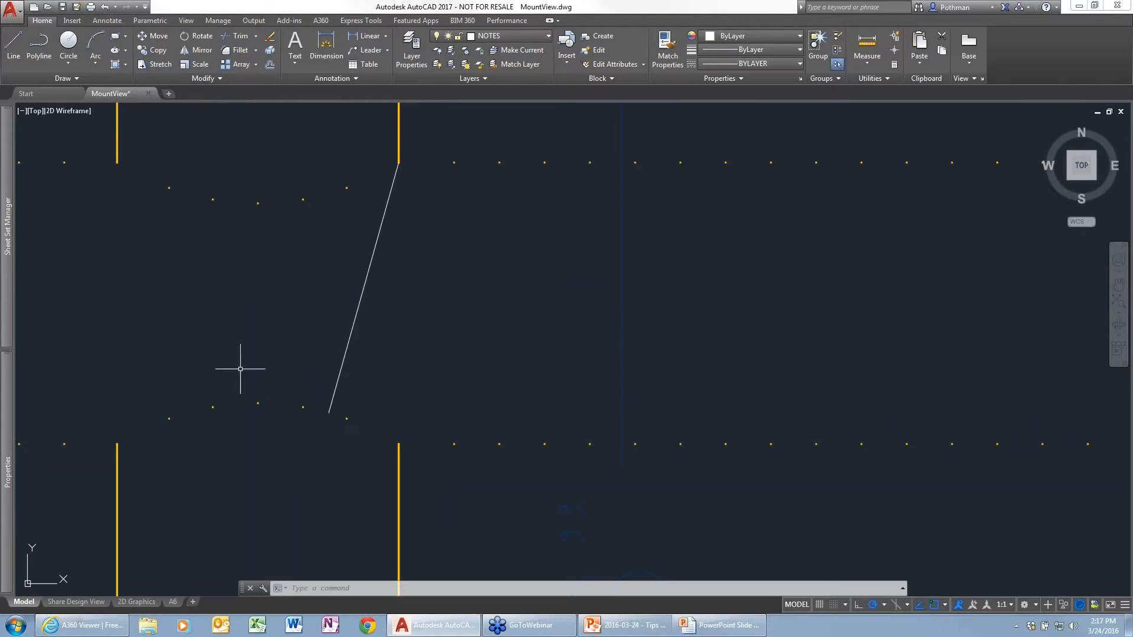
Restore the custom model view Hatch Deck and view the deck hatching up close.
{"action": "left_click", "coordinate": [34, 115]}
{"action": "mouse_move", "coordinate": [59, 119]}
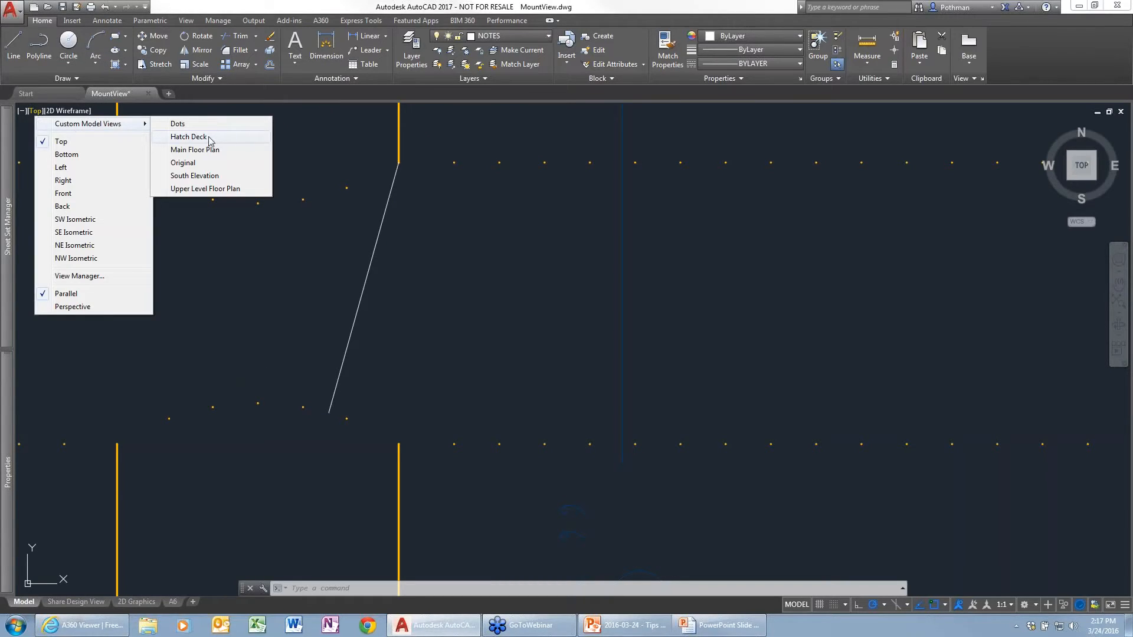
{"action": "left_click", "coordinate": [210, 136]}
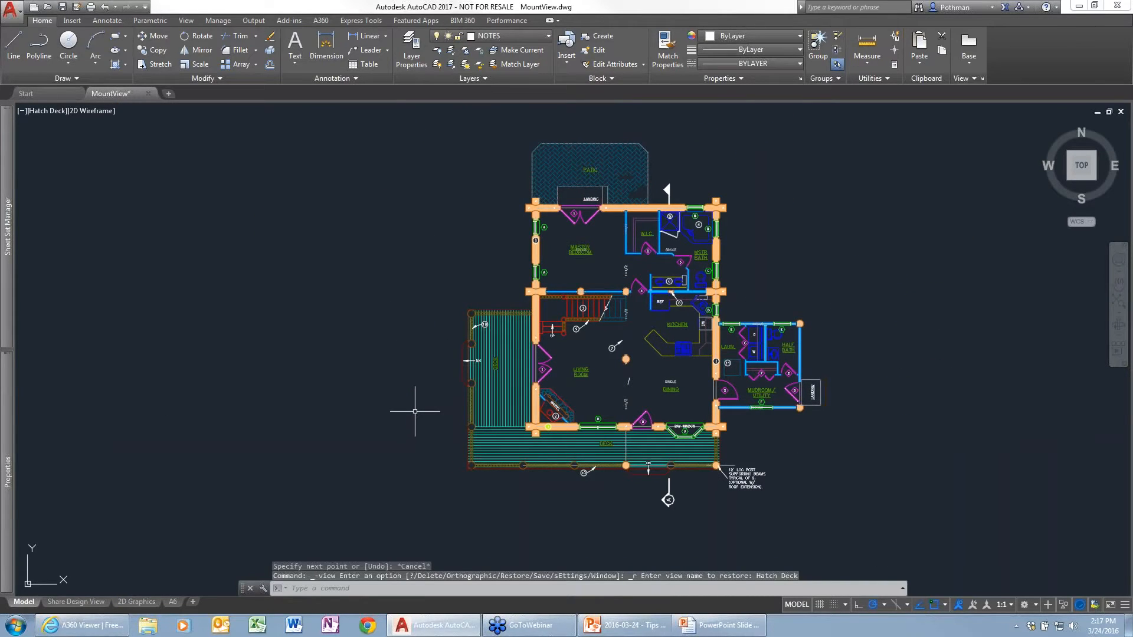
{"action": "scroll", "coordinate": [415, 412], "scroll_direction": "up", "scroll_amount": 6}
{"action": "scroll", "coordinate": [414, 416], "scroll_direction": "down", "scroll_amount": 4}
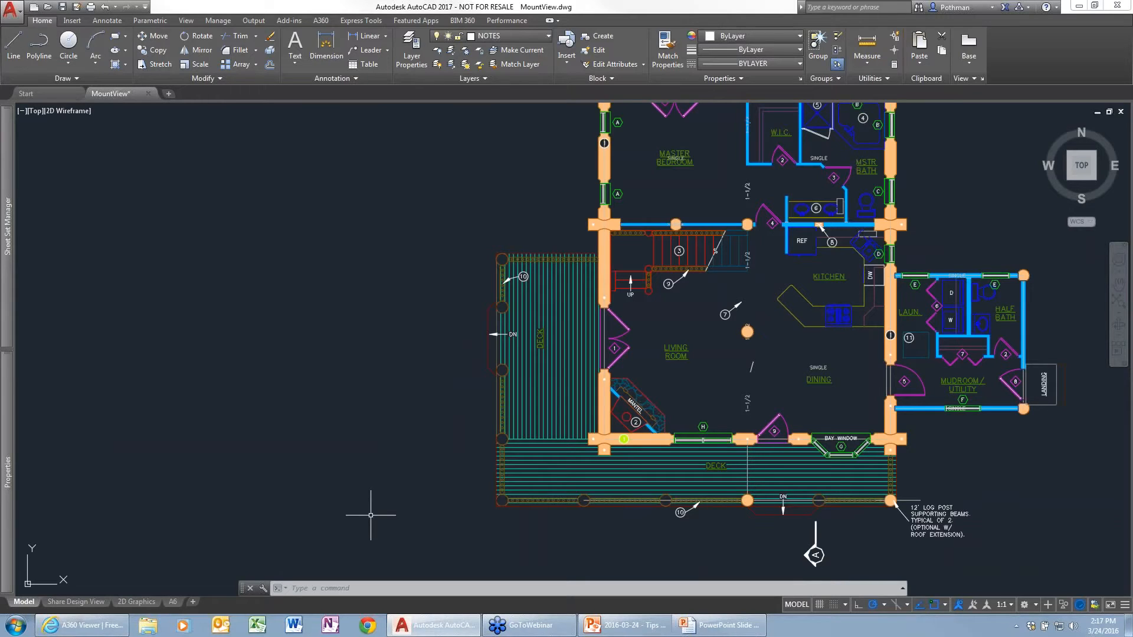
Close the MountView drawing without saving and open the User Interface sheet from the AutoCAD 2017 Launch Demo sheet set.
{"action": "left_click", "coordinate": [148, 93]}
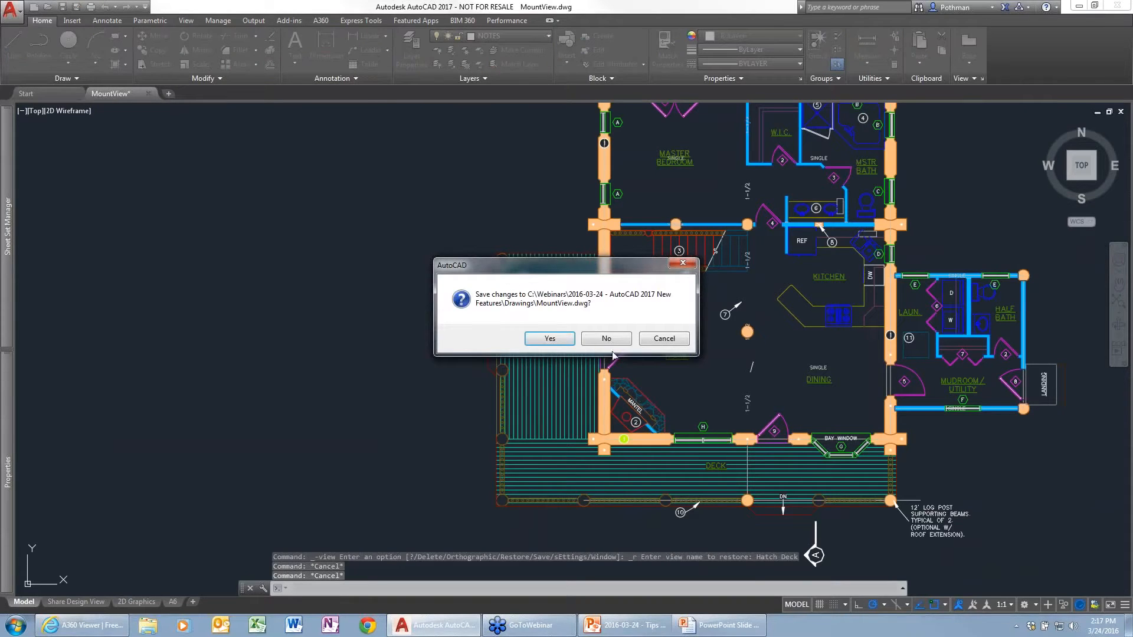
{"action": "key", "text": "Escape"}
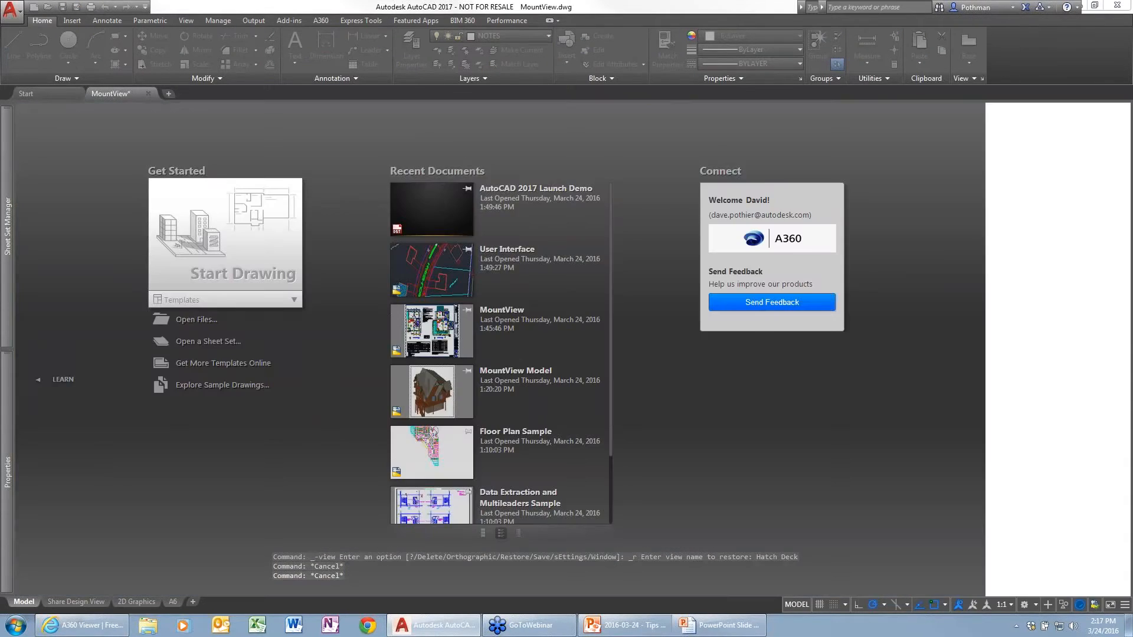
{"action": "mouse_move", "coordinate": [7, 236]}
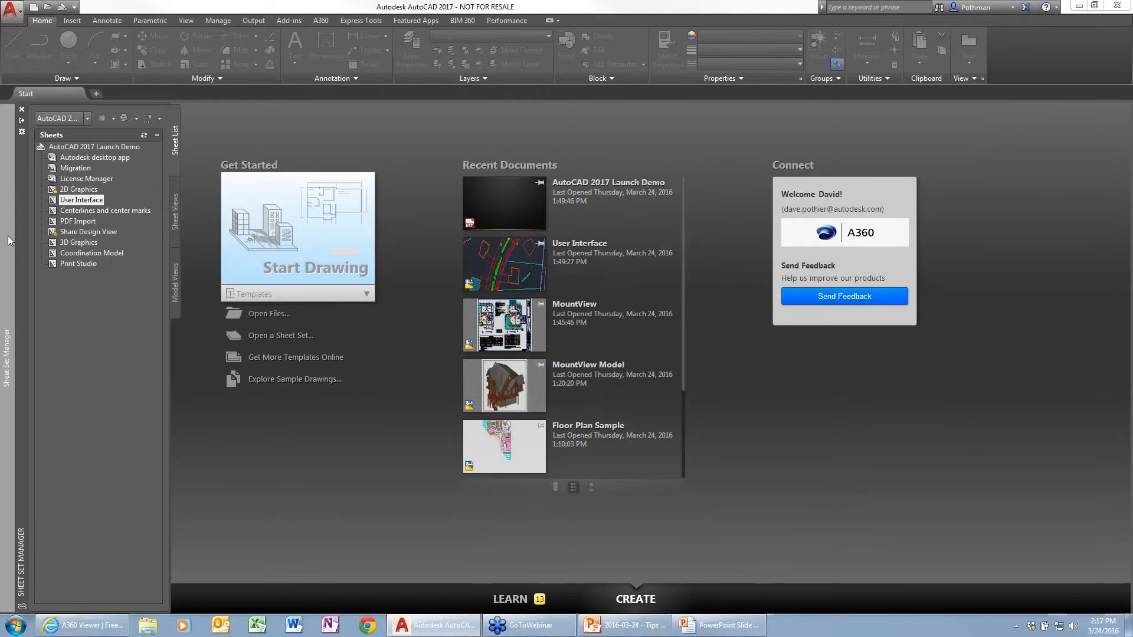
{"action": "double_click", "coordinate": [82, 200]}
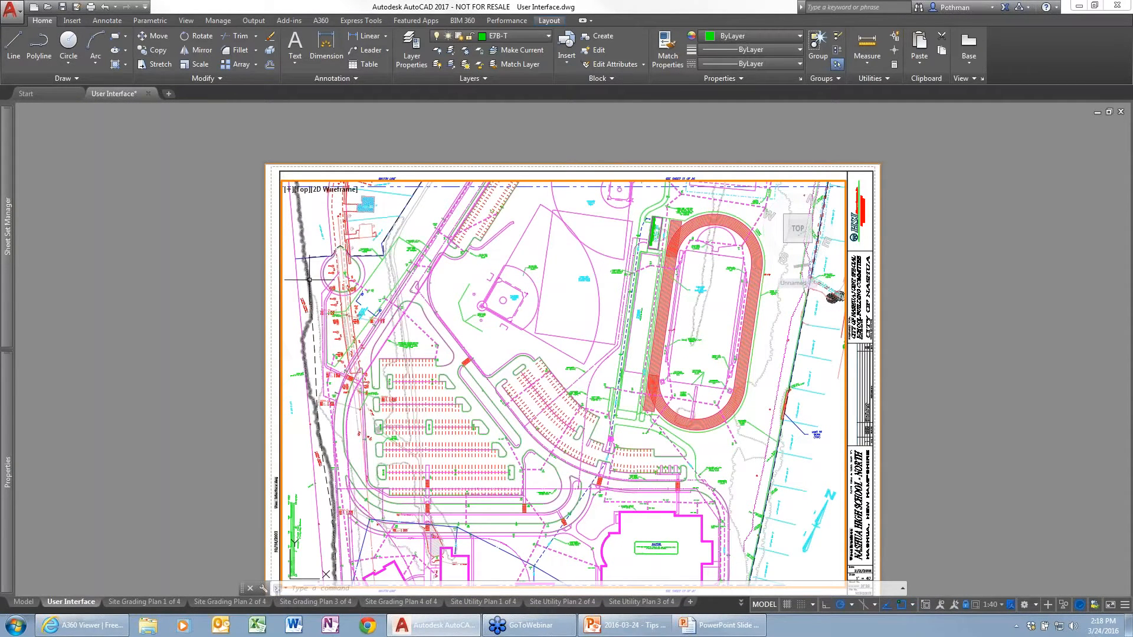
Make layer E7CET the current layer.
{"action": "mouse_move", "coordinate": [309, 280]}
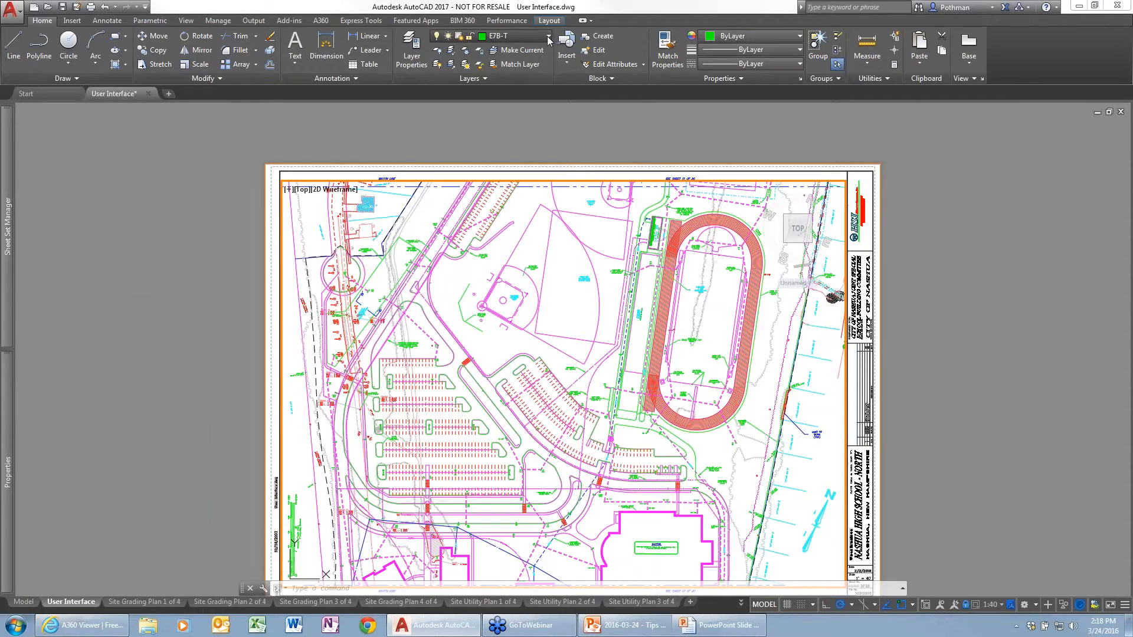
{"action": "left_click", "coordinate": [499, 36]}
{"action": "left_click", "coordinate": [499, 74]}
Open the Layer States Manager, enlarge it to list every saved layer state, and close it.
{"action": "left_click", "coordinate": [475, 78]}
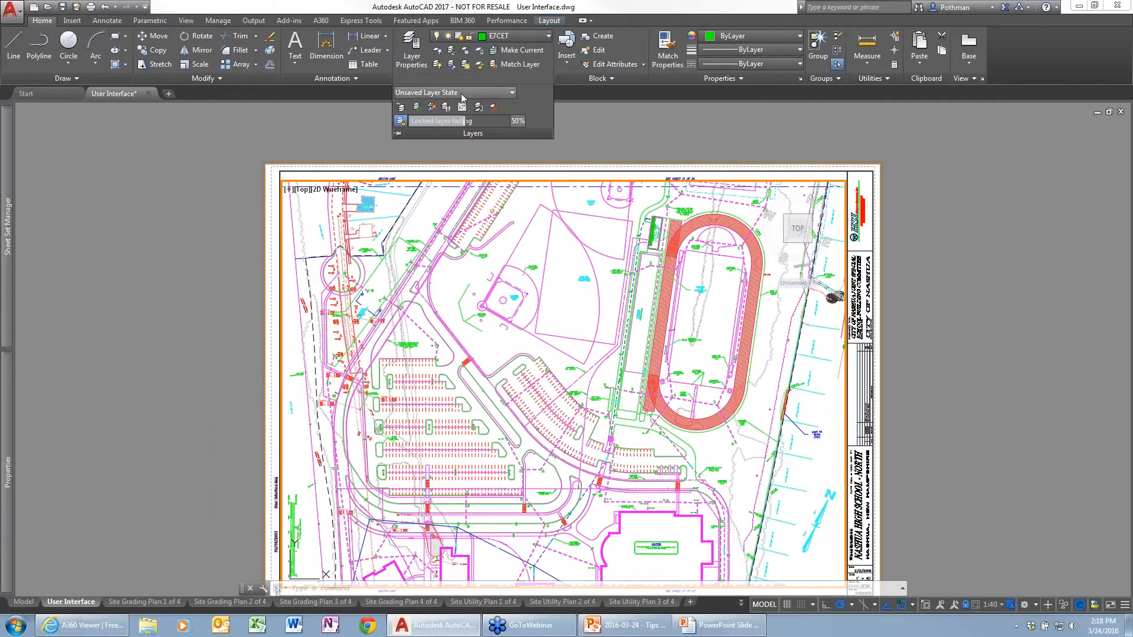
{"action": "left_click", "coordinate": [511, 93]}
{"action": "left_click", "coordinate": [425, 263]}
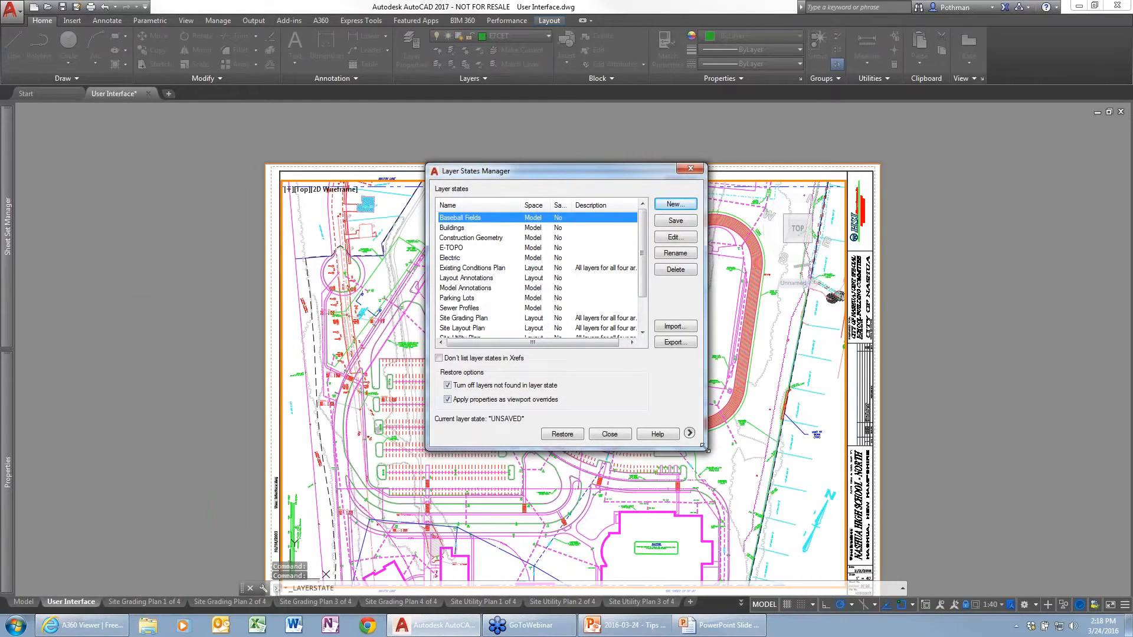
{"action": "left_click_drag", "start_coordinate": [706, 450], "coordinate": [835, 565]}
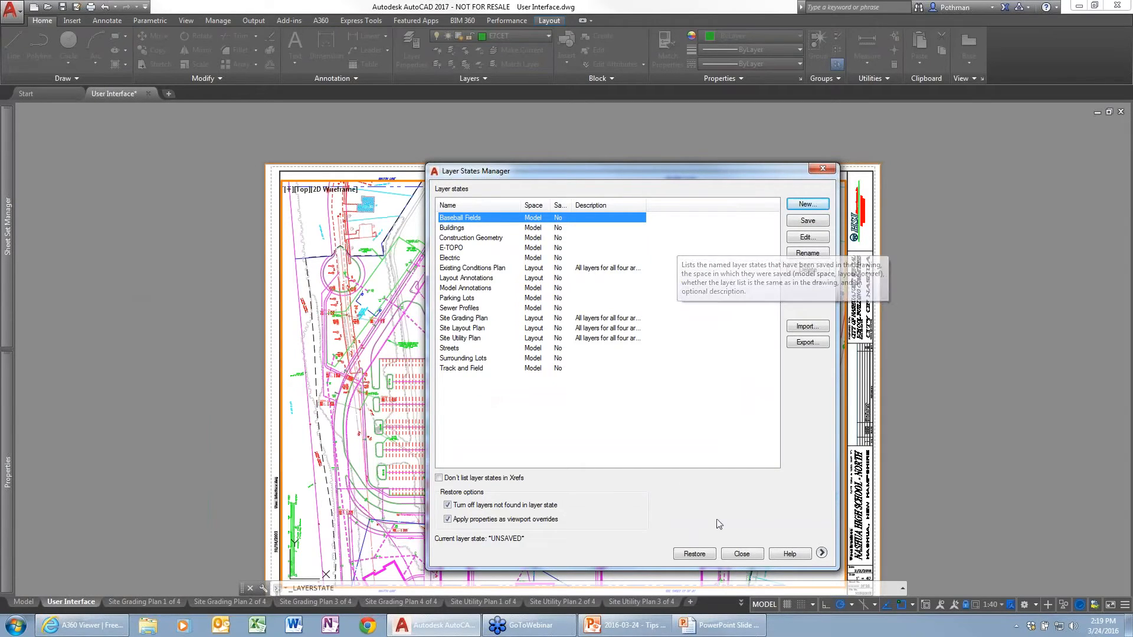
{"action": "left_click", "coordinate": [740, 555]}
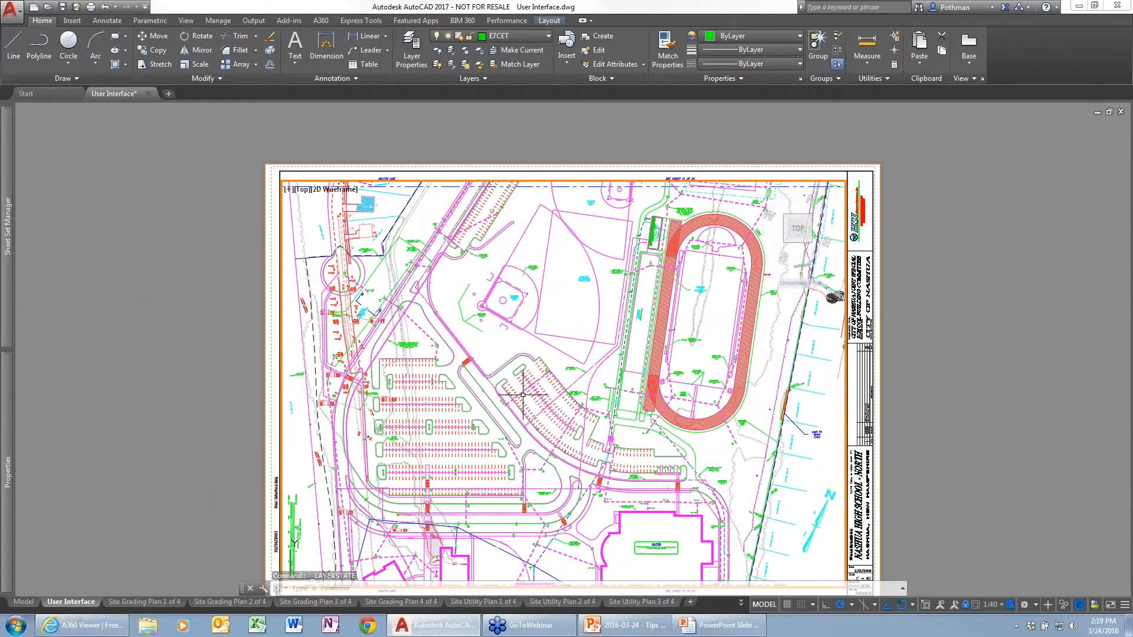
Choose the block HSIFLOGO for insertion and resize the Insert dialog larger and smaller to examine the block preview.
{"action": "type", "text": "i"}
{"action": "key", "text": "Return"}
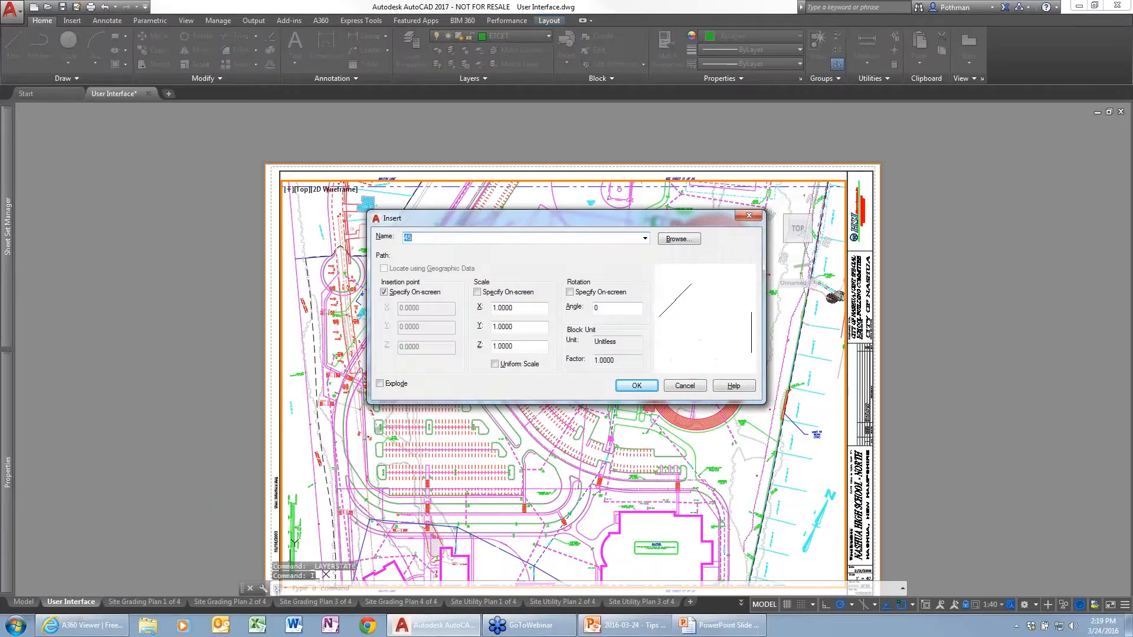
{"action": "left_click", "coordinate": [524, 236]}
{"action": "key", "text": "BackSpace"}
{"action": "key", "text": "BackSpace"}
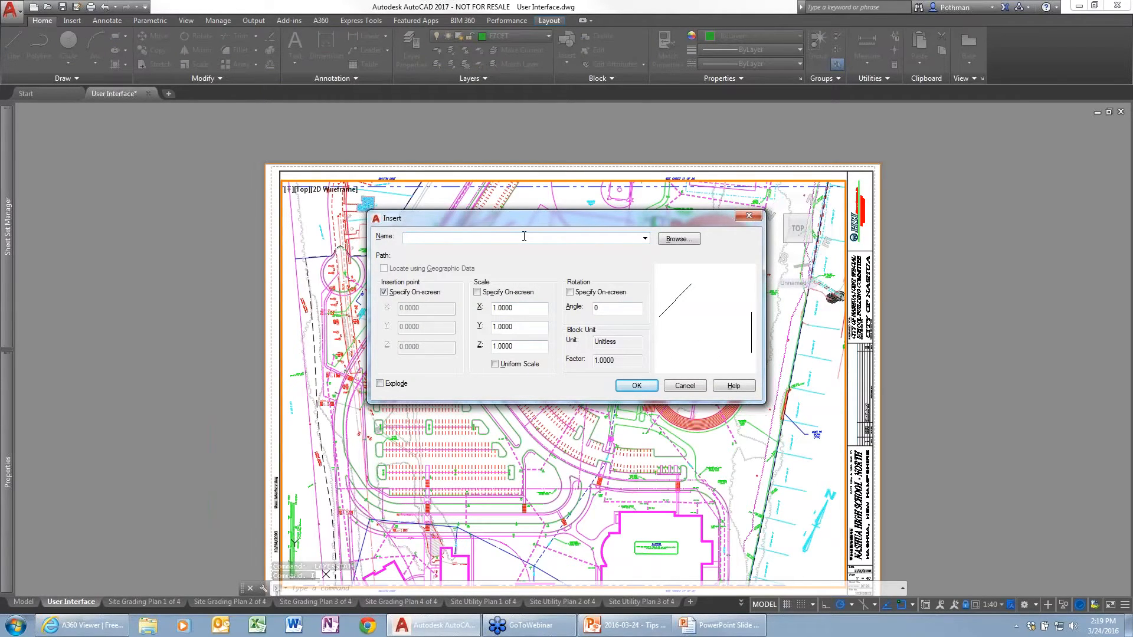
{"action": "type", "text": "HSIFLOGO"}
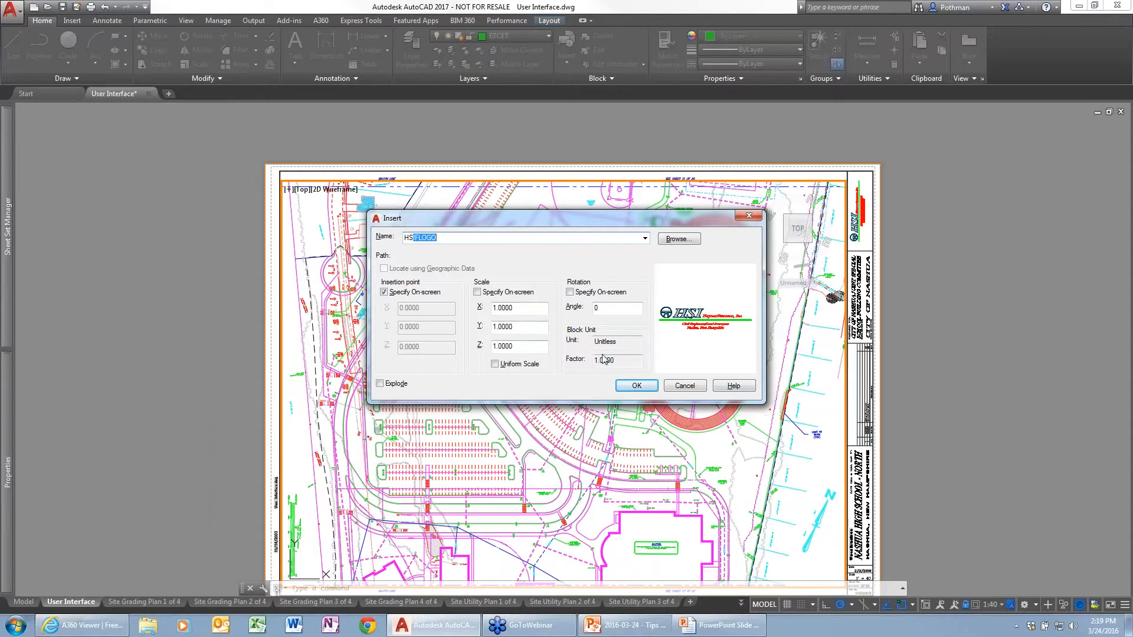
{"action": "left_click_drag", "start_coordinate": [763, 401], "coordinate": [1022, 571]}
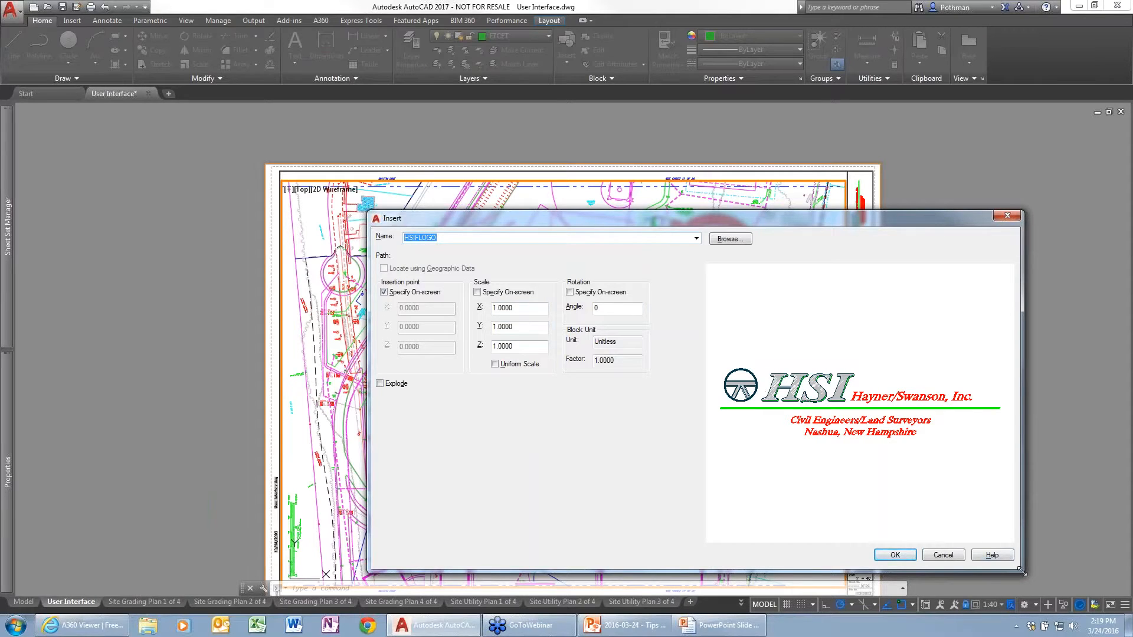
{"action": "left_click_drag", "start_coordinate": [1022, 571], "coordinate": [820, 437]}
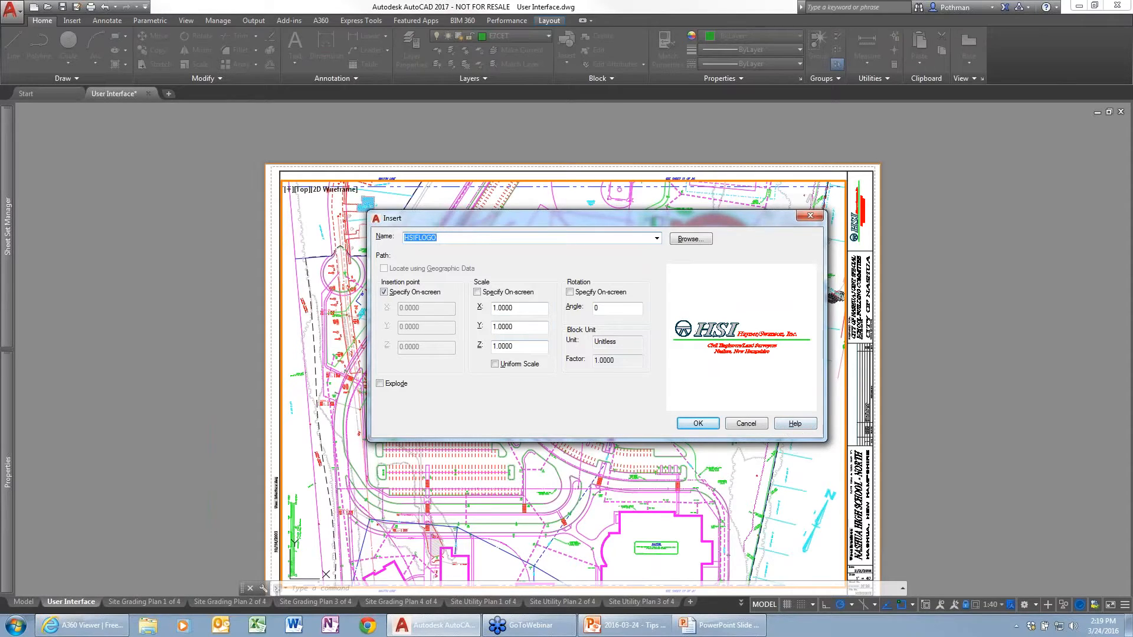
Preview the Title Block block in an enlarged Insert dialog and close the dialog without inserting it.
{"action": "key", "text": "BackSpace"}
{"action": "type", "text": "Title Block"}
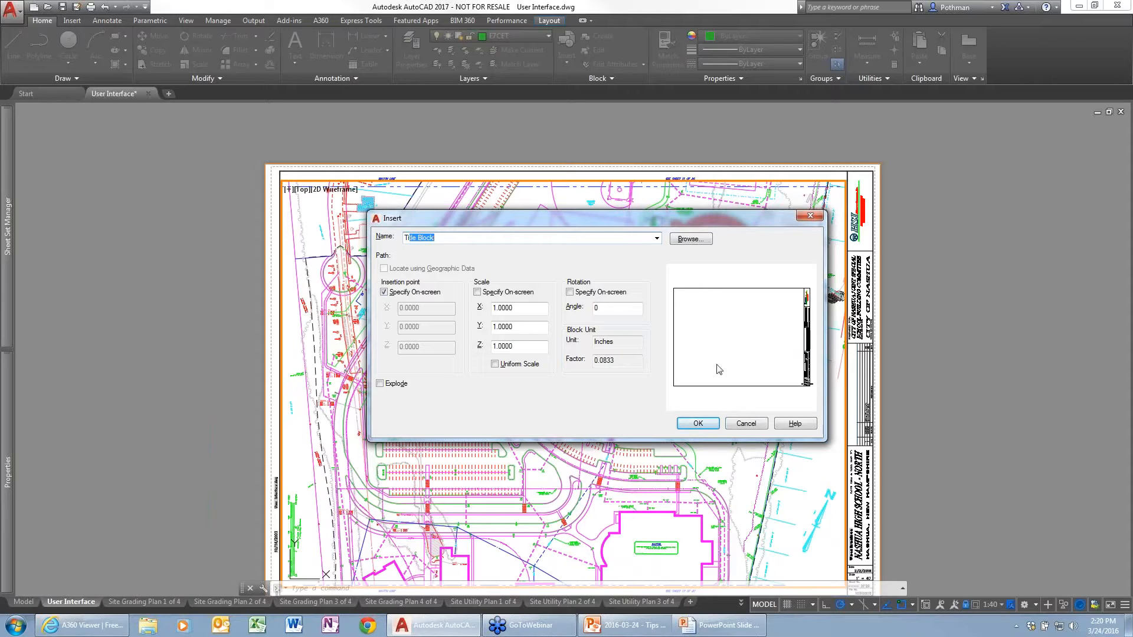
{"action": "left_click_drag", "start_coordinate": [826, 439], "coordinate": [1063, 561]}
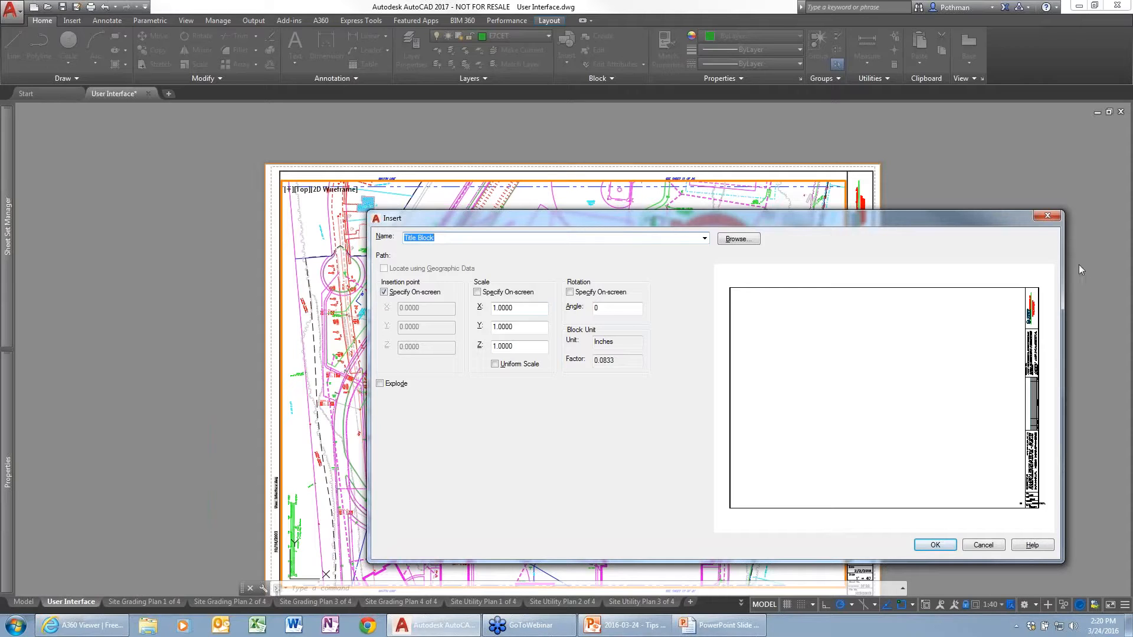
{"action": "left_click", "coordinate": [1049, 218]}
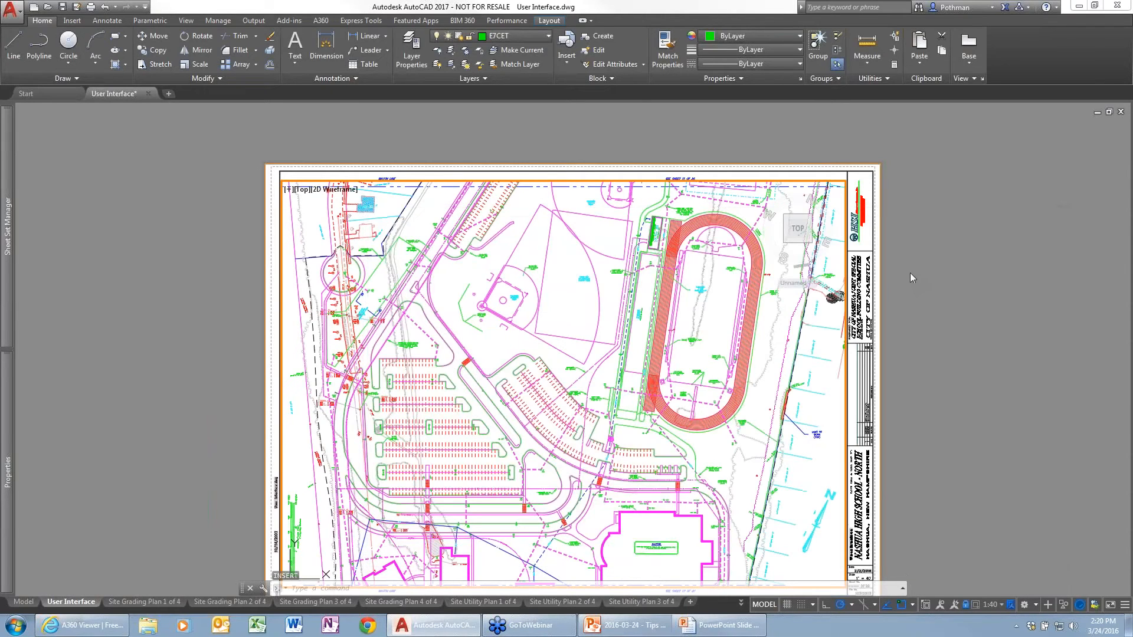
Examine the available insertion scale units in the Drawing Units dialog and close it without changing anything.
{"action": "type", "text": "units"}
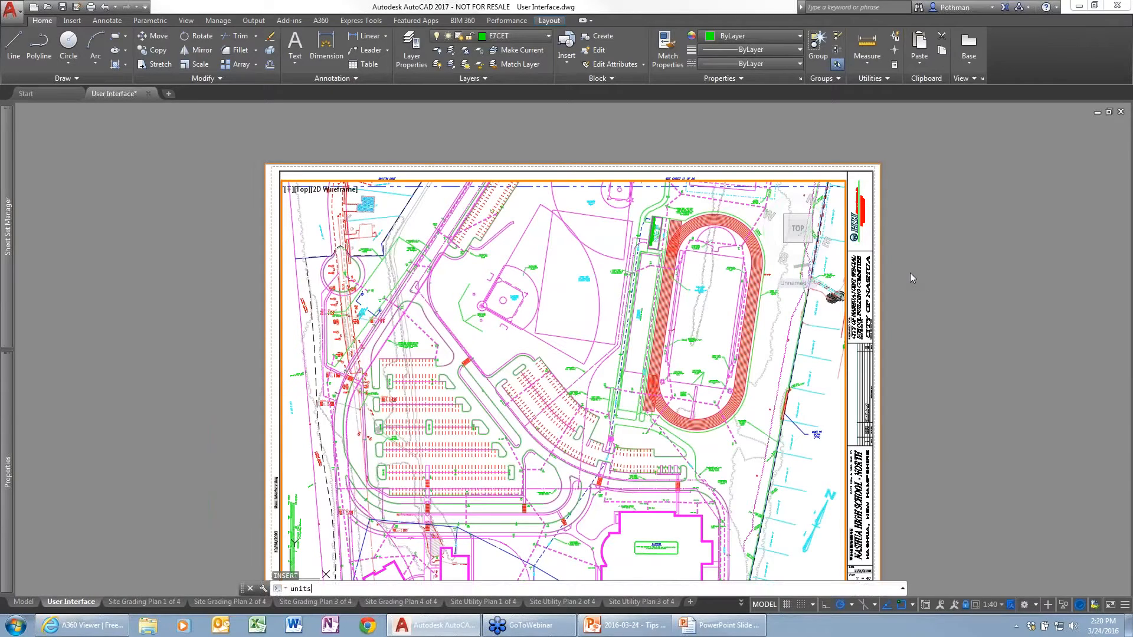
{"action": "key", "text": "Return"}
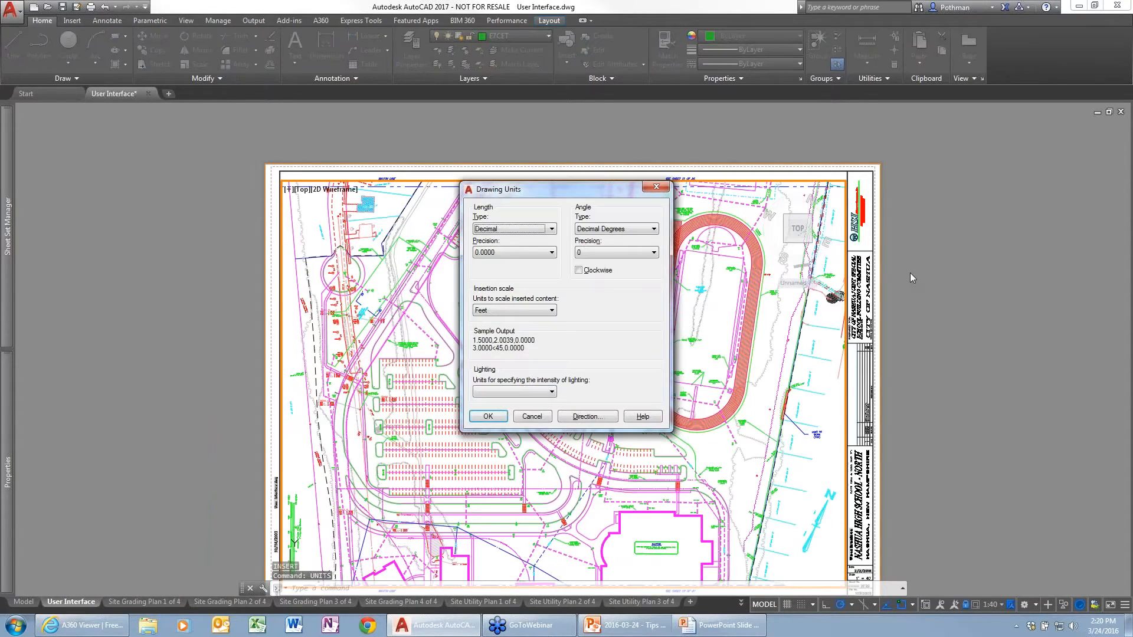
{"action": "left_click", "coordinate": [546, 311]}
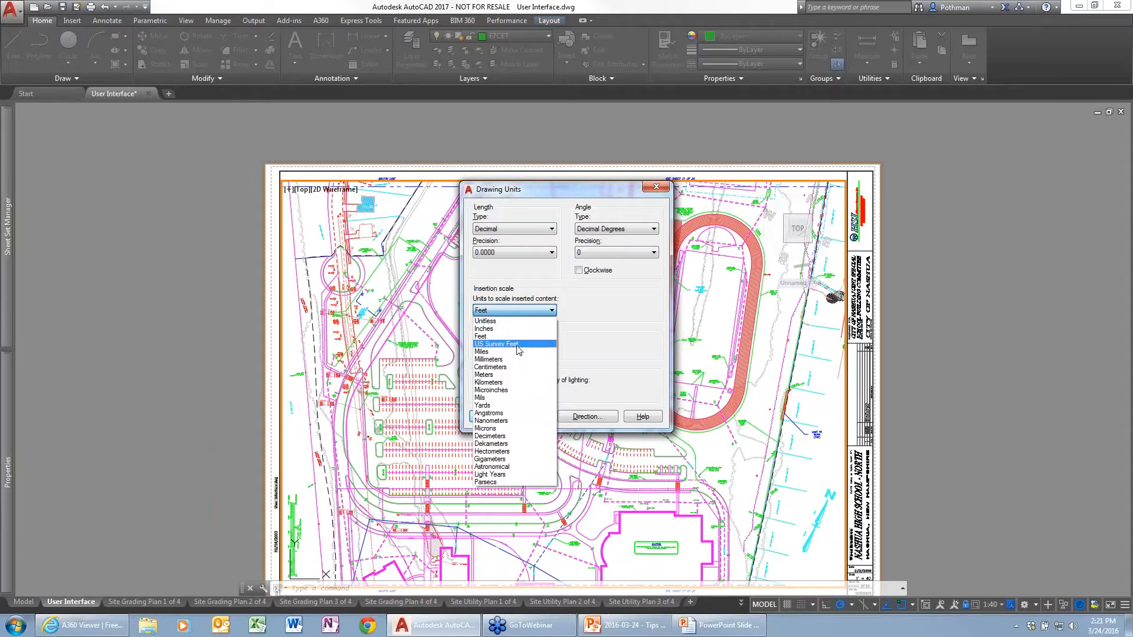
{"action": "left_click", "coordinate": [649, 336]}
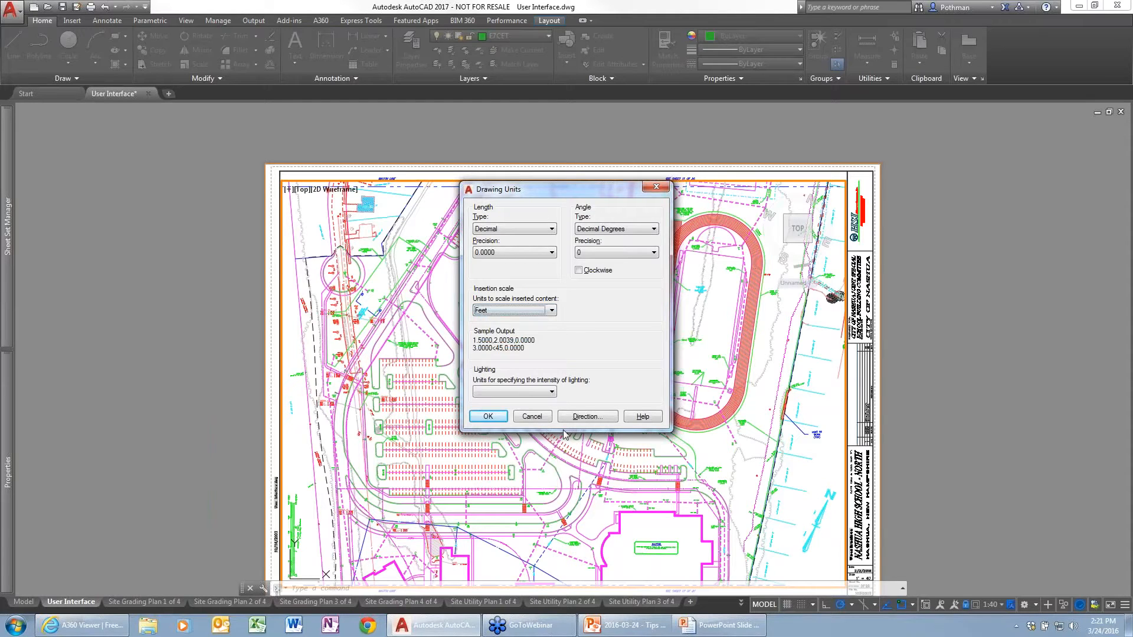
{"action": "left_click", "coordinate": [531, 416]}
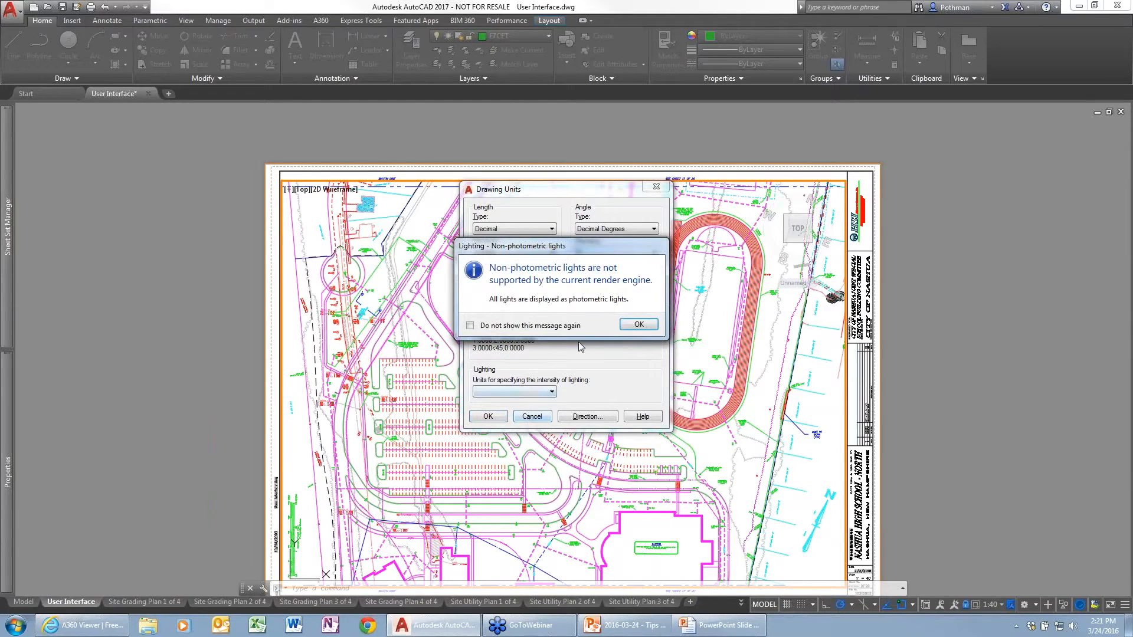
{"action": "left_click", "coordinate": [630, 325]}
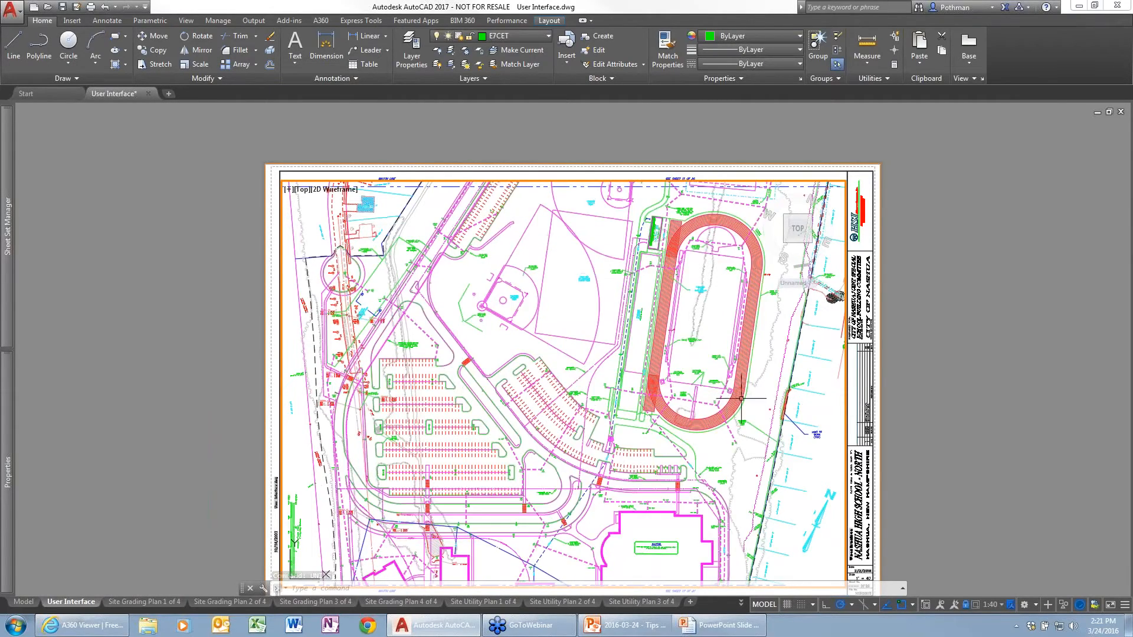
Switch to paper space, erase the sheet's title block and undo the erasure.
{"action": "double_click", "coordinate": [908, 341]}
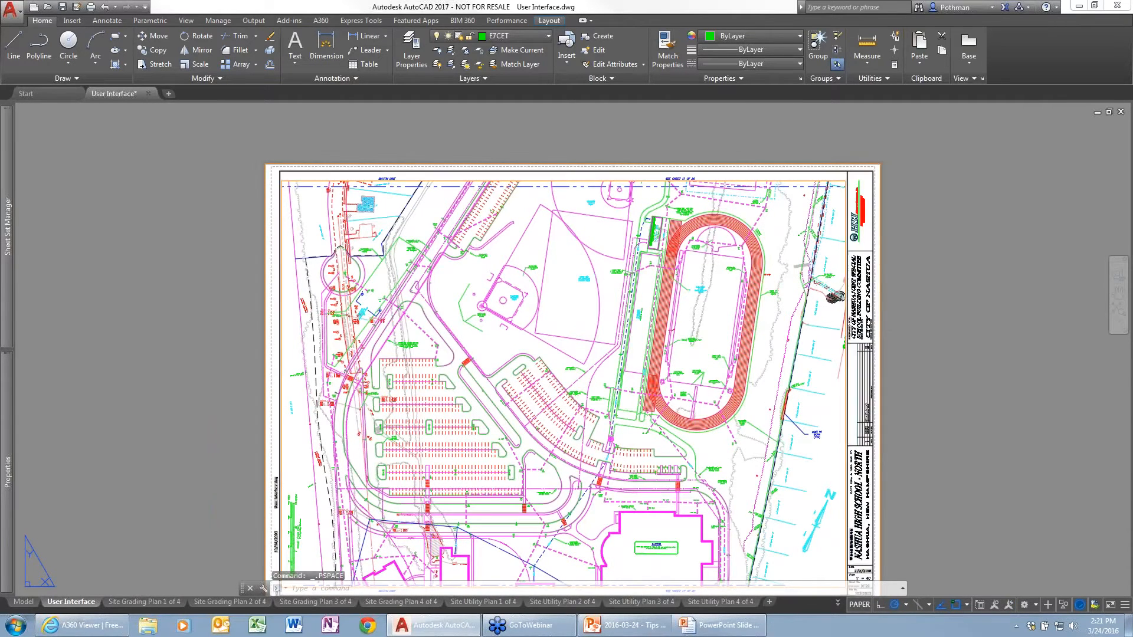
{"action": "left_click", "coordinate": [874, 331]}
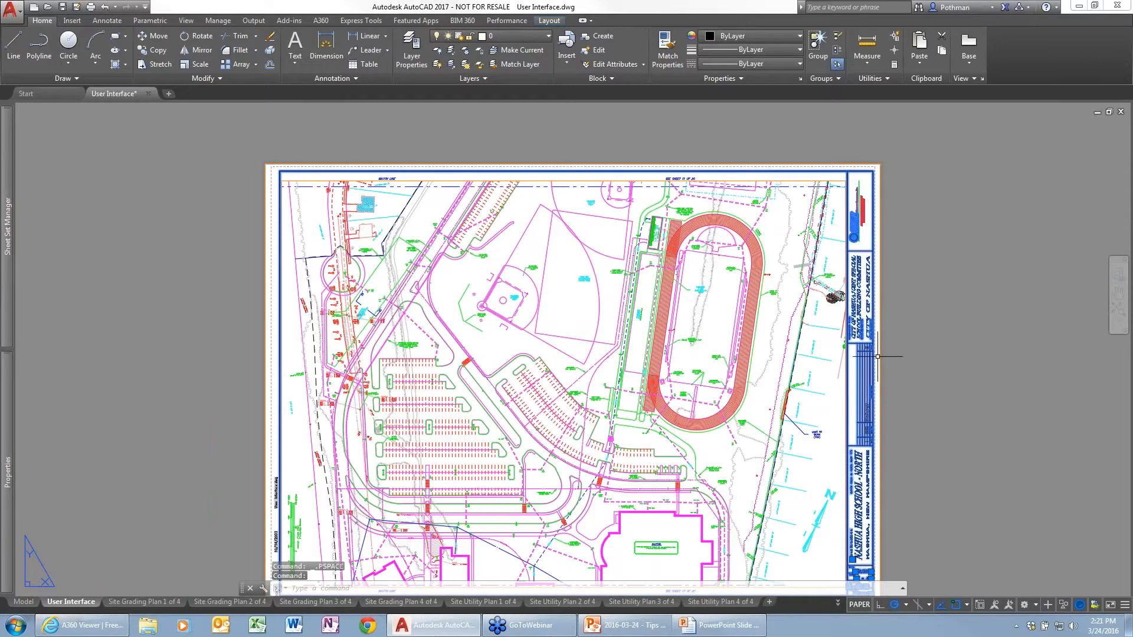
{"action": "key", "text": "Delete"}
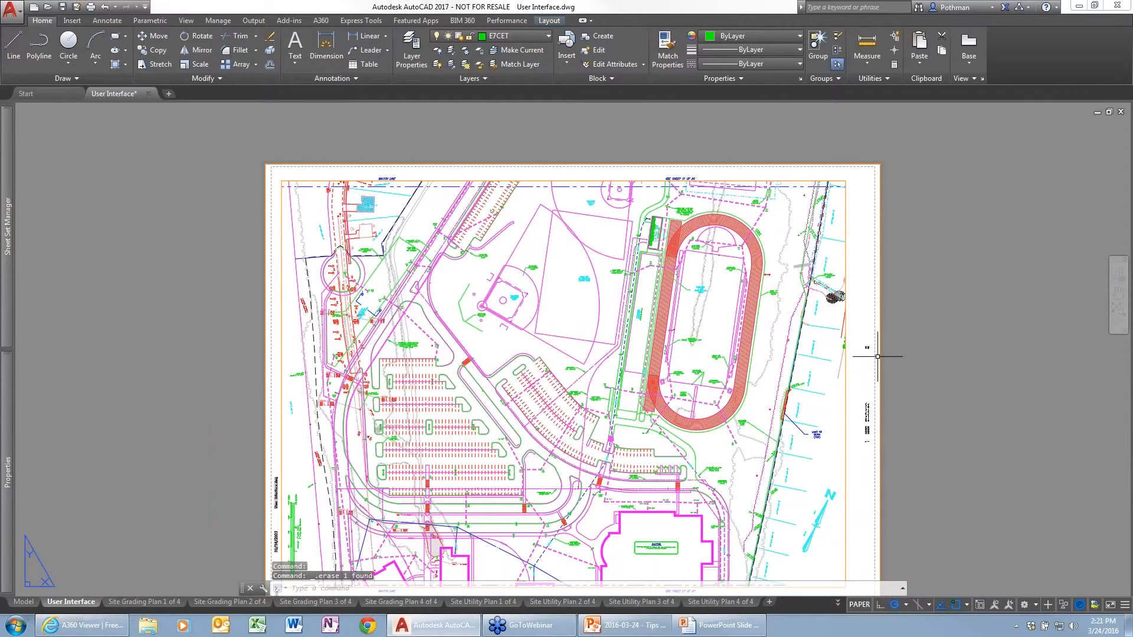
{"action": "key", "text": "ctrl+z"}
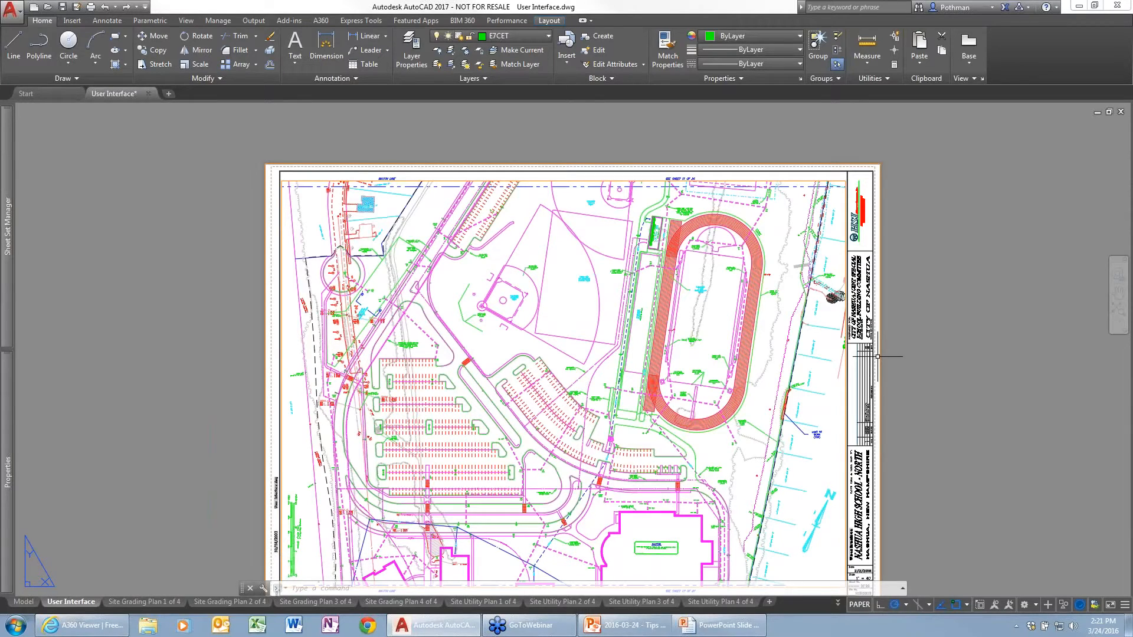
Set the PICKFIRST system variable to 0.
{"action": "type", "text": "PICKFIRST"}
{"action": "key", "text": "Return"}
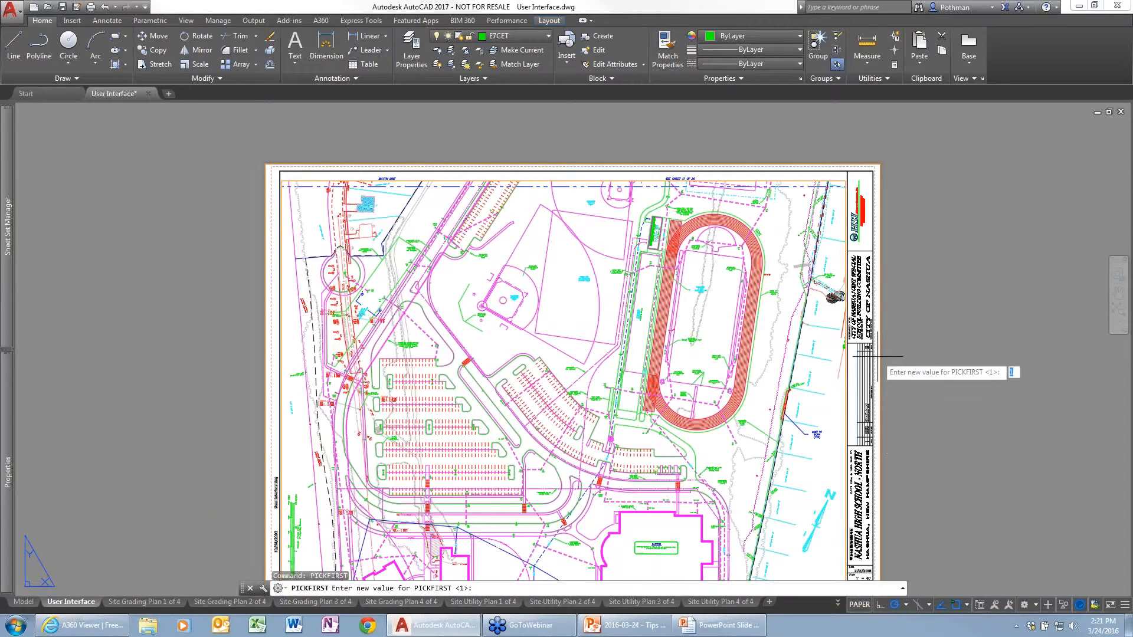
{"action": "type", "text": "0"}
{"action": "key", "text": "Return"}
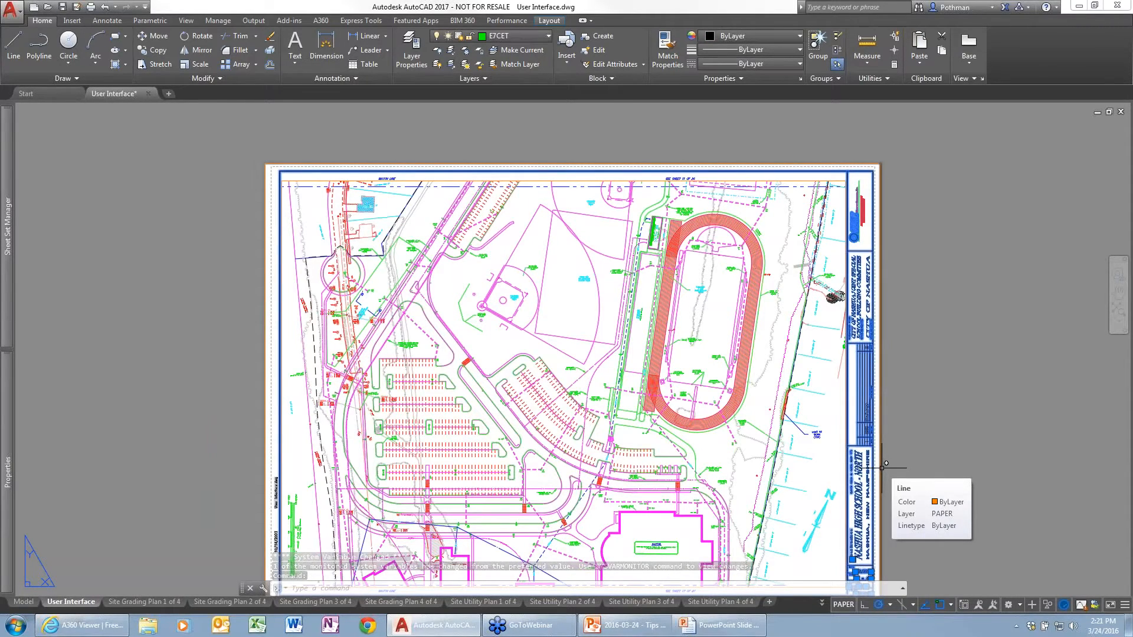
Erase the selected title block, agreeing to turn on PICKFIRST and to always perform the current choice.
{"action": "key", "text": "Delete"}
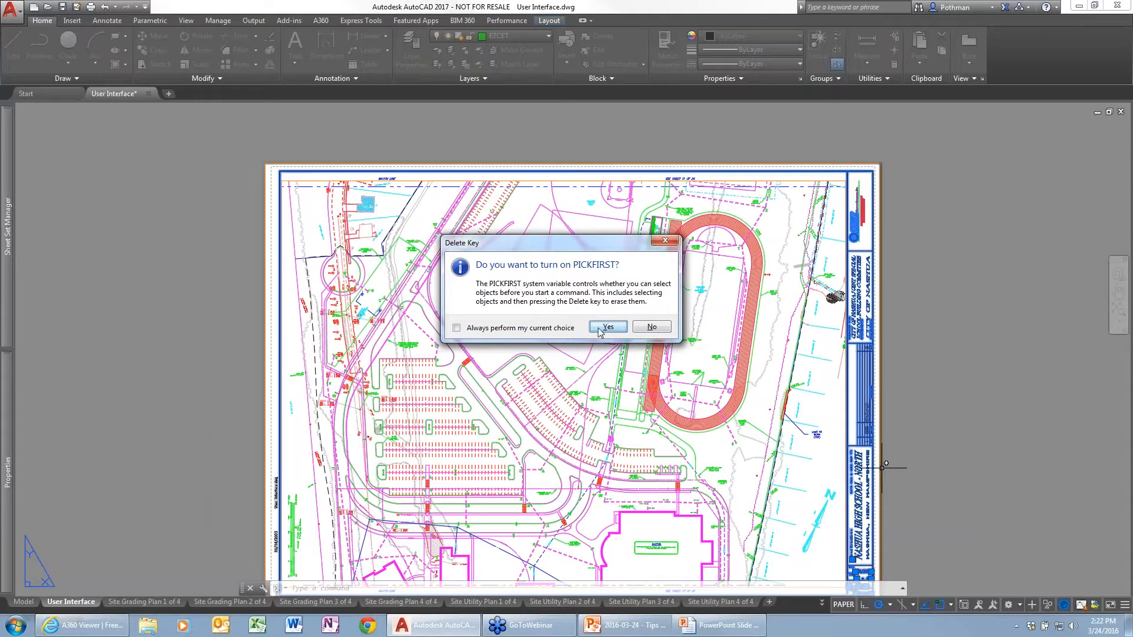
{"action": "left_click", "coordinate": [457, 328]}
{"action": "left_click", "coordinate": [608, 327]}
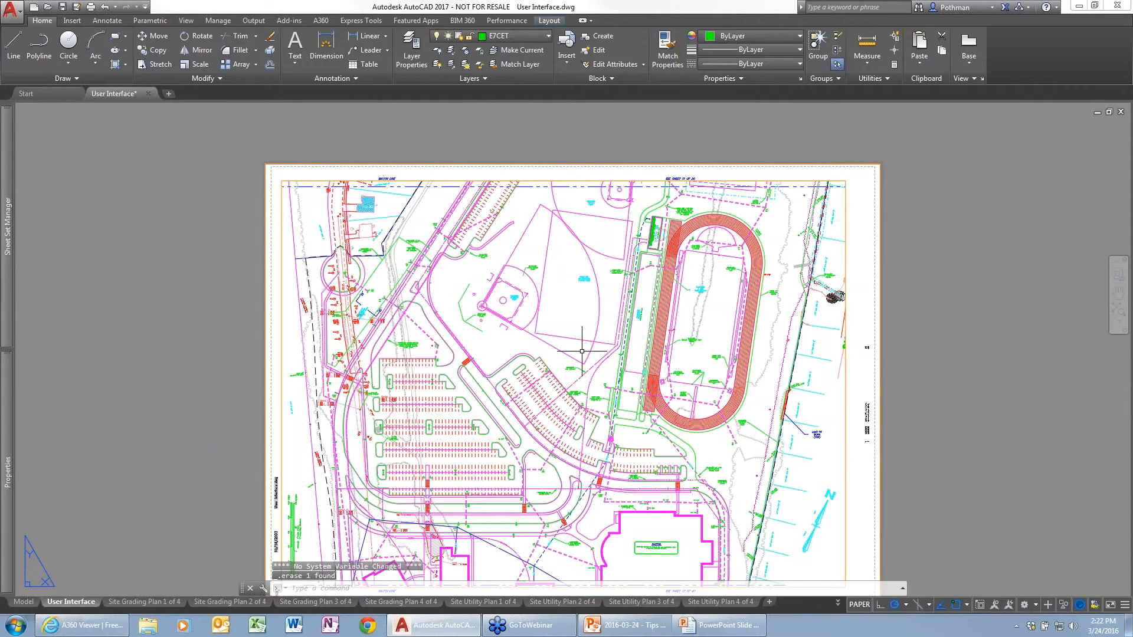
Re-enable the hidden Delete Key message in the Hidden Message Settings of the system options.
{"action": "type", "text": "op"}
{"action": "key", "text": "Return"}
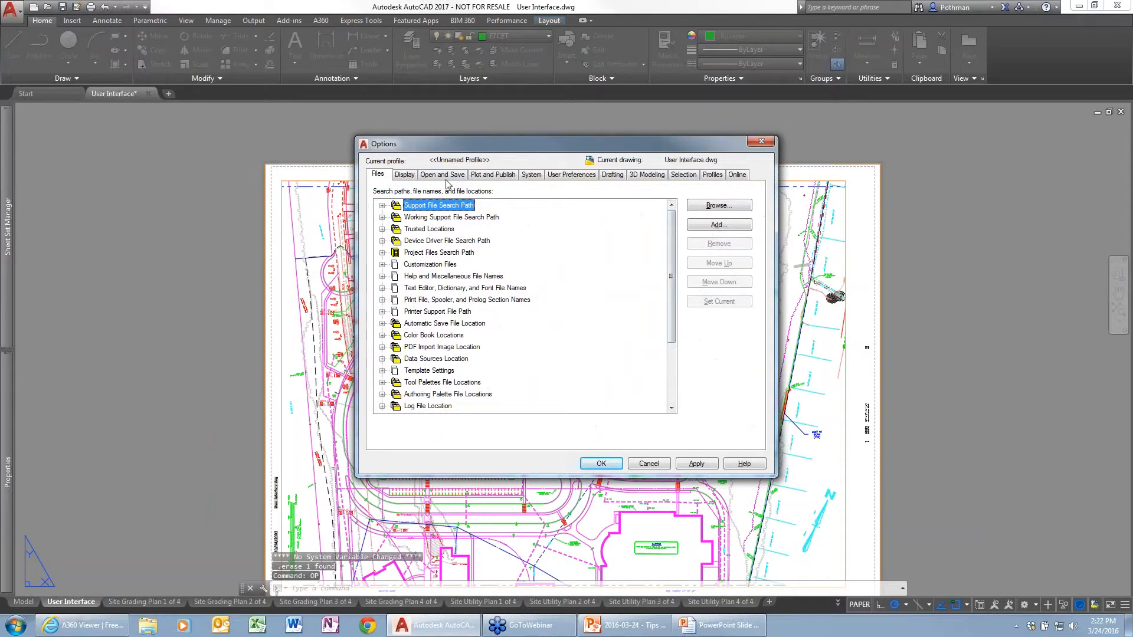
{"action": "left_click", "coordinate": [579, 175]}
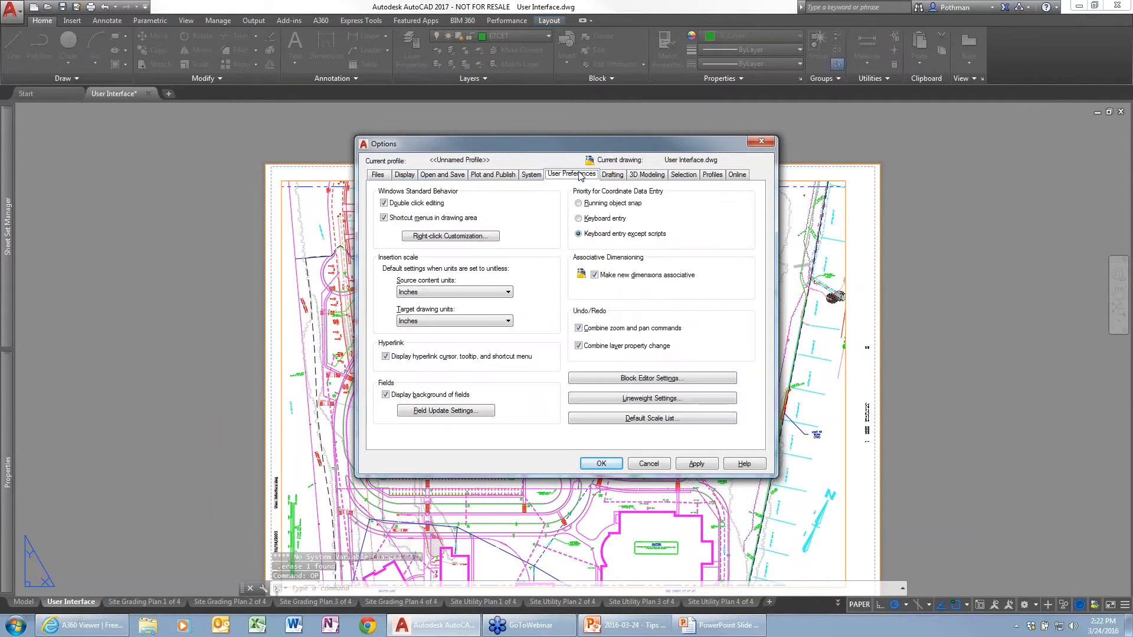
{"action": "left_click", "coordinate": [531, 174]}
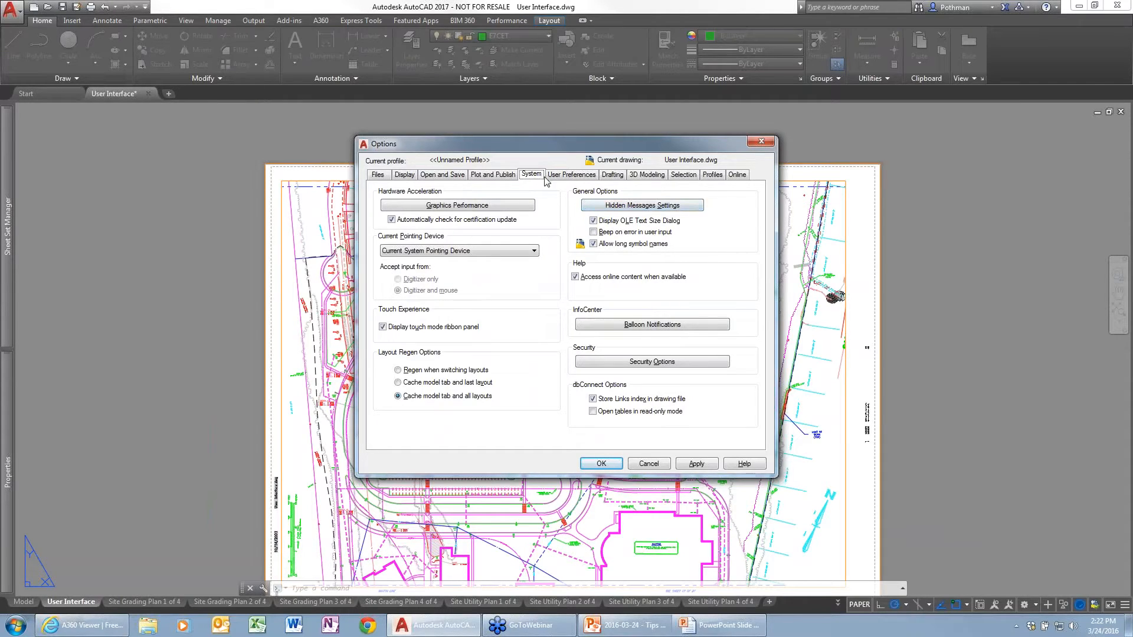
{"action": "left_click", "coordinate": [674, 207]}
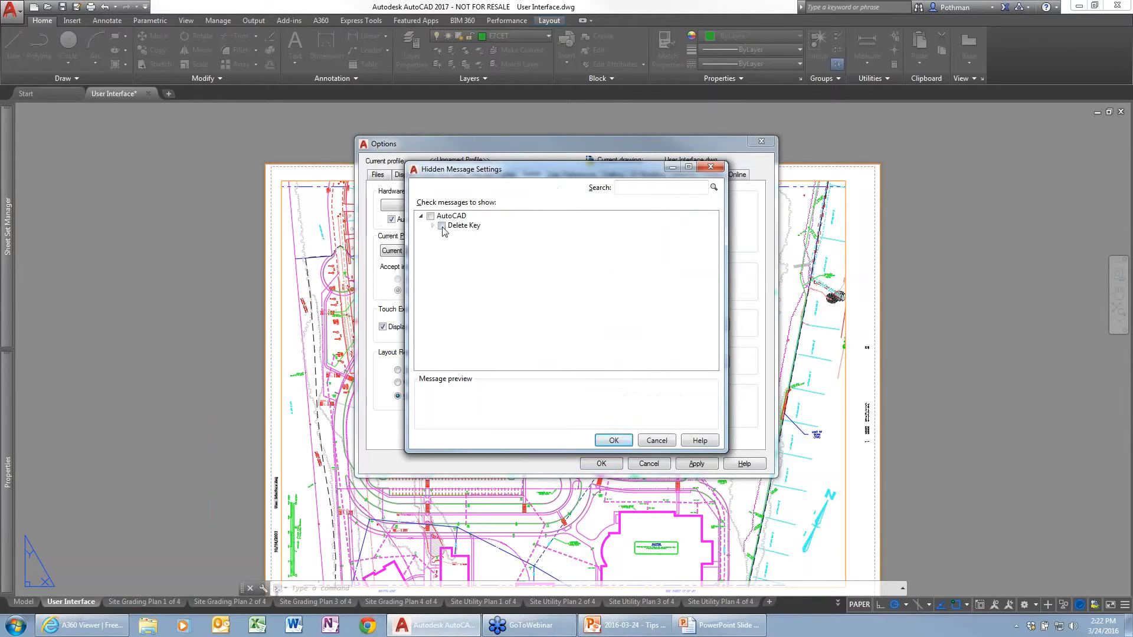
{"action": "left_click", "coordinate": [442, 227]}
{"action": "left_click", "coordinate": [618, 440]}
{"action": "left_click", "coordinate": [601, 463]}
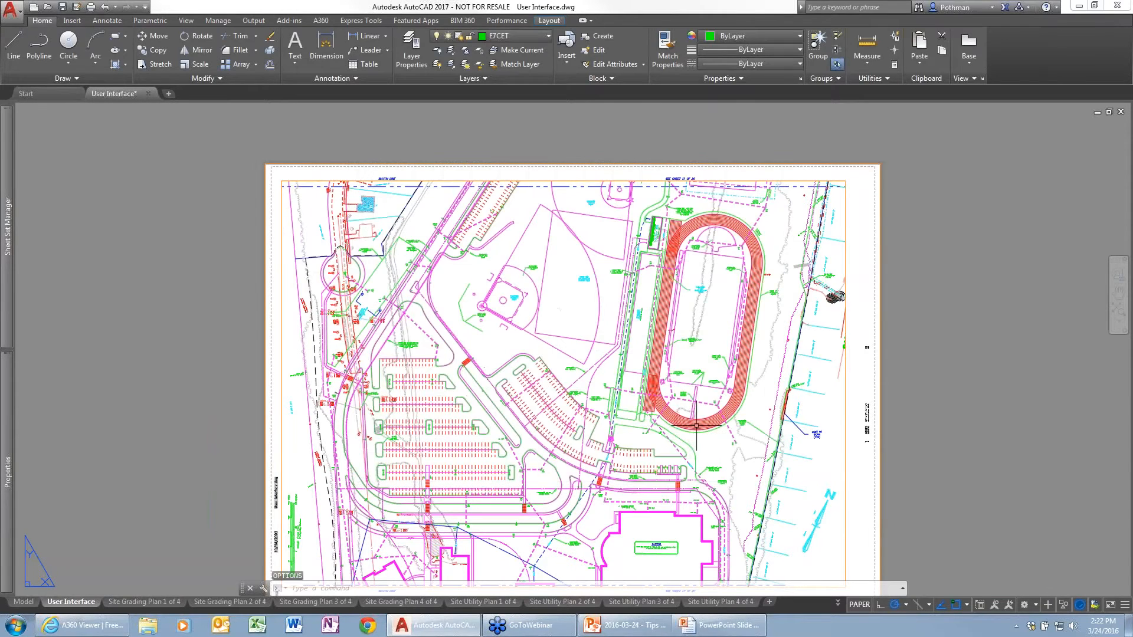
Activate the layout viewport's model space, erase the large site plan object and undo the erasure.
{"action": "left_click", "coordinate": [702, 420]}
{"action": "key", "text": "Escape"}
{"action": "double_click", "coordinate": [681, 464]}
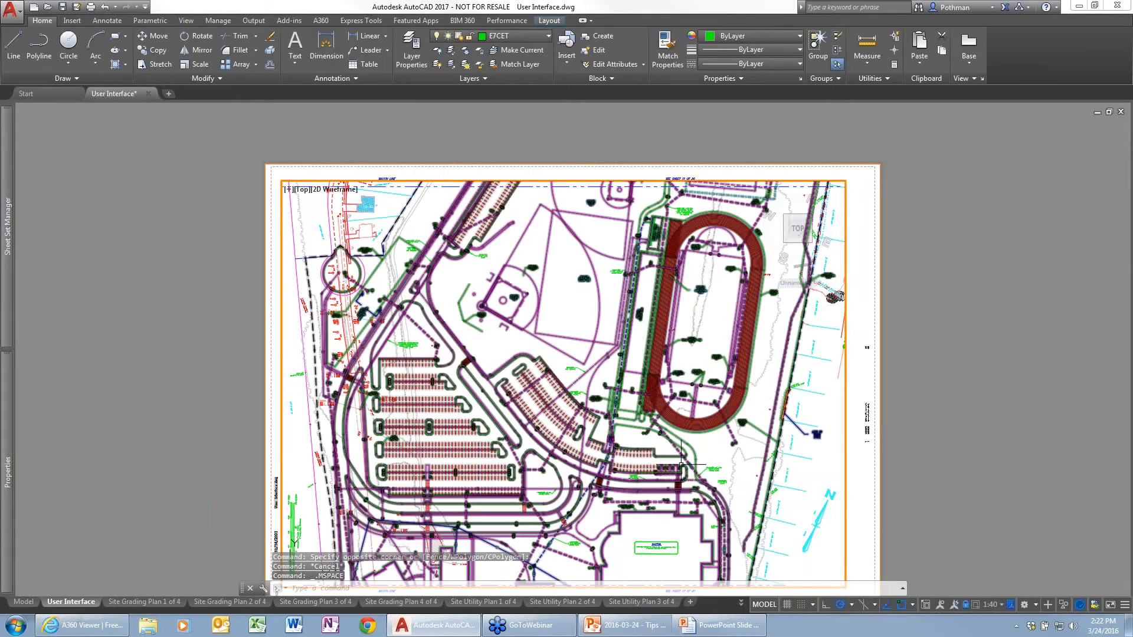
{"action": "left_click", "coordinate": [647, 441]}
{"action": "key", "text": "Delete"}
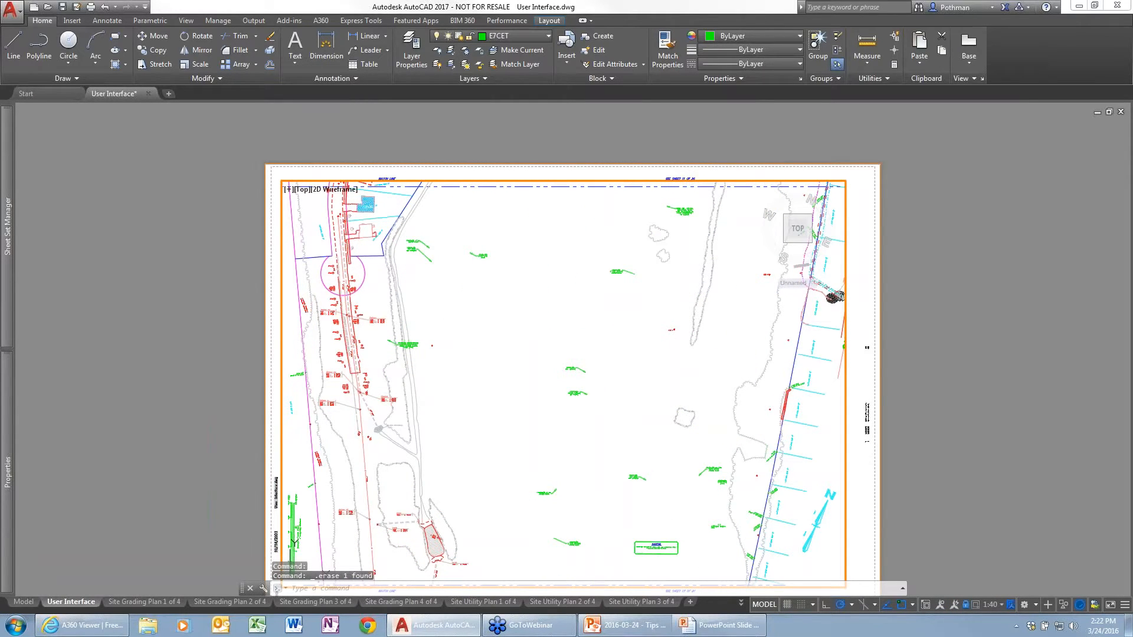
{"action": "key", "text": "ctrl+z"}
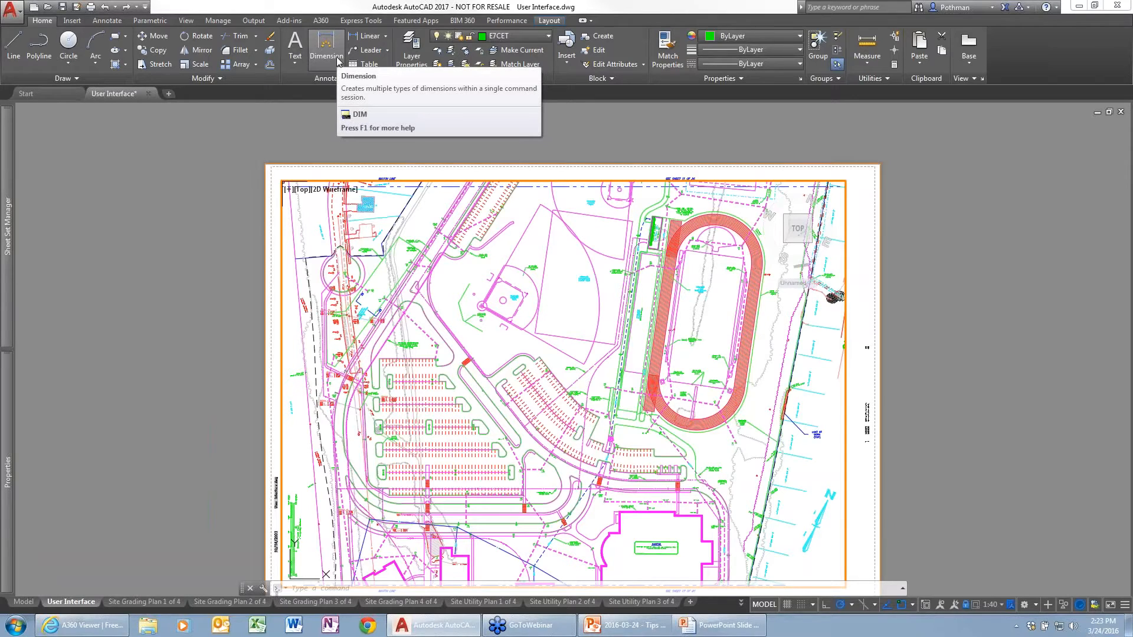
Examine the extended tooltips of ribbon commands such as Dimension and Define Attributes.
{"action": "left_click", "coordinate": [219, 23]}
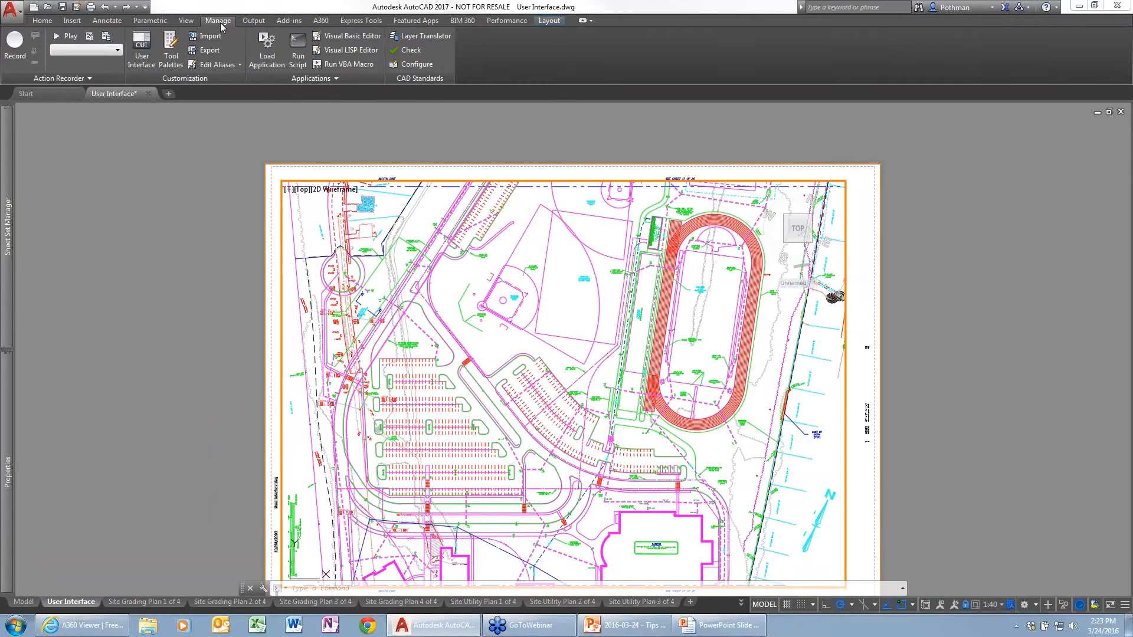
{"action": "left_click", "coordinate": [118, 22]}
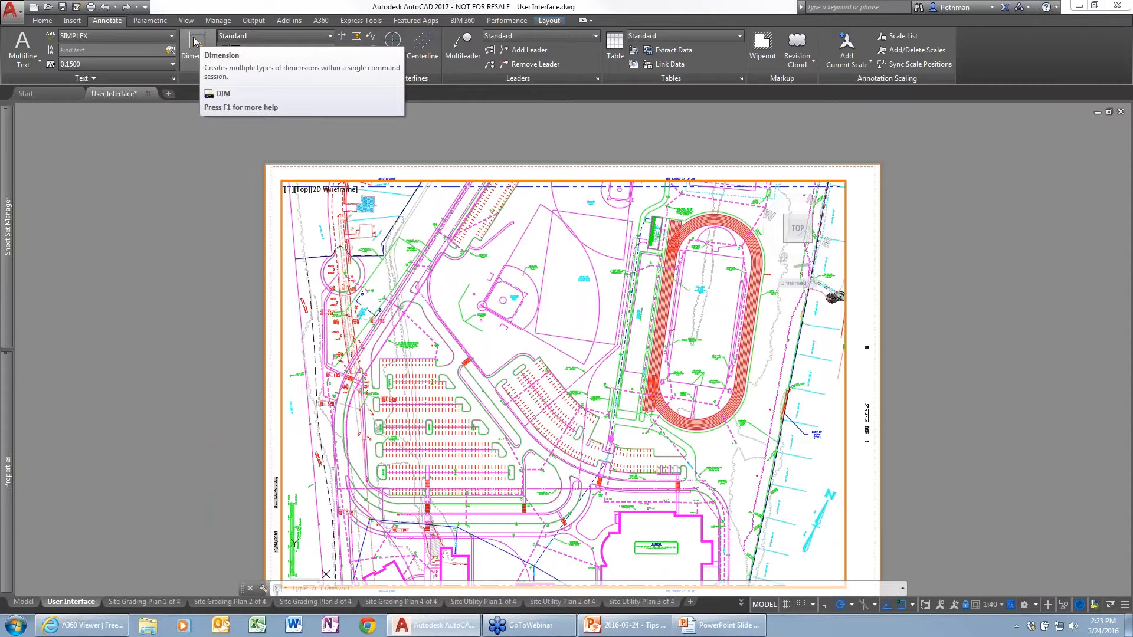
{"action": "left_click", "coordinate": [72, 22]}
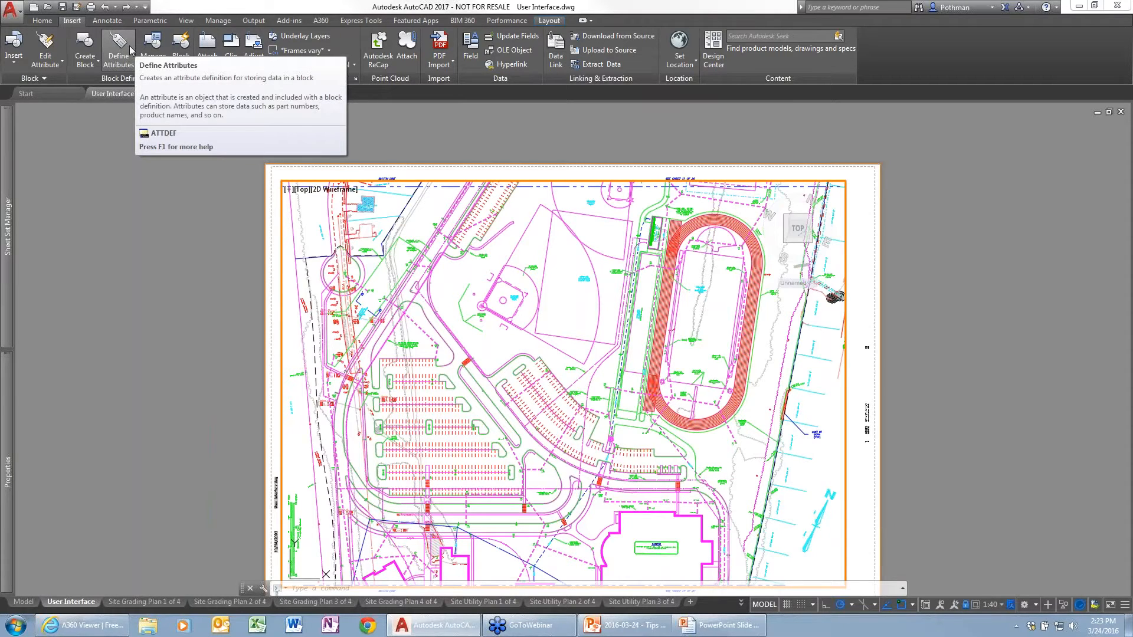
Set the extended tooltip delay to 0 seconds in the display options and check a ribbon tooltip.
{"action": "type", "text": "OP"}
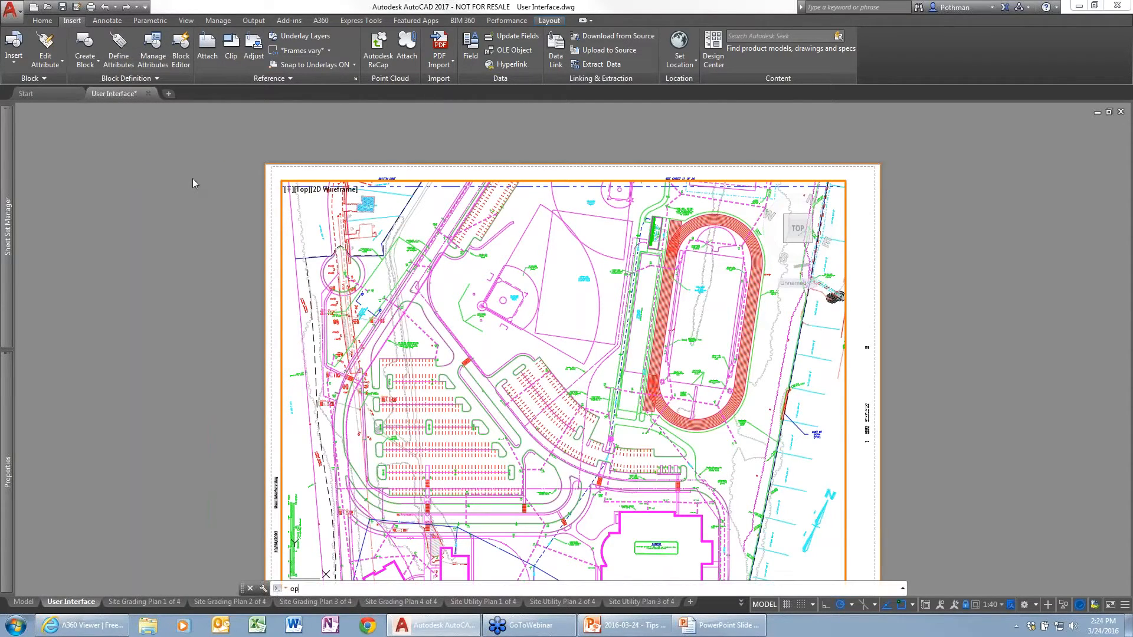
{"action": "key", "text": "Return"}
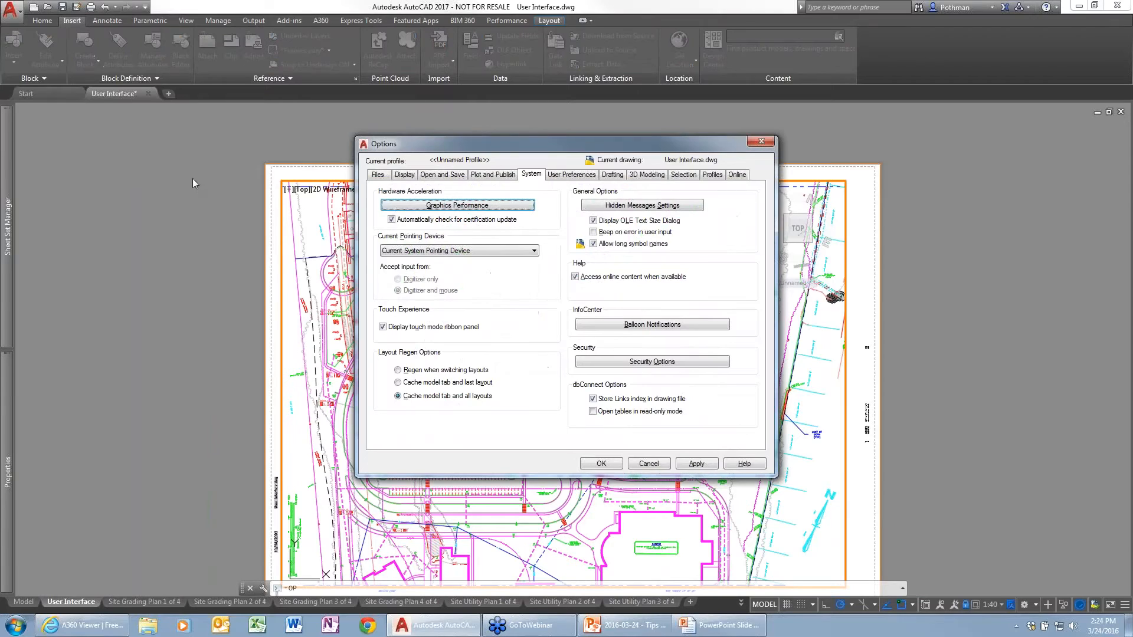
{"action": "left_click", "coordinate": [404, 175]}
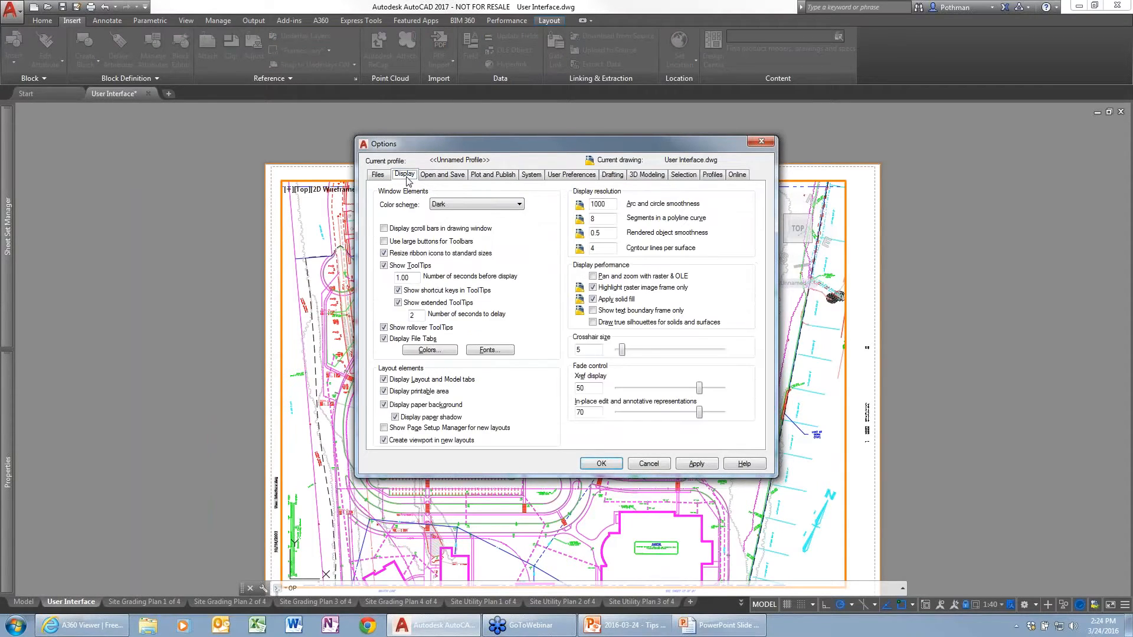
{"action": "double_click", "coordinate": [413, 315]}
{"action": "type", "text": "0"}
{"action": "key", "text": "Return"}
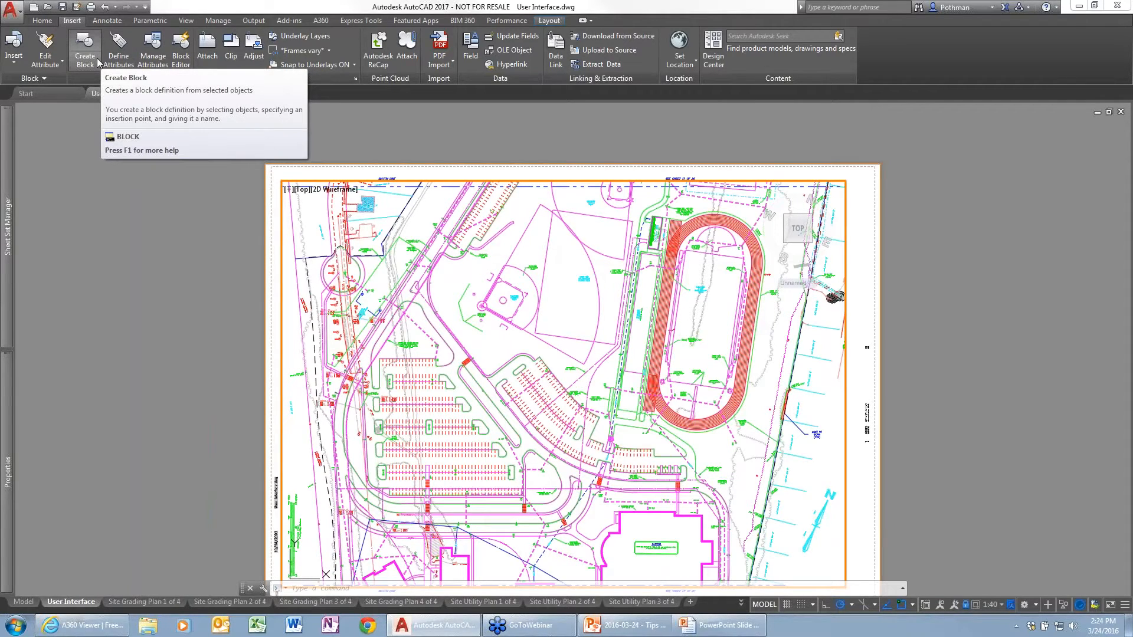
{"action": "key", "text": "Escape"}
{"action": "key", "text": "Escape"}
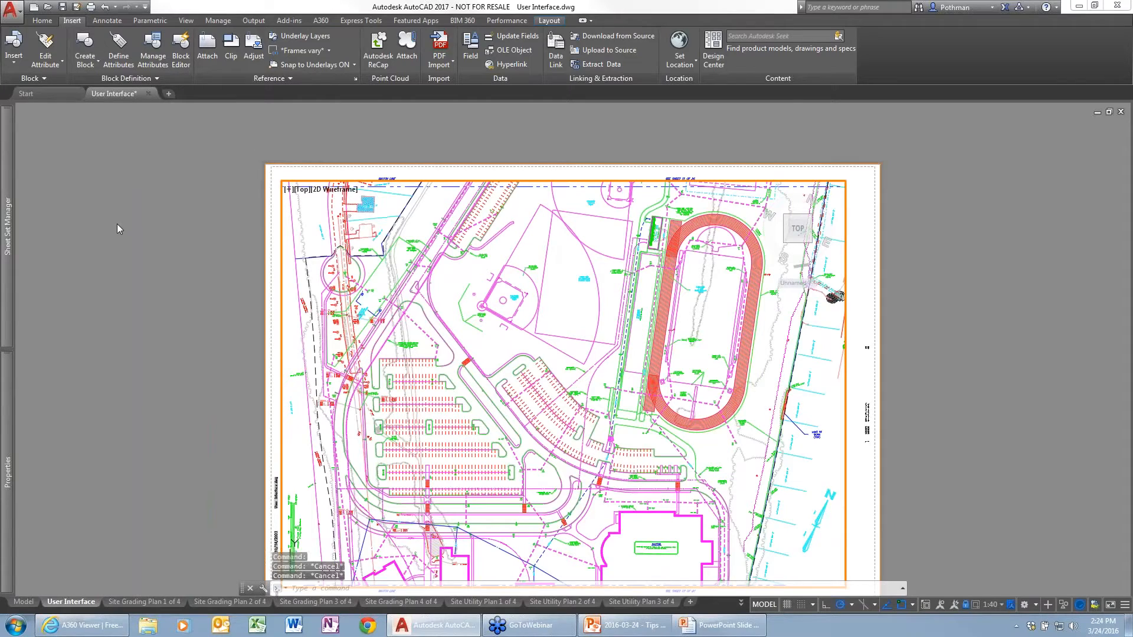
Set the extended tooltip delay to 2 seconds in the display options.
{"action": "type", "text": "op"}
{"action": "key", "text": "Return"}
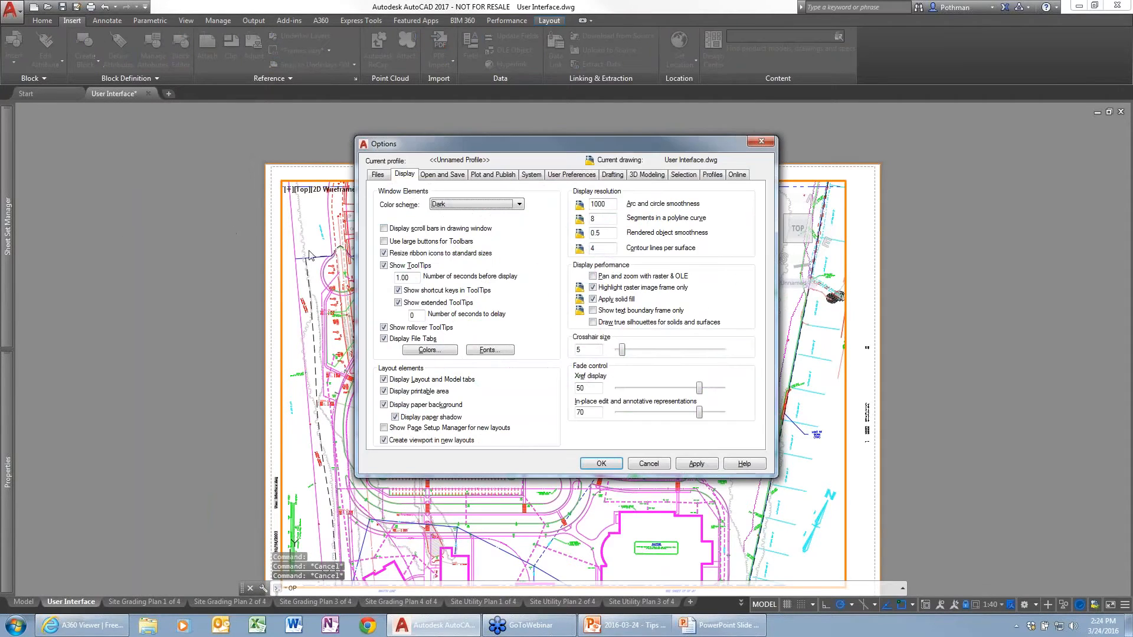
{"action": "left_click_drag", "start_coordinate": [419, 314], "coordinate": [408, 315]}
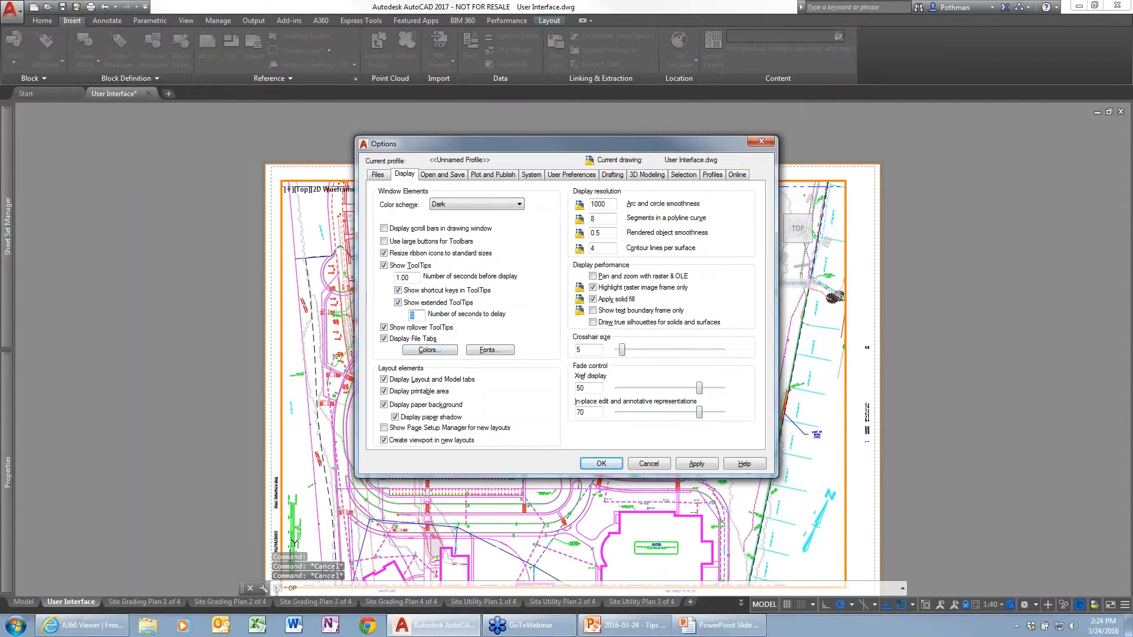
{"action": "type", "text": "2"}
{"action": "key", "text": "Return"}
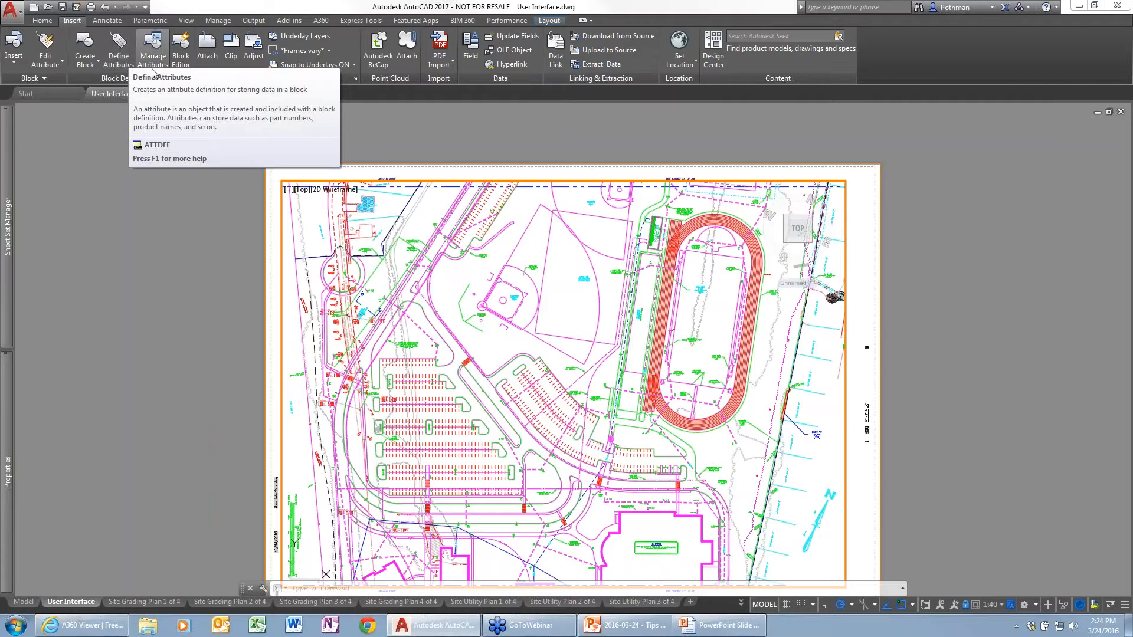
Try to start hatching in the model space of the drawing.
{"action": "left_click", "coordinate": [24, 602]}
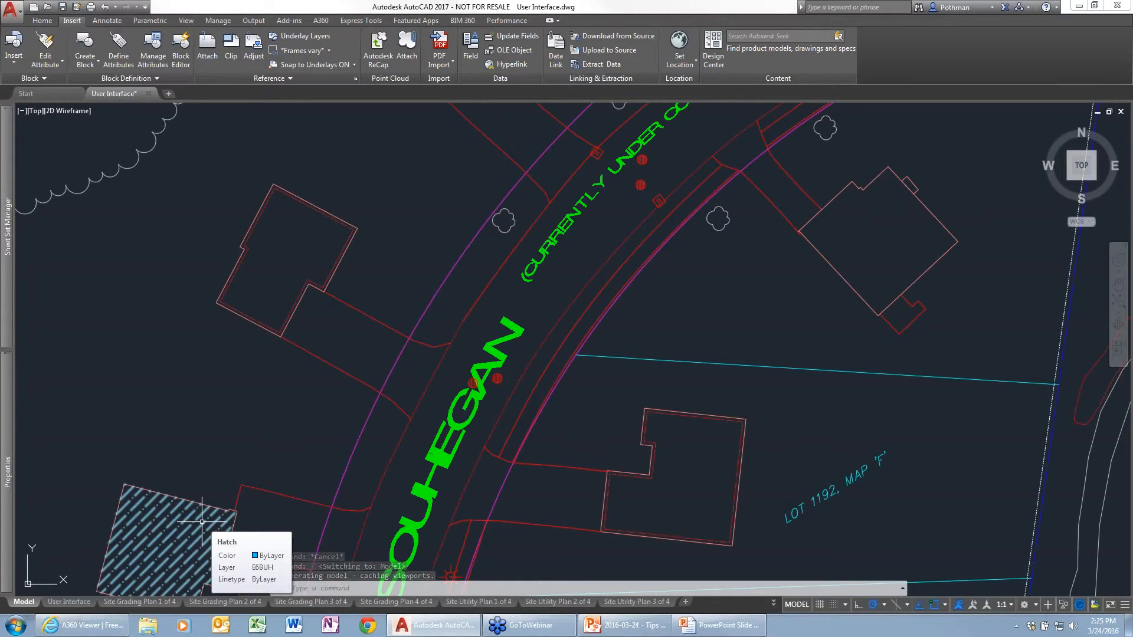
{"action": "left_click", "coordinate": [43, 20]}
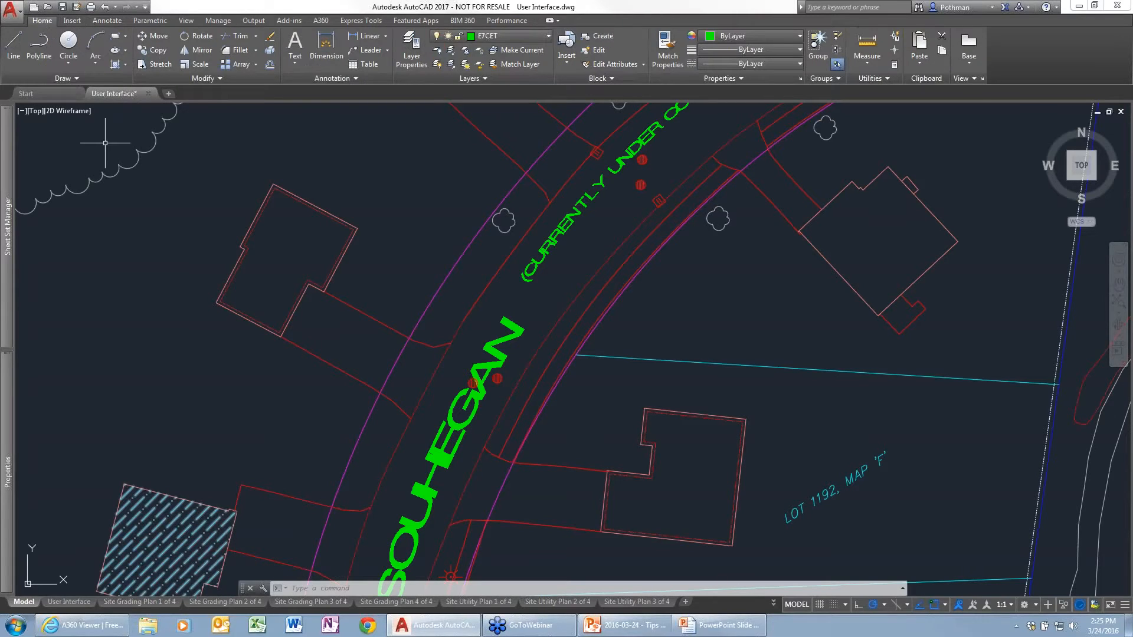
{"action": "left_click", "coordinate": [120, 66]}
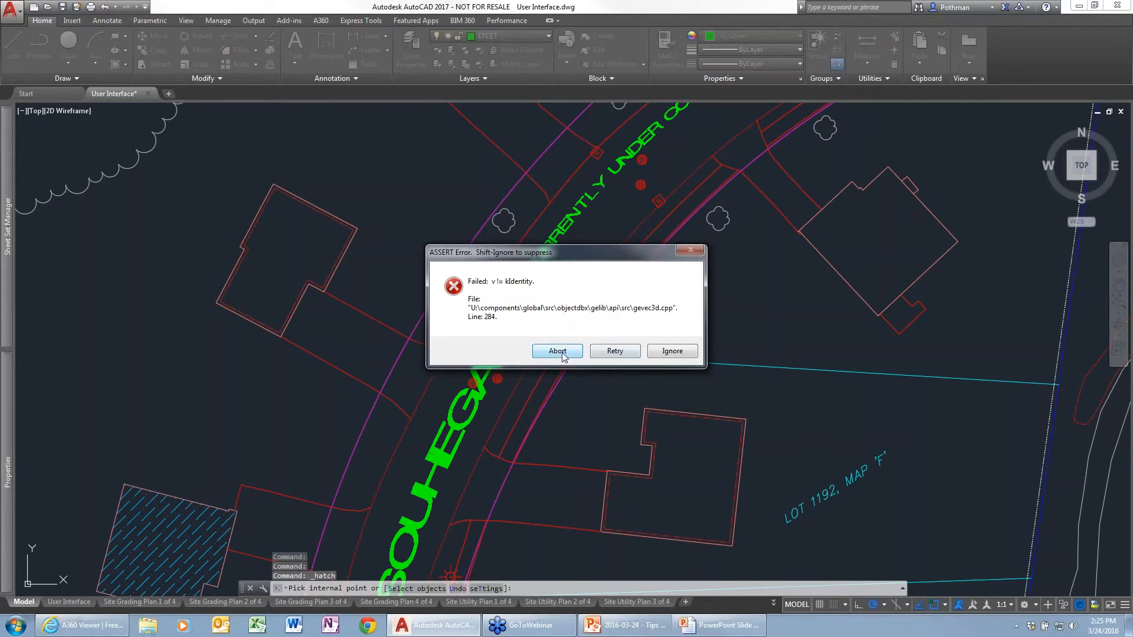
Ignore the assertion errors raised by the Hatch command.
{"action": "left_click", "coordinate": [670, 352]}
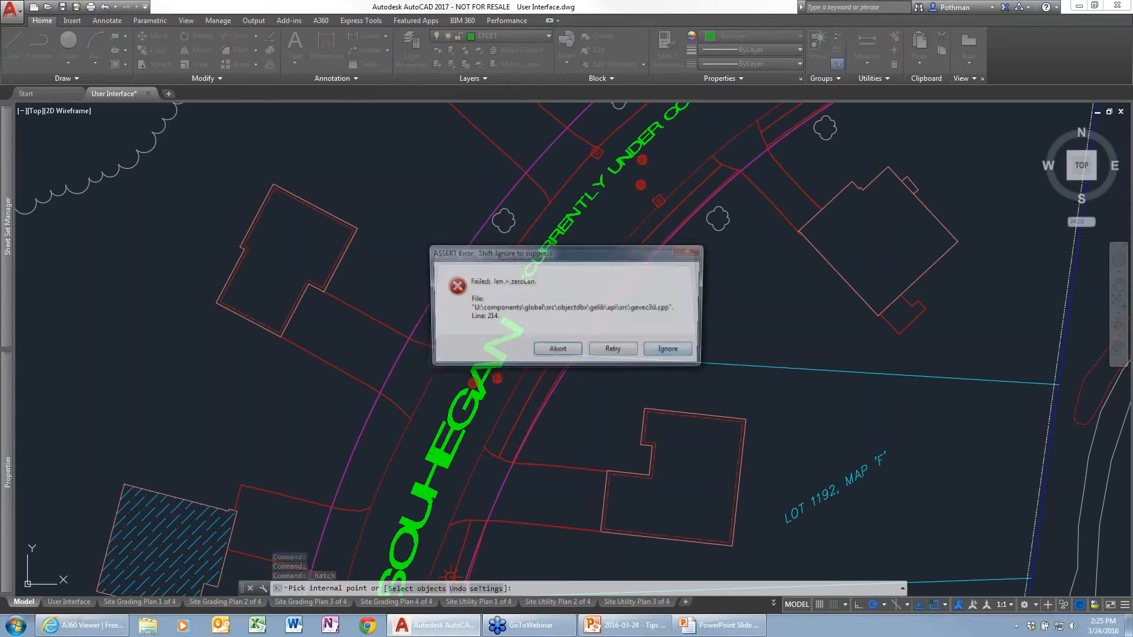
{"action": "left_click", "coordinate": [671, 352]}
{"action": "left_click", "coordinate": [668, 354]}
{"action": "left_click", "coordinate": [668, 354]}
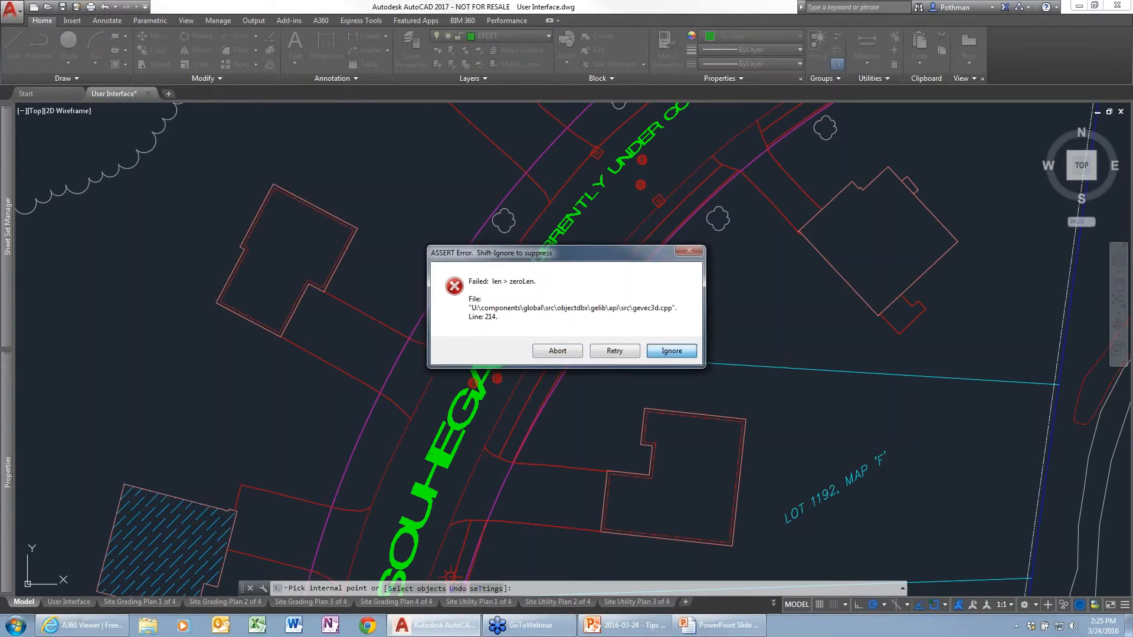
Abort without saving a recovery file and describe the problem in the error report as "crashed using hatching in 2017".
{"action": "left_click", "coordinate": [577, 354]}
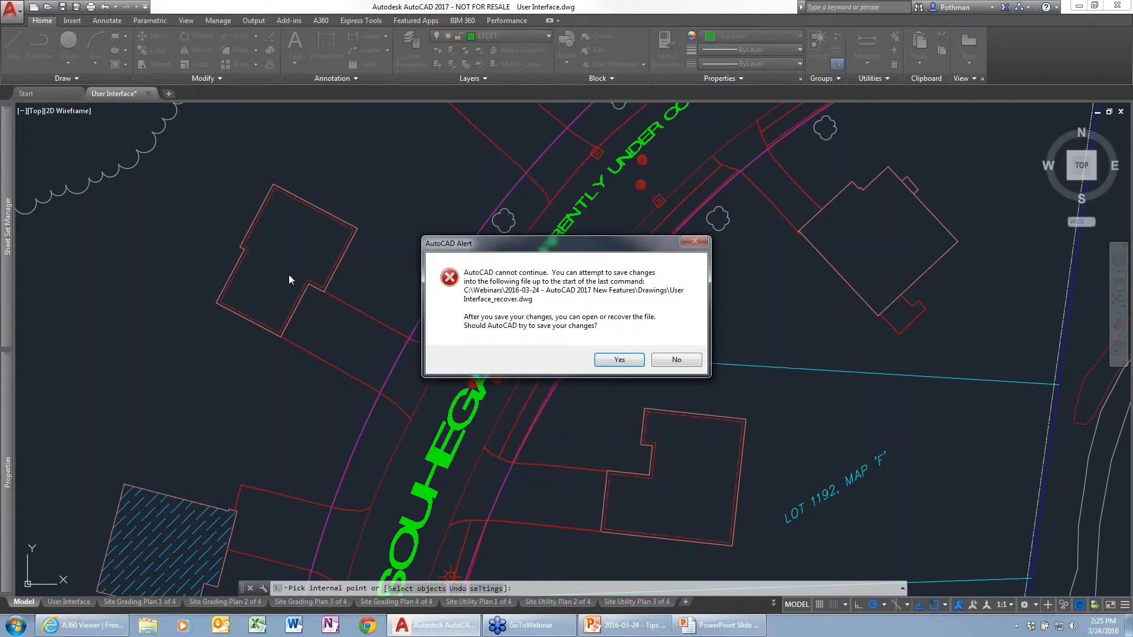
{"action": "left_click", "coordinate": [677, 361]}
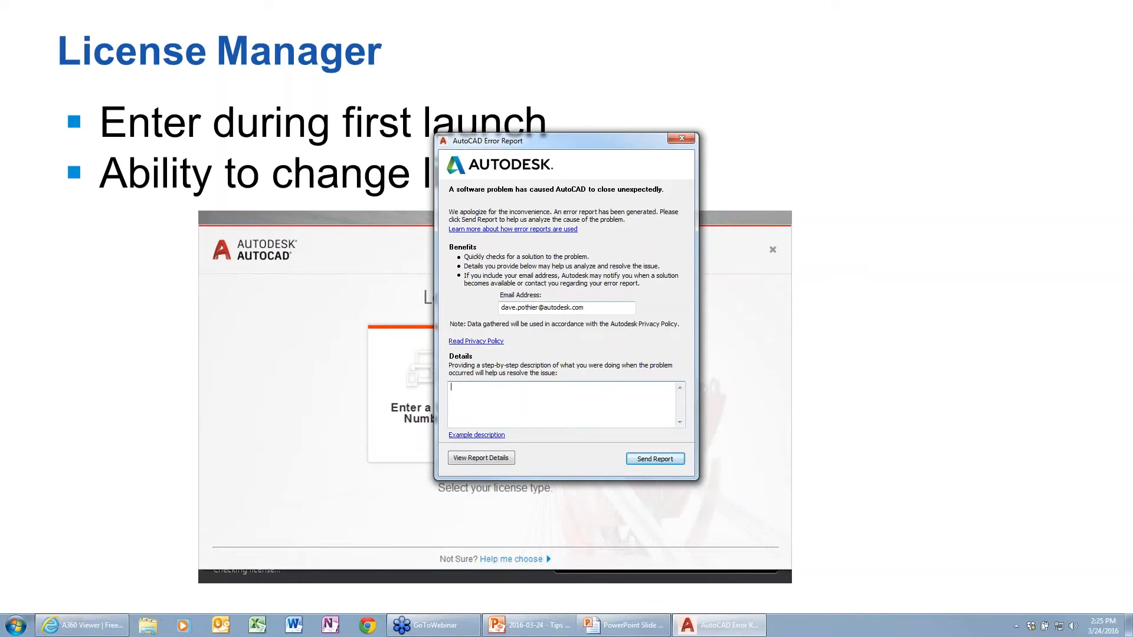
{"action": "type", "text": "crashed using hatching in 2017"}
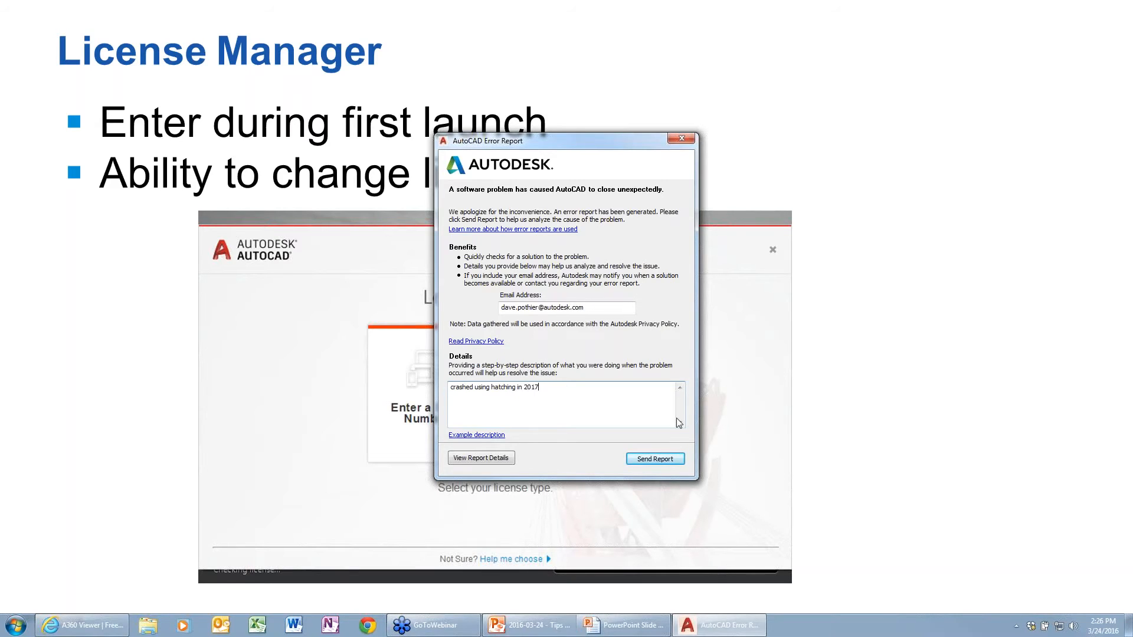
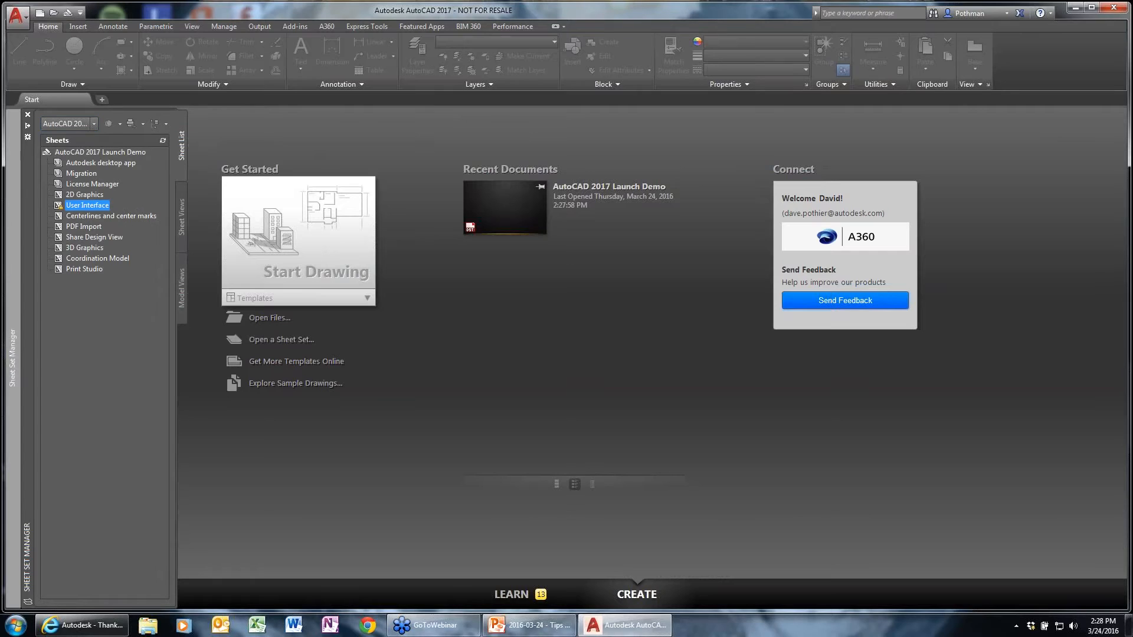
Reopen the User Interface sheet from the sheet set and locate the lot labels north of the drive.
{"action": "double_click", "coordinate": [87, 206]}
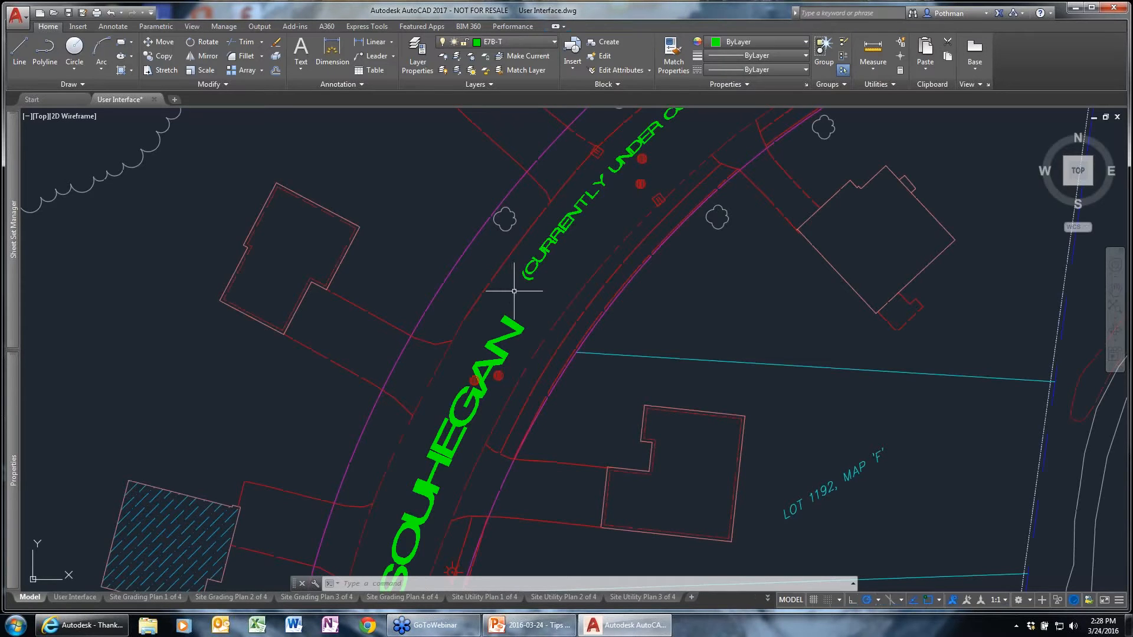
{"action": "scroll", "coordinate": [693, 266], "scroll_direction": "down", "scroll_amount": 2}
{"action": "scroll", "coordinate": [693, 264], "scroll_direction": "up", "scroll_amount": 2}
{"action": "middle_click_drag", "start_coordinate": [700, 224], "coordinate": [470, 528]}
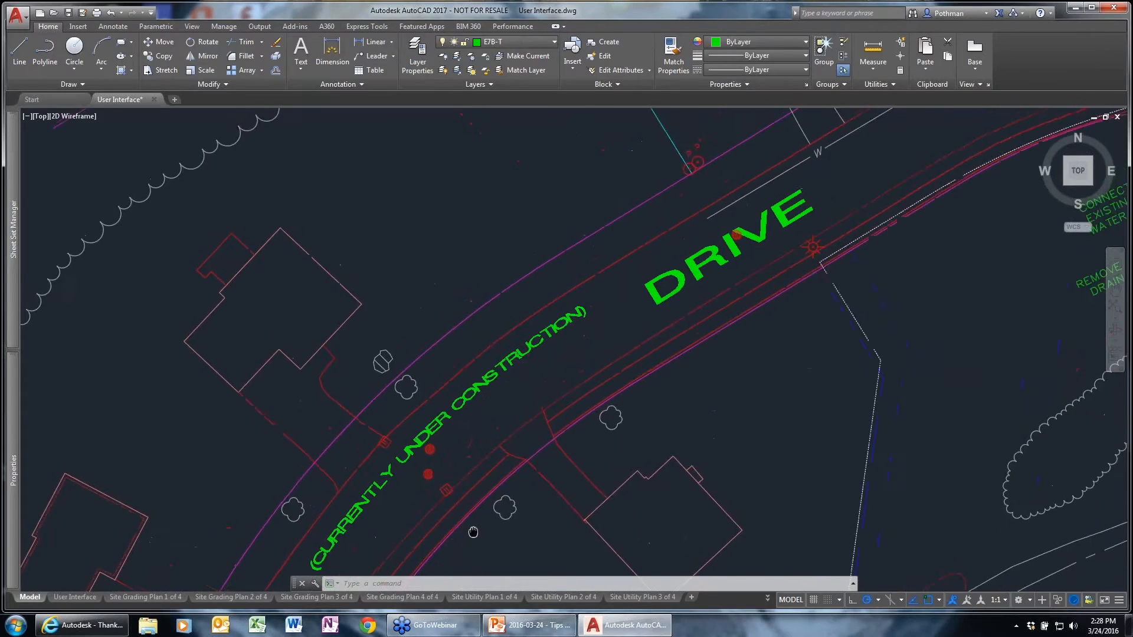
{"action": "scroll", "coordinate": [470, 528], "scroll_direction": "down", "scroll_amount": 2}
{"action": "scroll", "coordinate": [497, 290], "scroll_direction": "down", "scroll_amount": 1}
{"action": "scroll", "coordinate": [486, 316], "scroll_direction": "down", "scroll_amount": 1}
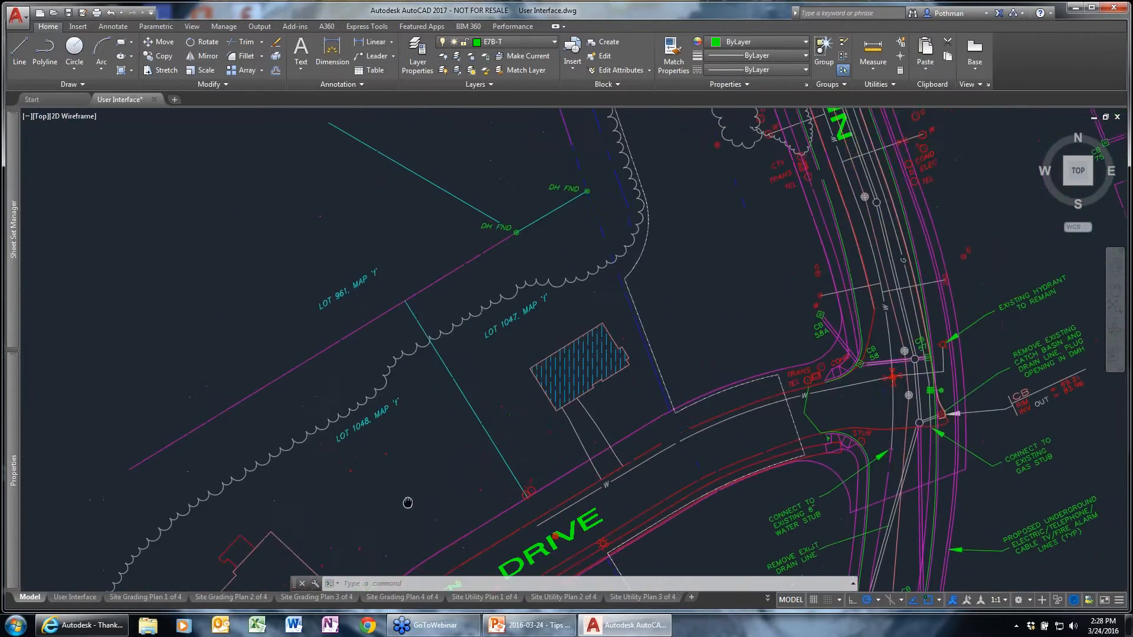
{"action": "scroll", "coordinate": [425, 455], "scroll_direction": "down", "scroll_amount": 1}
{"action": "scroll", "coordinate": [403, 329], "scroll_direction": "up", "scroll_amount": 3}
{"action": "mouse_move", "coordinate": [366, 413]}
{"action": "middle_mouse_down"}
{"action": "mouse_move", "coordinate": [374, 321]}
{"action": "mouse_move", "coordinate": [403, 247]}
{"action": "middle_mouse_up"}
{"action": "scroll", "coordinate": [402, 247], "scroll_direction": "up", "scroll_amount": 2}
{"action": "scroll", "coordinate": [374, 260], "scroll_direction": "down", "scroll_amount": 4}
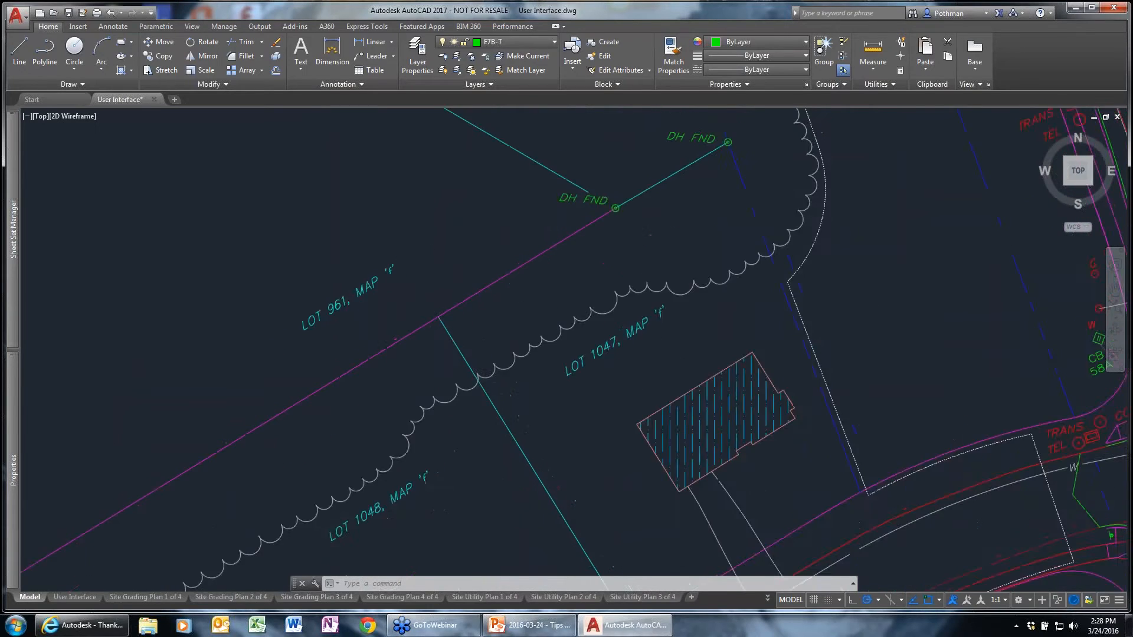
Edit the LOT 961 label so that its map letter is a capital F.
{"action": "left_click", "coordinate": [367, 284]}
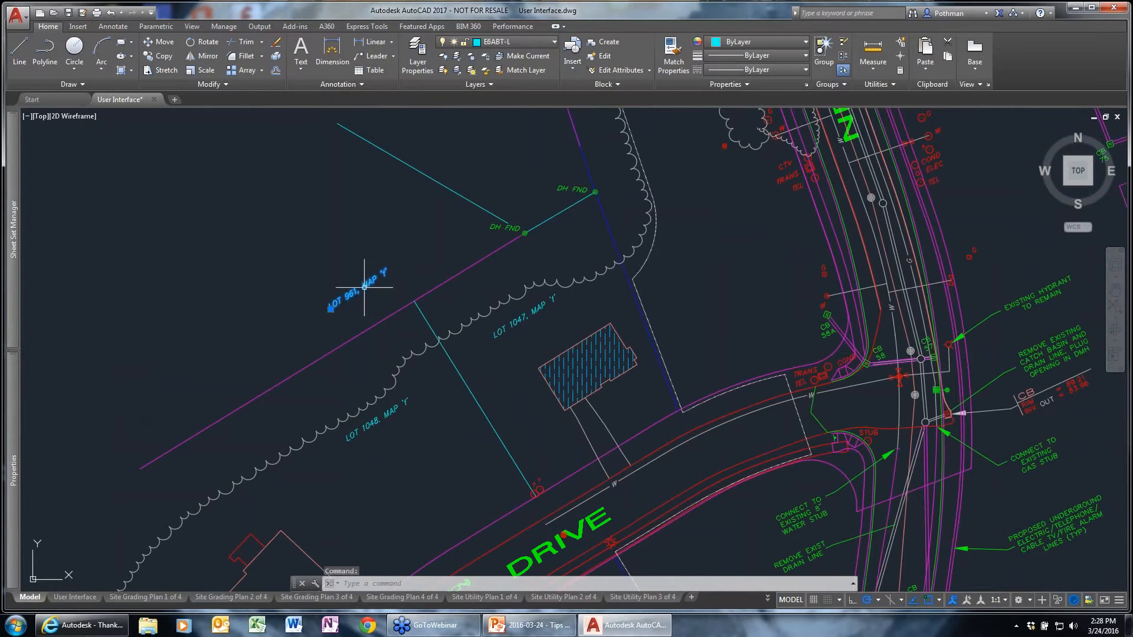
{"action": "right_click", "coordinate": [367, 289]}
{"action": "left_click", "coordinate": [393, 314]}
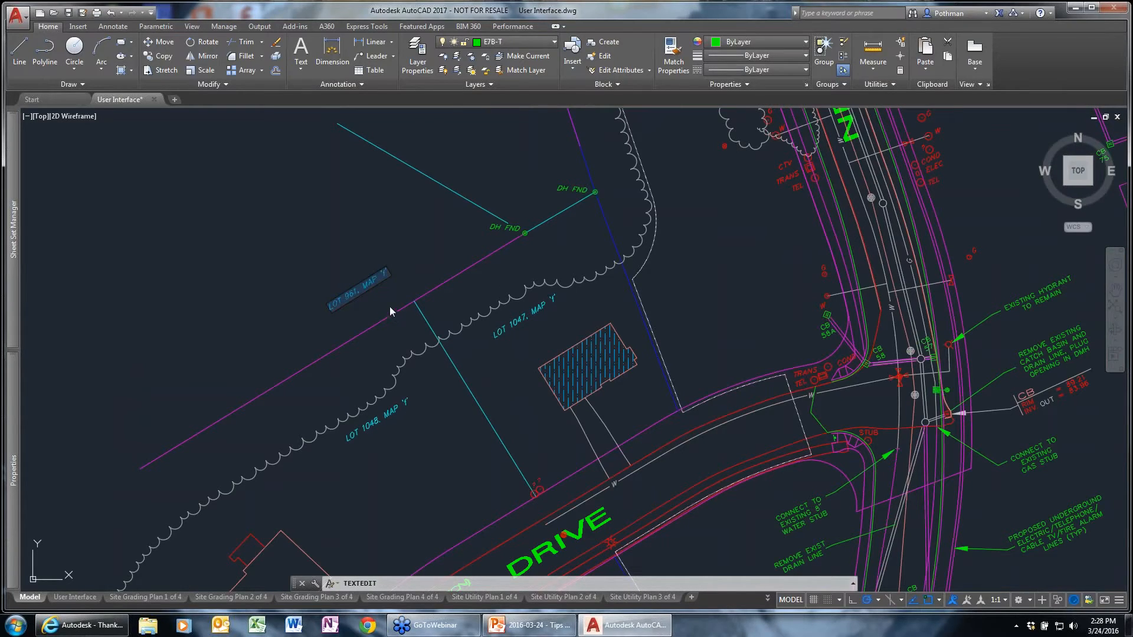
{"action": "left_click", "coordinate": [389, 275]}
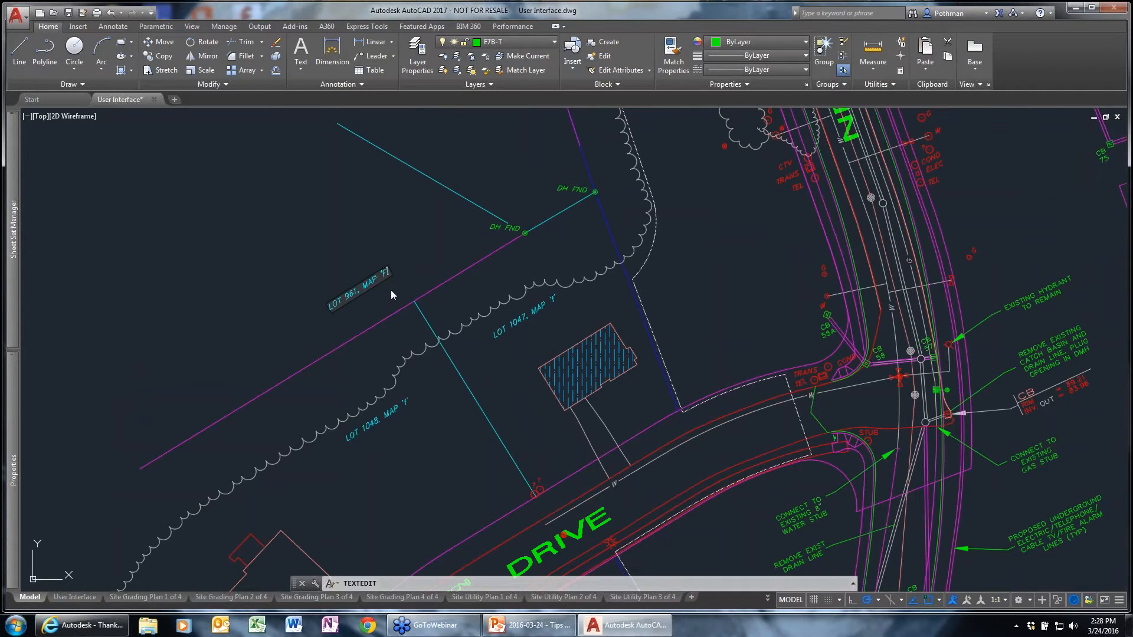
{"action": "left_click", "coordinate": [427, 413]}
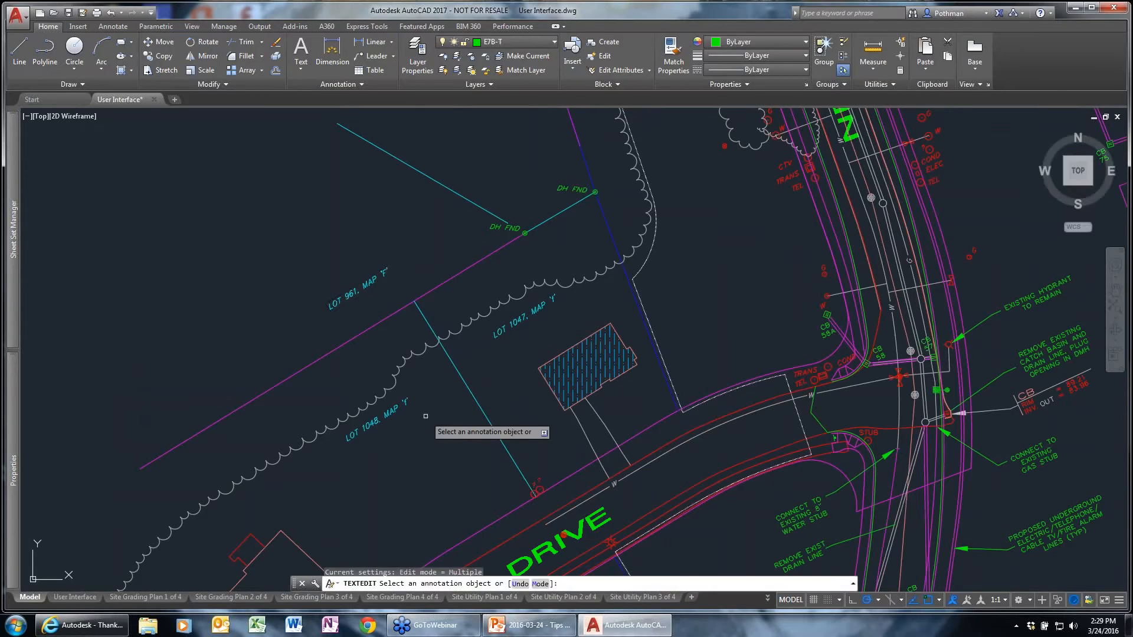
Set the text edit mode to Multiple and change the LOT 1048 label's map letter to a capital F.
{"action": "left_click", "coordinate": [541, 583]}
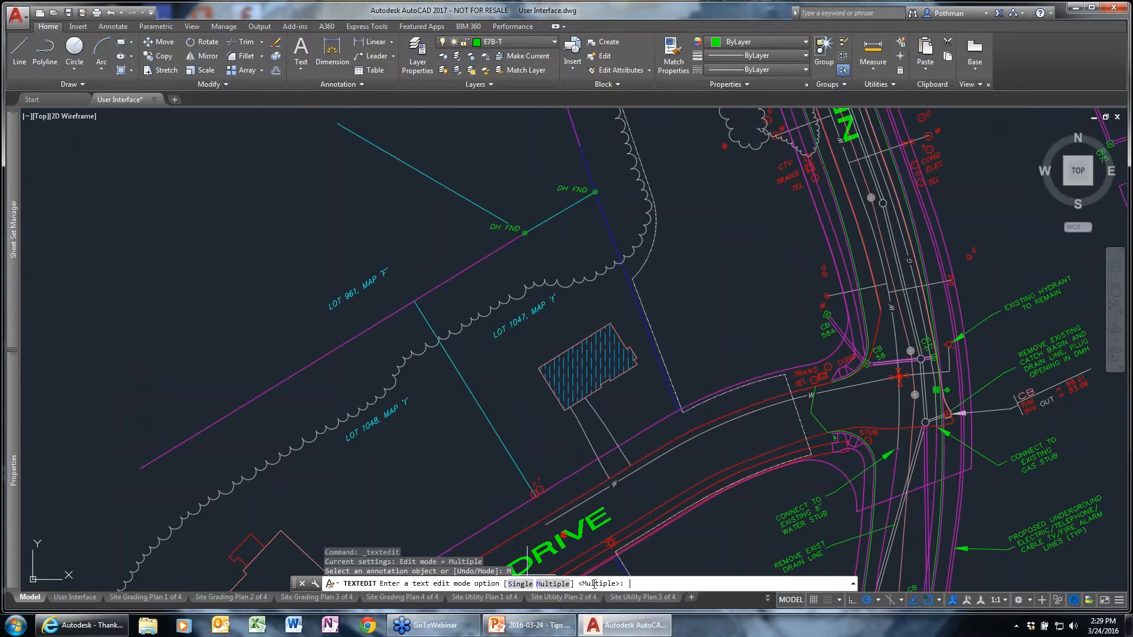
{"action": "left_click", "coordinate": [548, 584]}
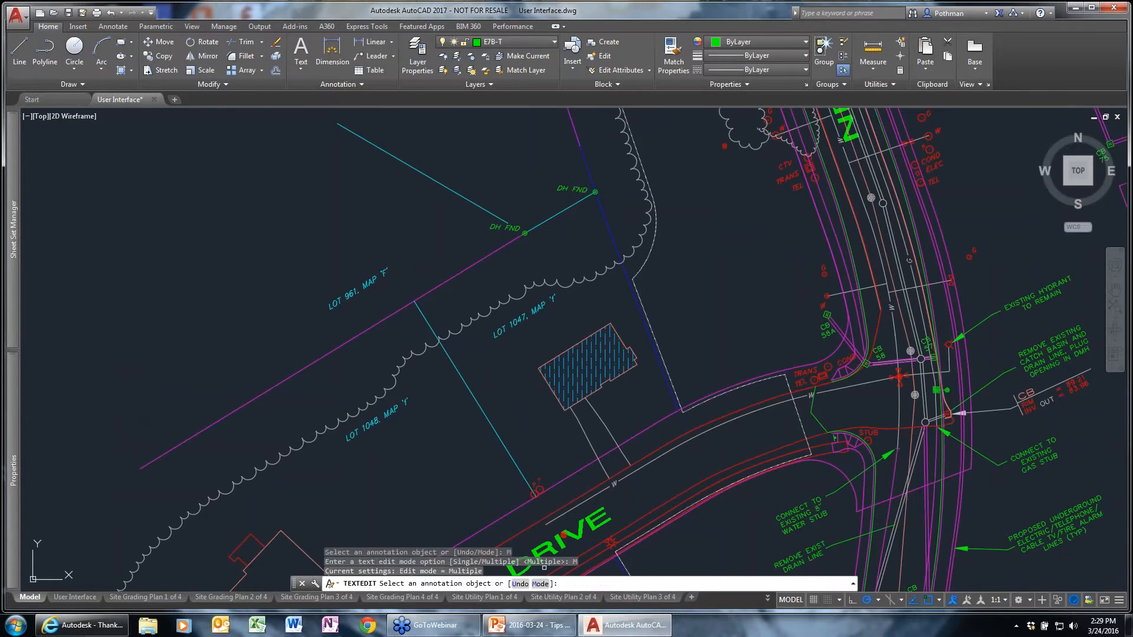
{"action": "left_click", "coordinate": [407, 403]}
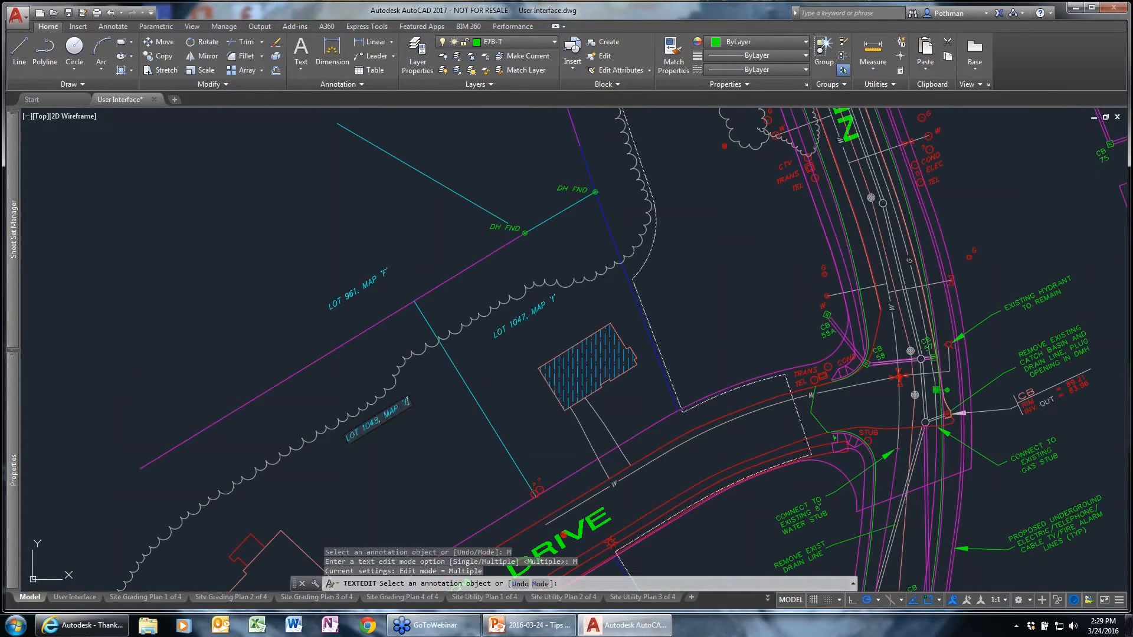
{"action": "type", "text": "F"}
{"action": "left_click", "coordinate": [543, 365]}
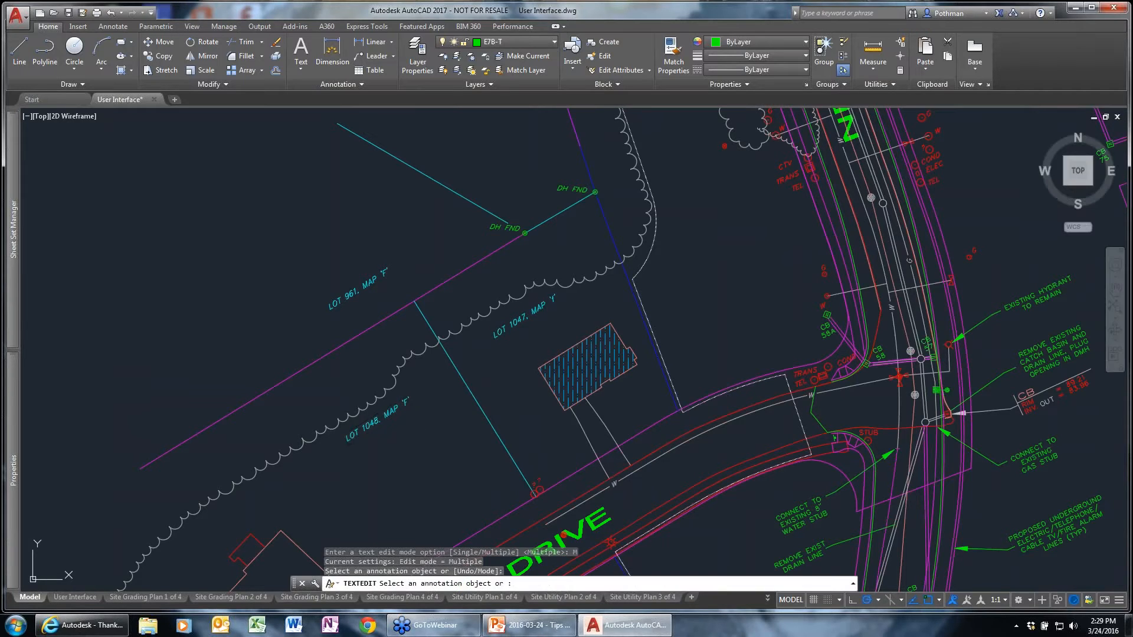
Change the LOT 1047 label's map letter to a capital F and end the text editing.
{"action": "left_click", "coordinate": [536, 322]}
{"action": "double_click", "coordinate": [554, 299]}
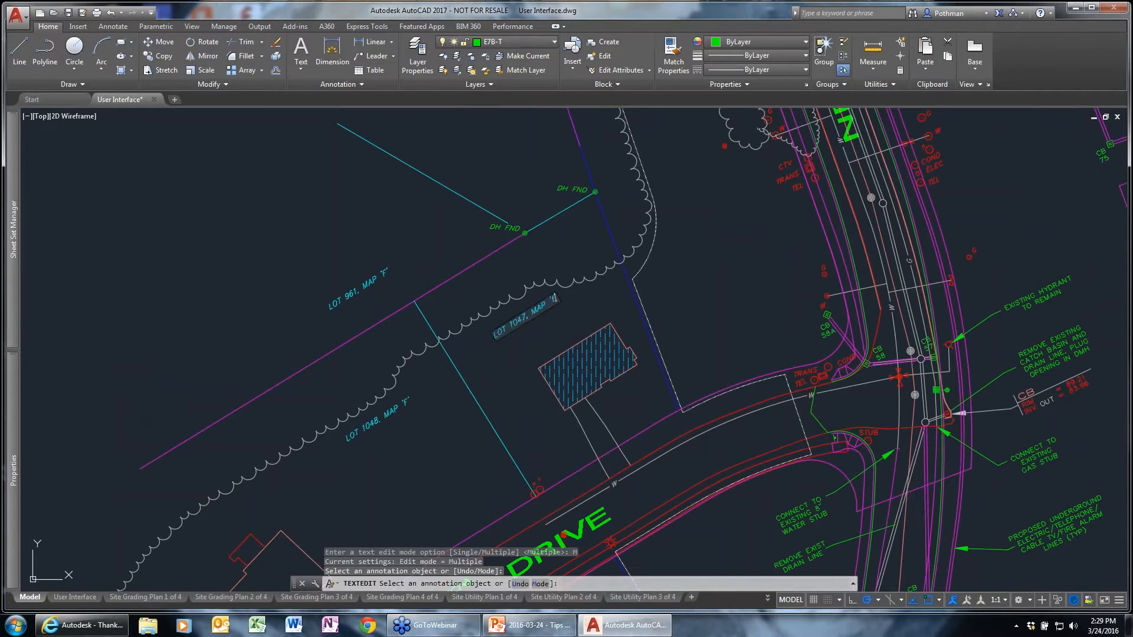
{"action": "type", "text": "F"}
{"action": "left_click", "coordinate": [567, 323]}
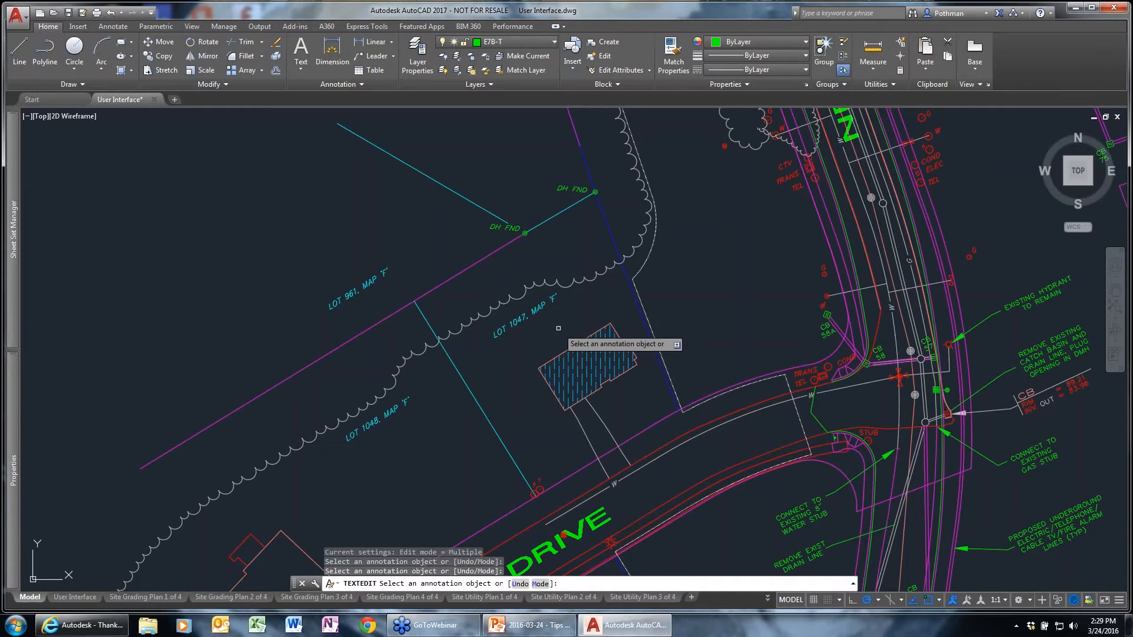
{"action": "key", "text": "Escape"}
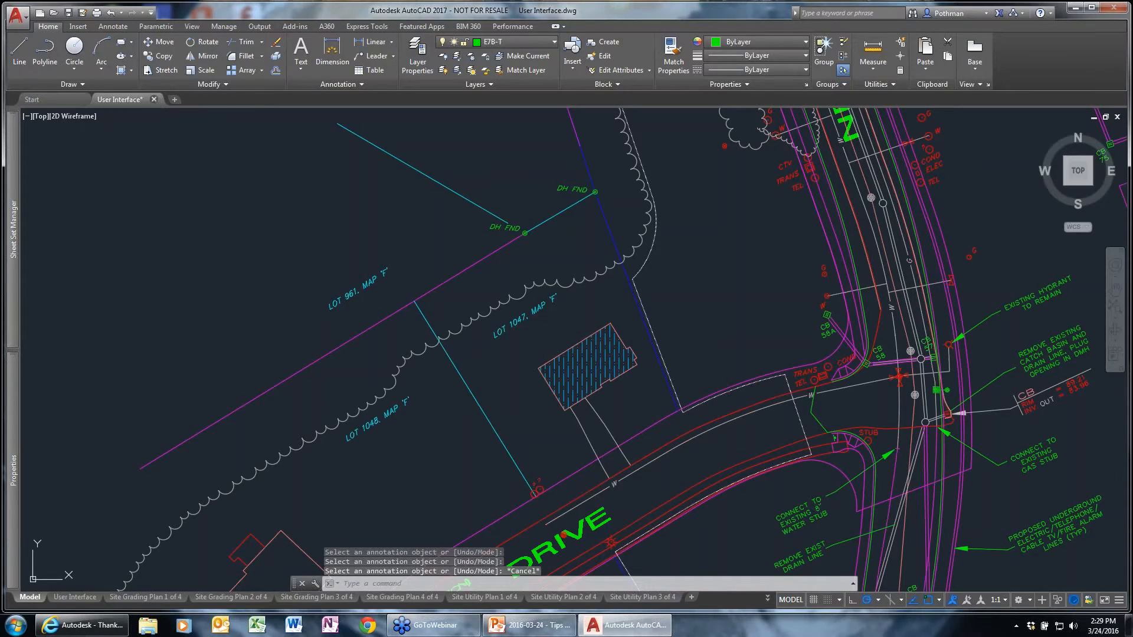
Close the User Interface drawing and show the model space of the Centerlines and center marks sheet.
{"action": "left_click", "coordinate": [154, 99]}
{"action": "left_click", "coordinate": [605, 338]}
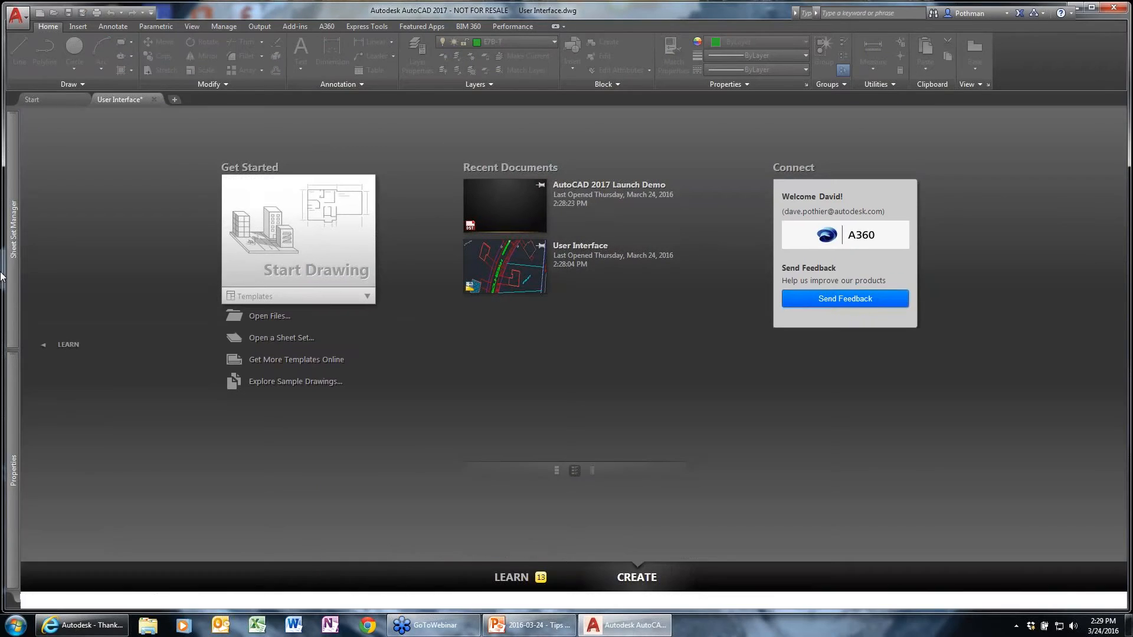
{"action": "mouse_move", "coordinate": [17, 276]}
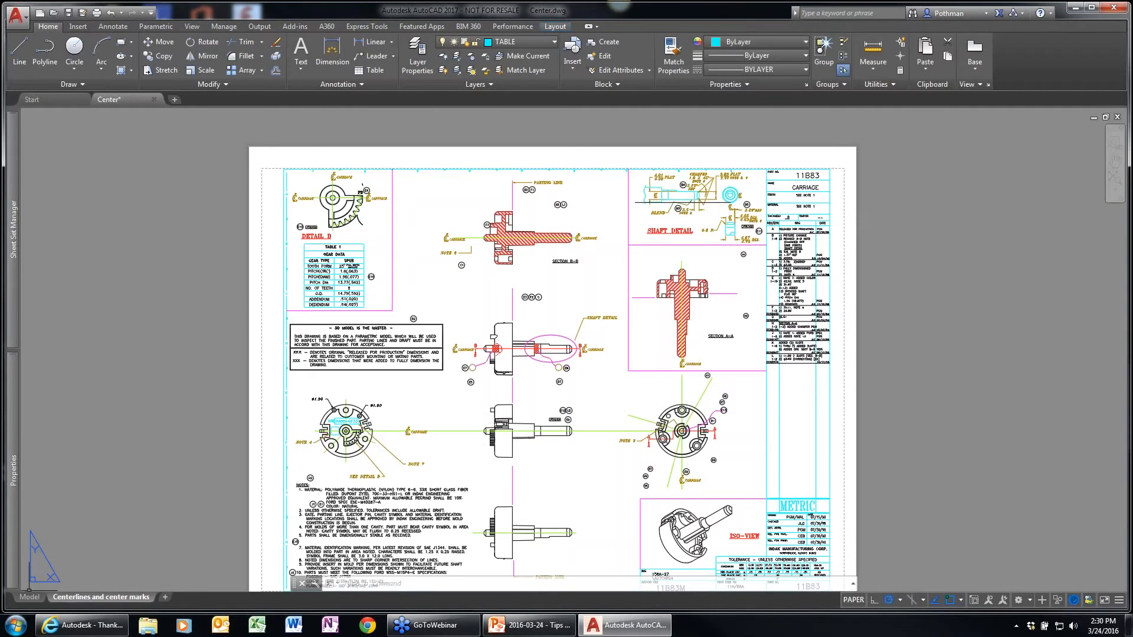
{"action": "left_click", "coordinate": [29, 596]}
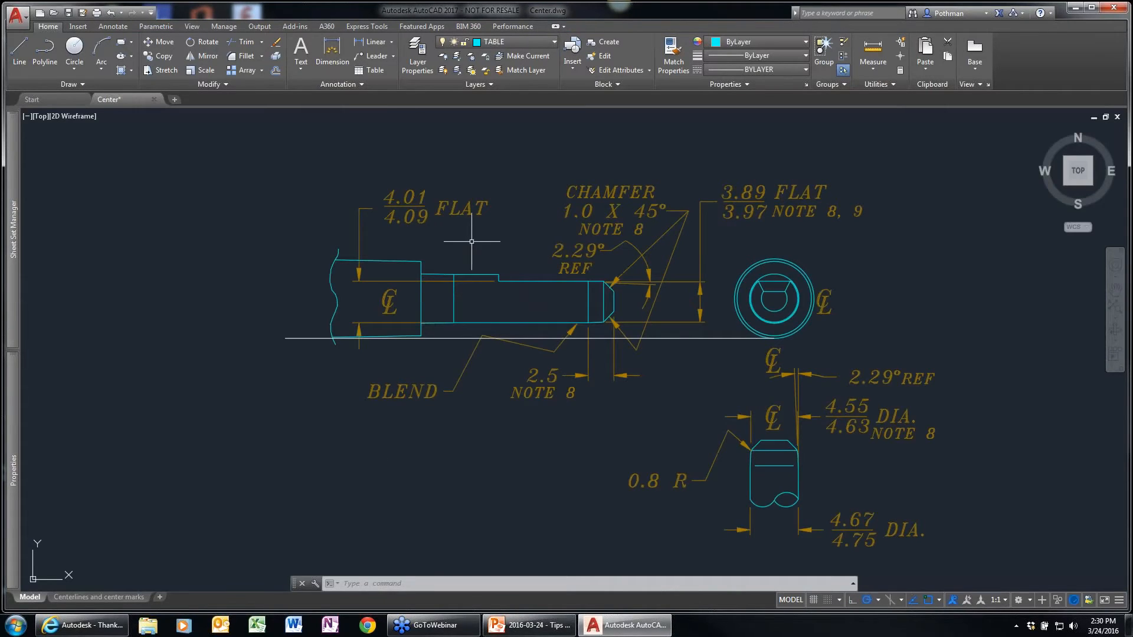
Add a centerline between the upper and lower edges of the wide shaft section beside the break line.
{"action": "left_click", "coordinate": [123, 26]}
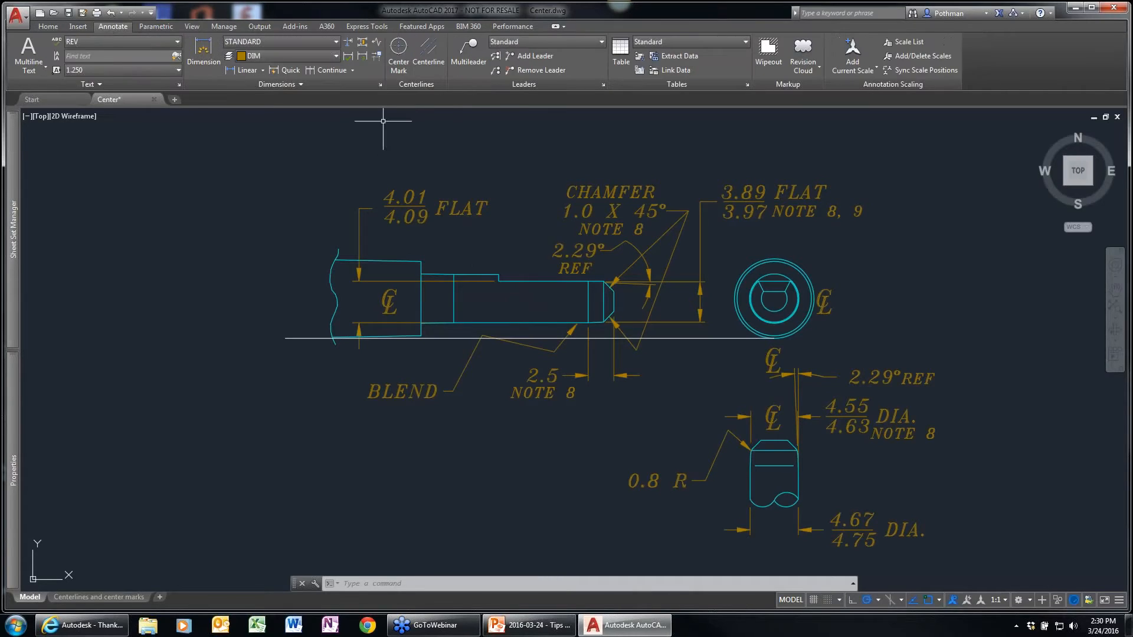
{"action": "left_click", "coordinate": [429, 63]}
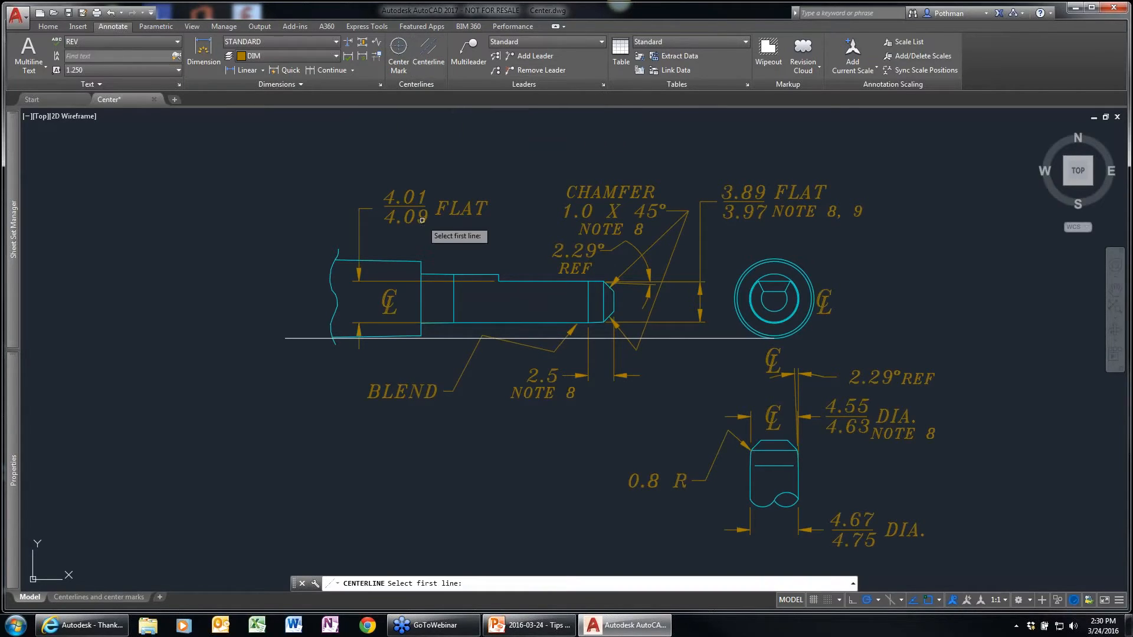
{"action": "left_click", "coordinate": [392, 261]}
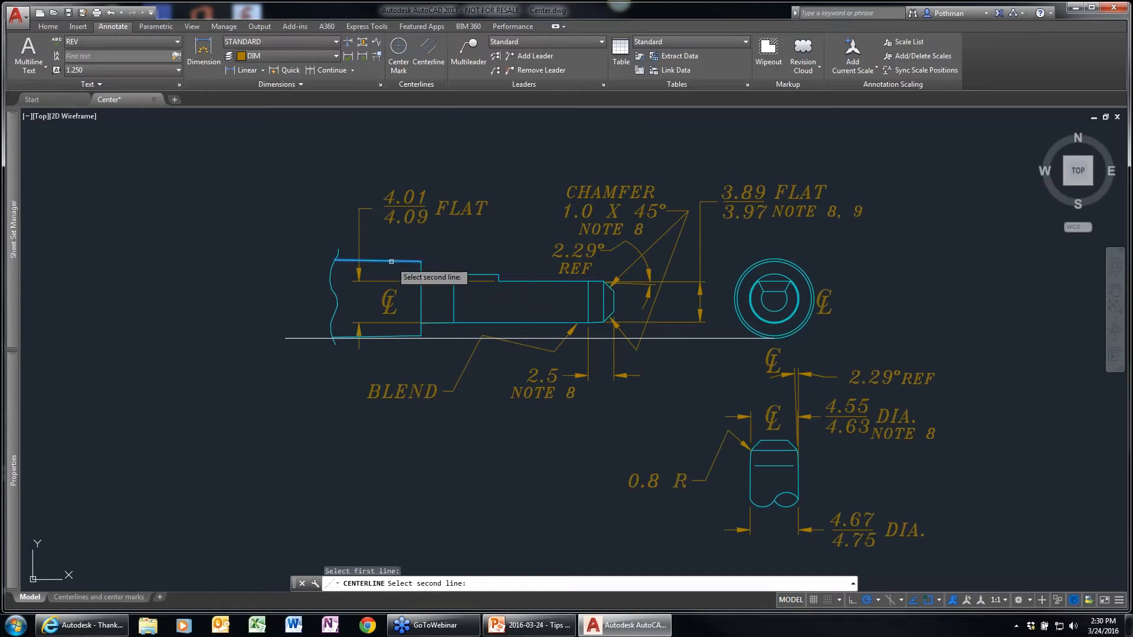
{"action": "left_click", "coordinate": [387, 335]}
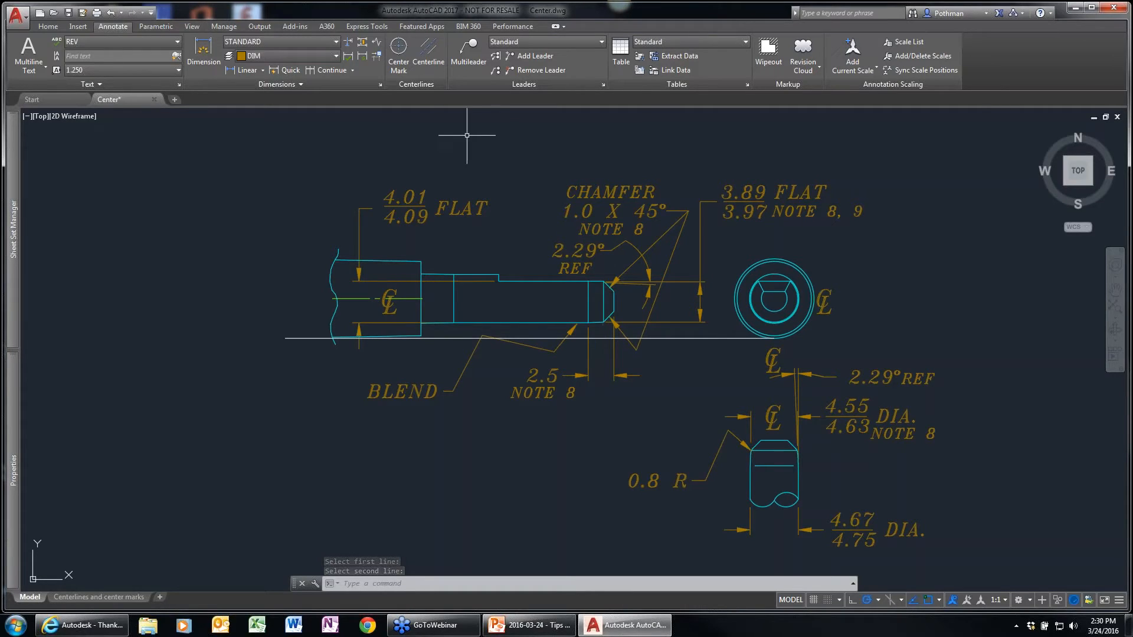
Add a centerline between the two vertical edges of the lower shaft end detail and select it.
{"action": "left_click", "coordinate": [418, 57]}
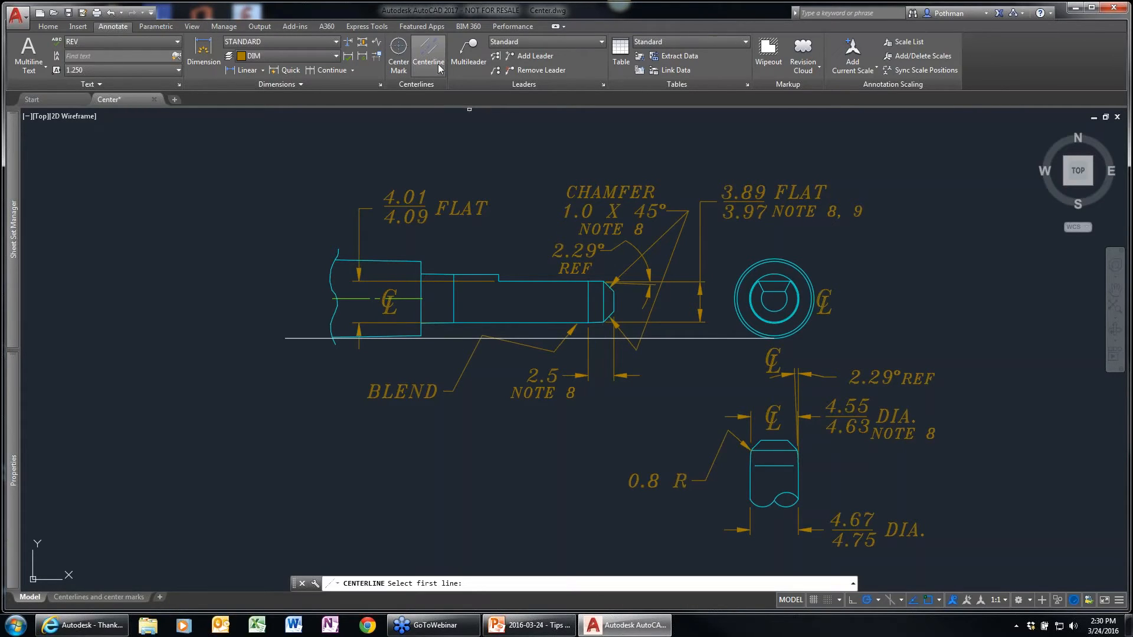
{"action": "left_click", "coordinate": [750, 474]}
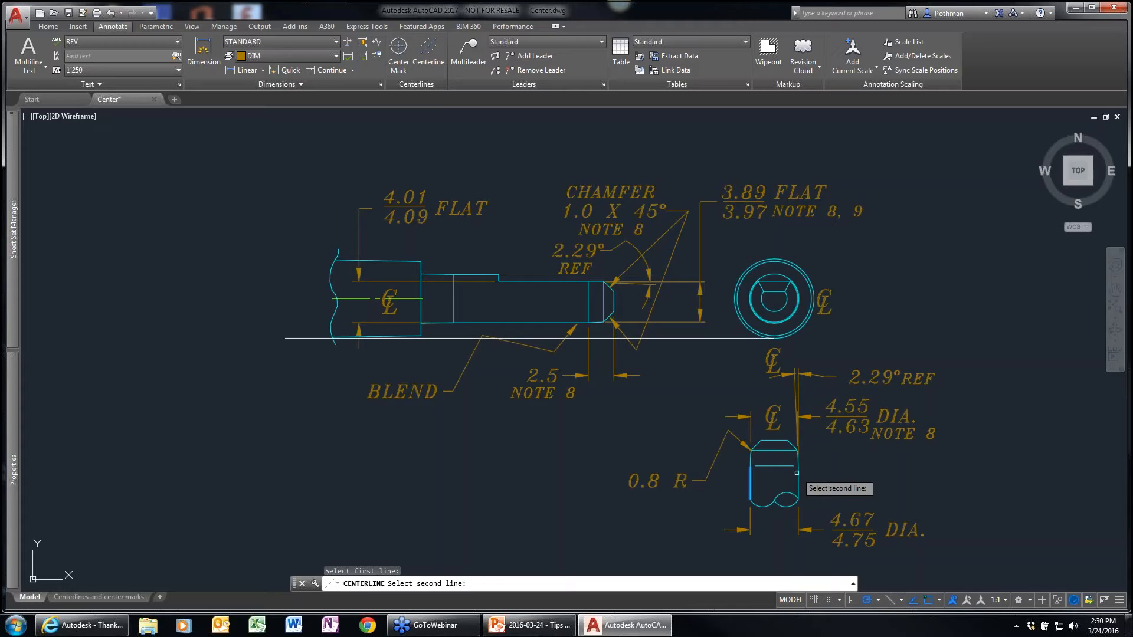
{"action": "left_click", "coordinate": [796, 473]}
{"action": "key", "text": "Escape"}
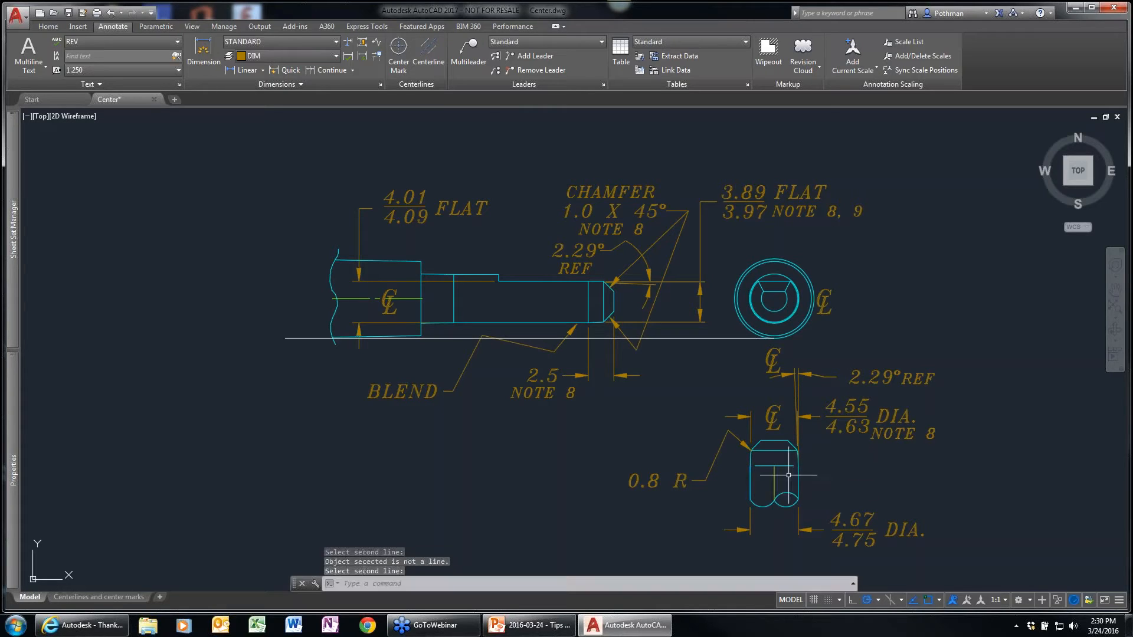
{"action": "left_click", "coordinate": [775, 489]}
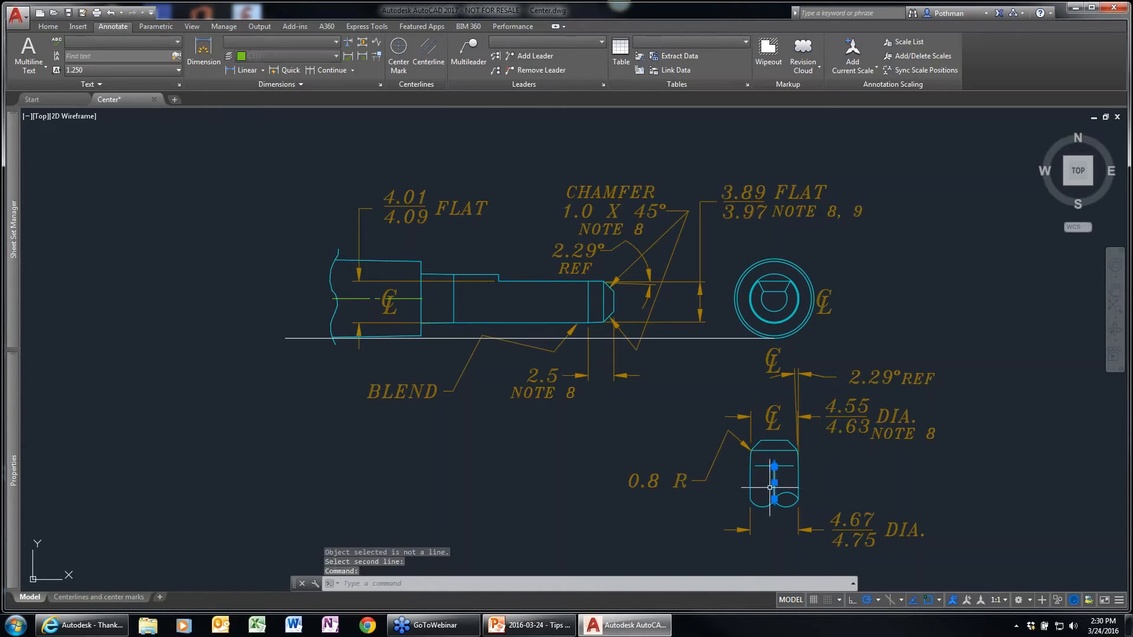
Stretch the lower shaft end detail's vertical centerline past the chamfered end and past the broken end, and clear the selection.
{"action": "left_click", "coordinate": [774, 465]}
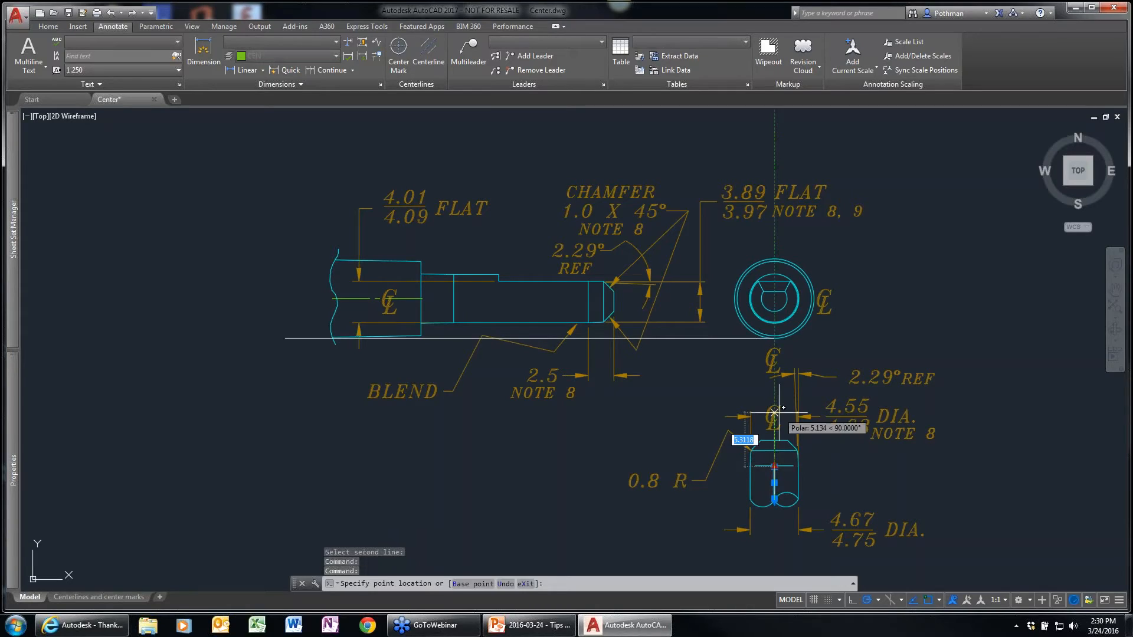
{"action": "left_click", "coordinate": [776, 411]}
{"action": "left_click", "coordinate": [774, 503]}
{"action": "key", "text": "Escape"}
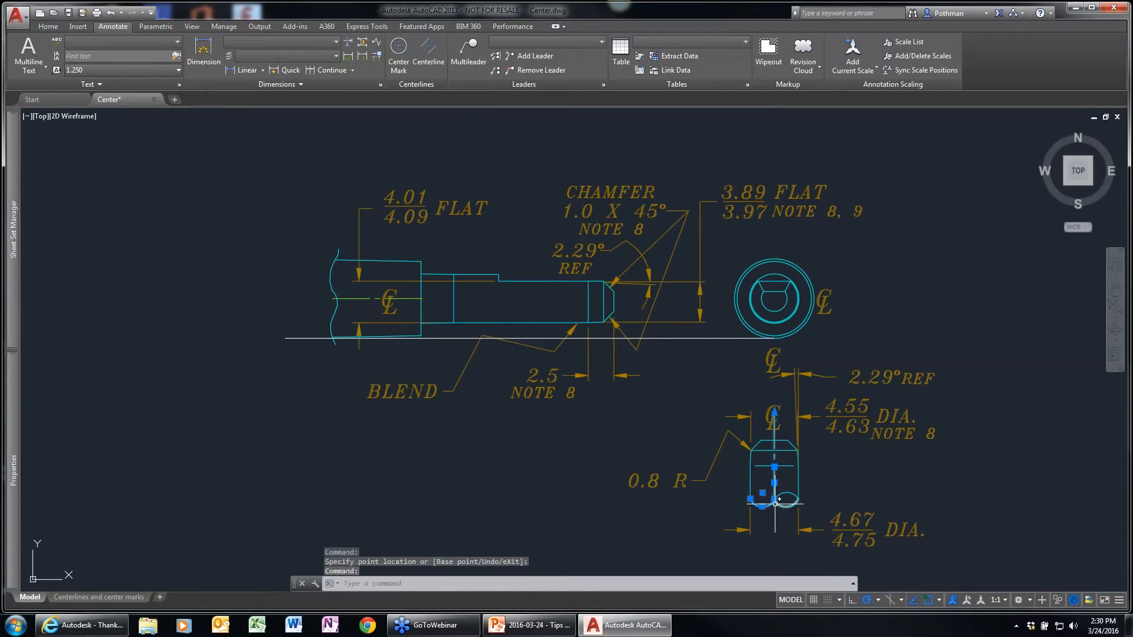
{"action": "key", "text": "Escape"}
{"action": "left_click", "coordinate": [774, 502]}
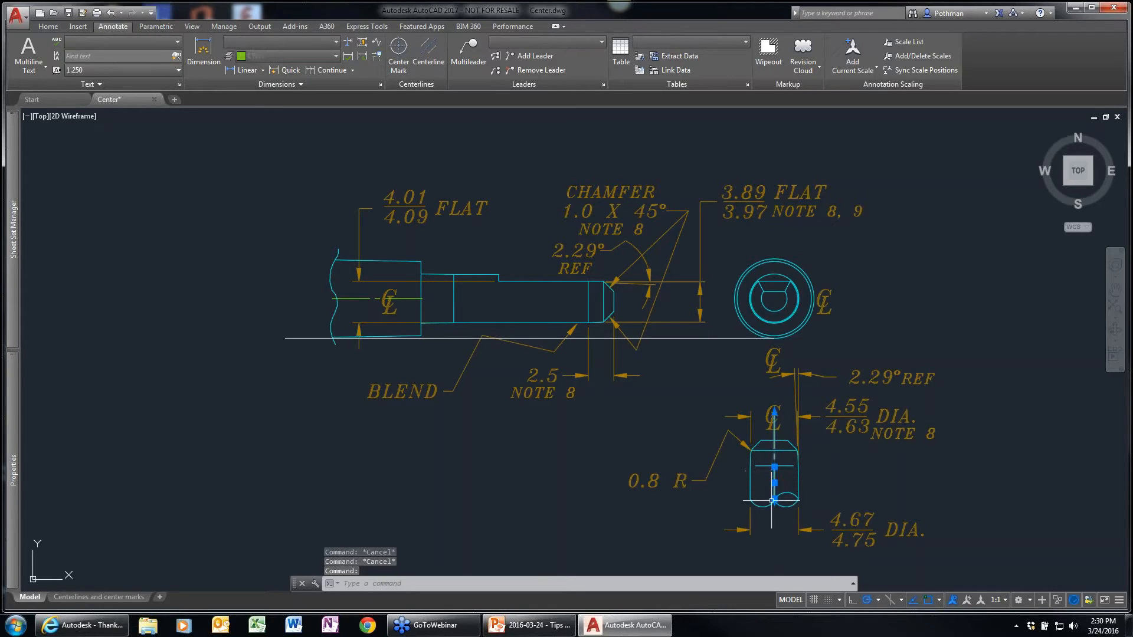
{"action": "left_click", "coordinate": [775, 499]}
{"action": "key", "text": "Escape"}
{"action": "key", "text": "Escape"}
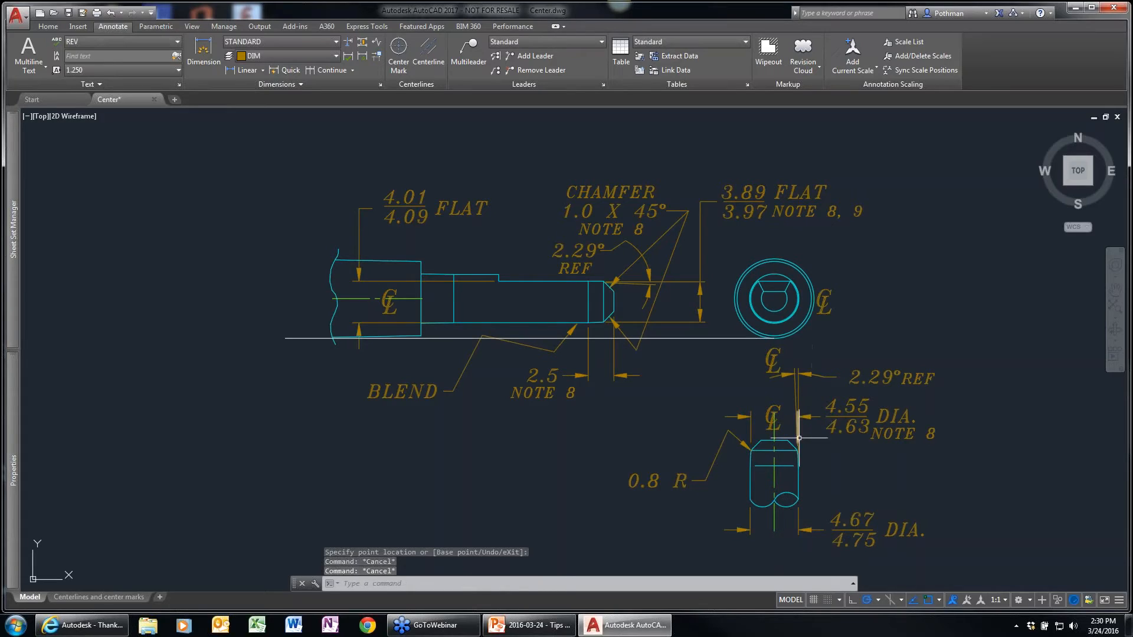
Stretch the wide shaft section's horizontal centerline along the whole shaft to its chamfered tip.
{"action": "left_click", "coordinate": [405, 298]}
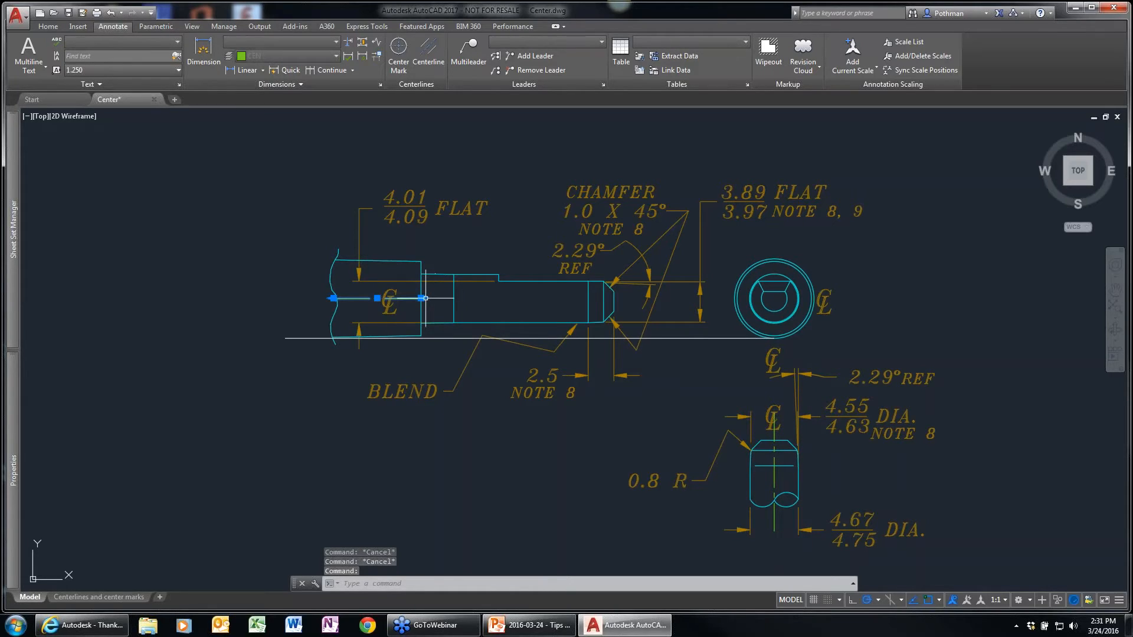
{"action": "left_click", "coordinate": [427, 298]}
{"action": "left_click", "coordinate": [655, 304]}
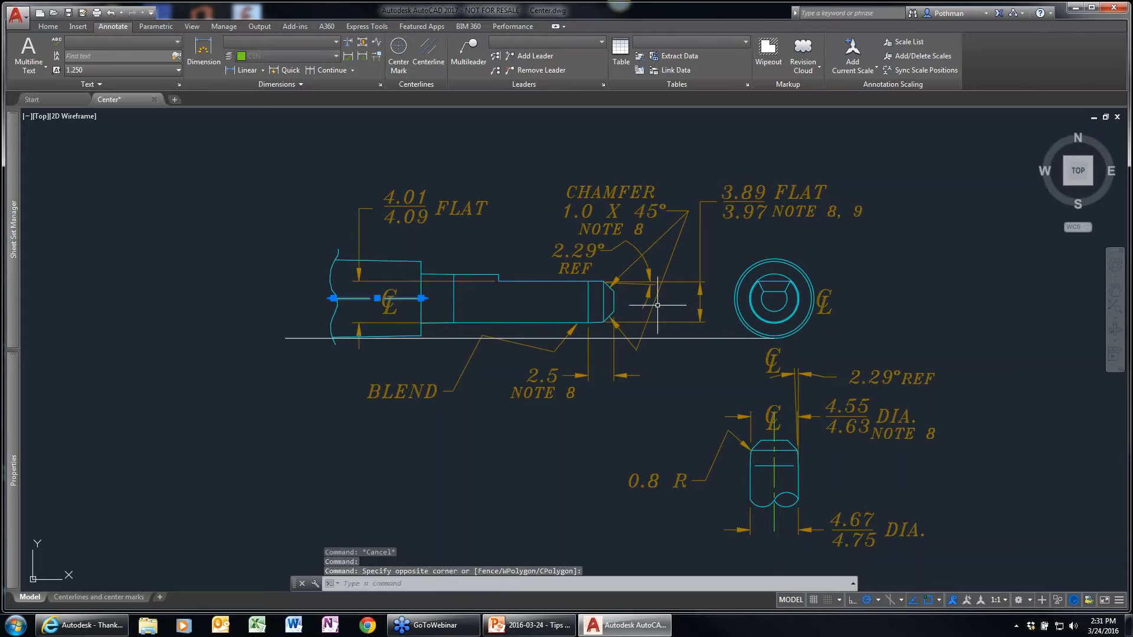
{"action": "left_click", "coordinate": [421, 298]}
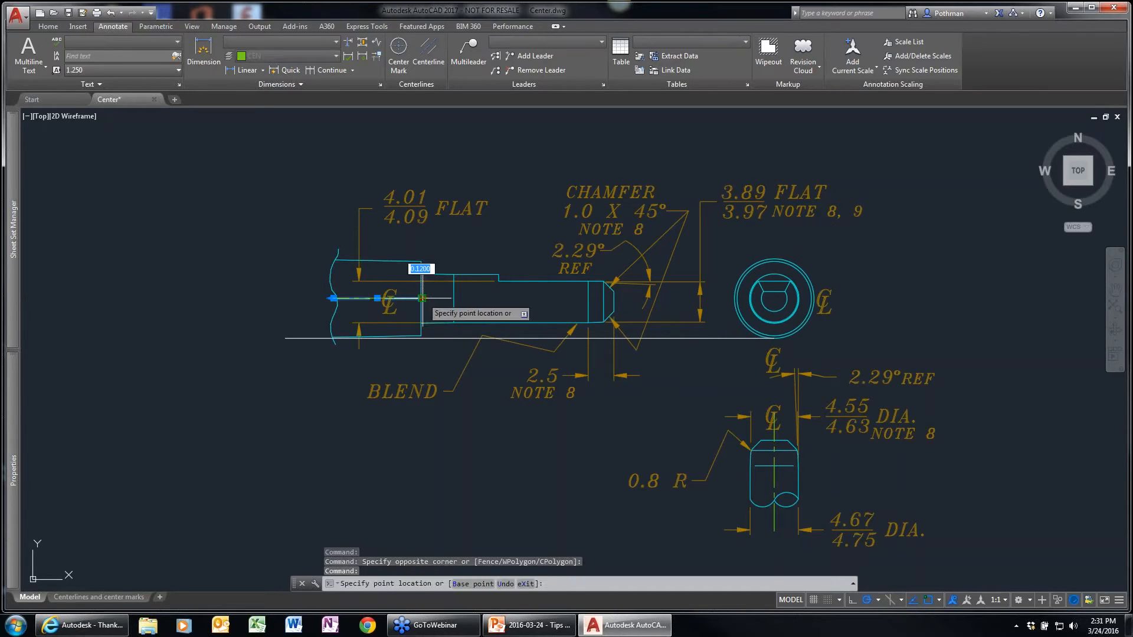
{"action": "left_click", "coordinate": [610, 302]}
{"action": "key", "text": "Escape"}
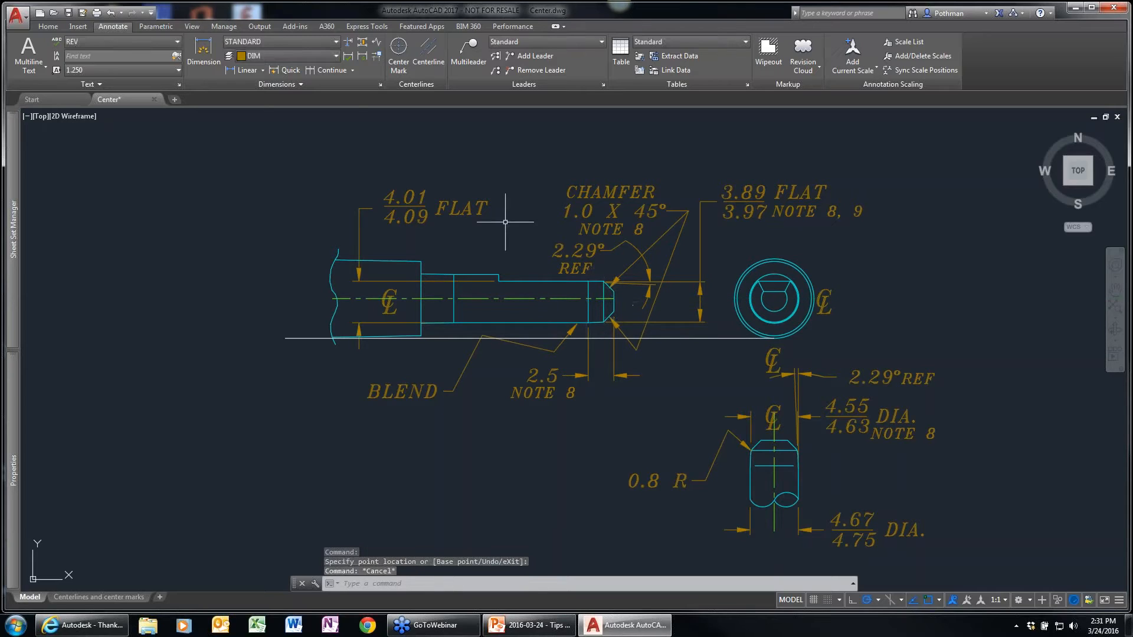
Add a center mark to the outer circle of the shaft's round end view.
{"action": "left_click", "coordinate": [409, 56]}
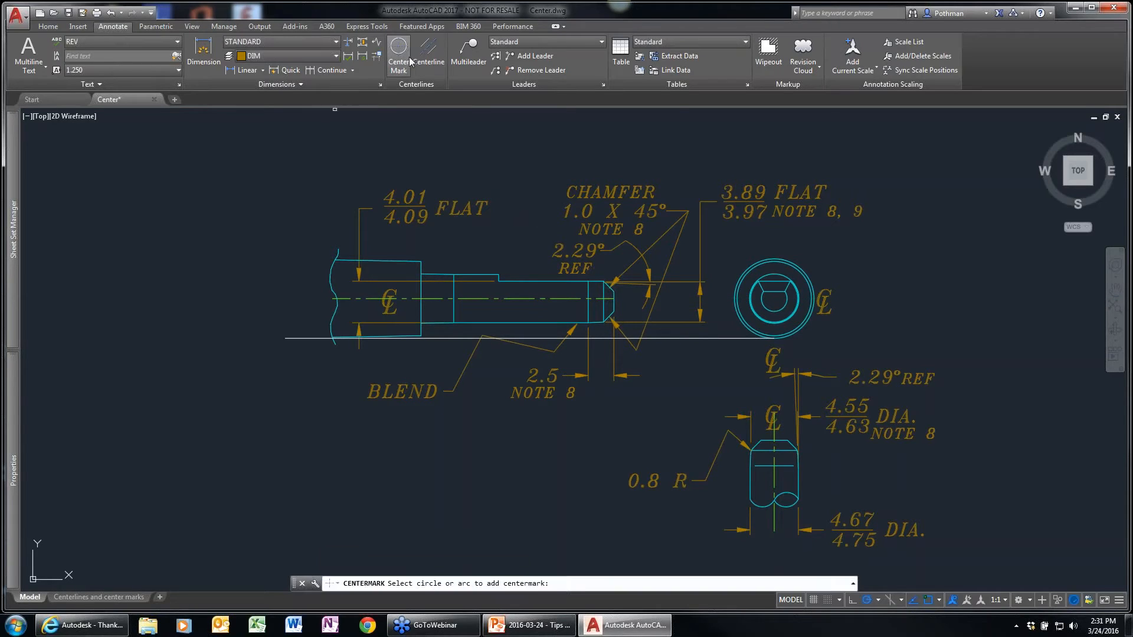
{"action": "left_click", "coordinate": [802, 271]}
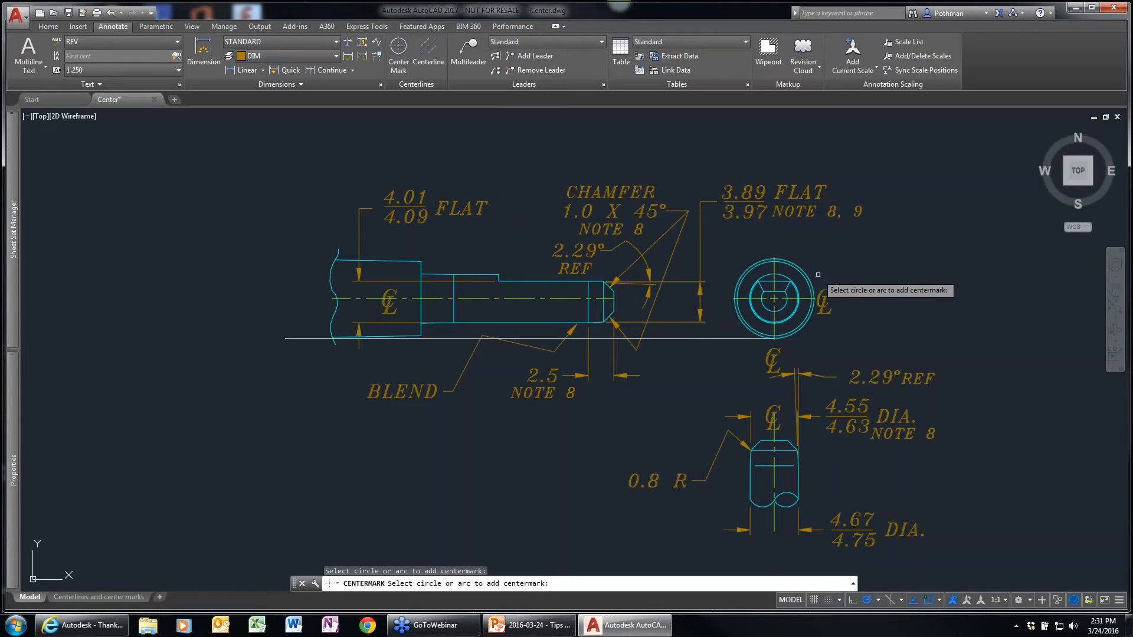
{"action": "key", "text": "Return"}
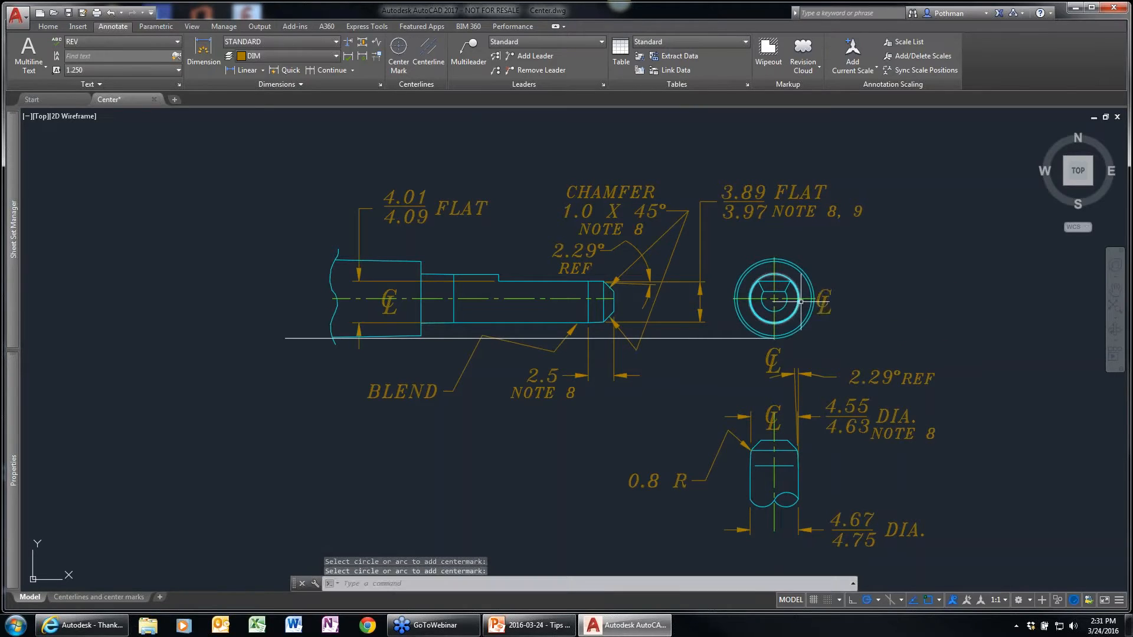
Try moving the large circle of the round end view away from the view, and undo the move.
{"action": "left_click", "coordinate": [812, 288]}
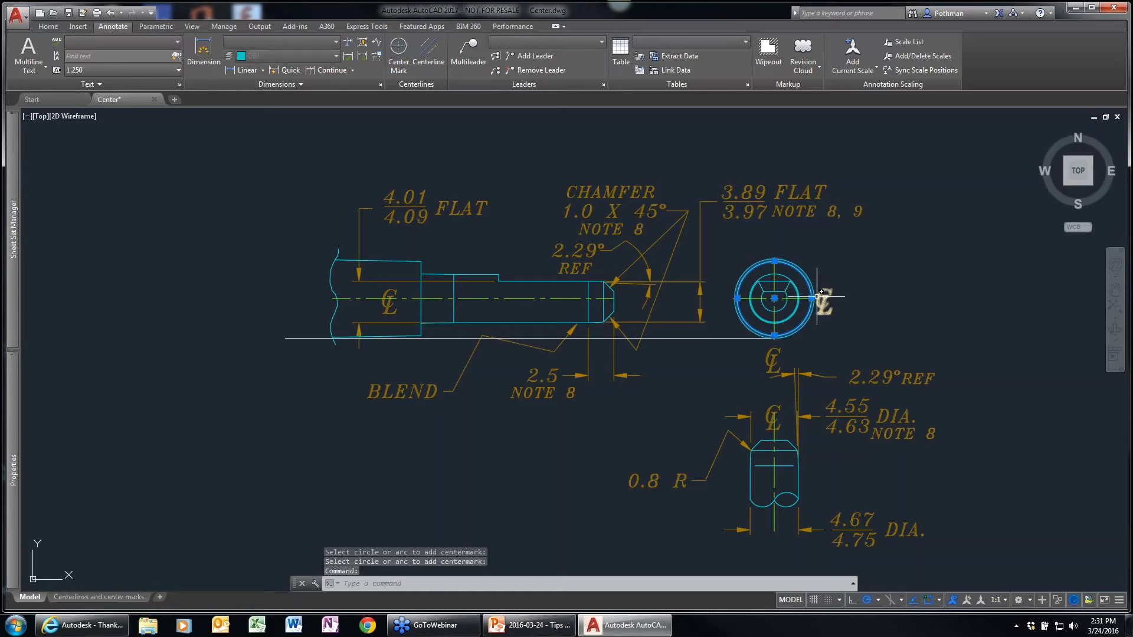
{"action": "type", "text": "m"}
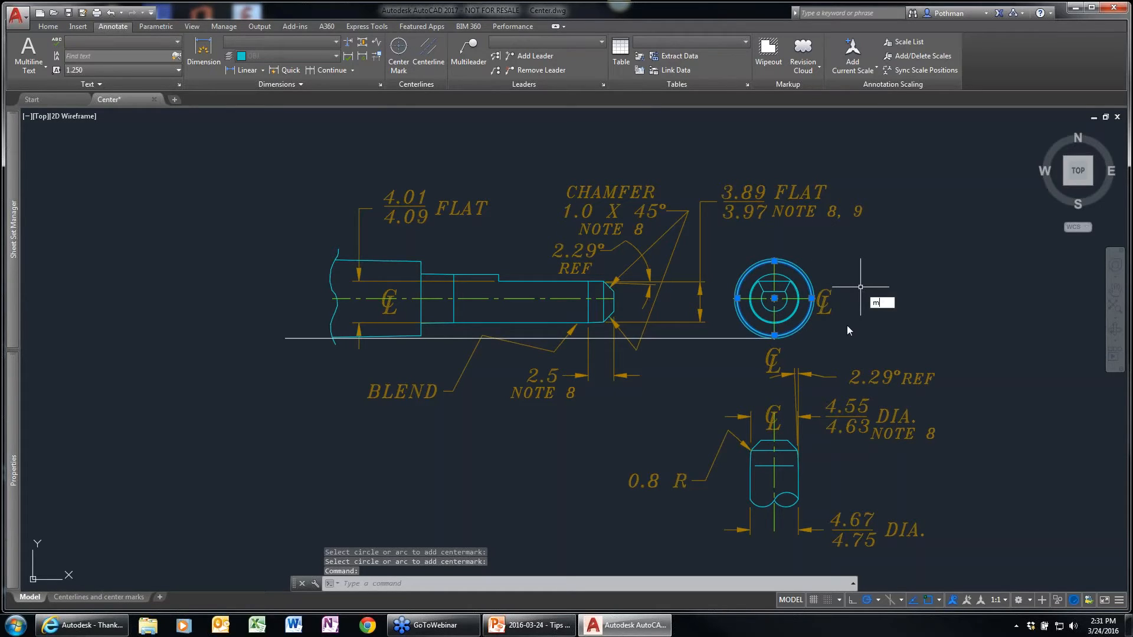
{"action": "key", "text": "Return"}
{"action": "left_click", "coordinate": [847, 324]}
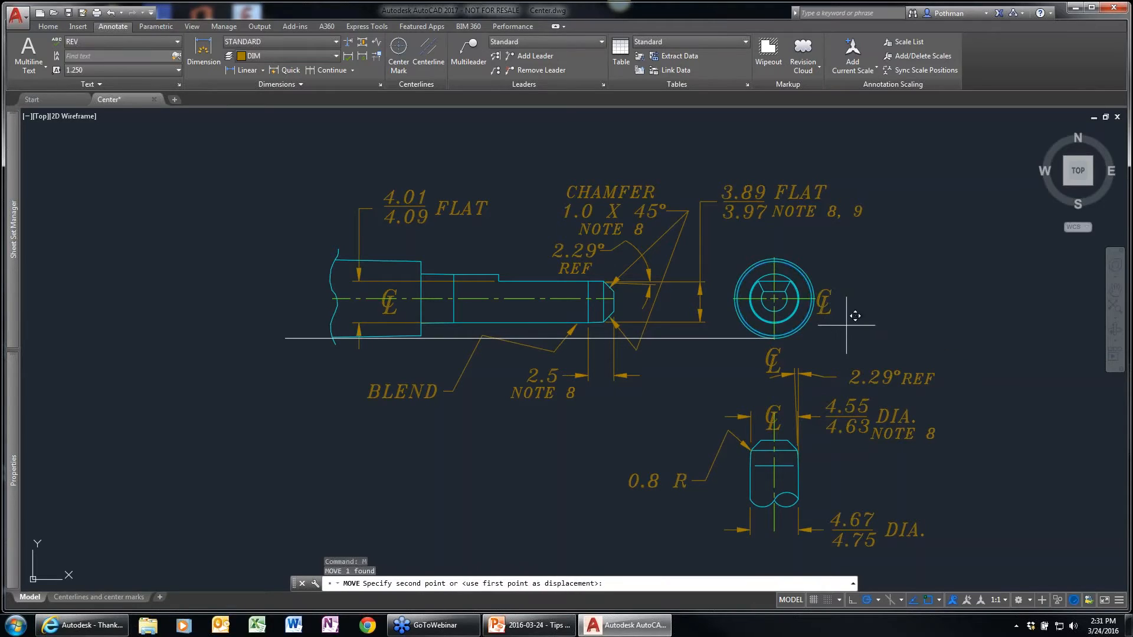
{"action": "left_click", "coordinate": [1000, 267]}
{"action": "key", "text": "ctrl+z"}
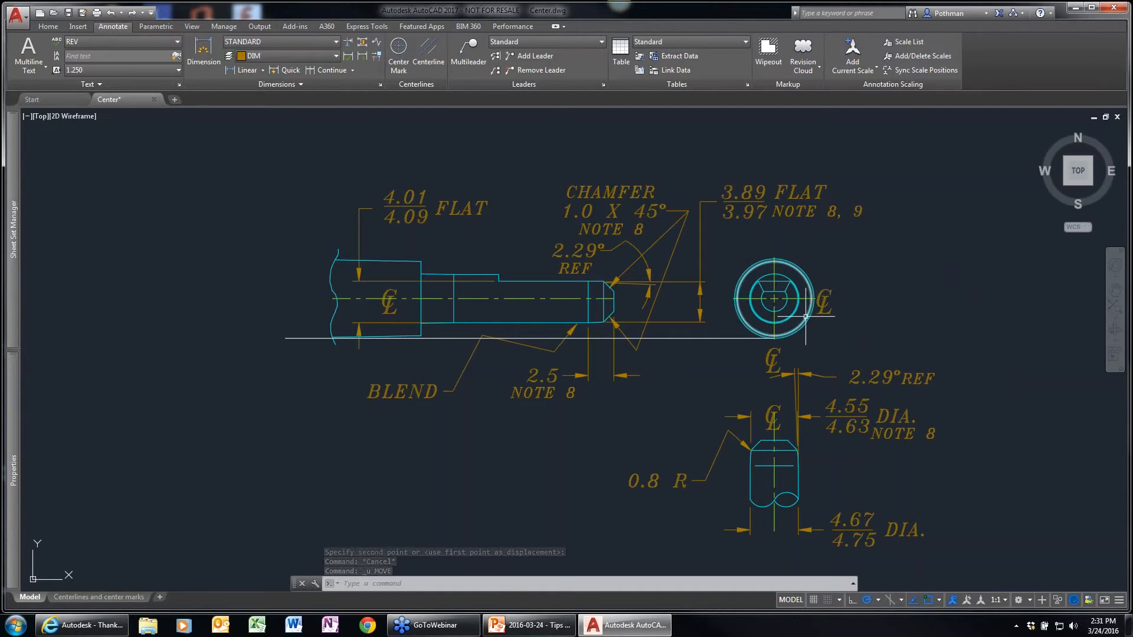
Look through the suggested commands and system variables beginning with CENTER, and dismiss the list.
{"action": "mouse_move", "coordinate": [805, 317]}
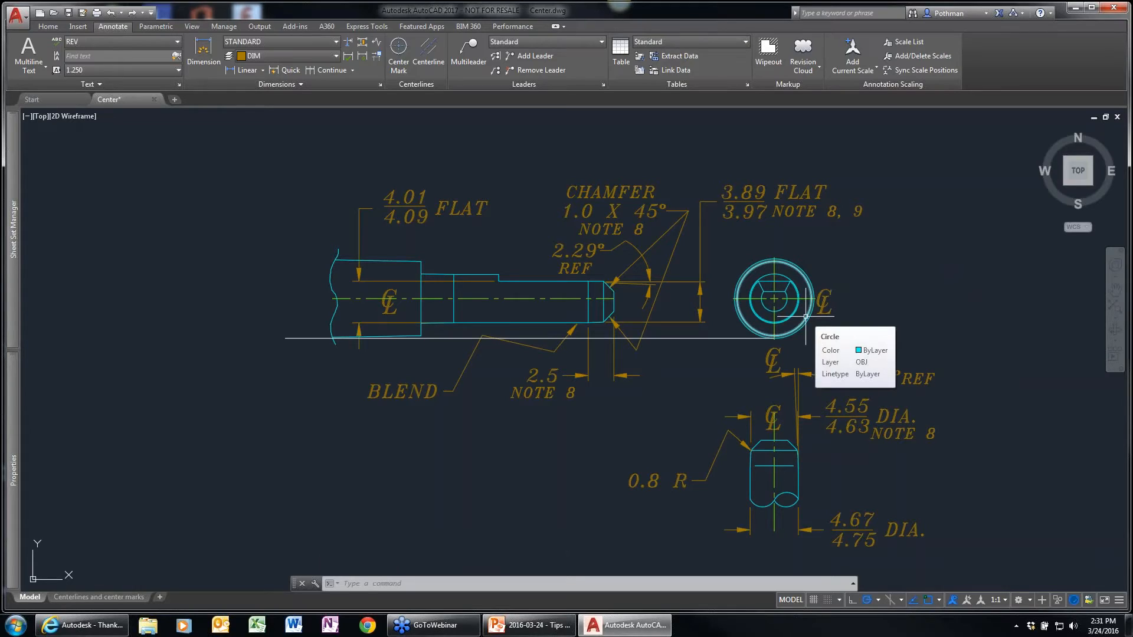
{"action": "type", "text": "center"}
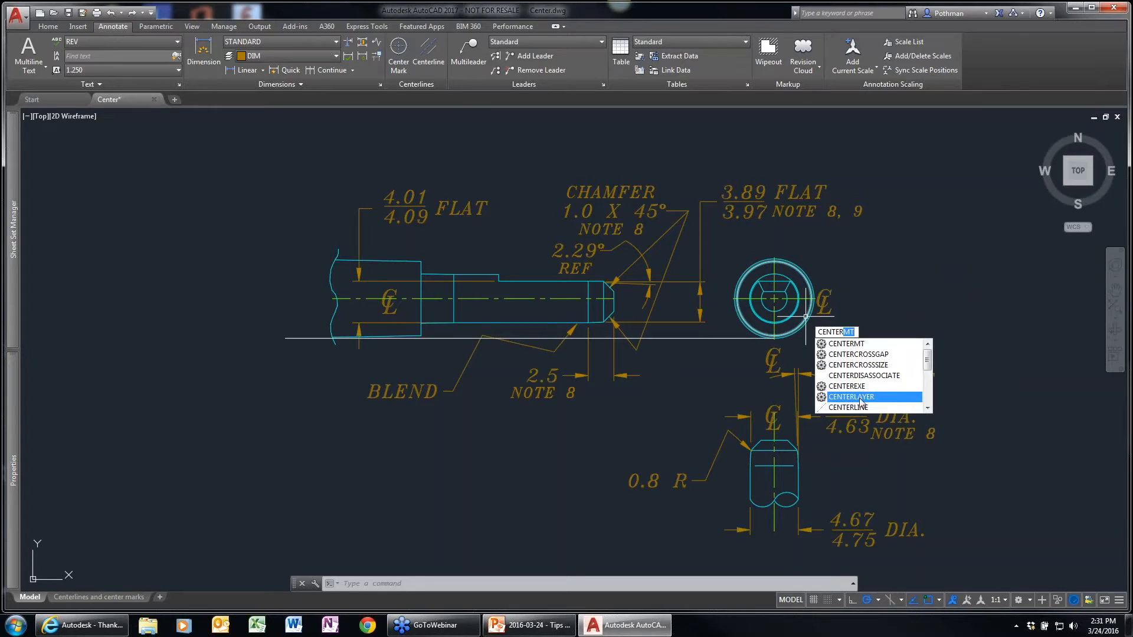
{"action": "left_click", "coordinate": [928, 410]}
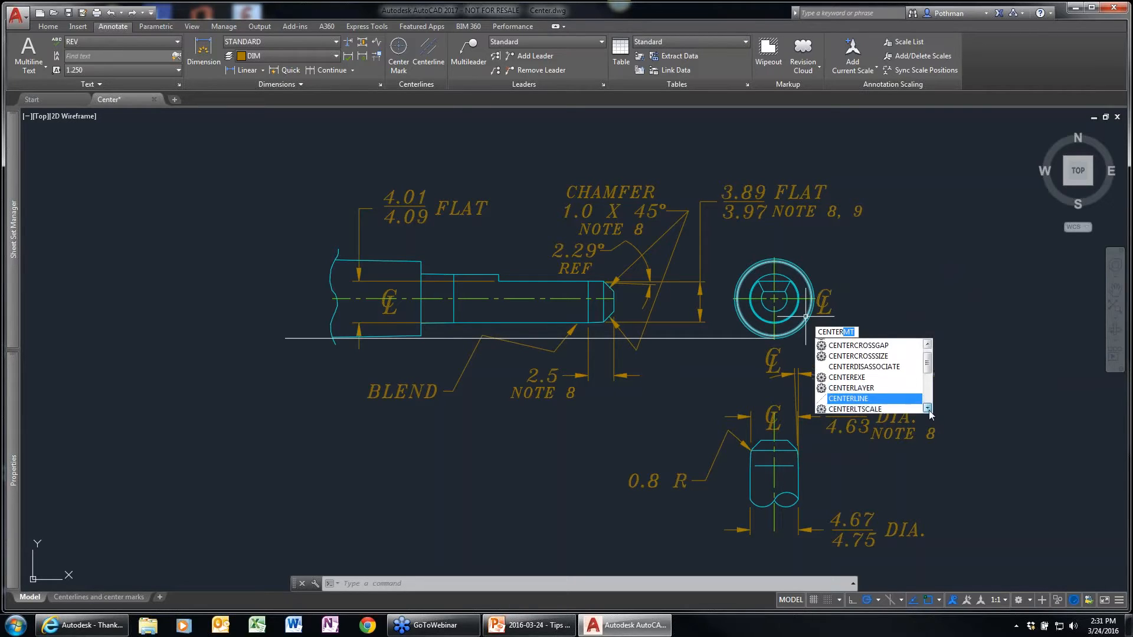
{"action": "left_click", "coordinate": [928, 410]}
{"action": "left_click", "coordinate": [928, 410]}
{"action": "left_click", "coordinate": [929, 411]}
{"action": "left_click", "coordinate": [928, 410]}
{"action": "left_click", "coordinate": [928, 410]}
{"action": "left_click", "coordinate": [928, 410]}
{"action": "left_click", "coordinate": [929, 410]}
{"action": "left_click", "coordinate": [928, 410]}
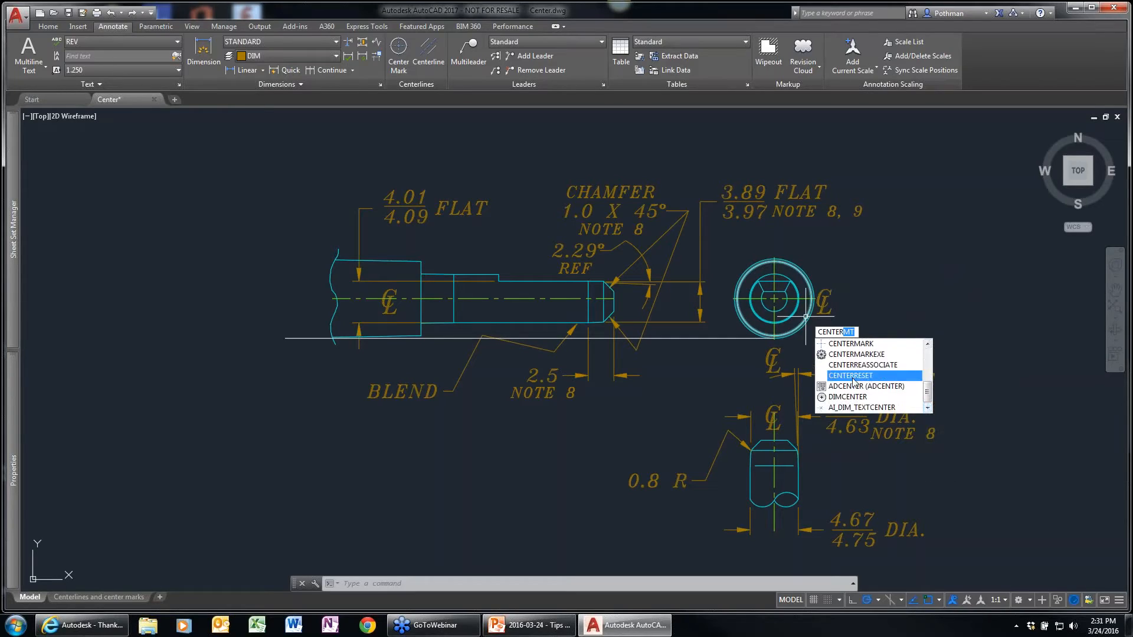
{"action": "left_click", "coordinate": [928, 345]}
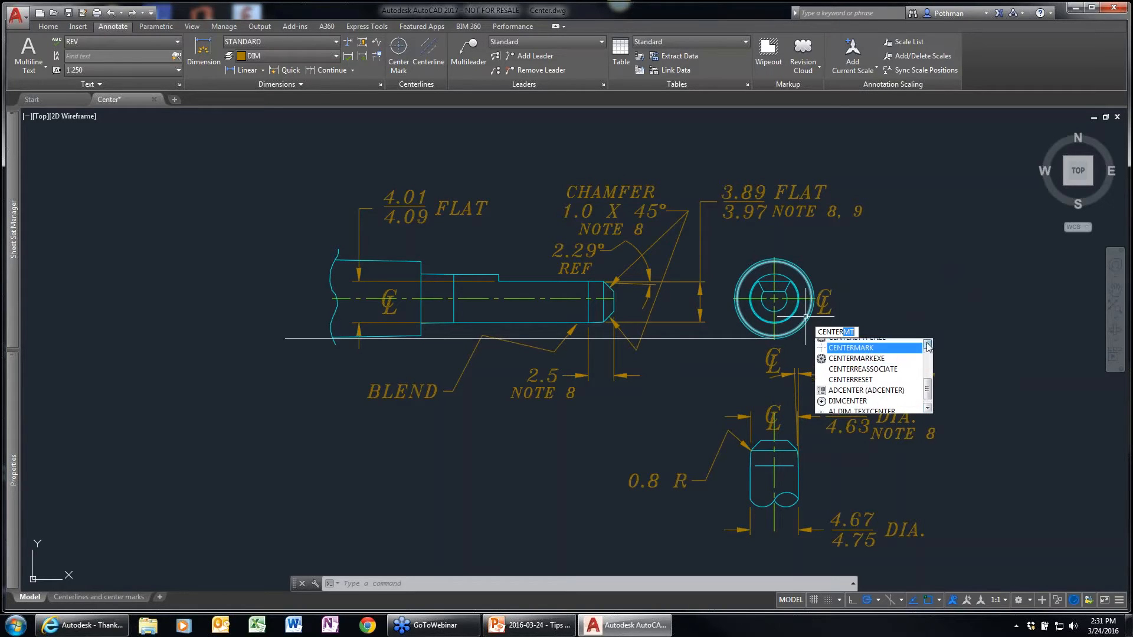
{"action": "left_click", "coordinate": [928, 344]}
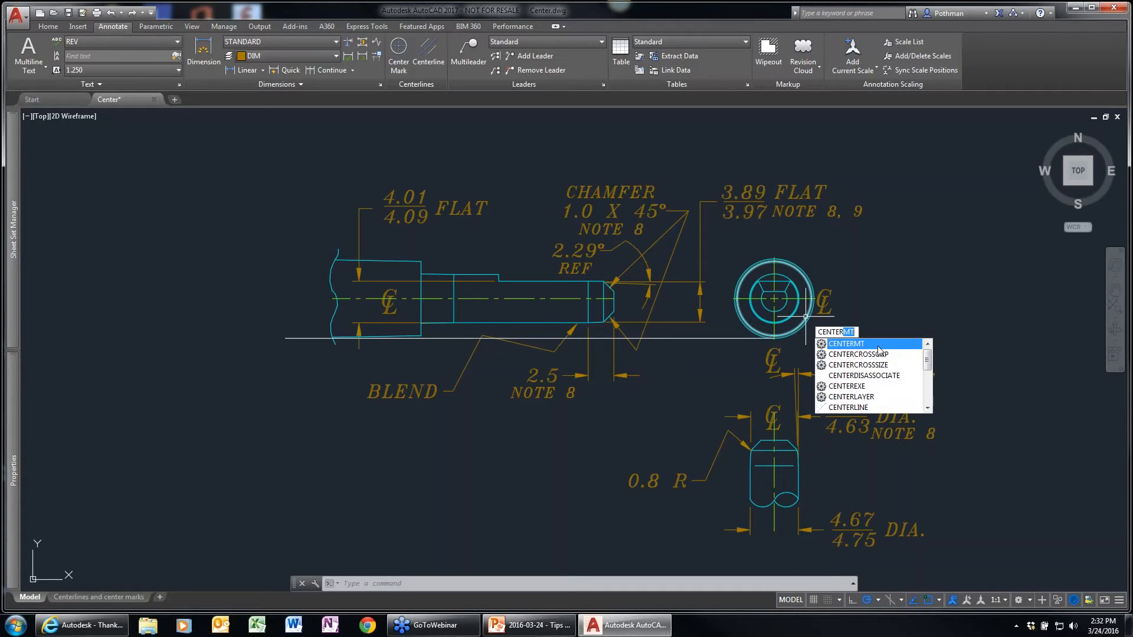
{"action": "key", "text": "Escape"}
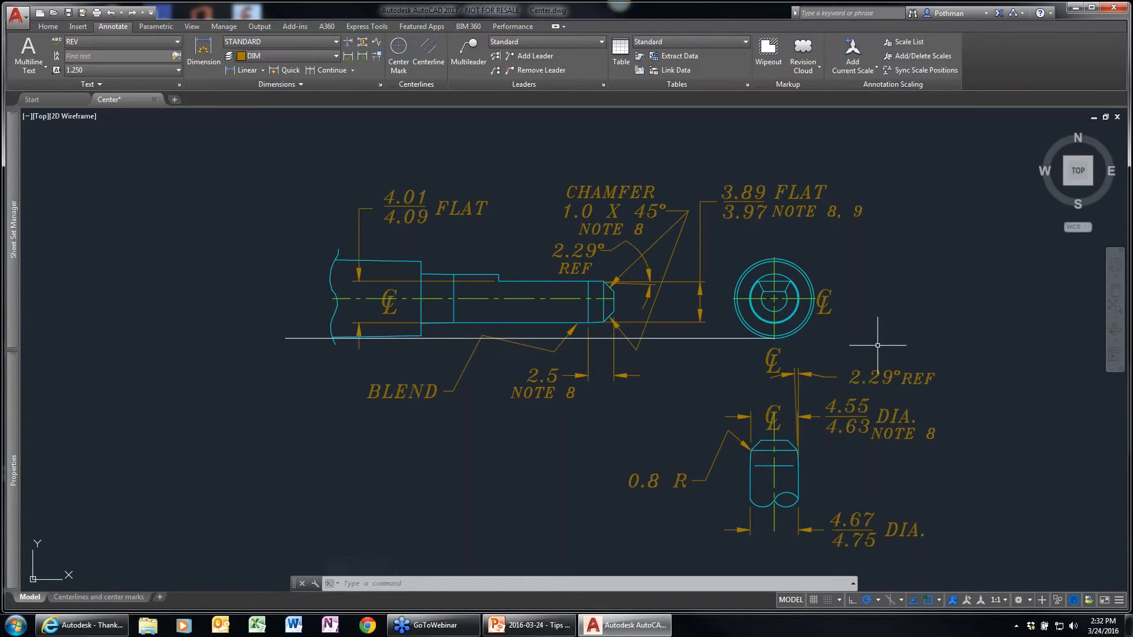
Open the PDF Import sheet from the AutoCAD 2017 Launch Demo sheet set and show its model space.
{"action": "mouse_move", "coordinate": [13, 248]}
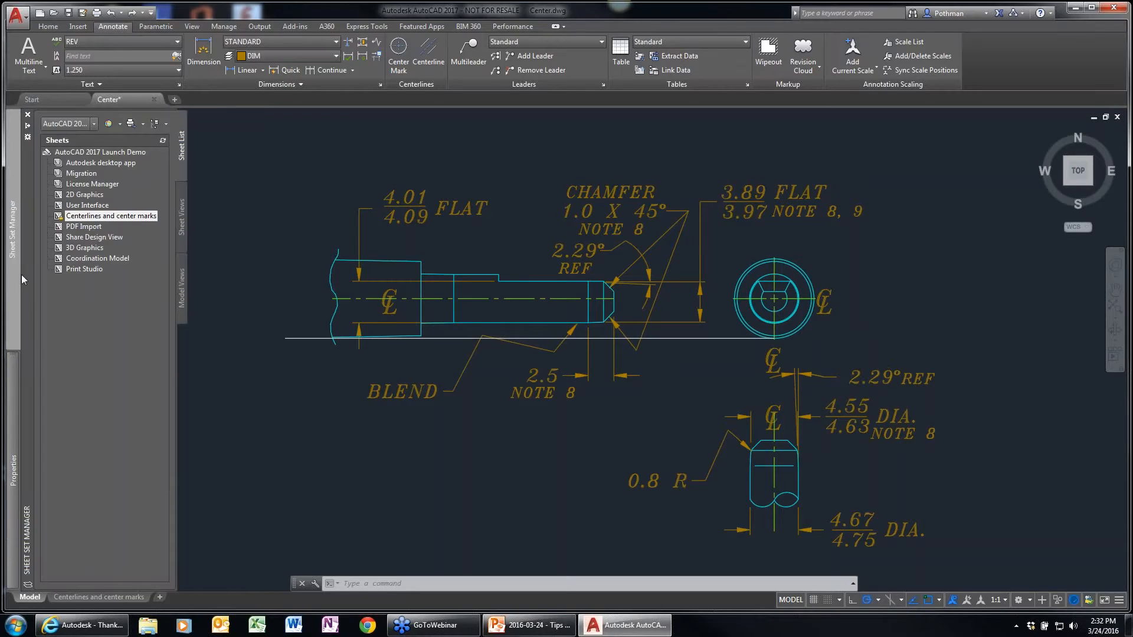
{"action": "key", "text": "Escape"}
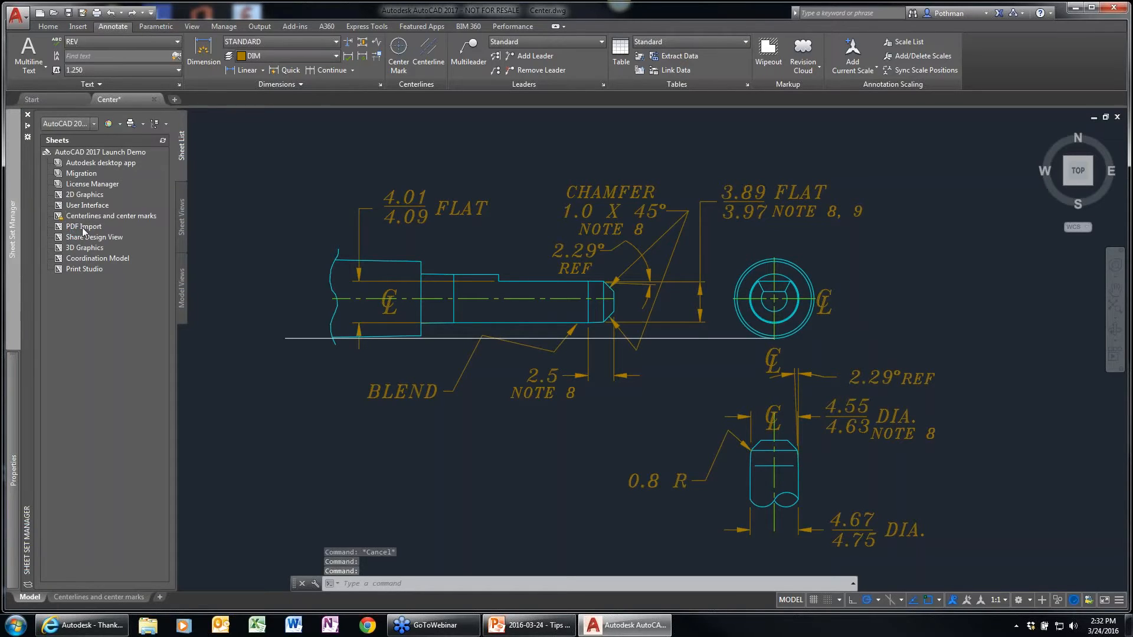
{"action": "double_click", "coordinate": [82, 227]}
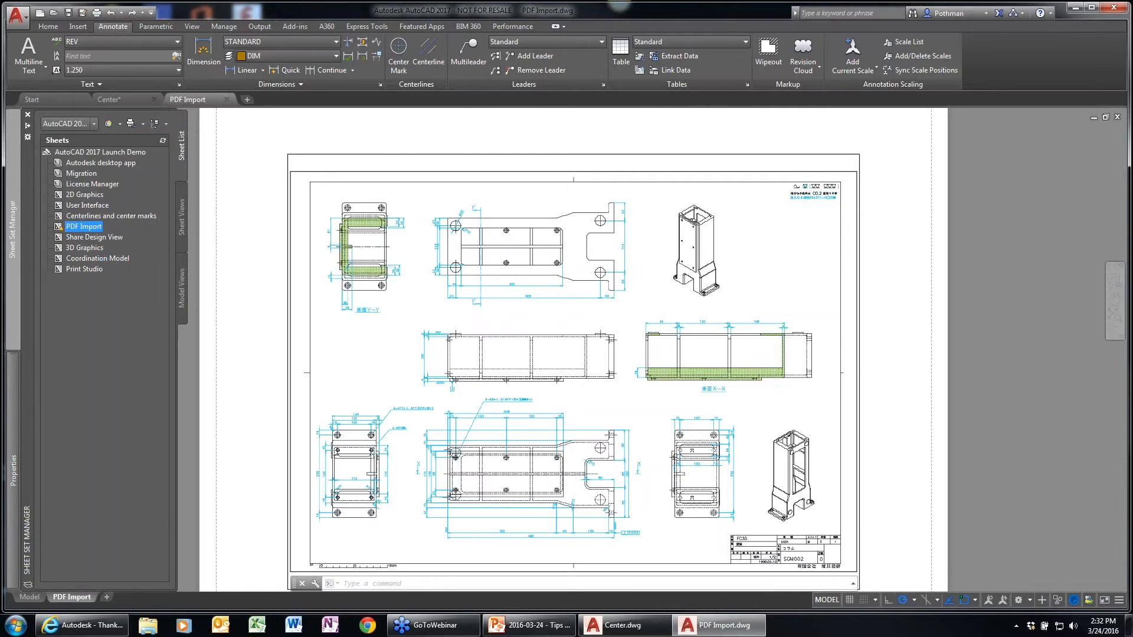
{"action": "mouse_move", "coordinate": [95, 258]}
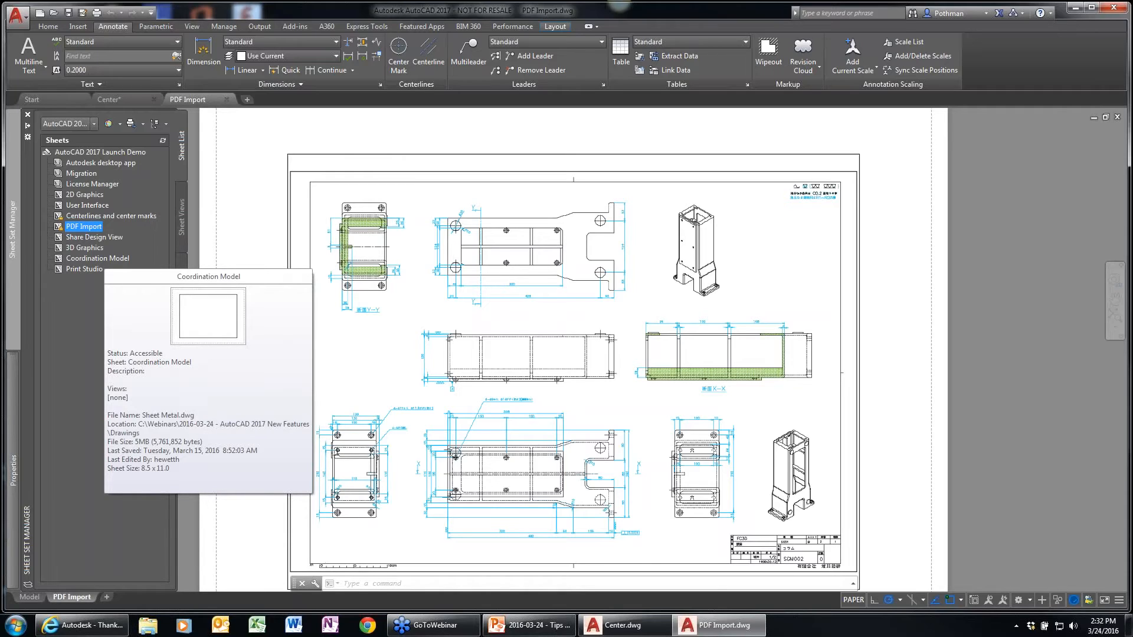
{"action": "left_click", "coordinate": [30, 597]}
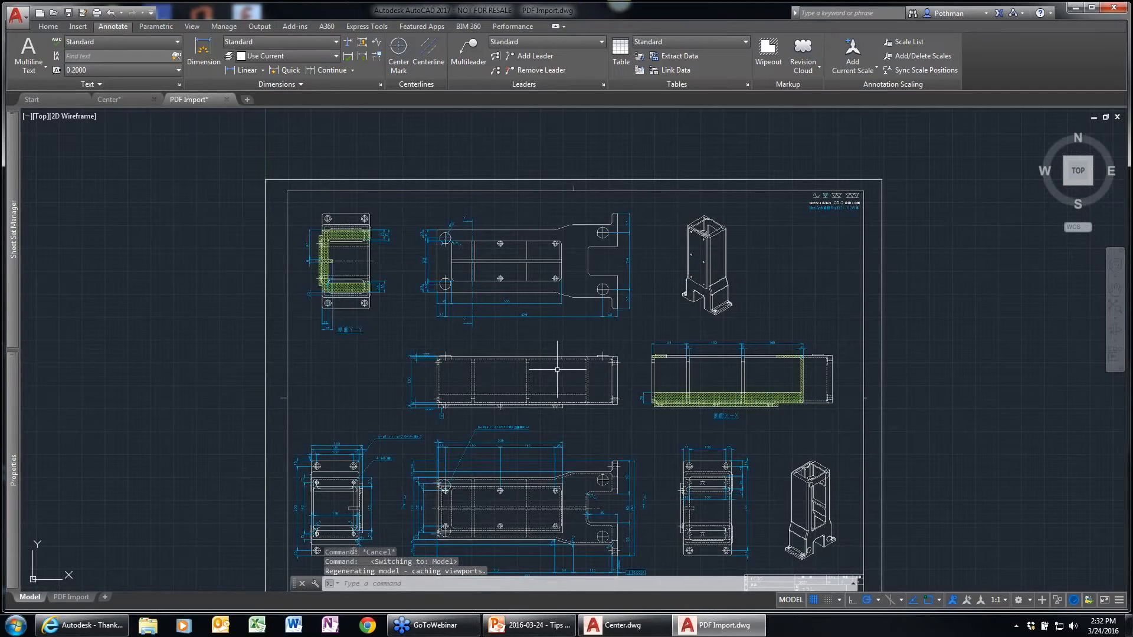
Turn off the Sakai PDF underlay's layers 0, Comments and Markups, Dim, HATCH and Title, leaving Column on.
{"action": "left_click", "coordinate": [652, 179]}
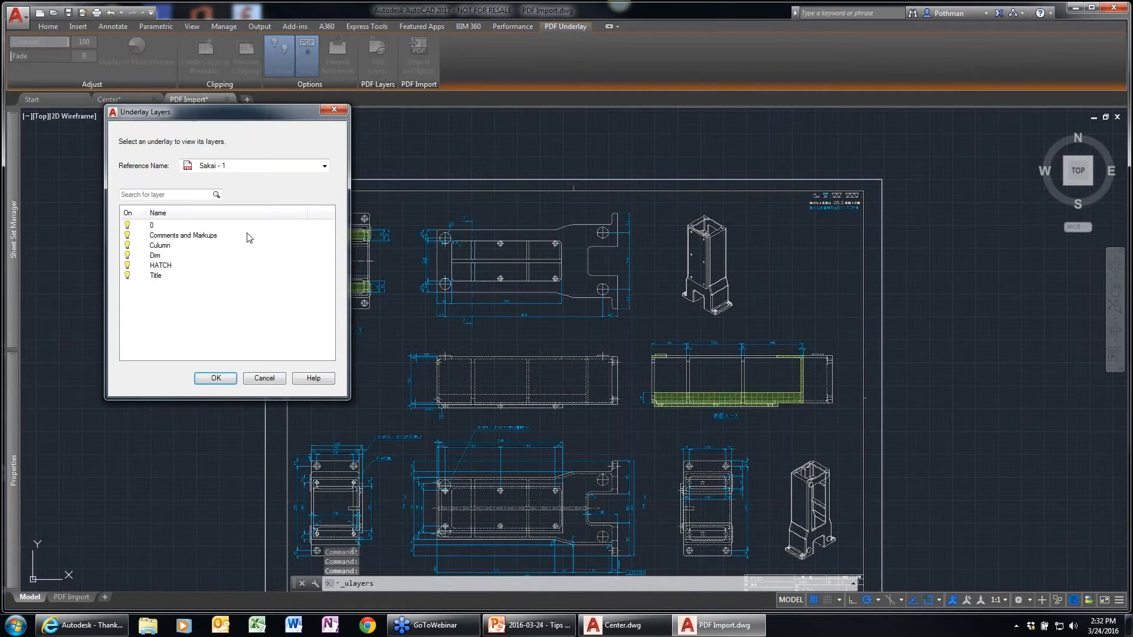
{"action": "left_click", "coordinate": [127, 226]}
{"action": "left_click", "coordinate": [127, 236]}
{"action": "left_click", "coordinate": [127, 256]}
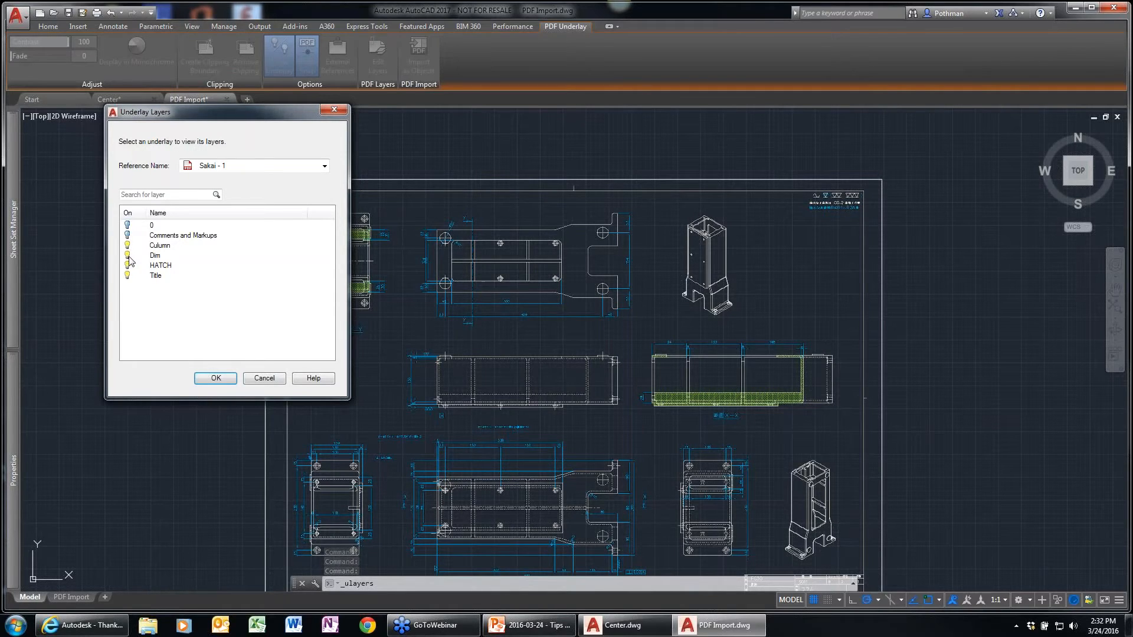
{"action": "left_click", "coordinate": [127, 266]}
{"action": "left_click", "coordinate": [127, 275]}
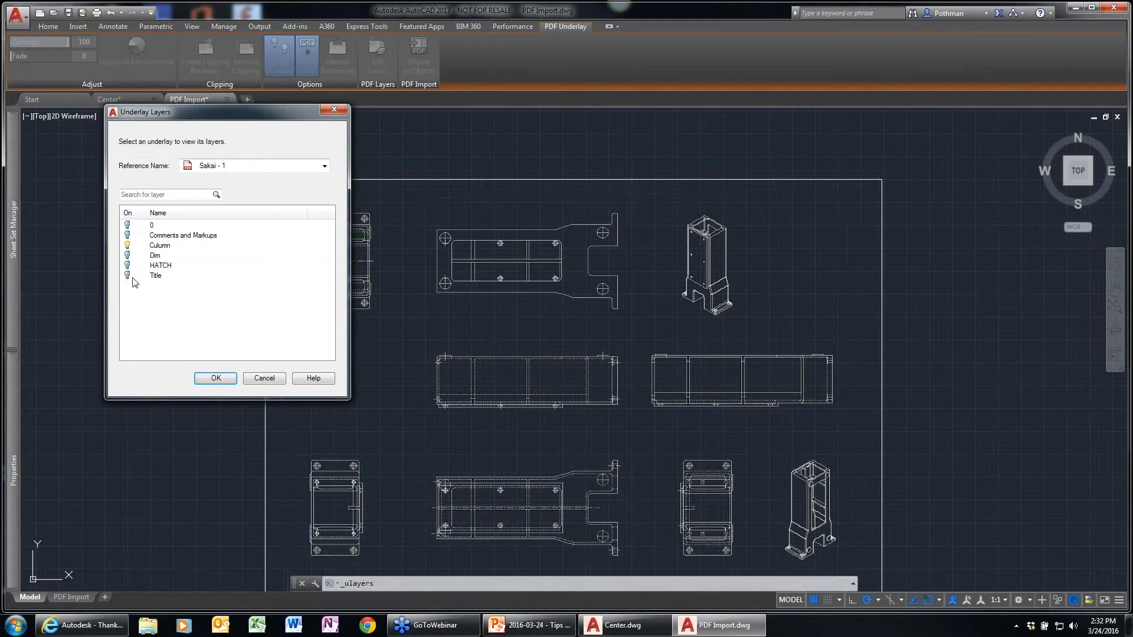
{"action": "left_click", "coordinate": [216, 378]}
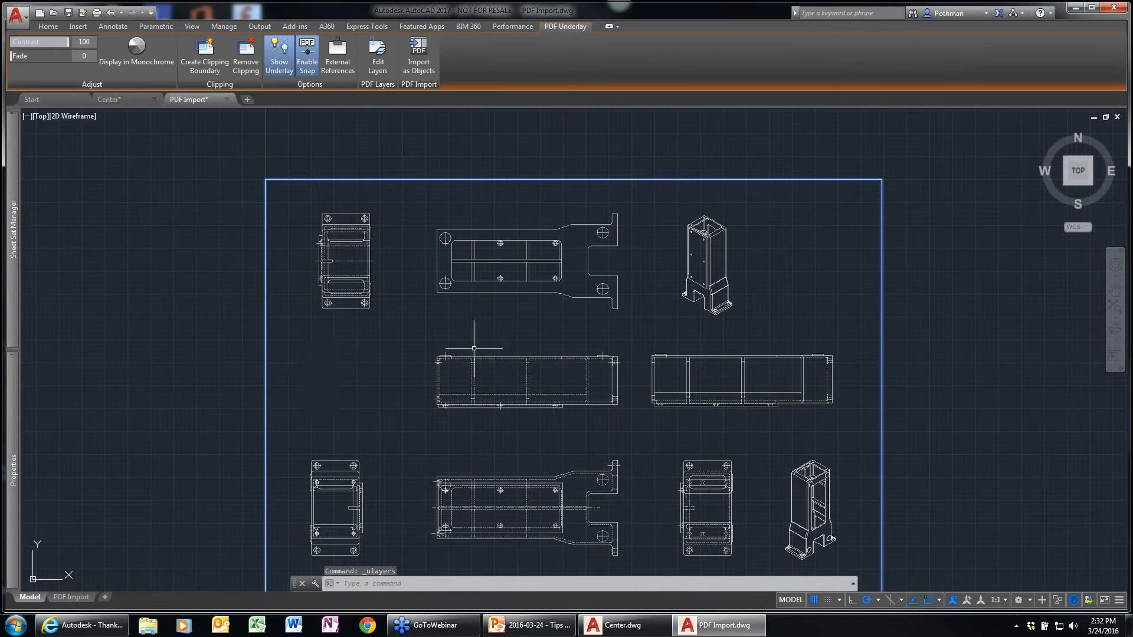
Import the area around the upper plate view of the PDF underlay as objects, detach the underlay and inspect the geometry.
{"action": "left_click", "coordinate": [421, 57]}
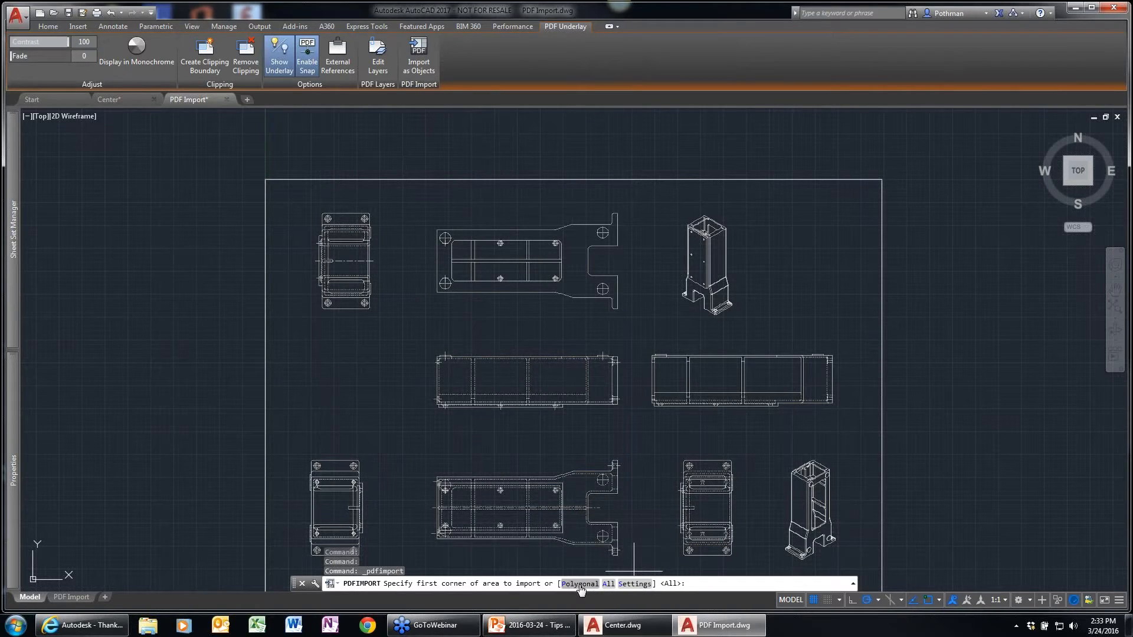
{"action": "left_click", "coordinate": [406, 330]}
{"action": "left_click", "coordinate": [638, 201]}
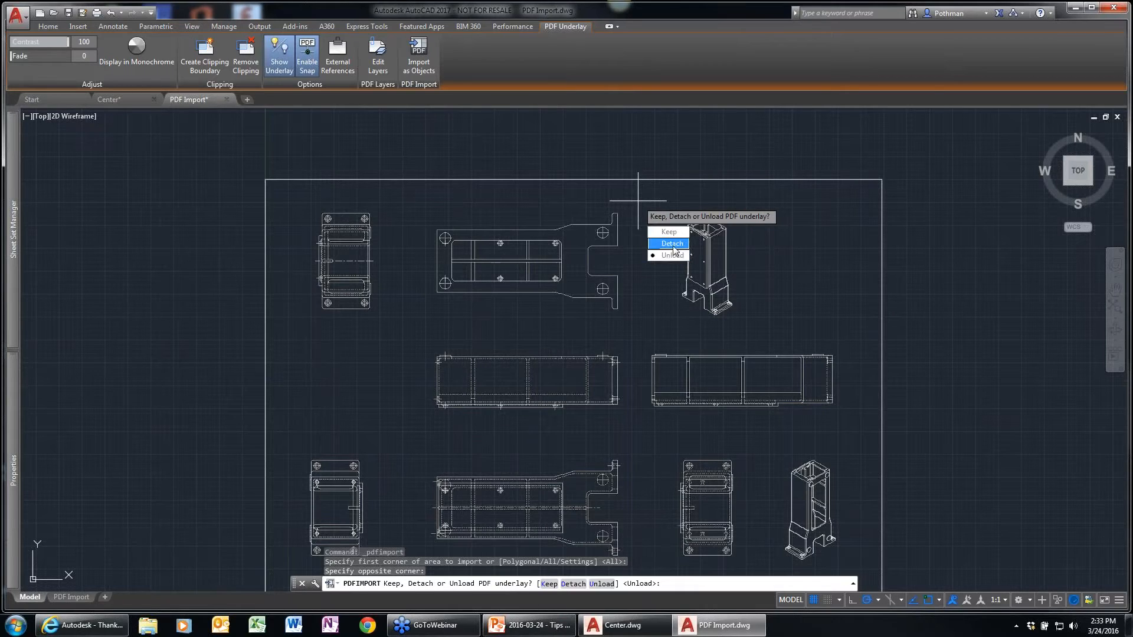
{"action": "left_click", "coordinate": [673, 244]}
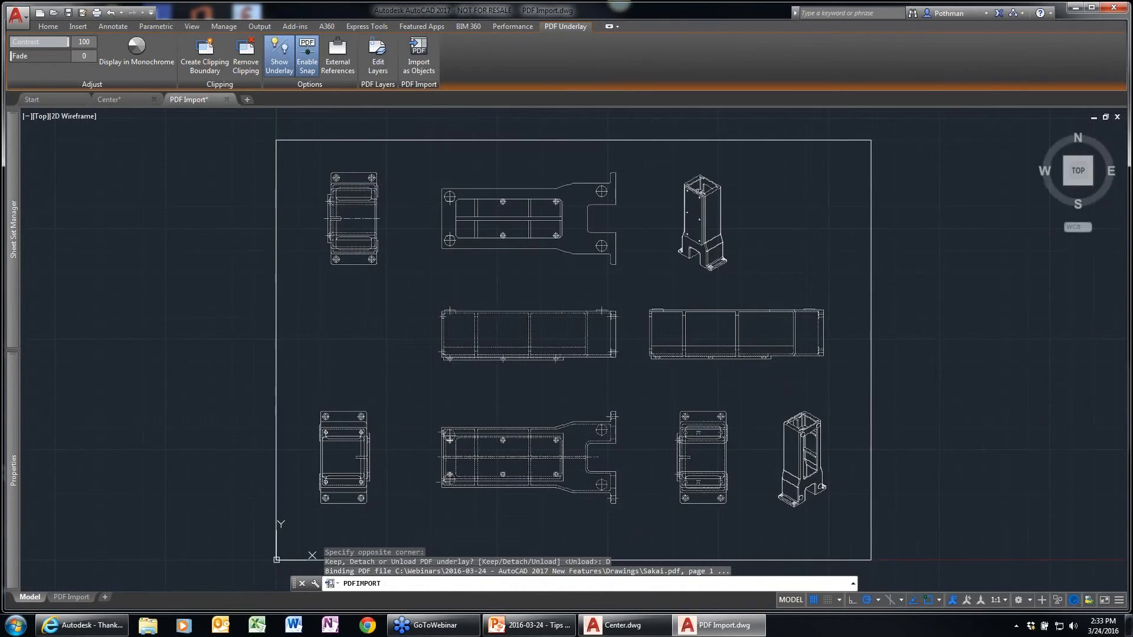
{"action": "scroll", "coordinate": [589, 268], "scroll_direction": "up", "scroll_amount": 10}
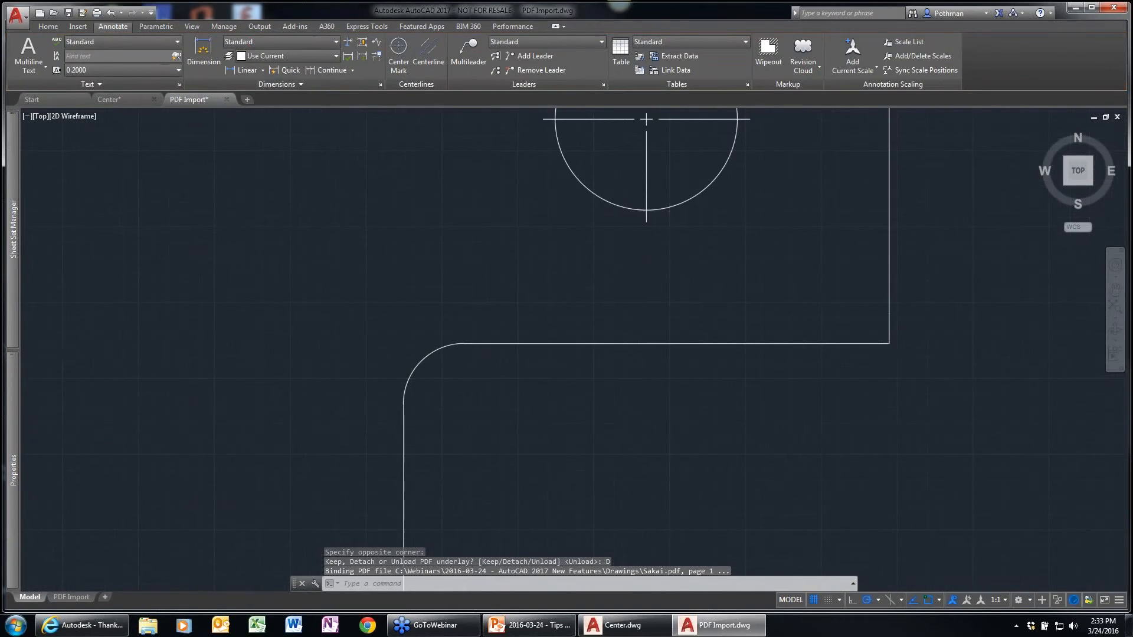
Select the upper hole circle at the notched end of the imported plate to inspect its geometry, and clear the selection.
{"action": "scroll", "coordinate": [616, 236], "scroll_direction": "down", "scroll_amount": 5}
{"action": "left_click", "coordinate": [617, 236]}
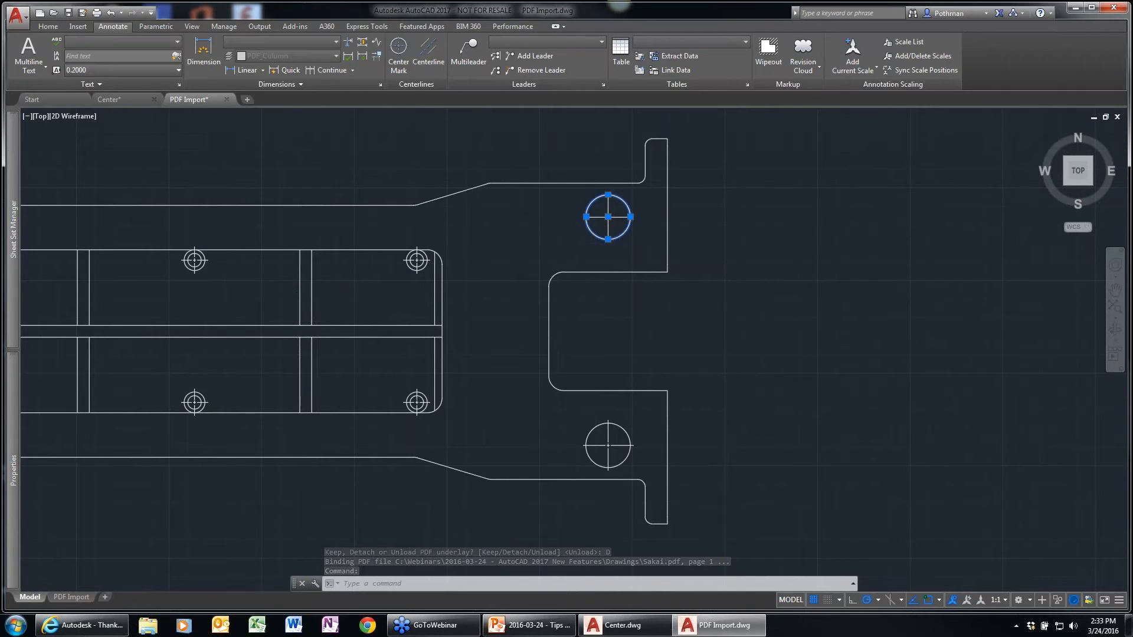
{"action": "scroll", "coordinate": [301, 314], "scroll_direction": "down", "scroll_amount": 2}
{"action": "key", "text": "Escape"}
Select all the imported plate geometry with a crossing window and delete it from model space.
{"action": "scroll", "coordinate": [327, 333], "scroll_direction": "down", "scroll_amount": 2}
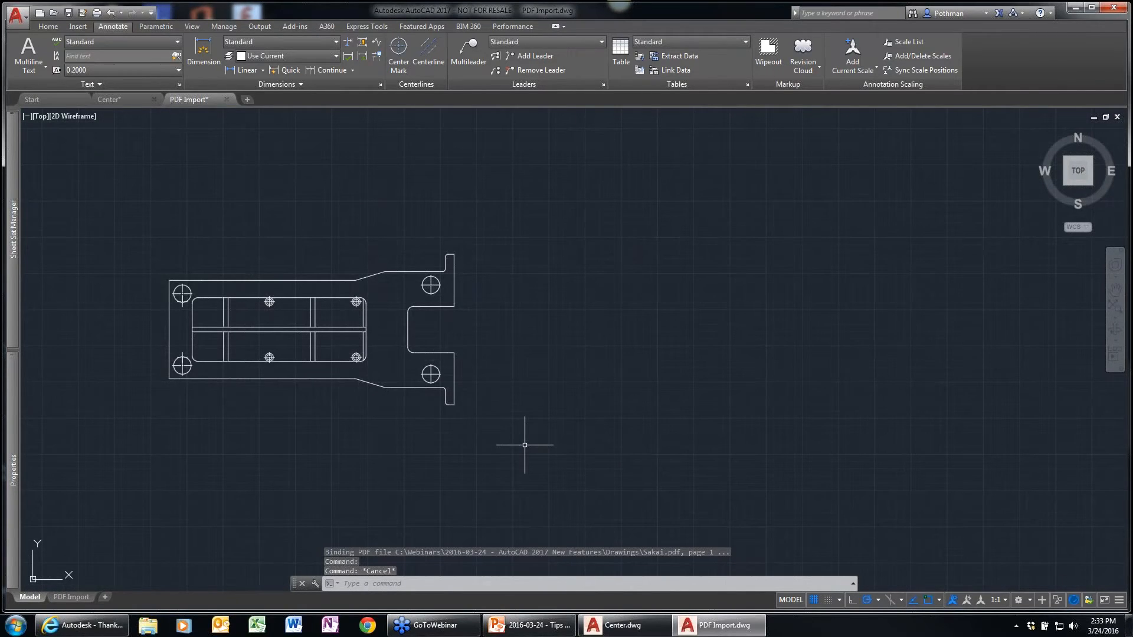
{"action": "scroll", "coordinate": [524, 445], "scroll_direction": "down", "scroll_amount": 2}
{"action": "left_click", "coordinate": [580, 456]}
{"action": "left_click", "coordinate": [325, 343]}
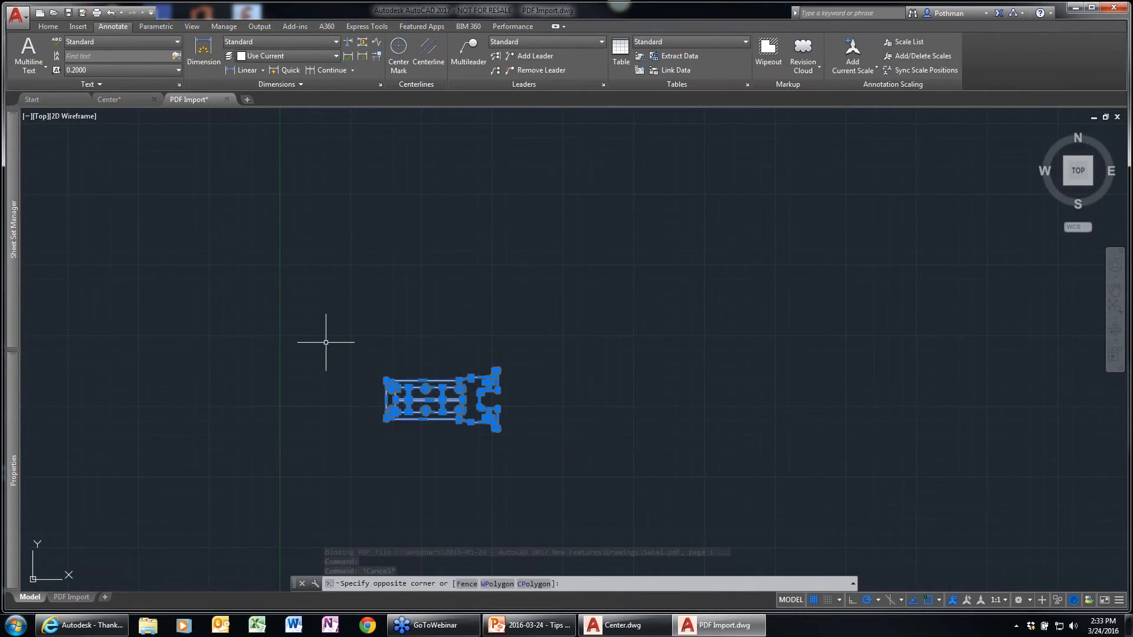
{"action": "key", "text": "Delete"}
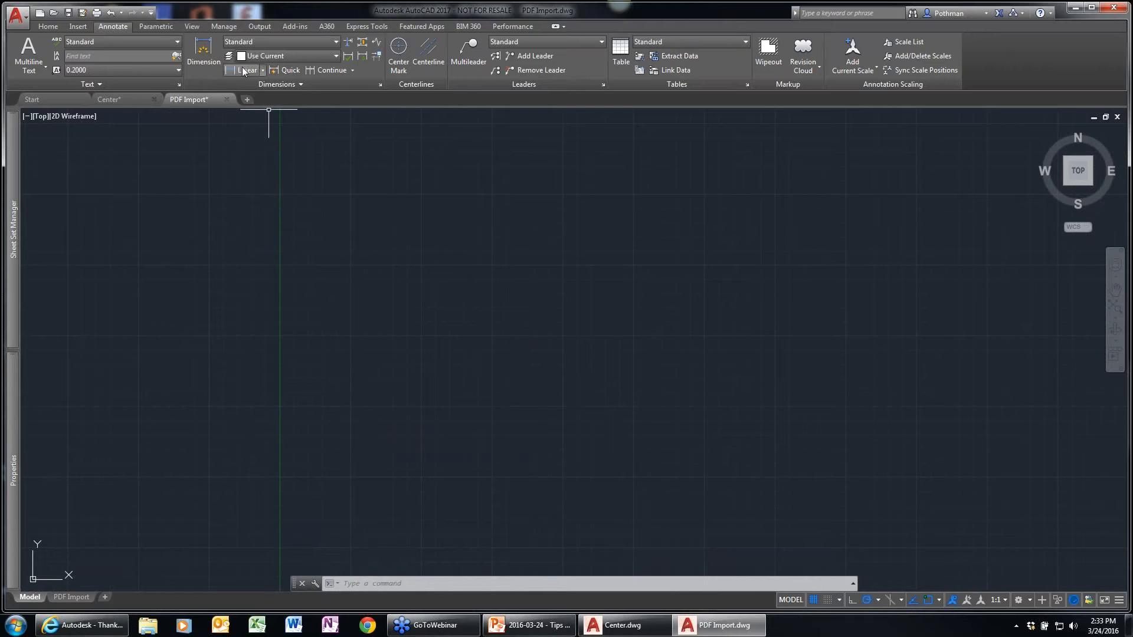
Start a PDF import from file and browse to C:\Webinars\2016-03-24 - AutoCAD 2017 New Features\Drawings.
{"action": "left_click", "coordinate": [87, 26]}
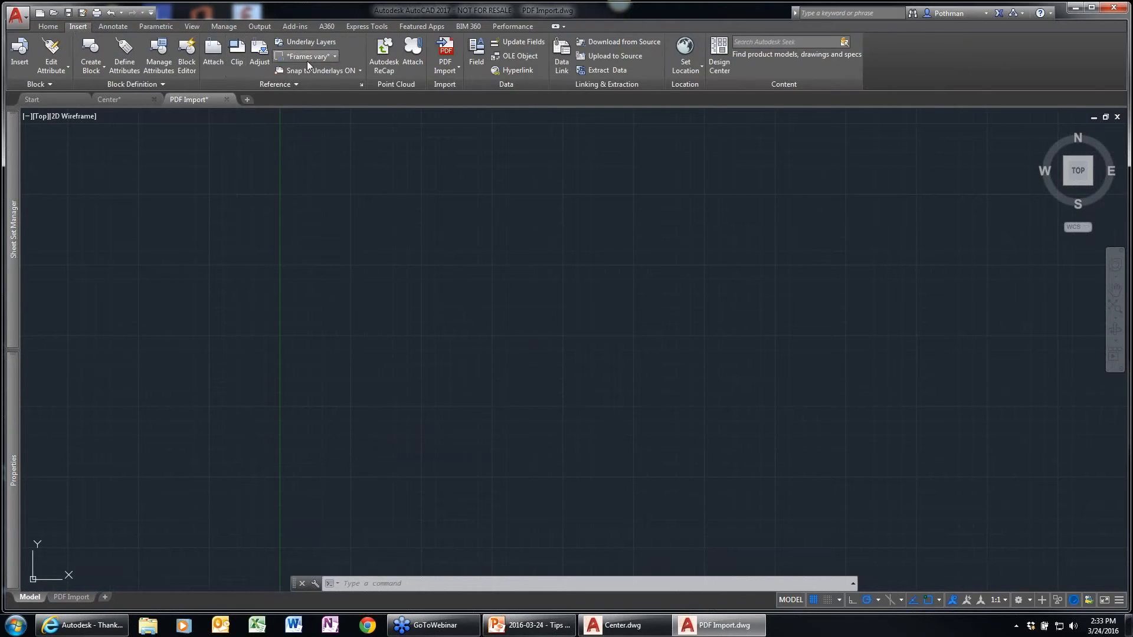
{"action": "left_click", "coordinate": [458, 50]}
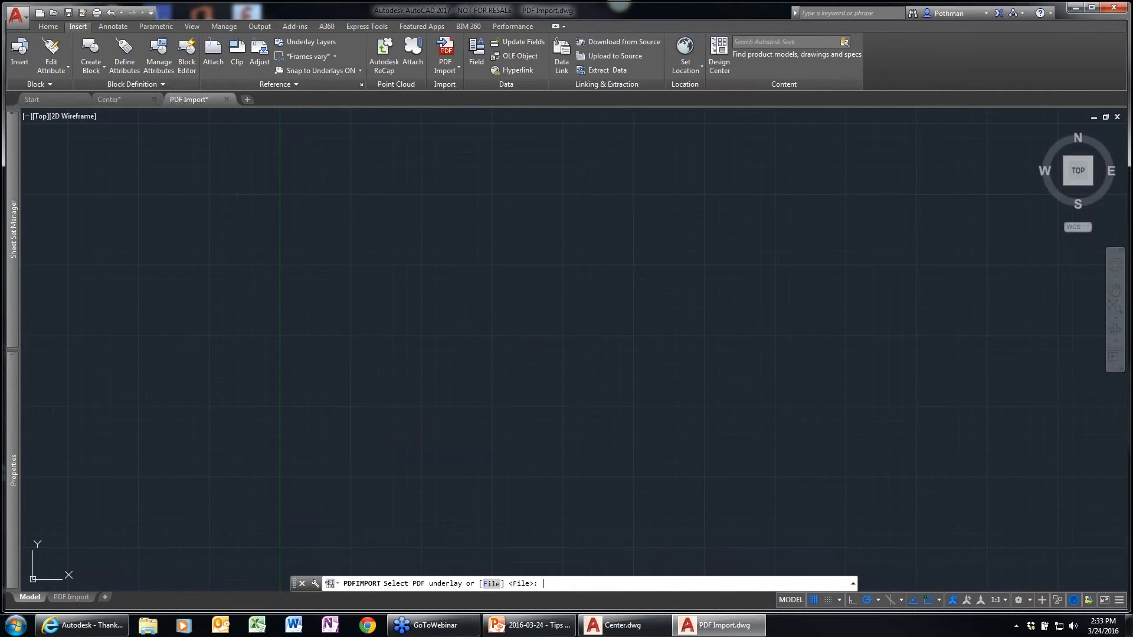
{"action": "left_click", "coordinate": [491, 584]}
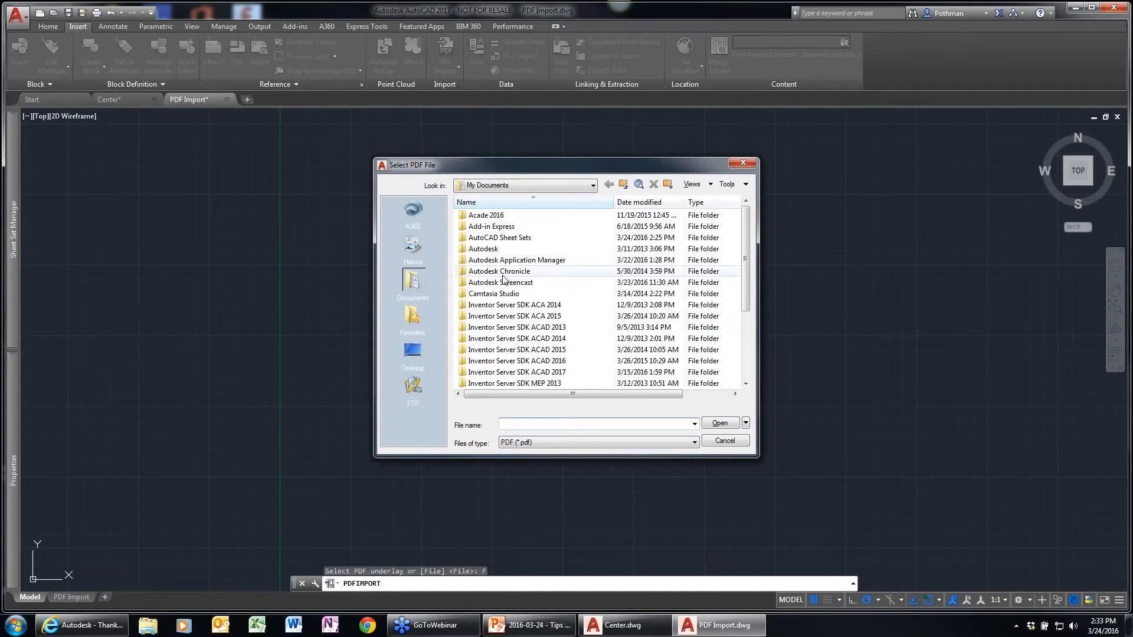
{"action": "left_click", "coordinate": [525, 186]}
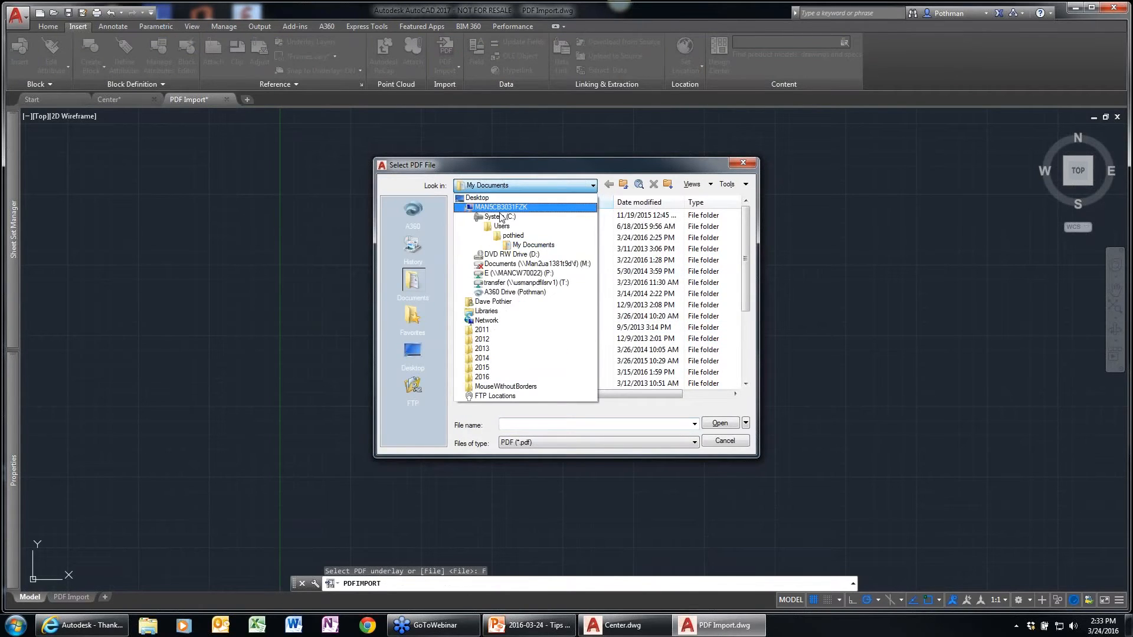
{"action": "left_click", "coordinate": [498, 219]}
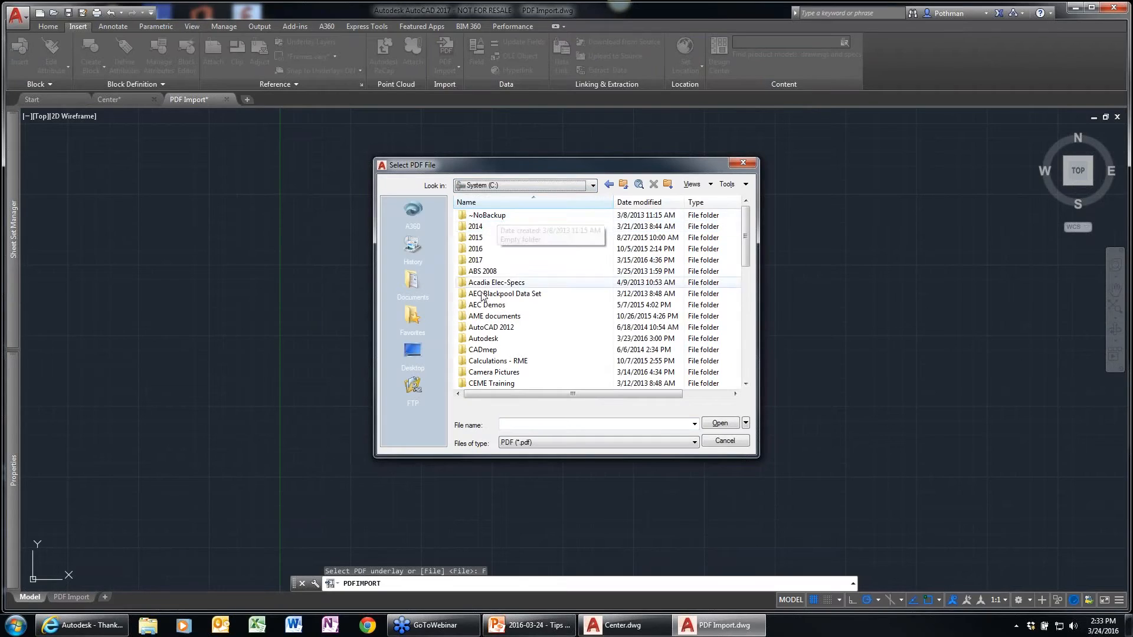
{"action": "left_click", "coordinate": [483, 363]}
{"action": "scroll", "coordinate": [483, 365], "scroll_direction": "down", "scroll_amount": 7}
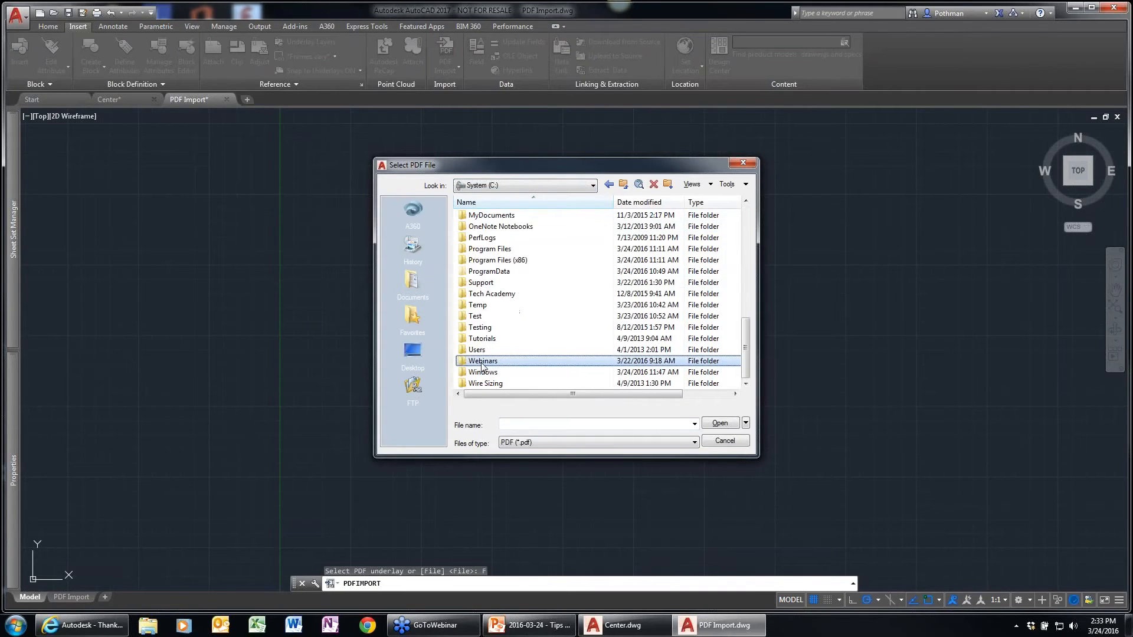
{"action": "double_click", "coordinate": [483, 366]}
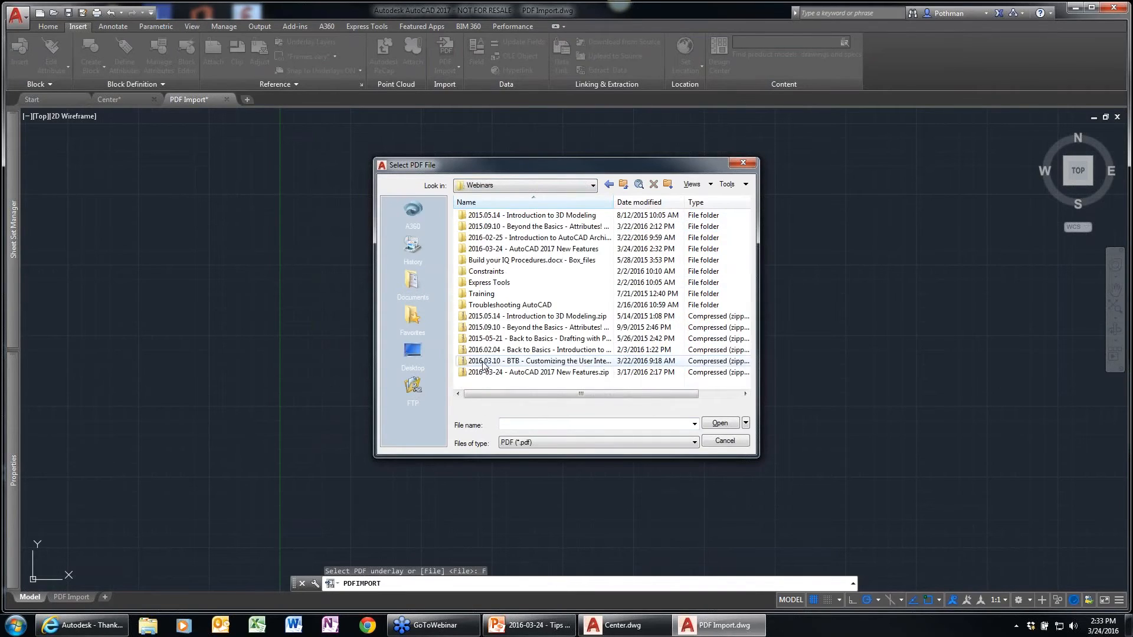
{"action": "double_click", "coordinate": [519, 249]}
{"action": "left_click", "coordinate": [499, 226]}
{"action": "double_click", "coordinate": [496, 216]}
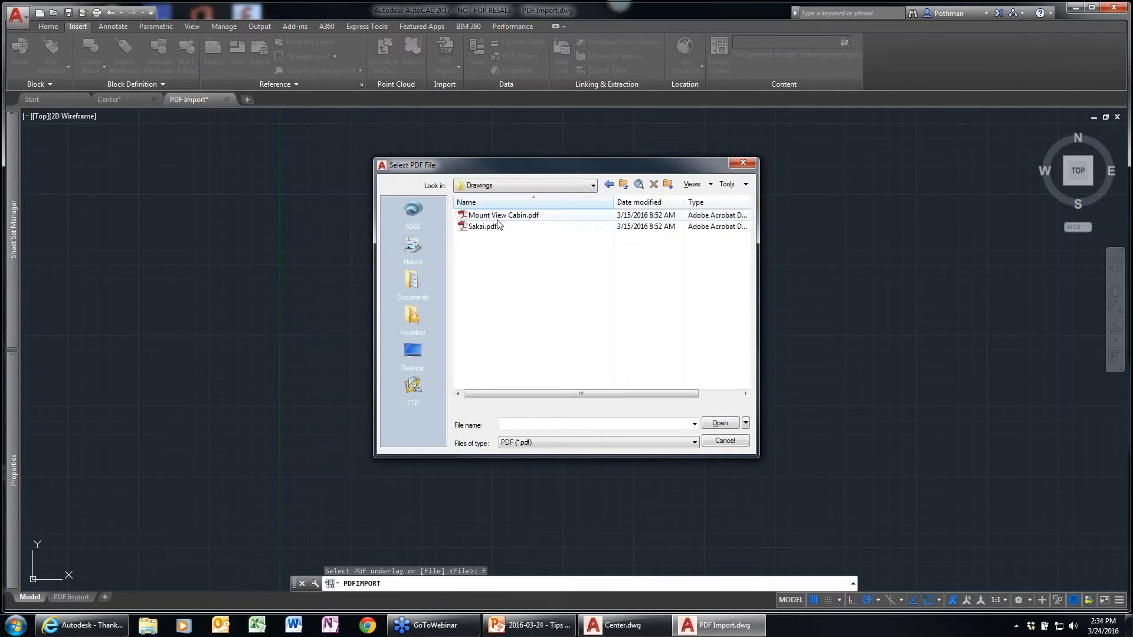
Import page 3 of Mount View Cabin.pdf at scale 1 and rotation 0, using the PDF layers.
{"action": "left_click", "coordinate": [520, 215]}
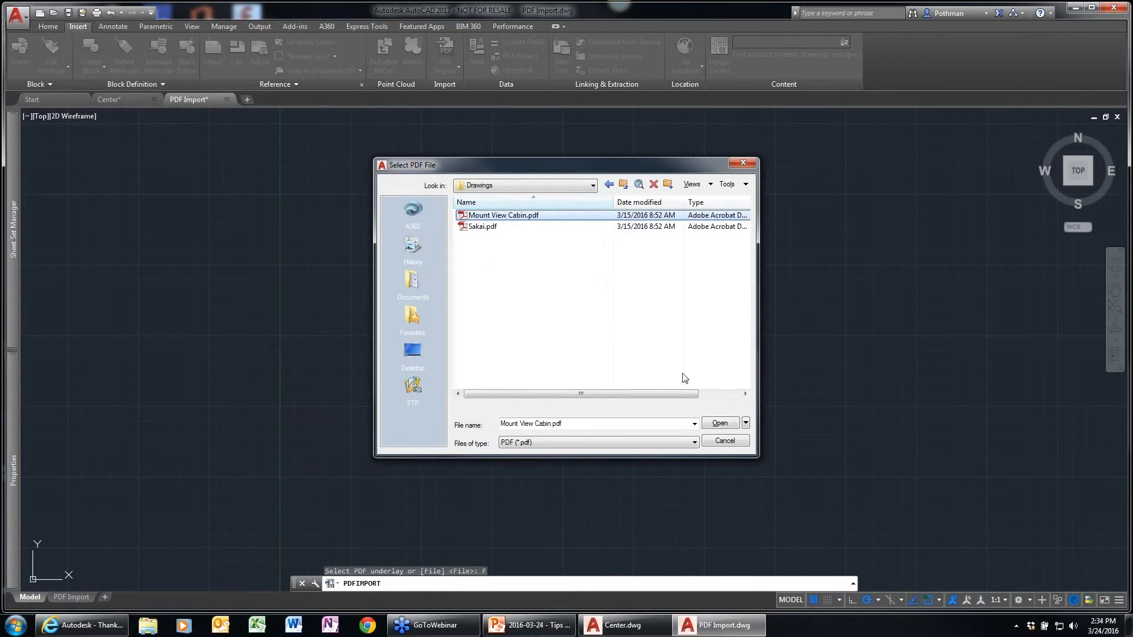
{"action": "left_click", "coordinate": [728, 426]}
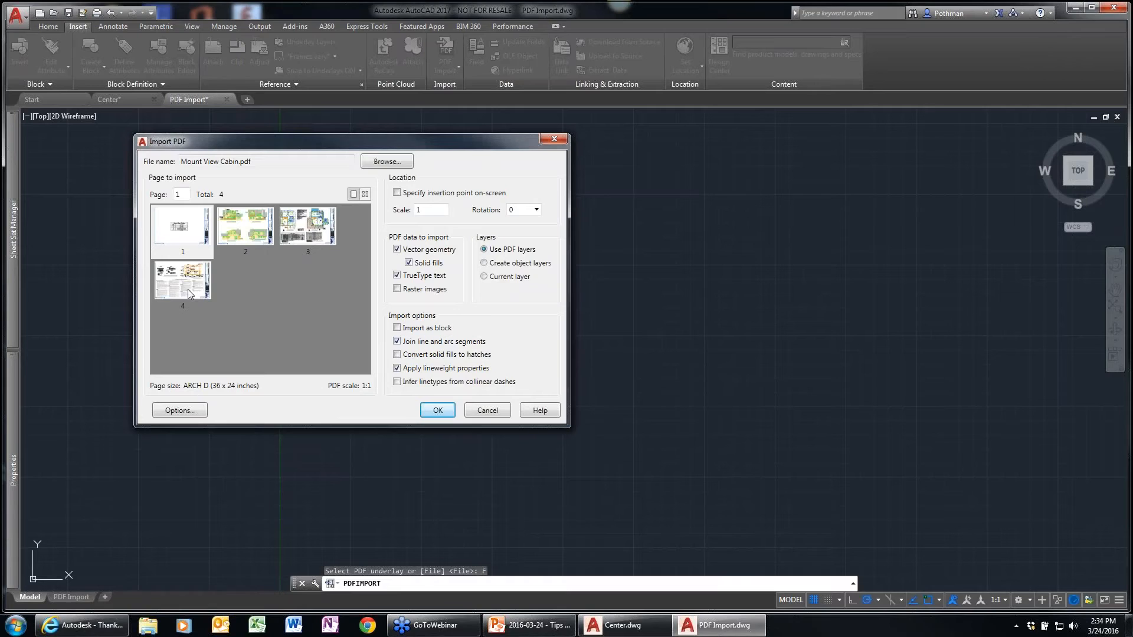
{"action": "left_click", "coordinate": [317, 231]}
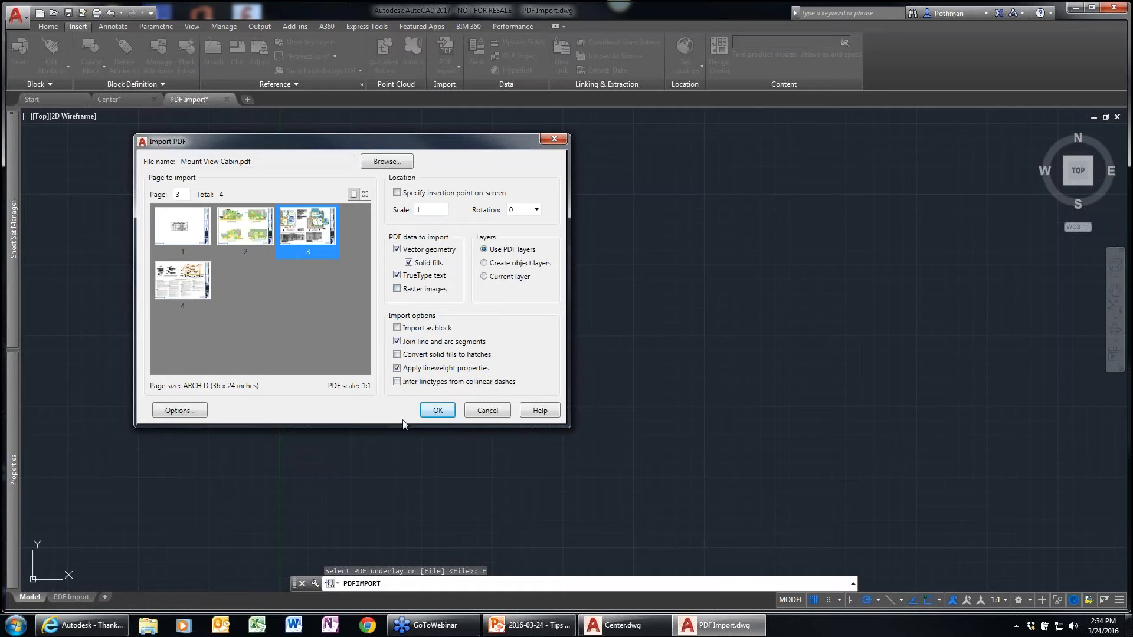
{"action": "left_click", "coordinate": [433, 413]}
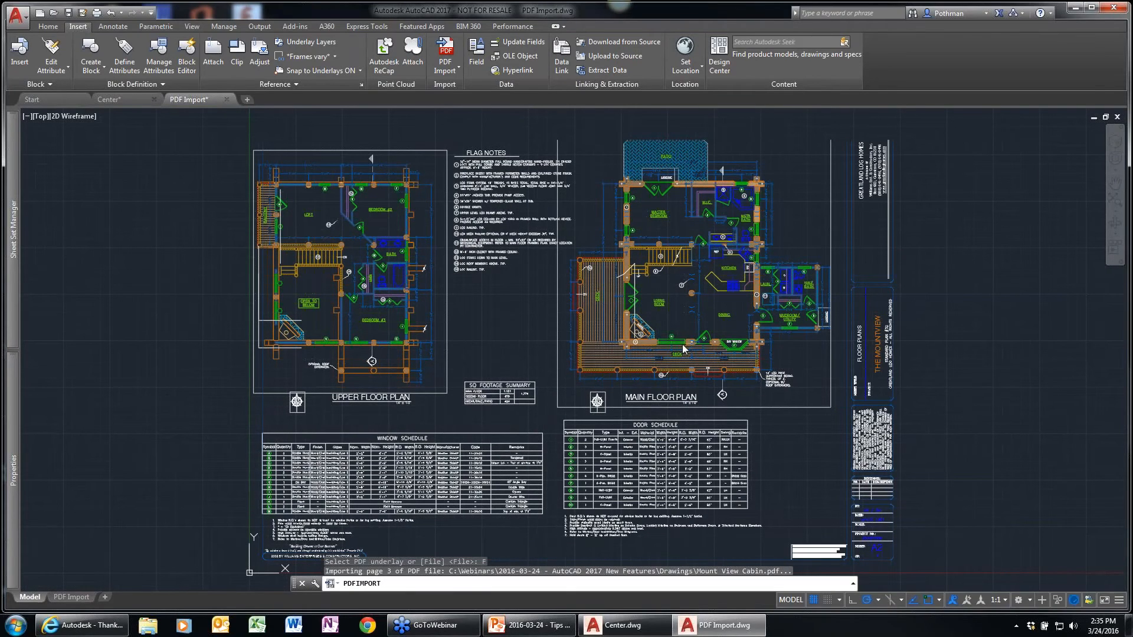
Examine the imported flag notes lettering between the upper and main floor plans at close range.
{"action": "left_click", "coordinate": [552, 203]}
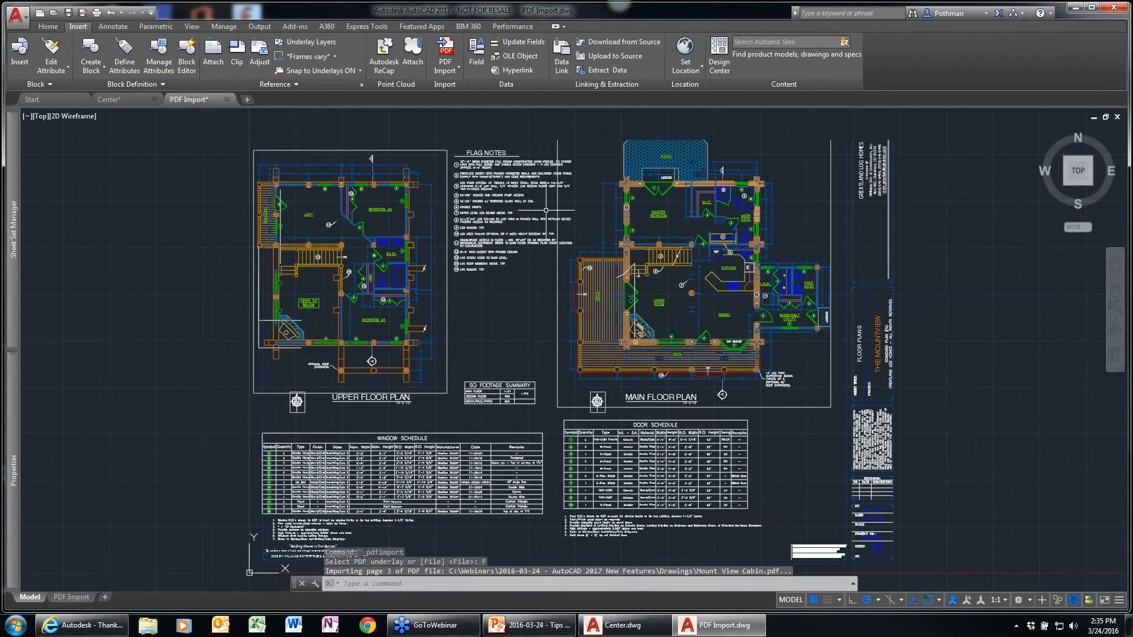
{"action": "key", "text": "Escape"}
{"action": "scroll", "coordinate": [518, 205], "scroll_direction": "up", "scroll_amount": 5}
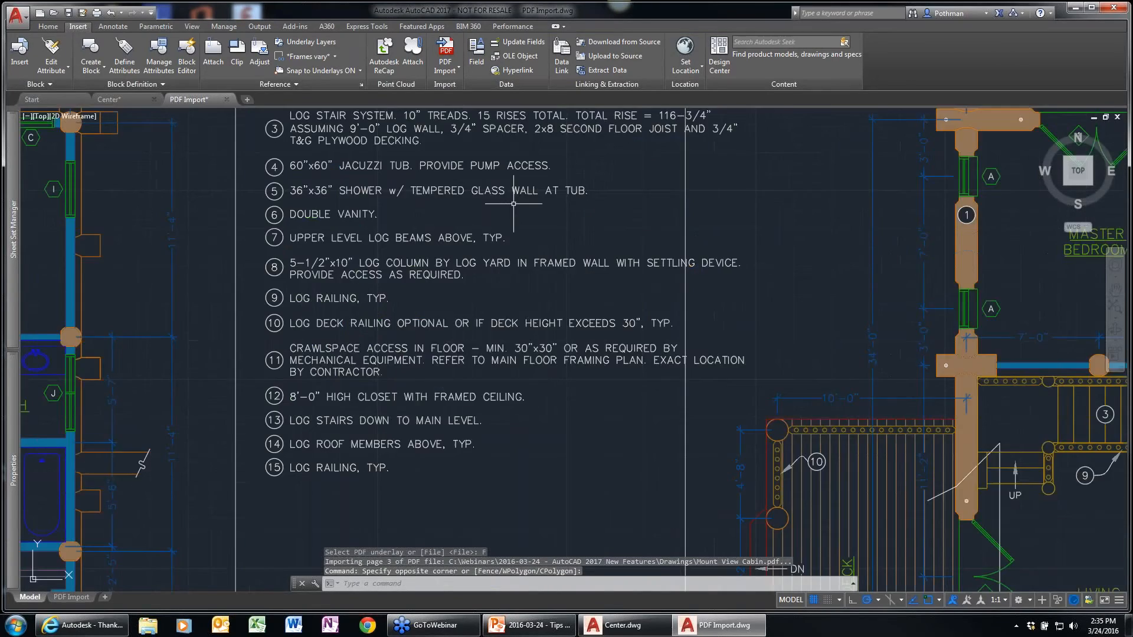
{"action": "scroll", "coordinate": [499, 209], "scroll_direction": "down", "scroll_amount": 6}
{"action": "scroll", "coordinate": [485, 209], "scroll_direction": "up", "scroll_amount": 10}
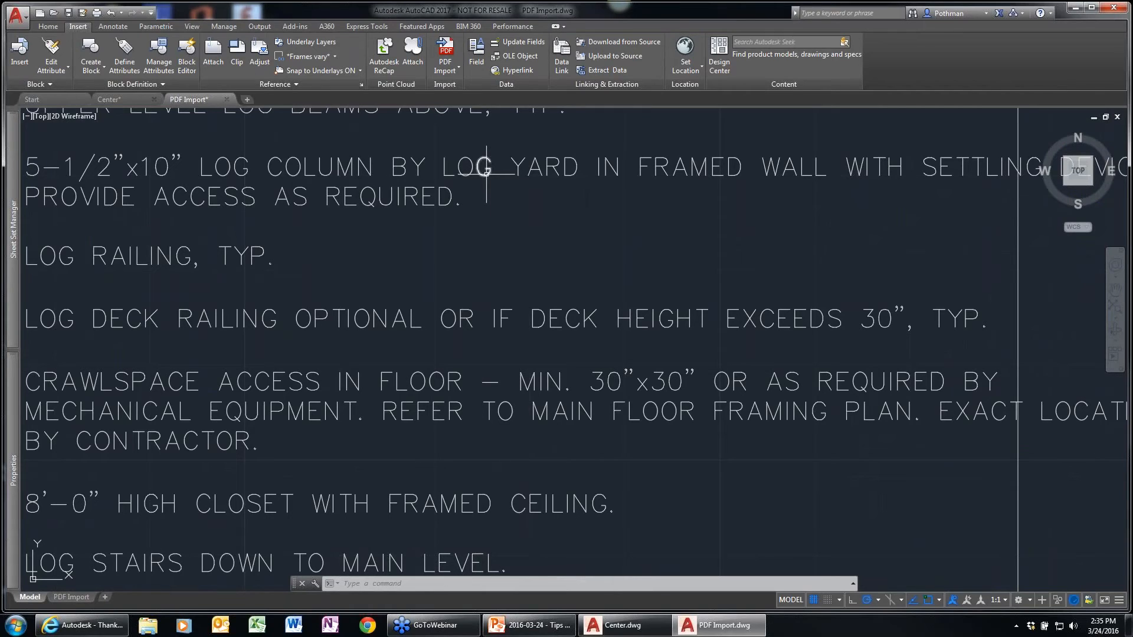
{"action": "scroll", "coordinate": [554, 246], "scroll_direction": "down", "scroll_amount": 5}
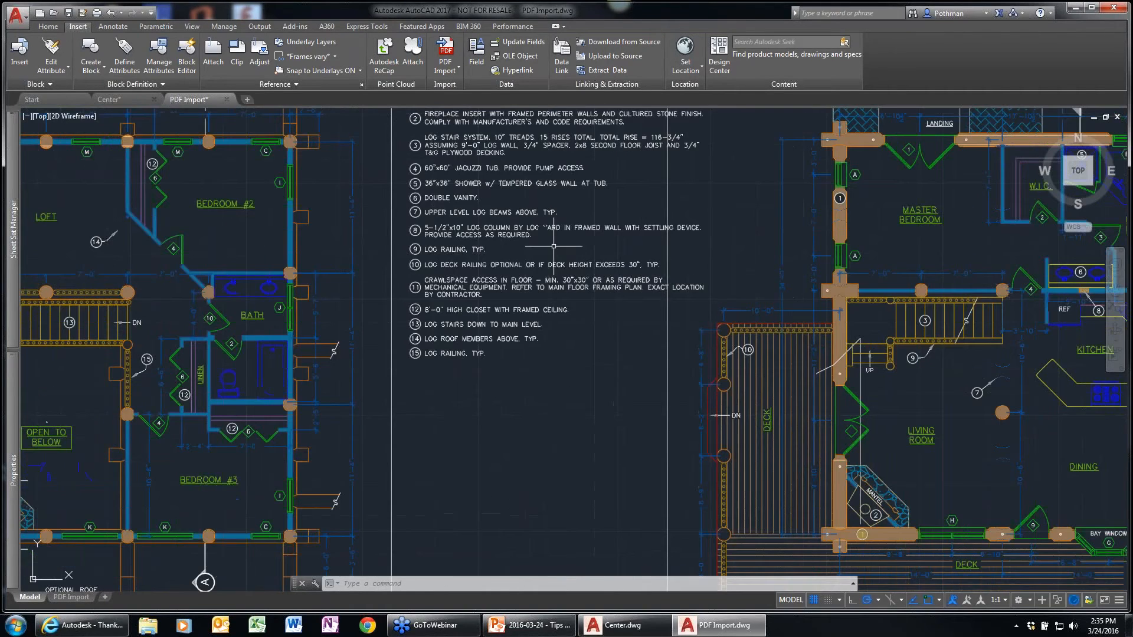
Examine the imported main floor plan, its walls, room labels and layers, and the adjoining title block.
{"action": "middle_click_drag", "start_coordinate": [832, 228], "coordinate": [378, 285]}
{"action": "scroll", "coordinate": [442, 291], "scroll_direction": "up", "scroll_amount": 10}
{"action": "scroll", "coordinate": [806, 251], "scroll_direction": "down", "scroll_amount": 9}
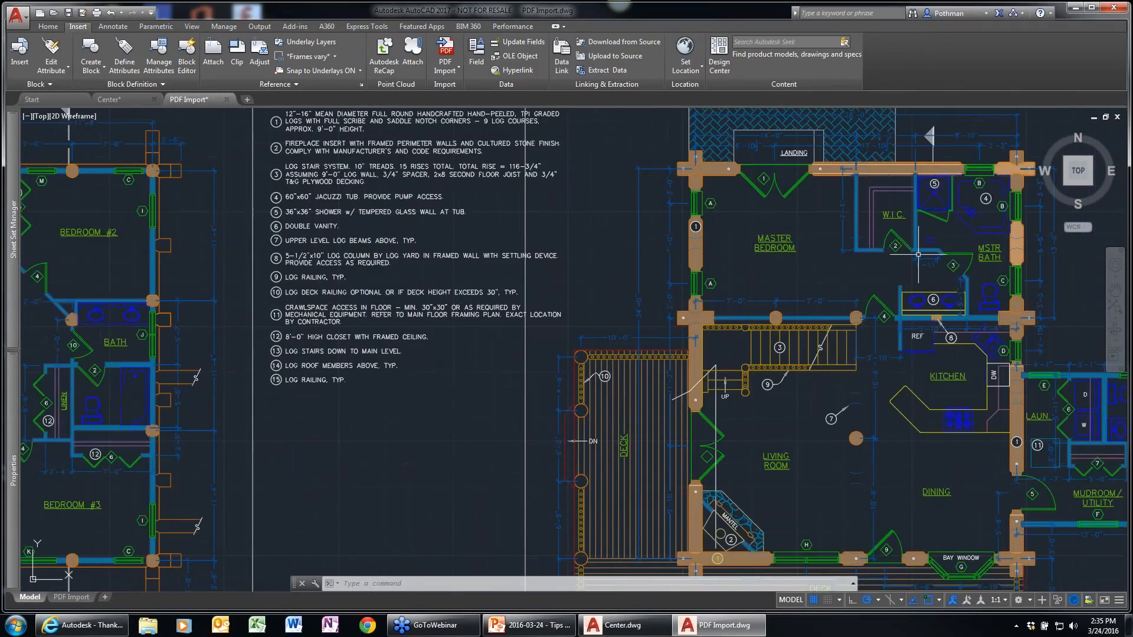
{"action": "scroll", "coordinate": [918, 255], "scroll_direction": "down", "scroll_amount": 2}
{"action": "middle_click_drag", "start_coordinate": [600, 279], "coordinate": [519, 285]}
{"action": "middle_click", "coordinate": [855, 298]}
{"action": "middle_click", "coordinate": [855, 298]}
{"action": "scroll", "coordinate": [943, 138], "scroll_direction": "up", "scroll_amount": 2}
{"action": "middle_click_drag", "start_coordinate": [943, 138], "coordinate": [756, 123]}
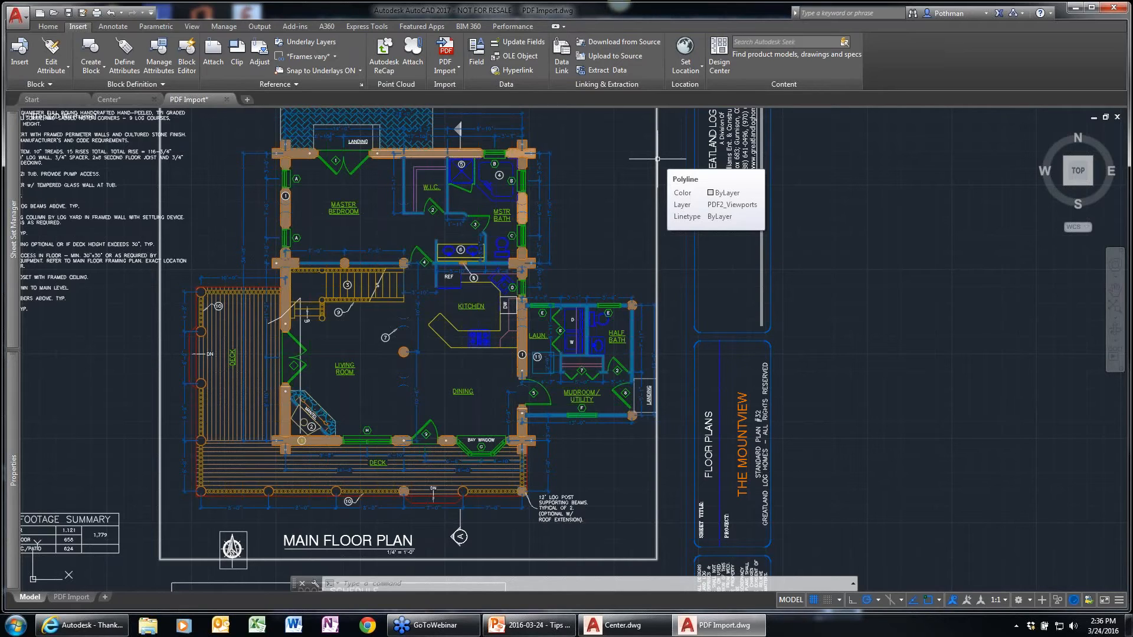
Close the PDF Import drawing without saving and open the Share Design View sheet from the AutoCAD 2017 Launch Demo sheet set.
{"action": "left_click", "coordinate": [227, 100]}
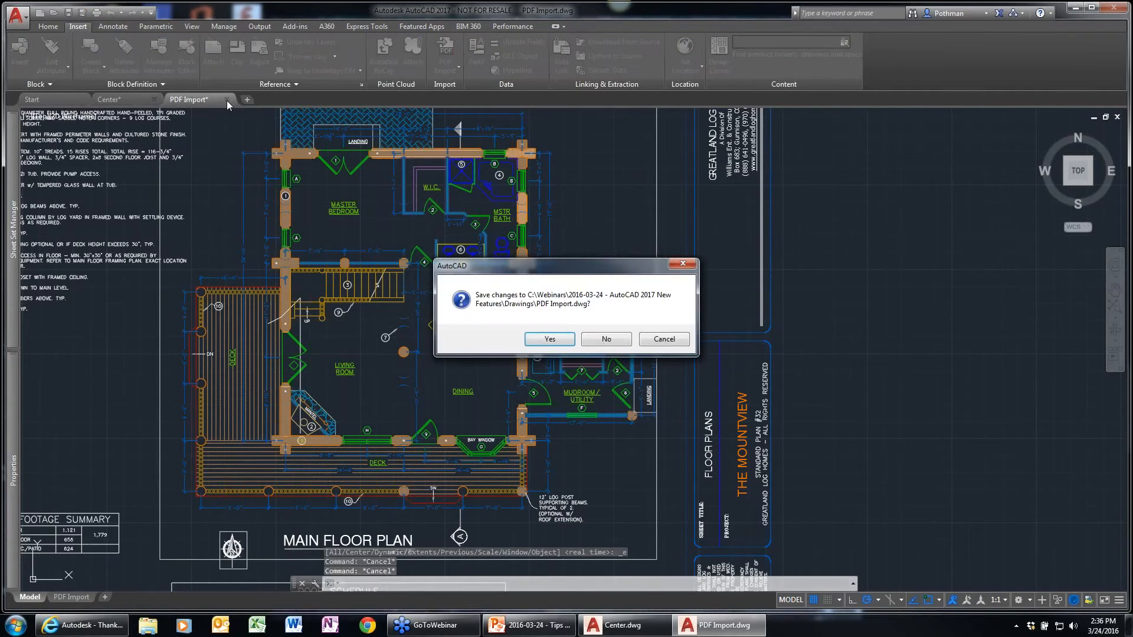
{"action": "left_click", "coordinate": [597, 340]}
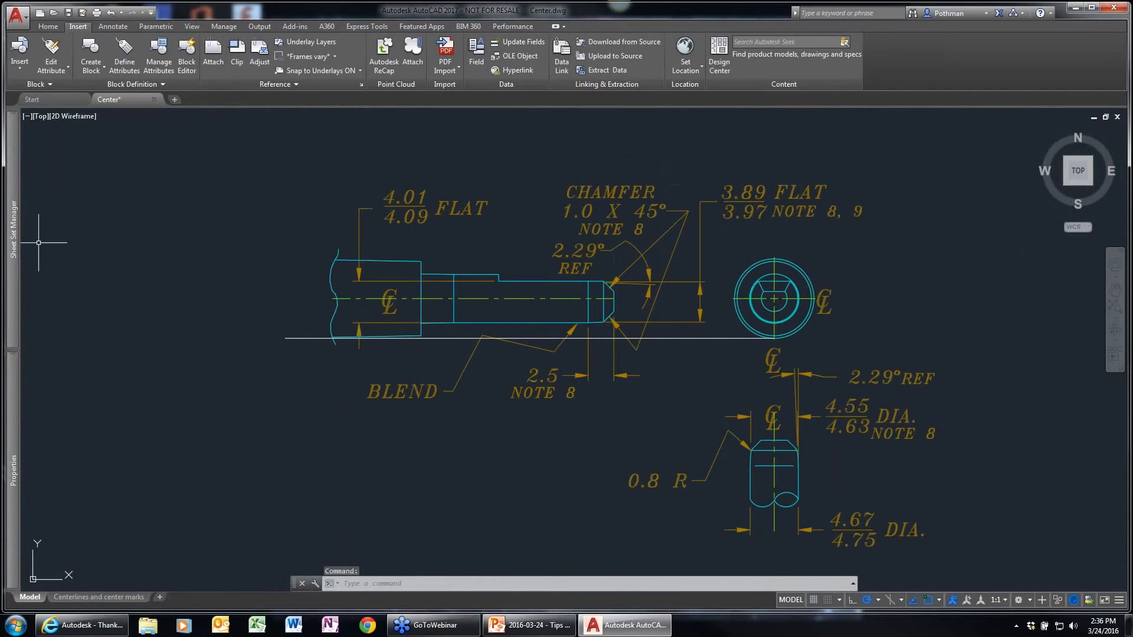
{"action": "mouse_move", "coordinate": [16, 266]}
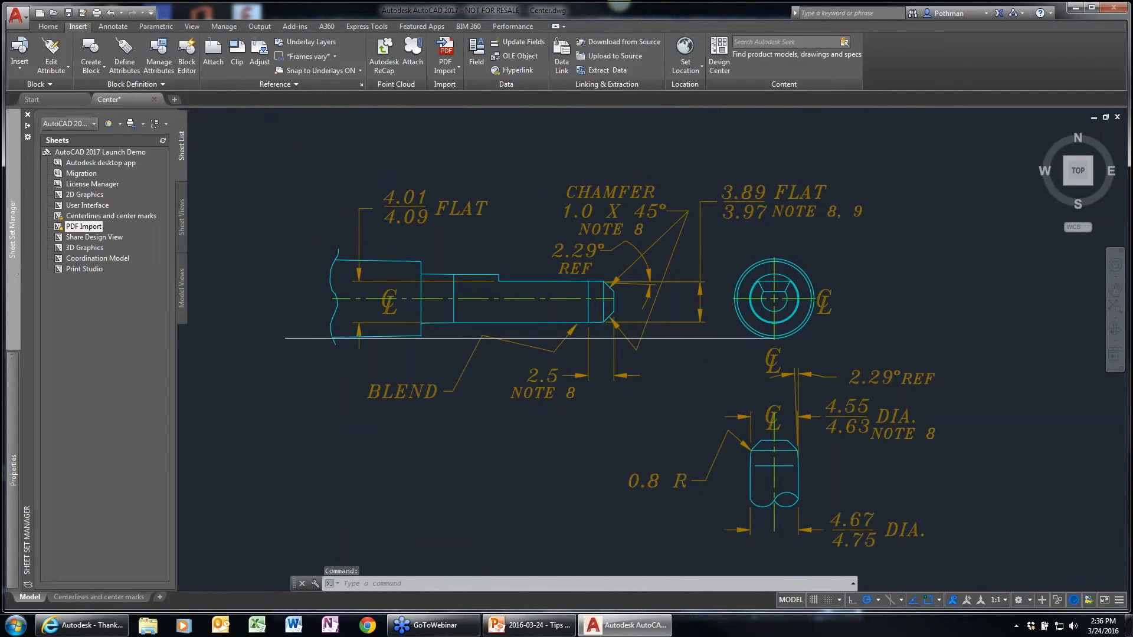
{"action": "double_click", "coordinate": [88, 237]}
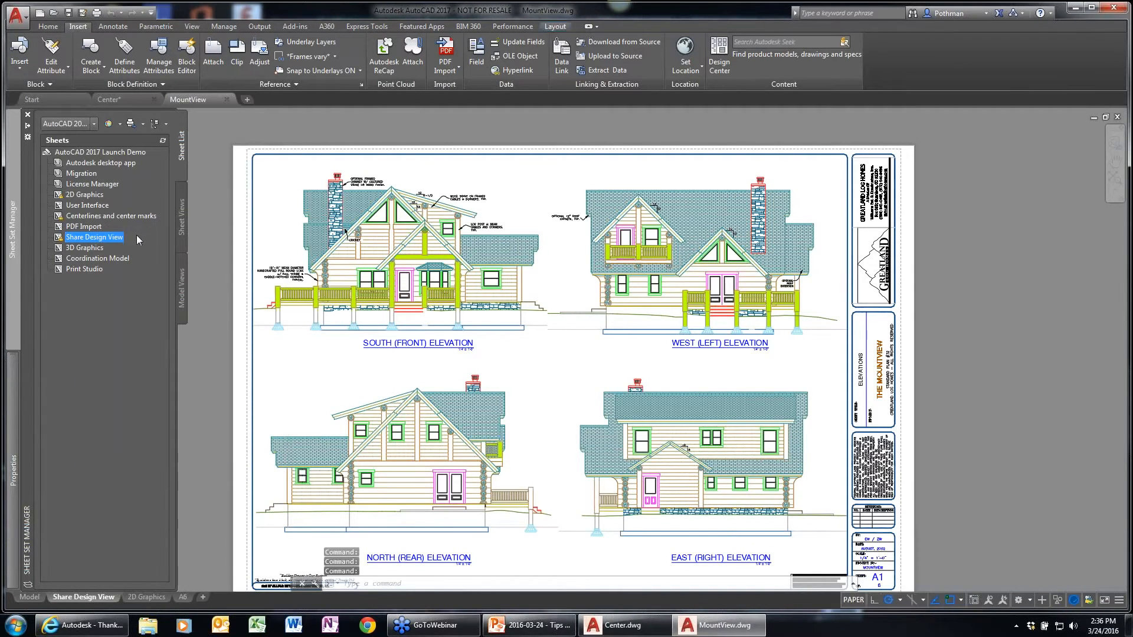
{"action": "mouse_move", "coordinate": [118, 242]}
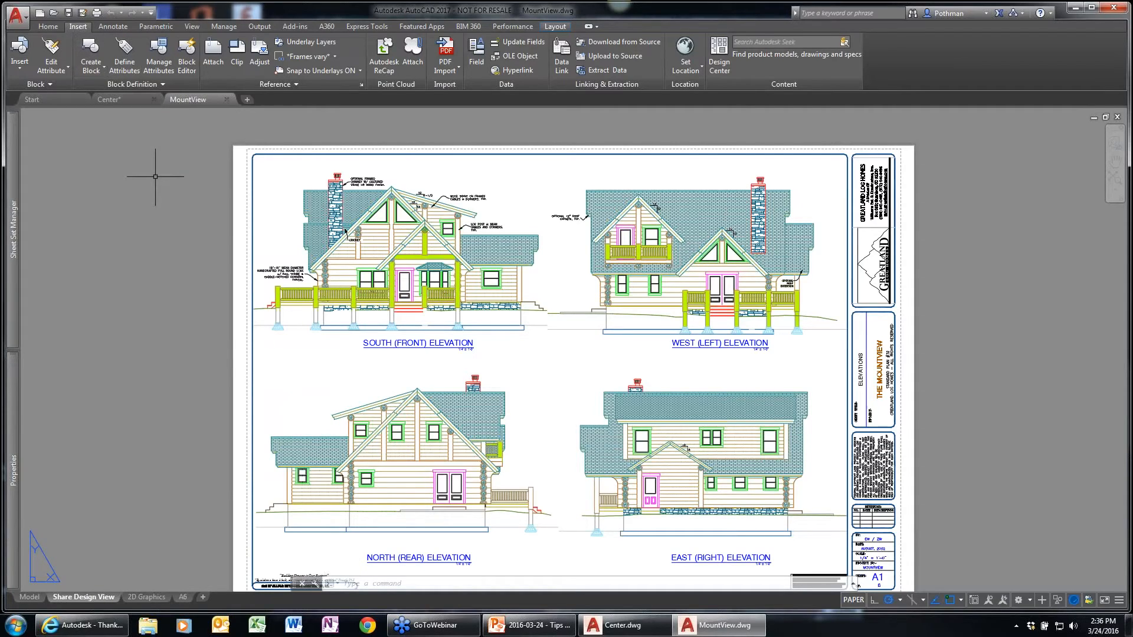
Start Share Design View for the MountView drawing to show its publish options.
{"action": "left_click", "coordinate": [327, 27]}
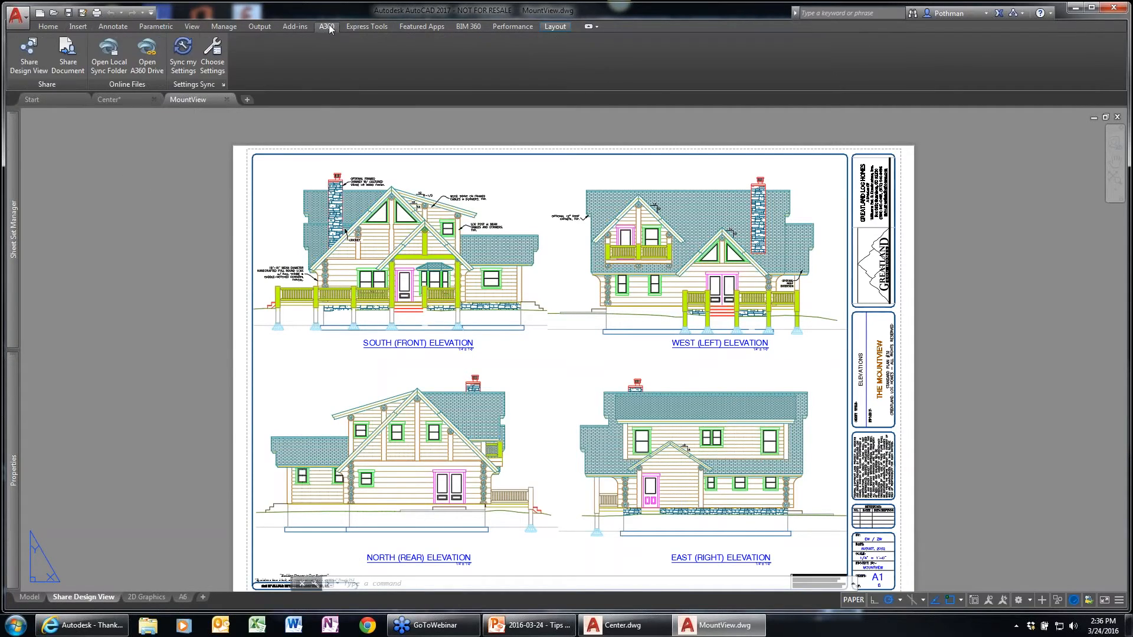
{"action": "left_click", "coordinate": [29, 61]}
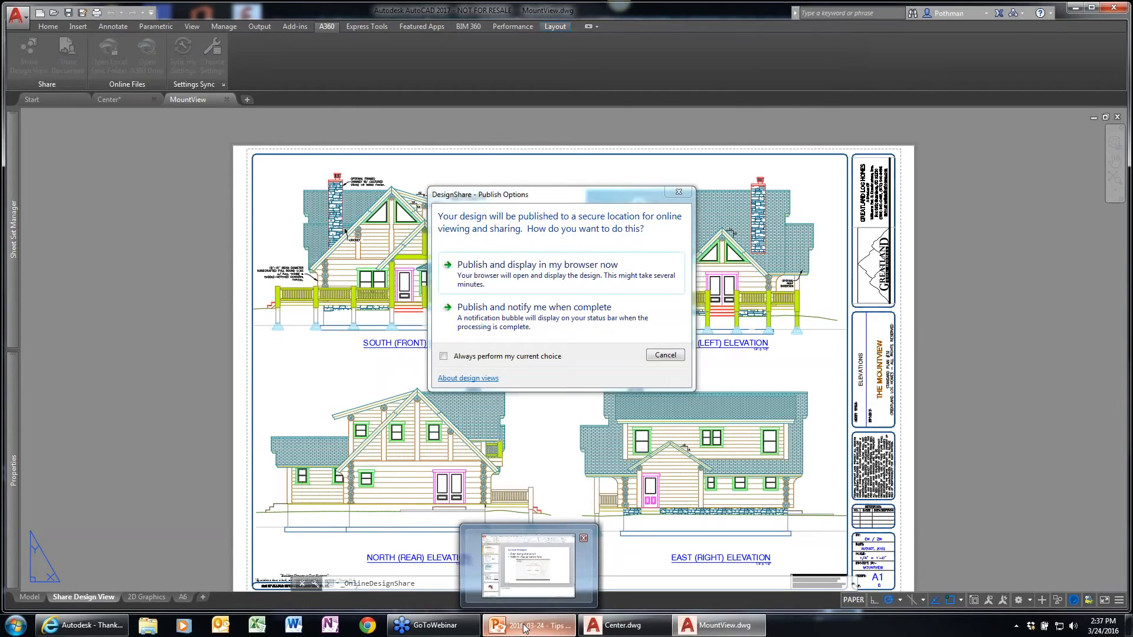
Switch to the PowerPoint presentation, start the slide show from the License Manager slide and advance to the Share Design View slide.
{"action": "left_click", "coordinate": [519, 564]}
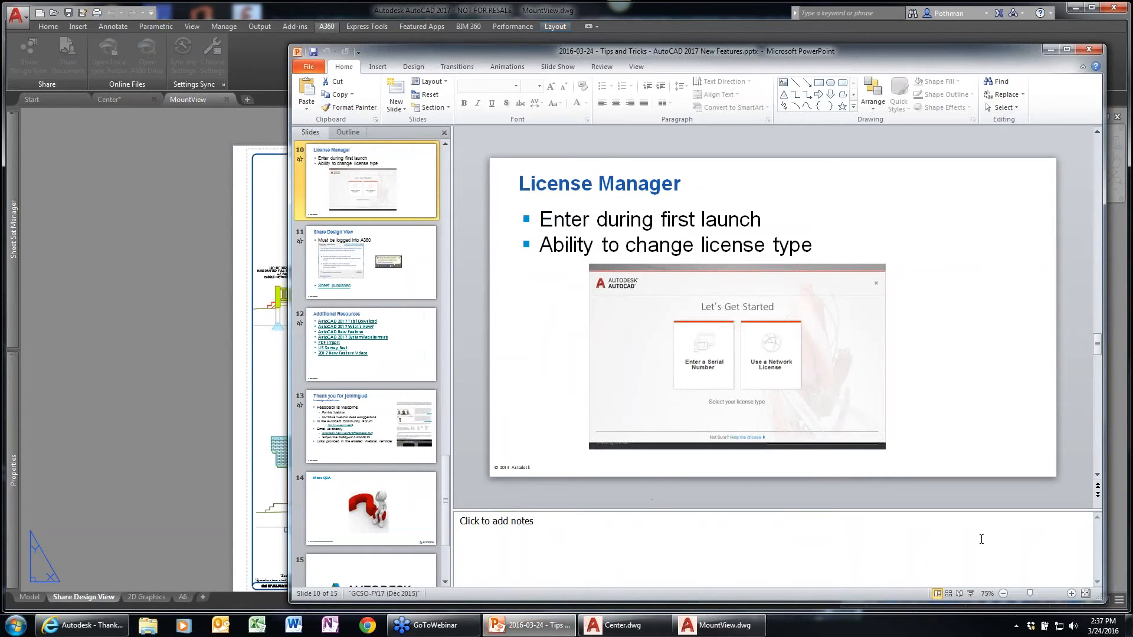
{"action": "left_click", "coordinate": [970, 594]}
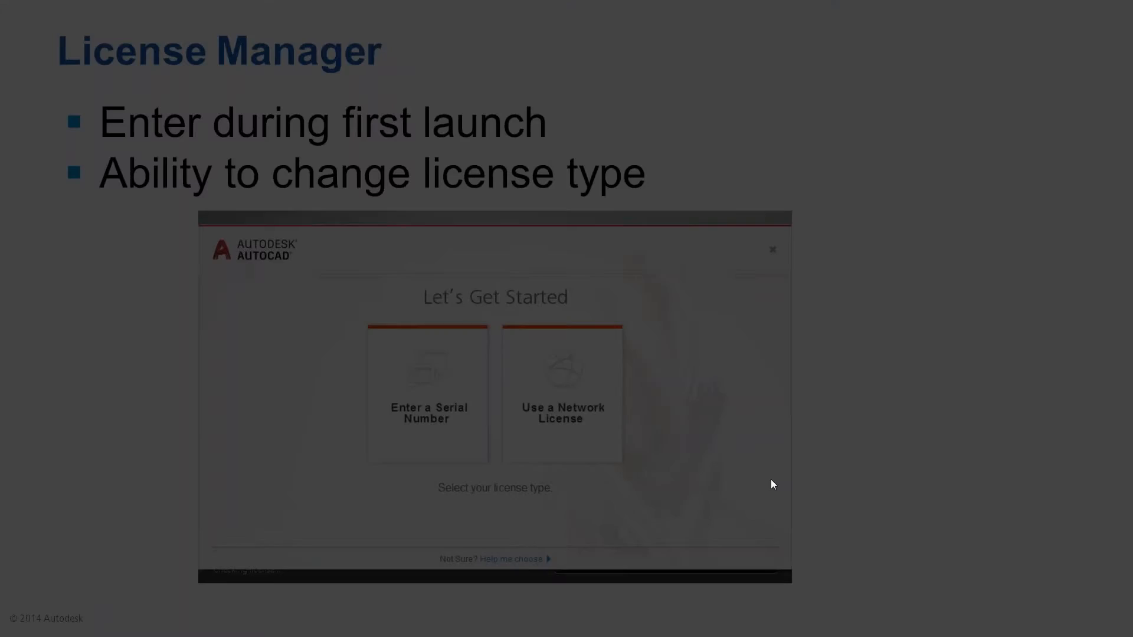
{"action": "key", "text": "Right"}
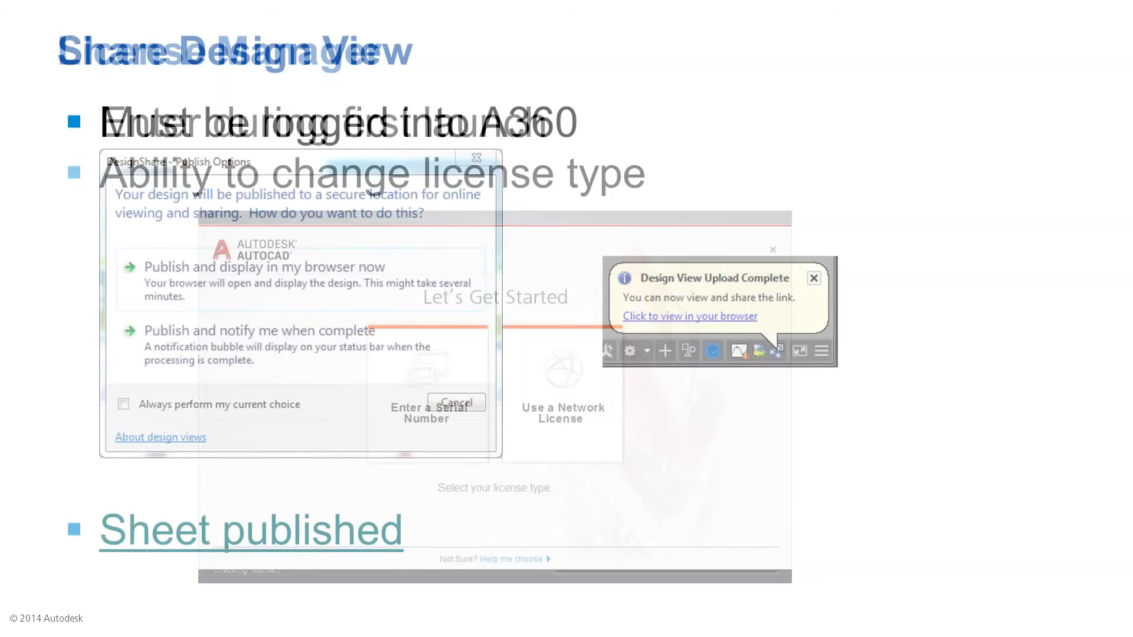
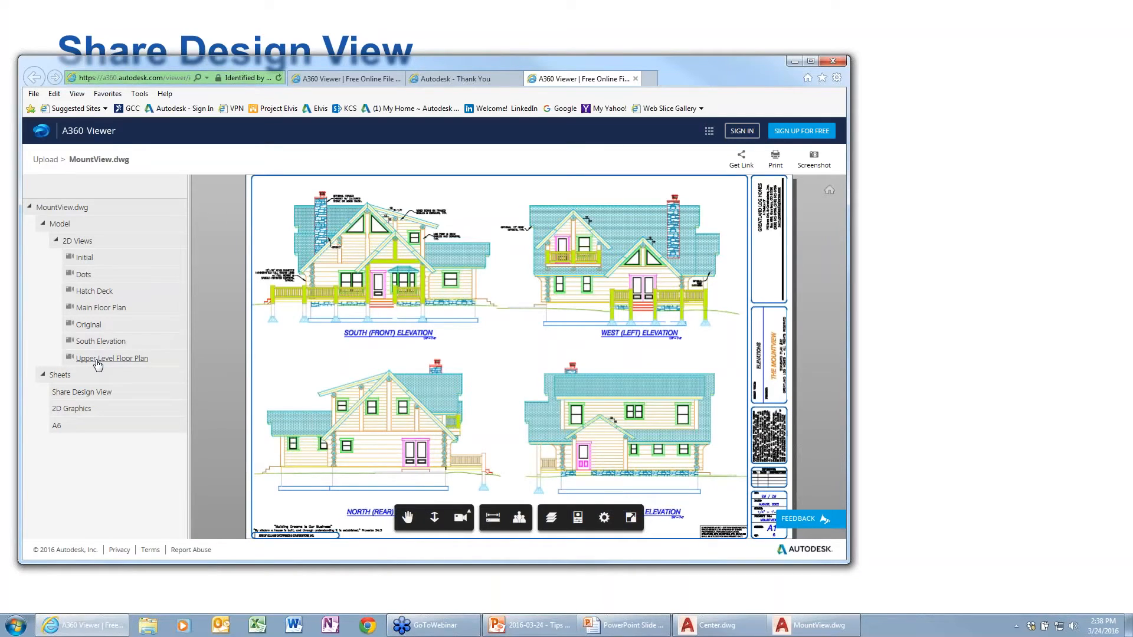
View the Upper Level Floor Plan of the published MountView.dwg in A360 Viewer, and switch back to the MountView drawing in AutoCAD.
{"action": "left_click", "coordinate": [97, 360]}
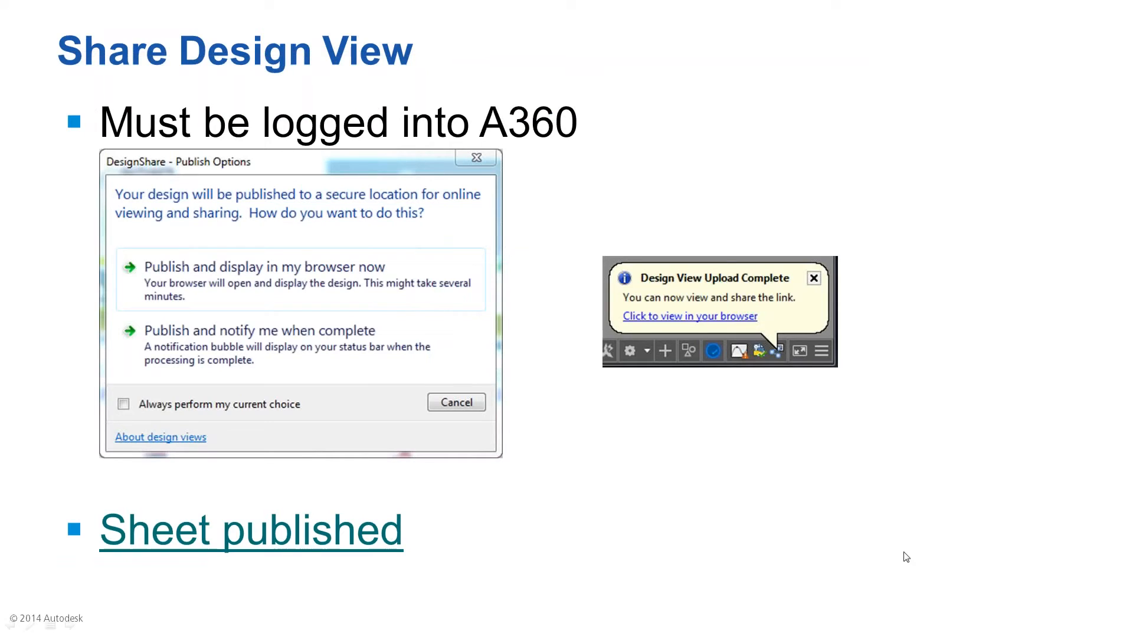
{"action": "key", "text": "alt+Tab"}
{"action": "key", "text": "alt+Tab"}
{"action": "key", "text": "alt+Tab"}
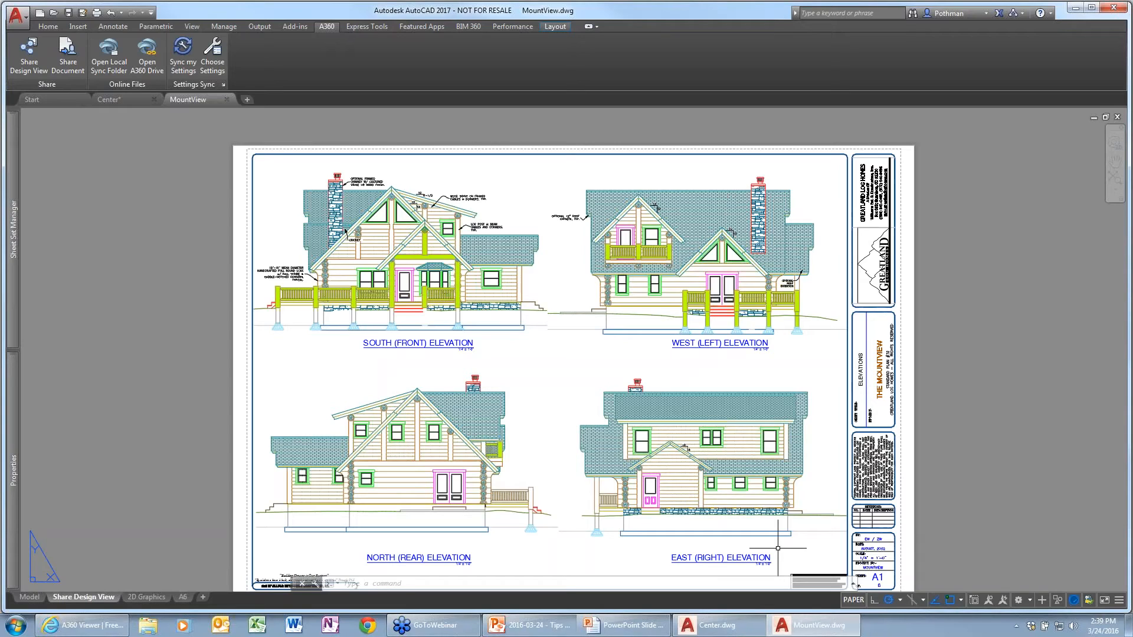
Open the 3D Graphics sheet from the AutoCAD 2017 Launch Demo sheet set.
{"action": "key", "text": "Escape"}
{"action": "mouse_move", "coordinate": [13, 231]}
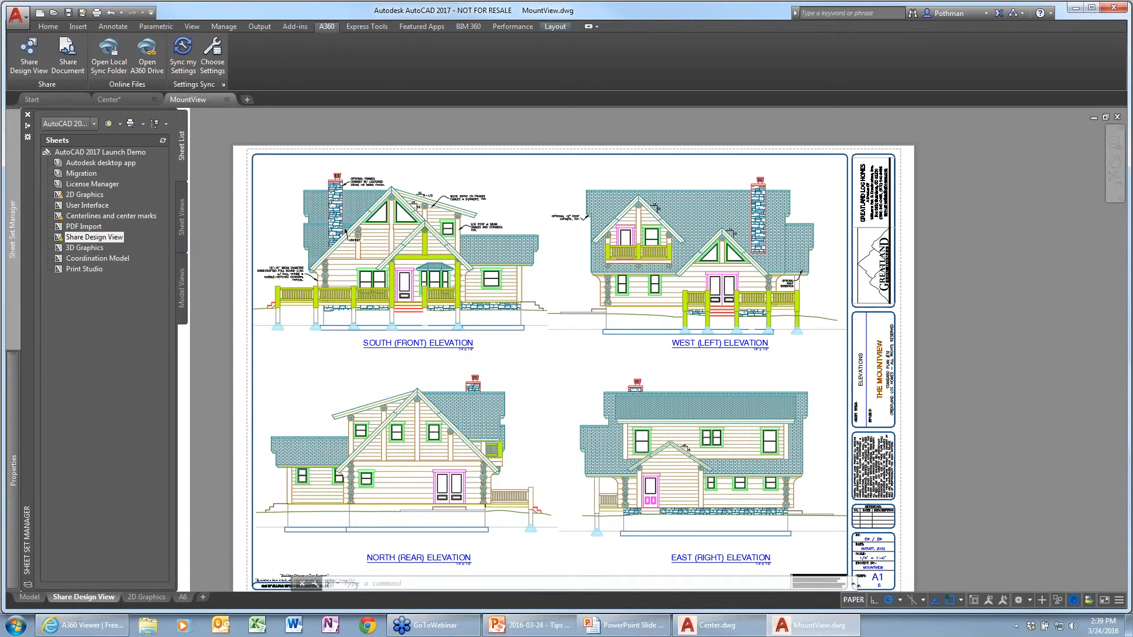
{"action": "left_click", "coordinate": [96, 248]}
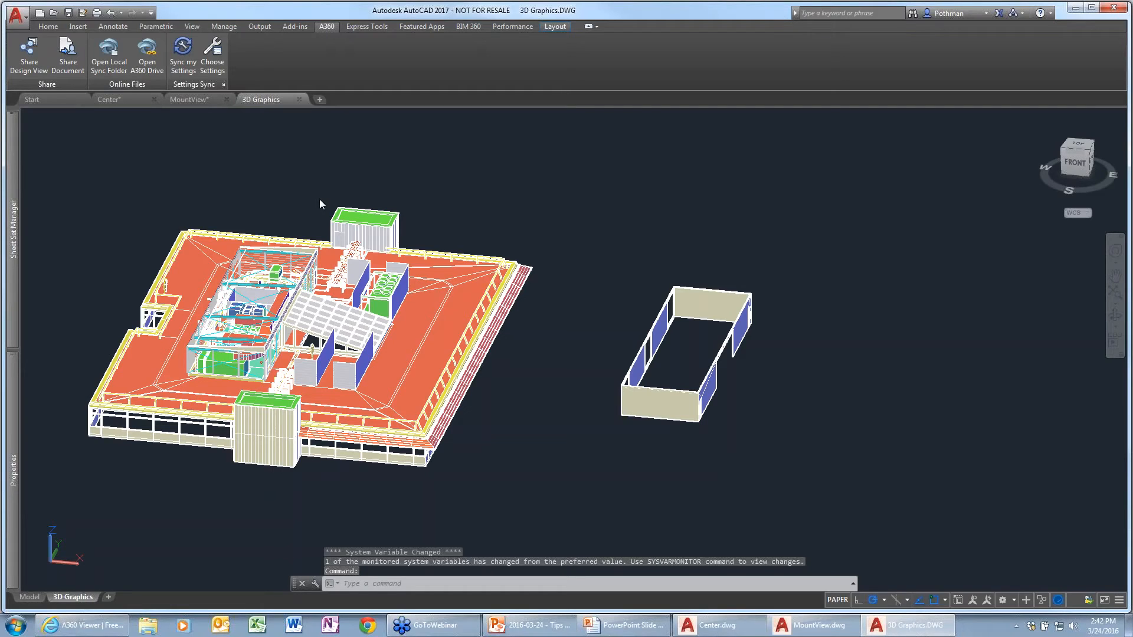
Switch the 3D Graphics drawing to model space and orbit the building model in 3D to view its display while rotating.
{"action": "key", "text": "Escape"}
{"action": "key", "text": "Escape"}
{"action": "key", "text": "ctrl+Page_Up"}
{"action": "type", "text": "orbit"}
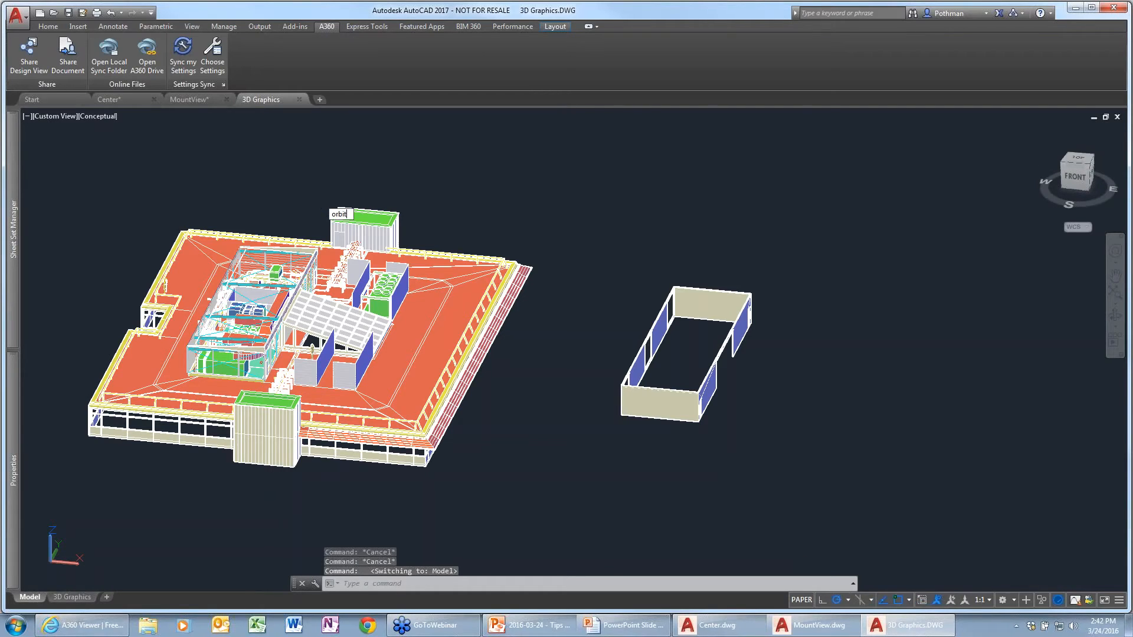
{"action": "key", "text": "Escape"}
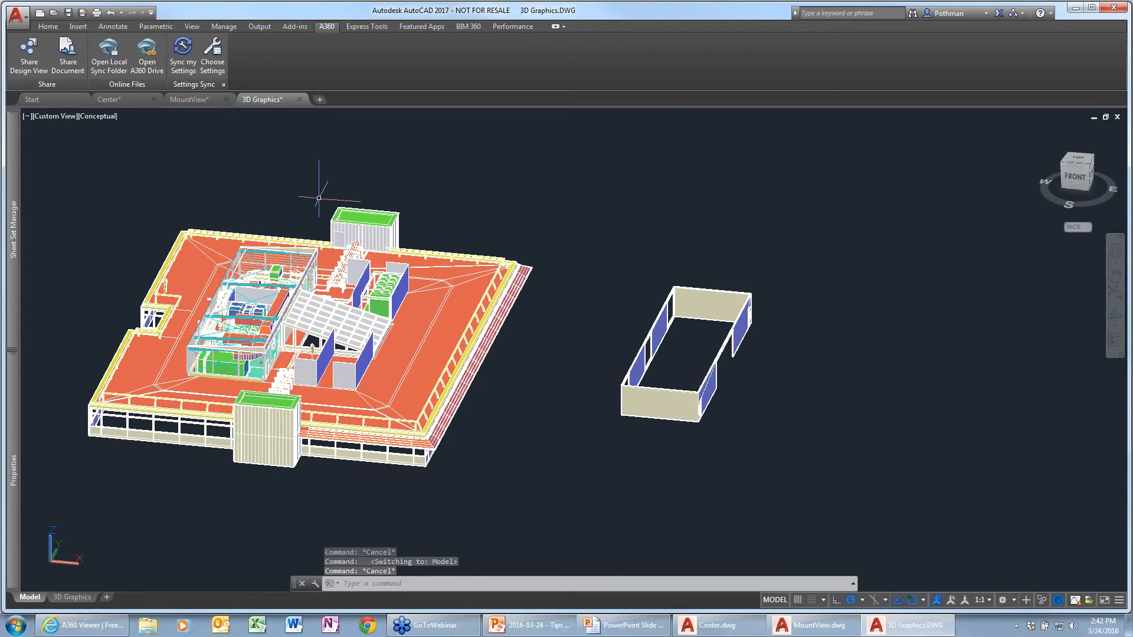
{"action": "type", "text": "3dorbit"}
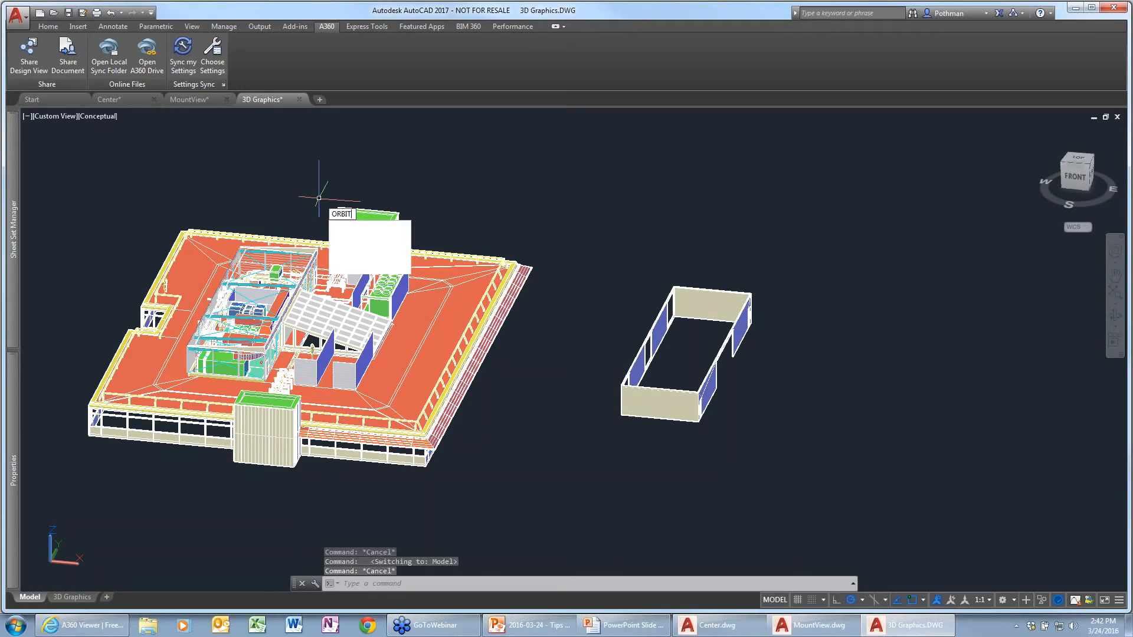
{"action": "key", "text": "Return"}
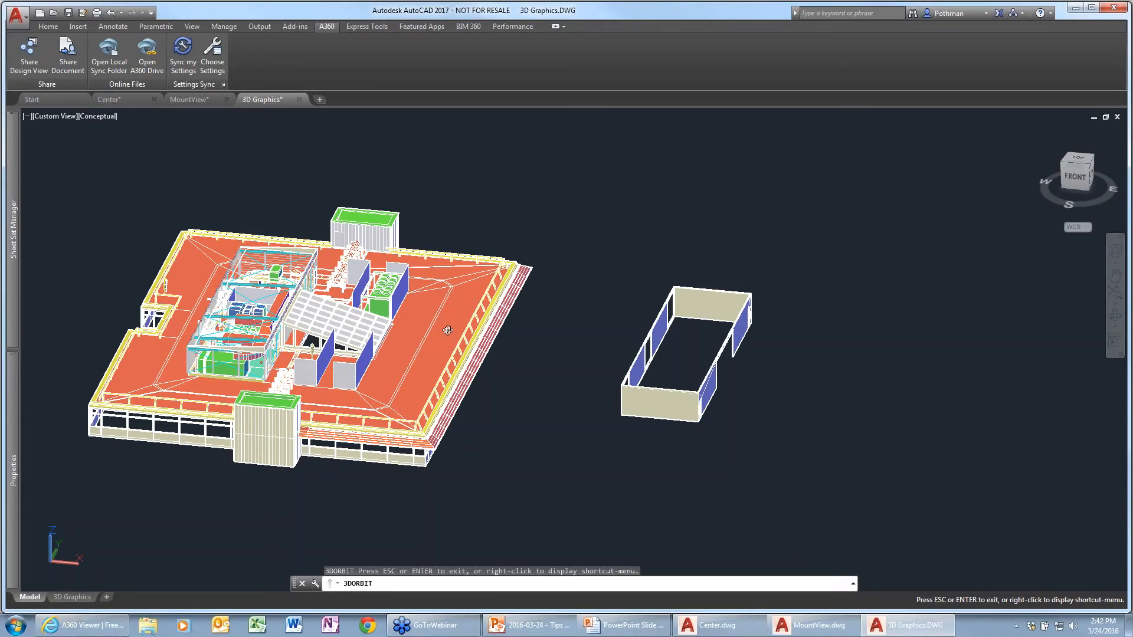
{"action": "left_click_drag", "start_coordinate": [449, 328], "coordinate": [372, 331]}
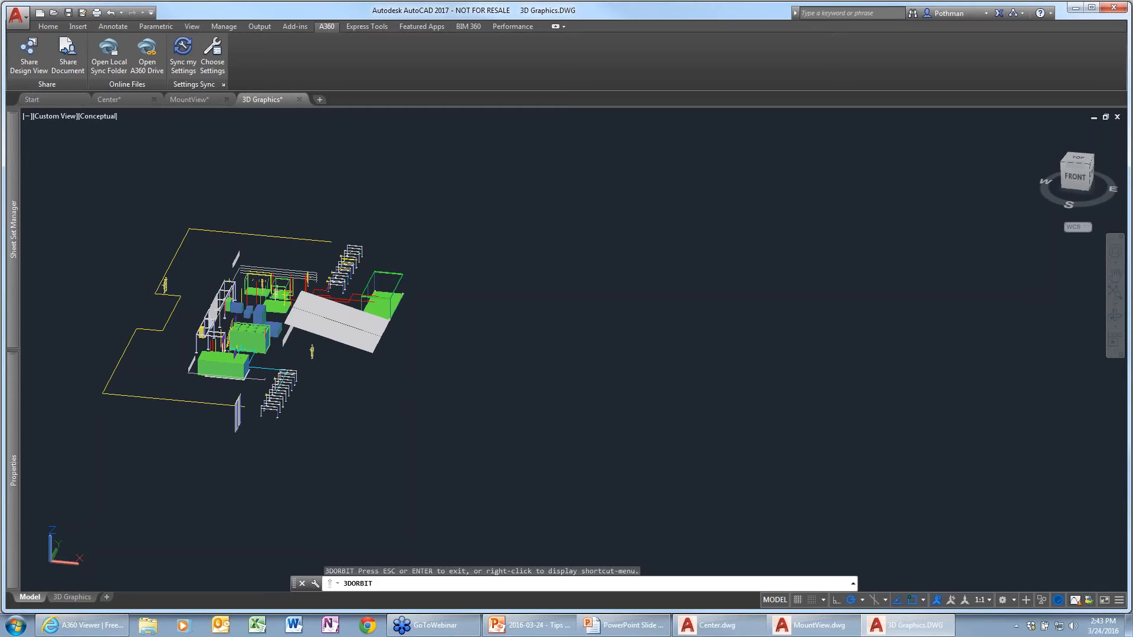
{"action": "key", "text": "Escape"}
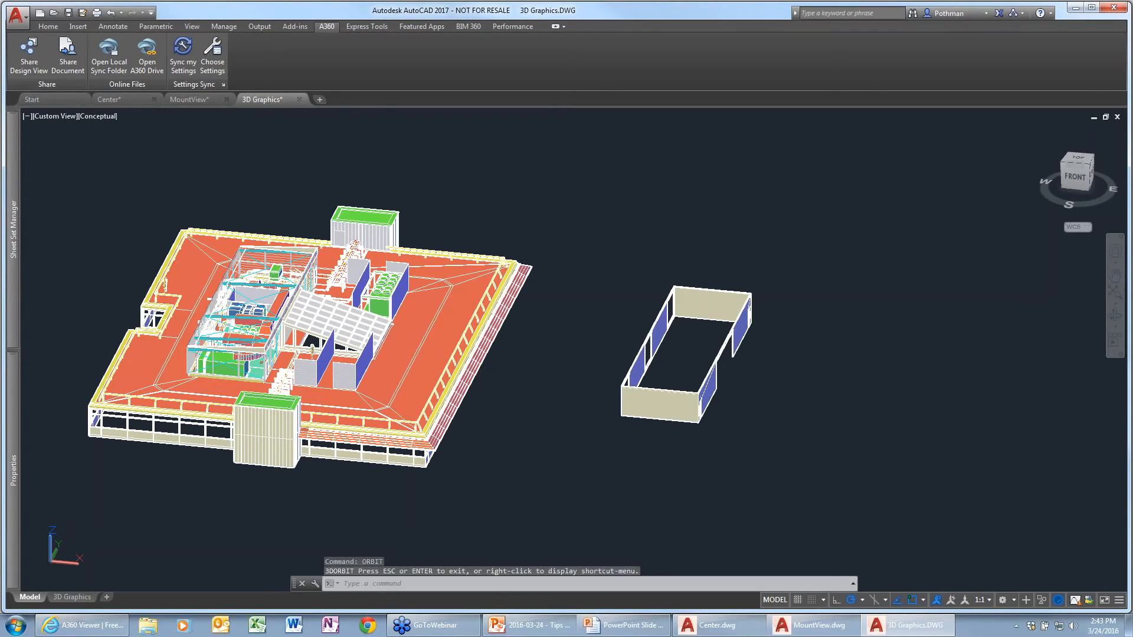
{"action": "key", "text": "Escape"}
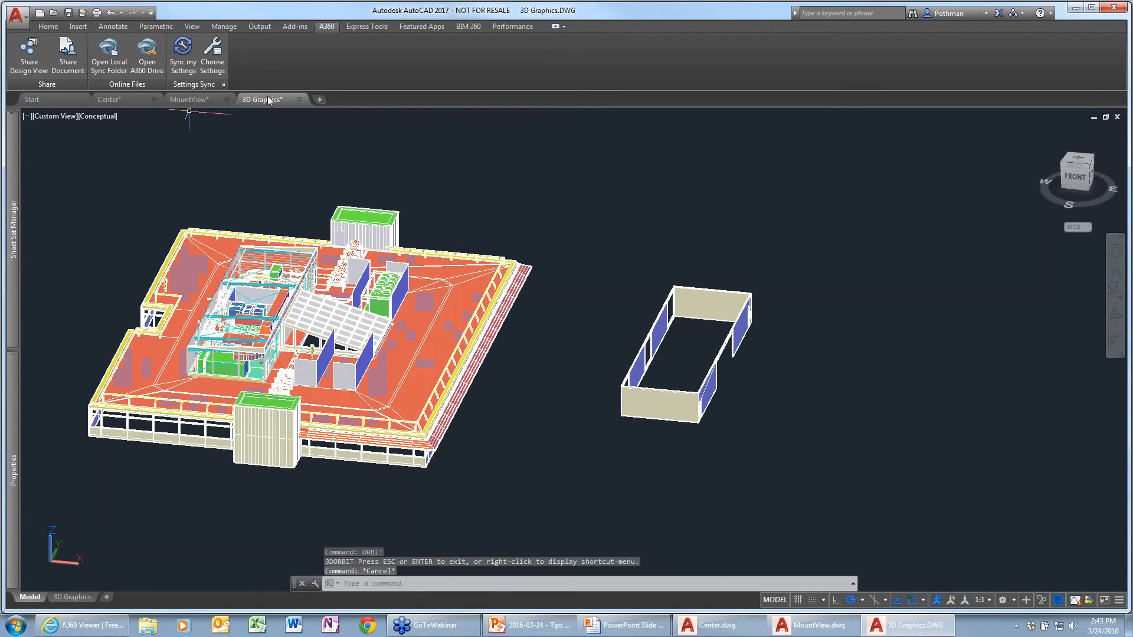
Close the MountView and Center drawings without saving.
{"action": "left_click", "coordinate": [227, 99]}
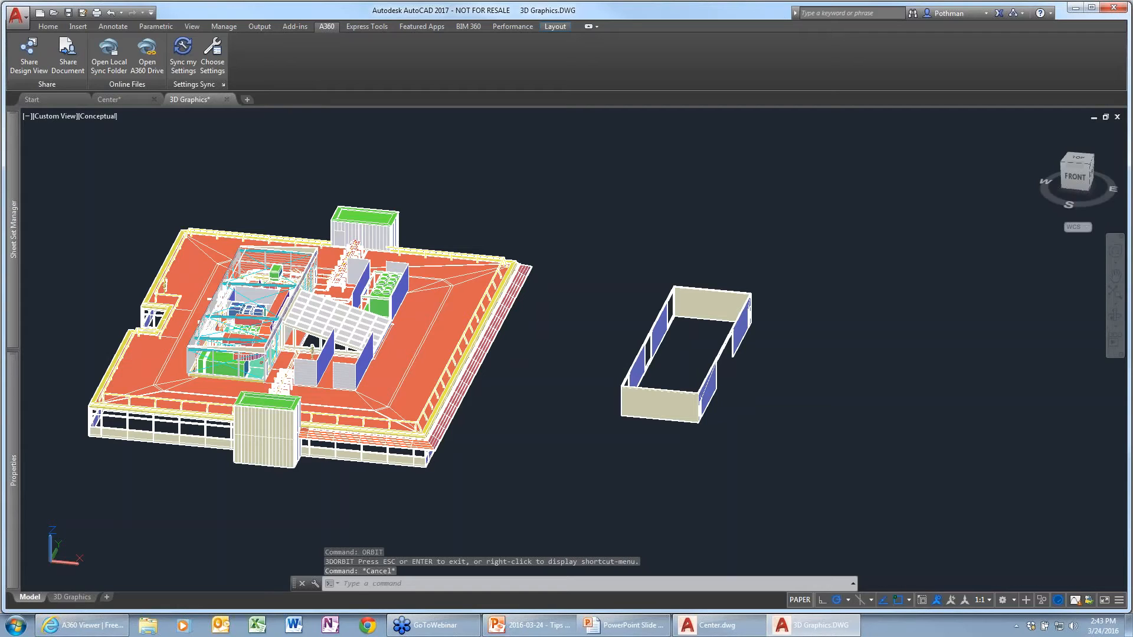
{"action": "left_click", "coordinate": [138, 97]}
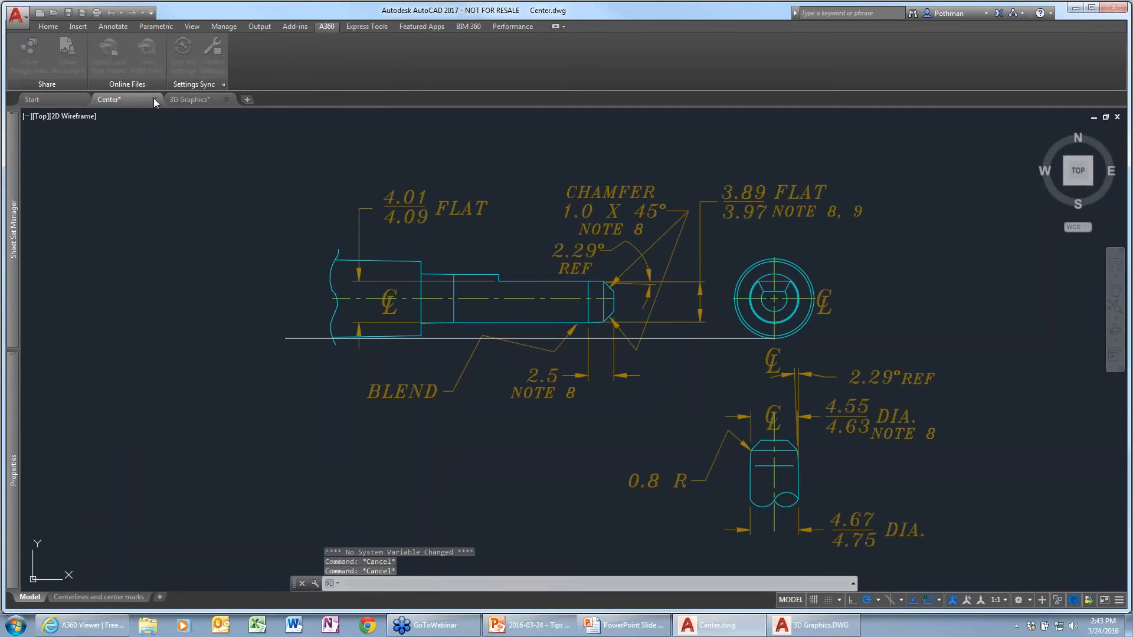
{"action": "left_click", "coordinate": [154, 99]}
{"action": "left_click", "coordinate": [611, 343]}
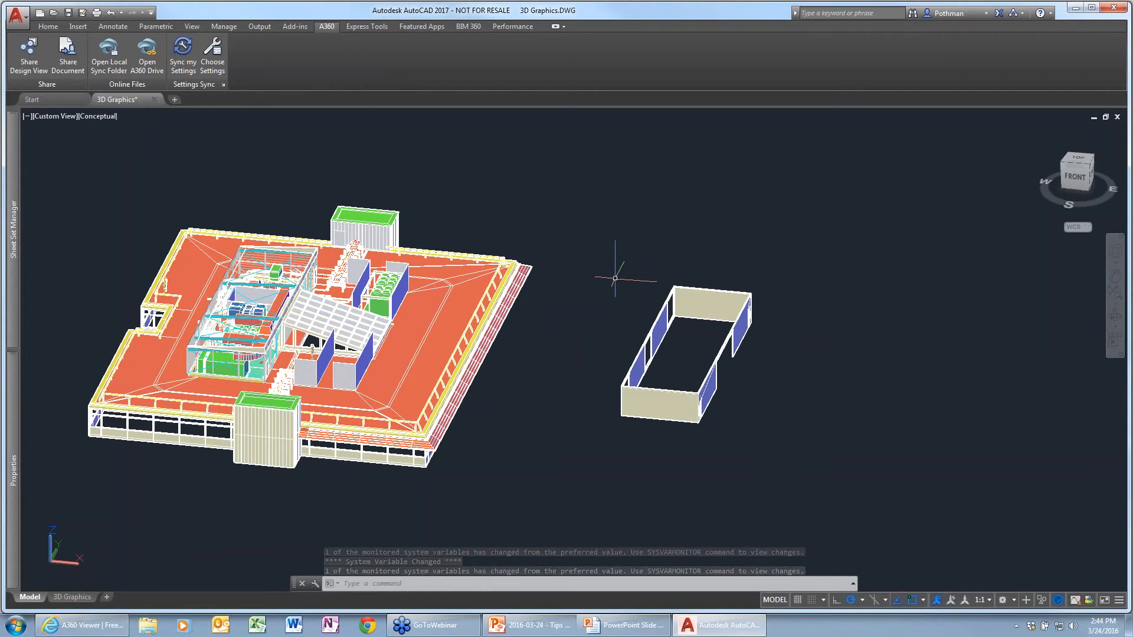
Orbit the building model with 3DORBIT to view it from its front-right corner.
{"action": "type", "text": "3do"}
{"action": "key", "text": "Return"}
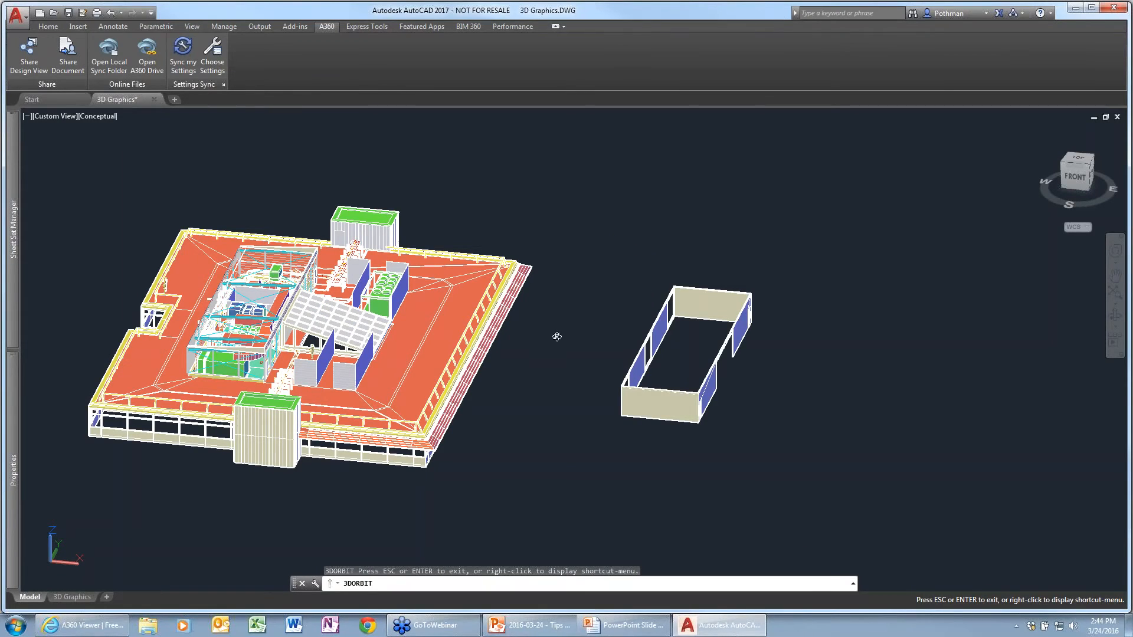
{"action": "left_click_drag", "start_coordinate": [672, 309], "coordinate": [313, 314]}
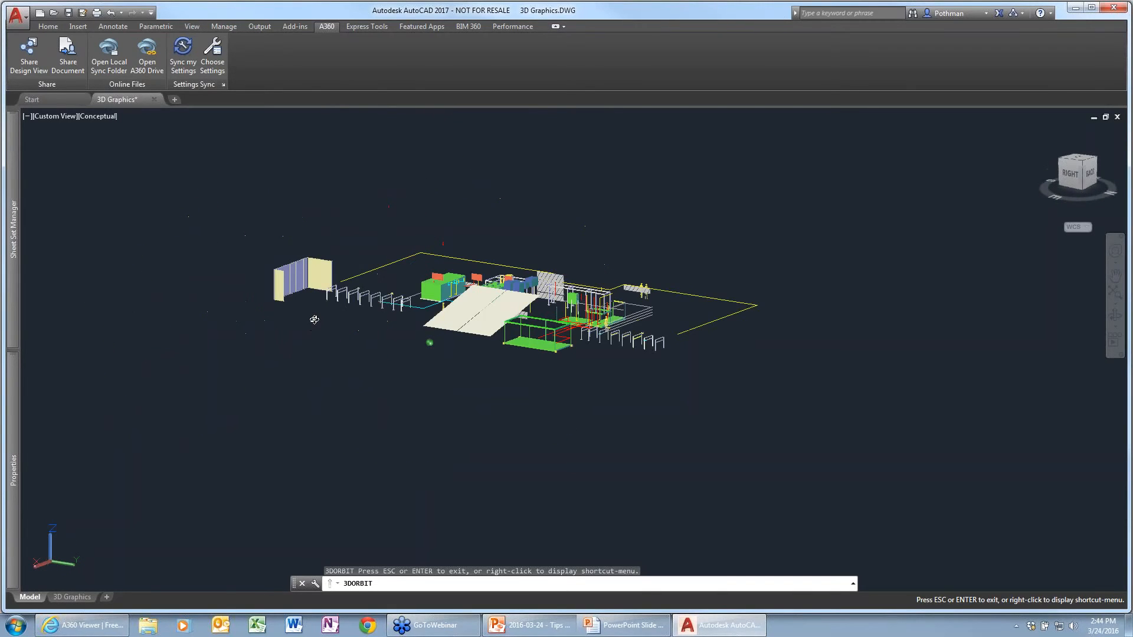
{"action": "mouse_move", "coordinate": [478, 369]}
{"action": "left_mouse_down"}
{"action": "mouse_move", "coordinate": [672, 379]}
{"action": "mouse_move", "coordinate": [619, 299]}
{"action": "mouse_move", "coordinate": [465, 293]}
{"action": "mouse_move", "coordinate": [475, 326]}
{"action": "mouse_move", "coordinate": [461, 364]}
{"action": "mouse_move", "coordinate": [466, 353]}
{"action": "left_mouse_up"}
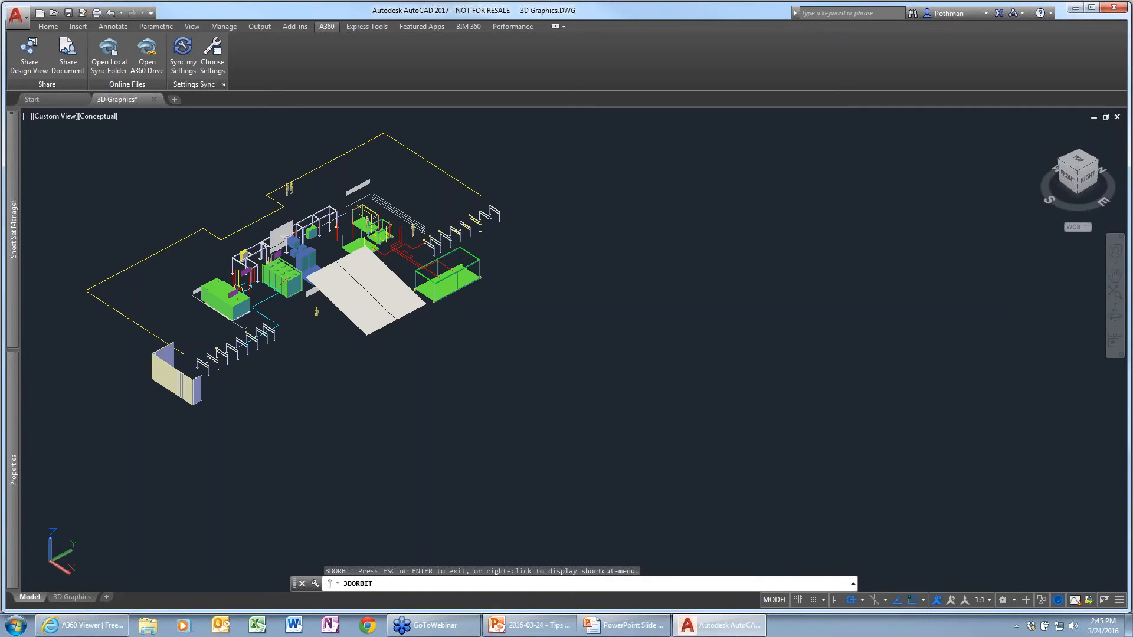
{"action": "key", "text": "Escape"}
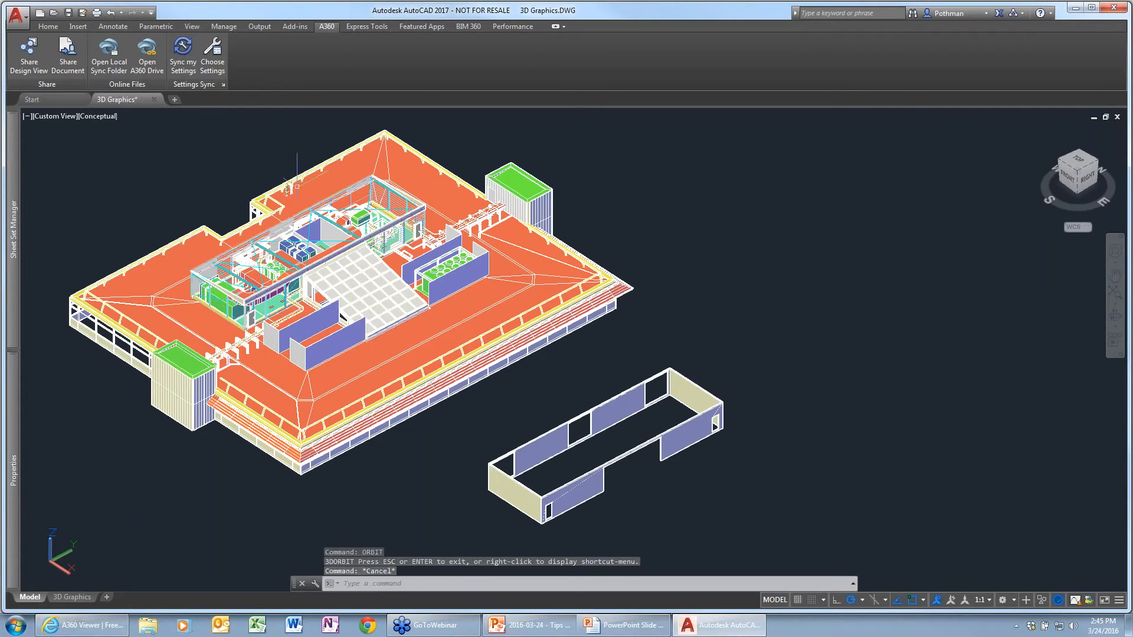
Close the 3D Graphics drawing without saving and open the Coordination Model sheet, showing its model space.
{"action": "left_click", "coordinate": [153, 99]}
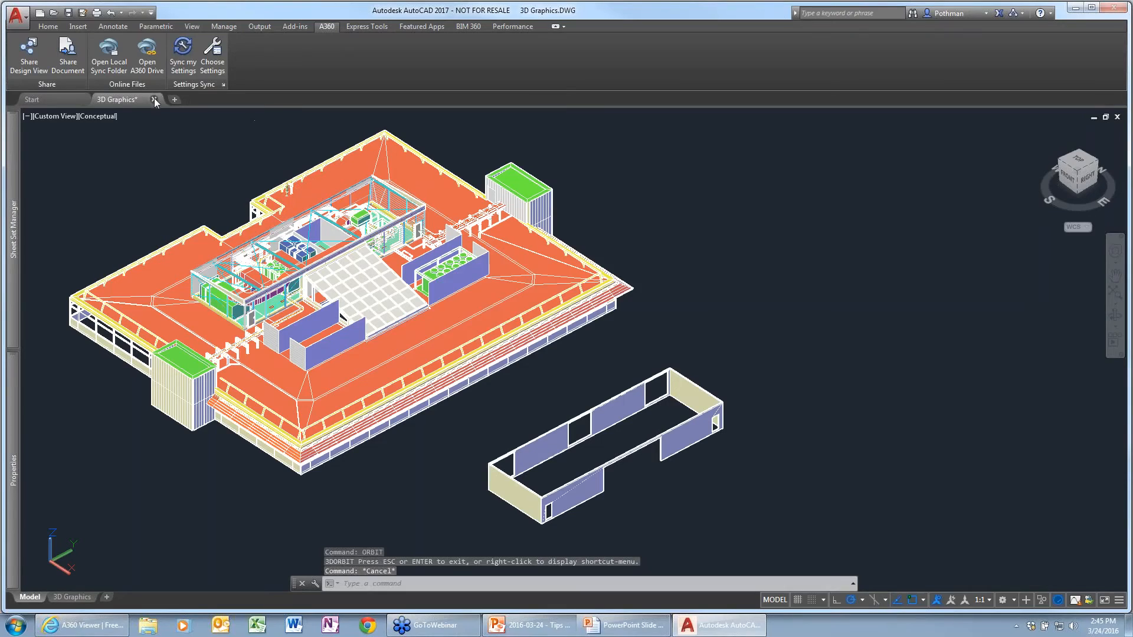
{"action": "left_click", "coordinate": [607, 340]}
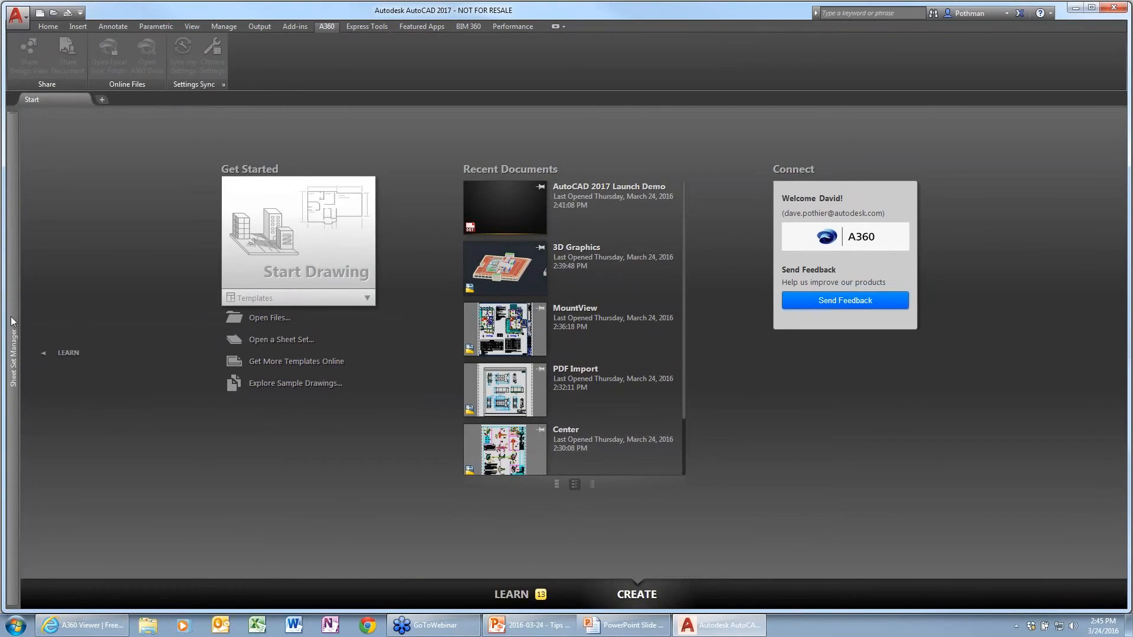
{"action": "mouse_move", "coordinate": [14, 322]}
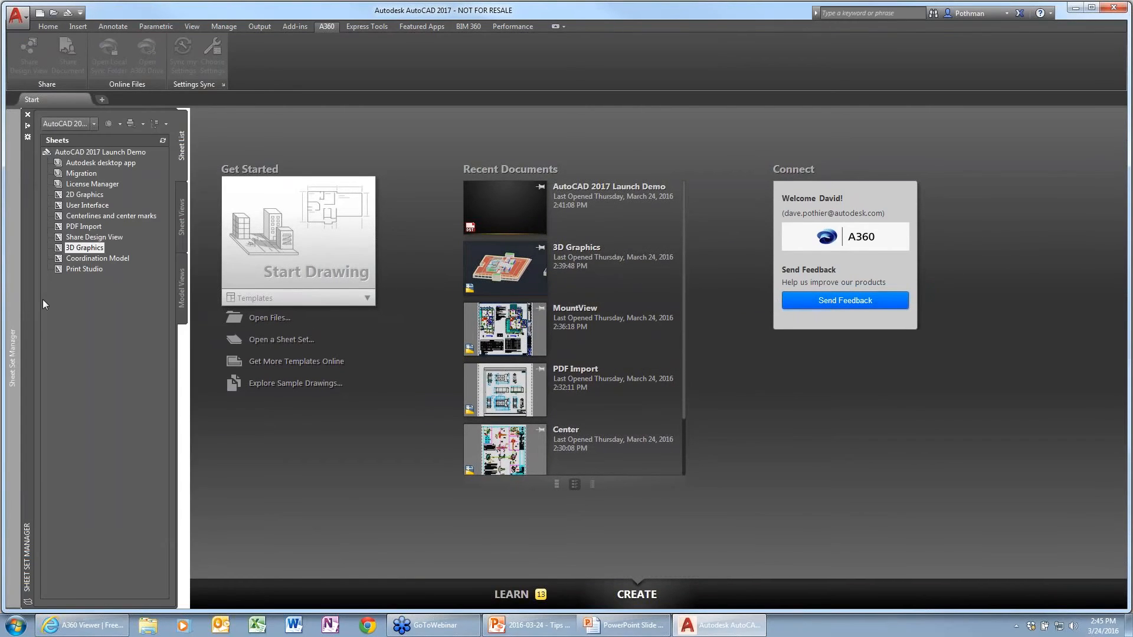
{"action": "double_click", "coordinate": [93, 259]}
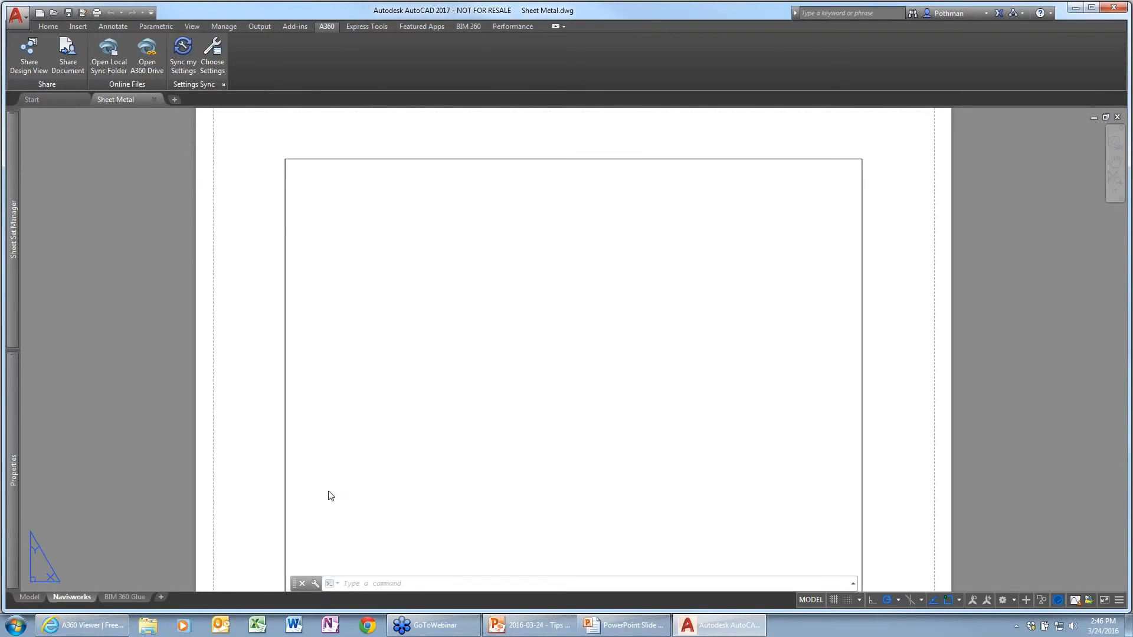
{"action": "left_click", "coordinate": [30, 598]}
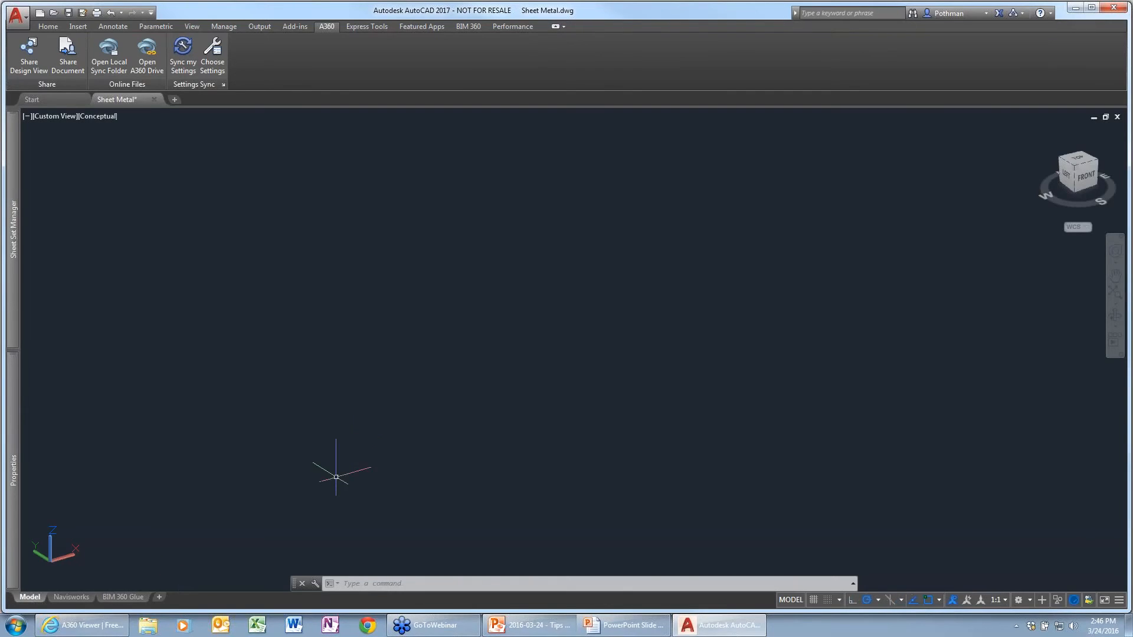
Change the workspace to 3D Modeling.
{"action": "left_click", "coordinate": [78, 26]}
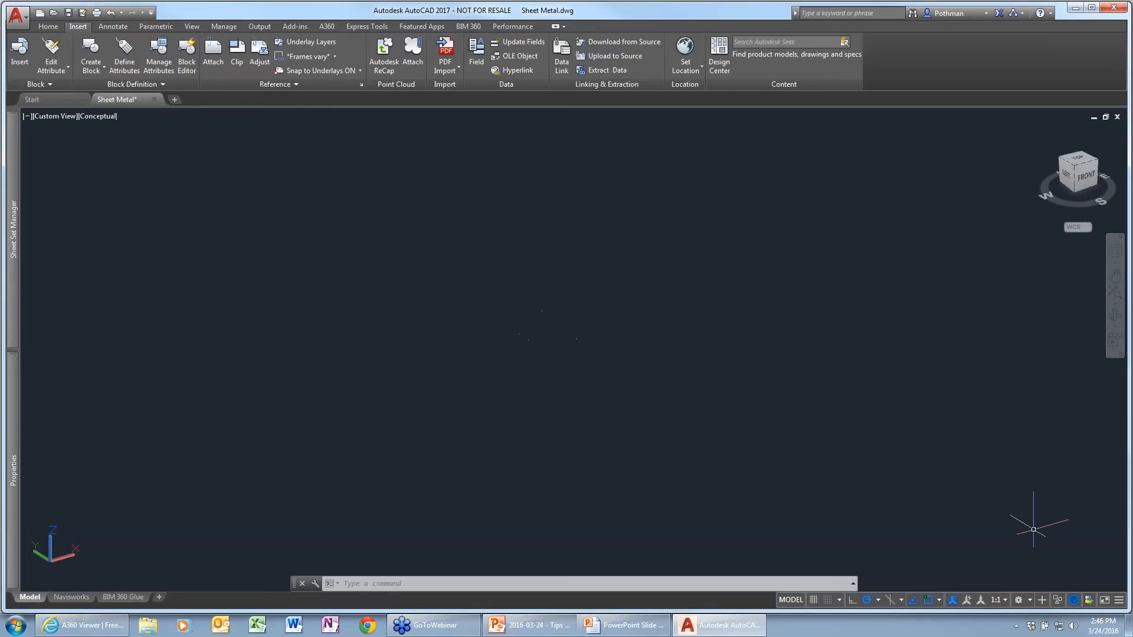
{"action": "left_click", "coordinate": [1030, 600]}
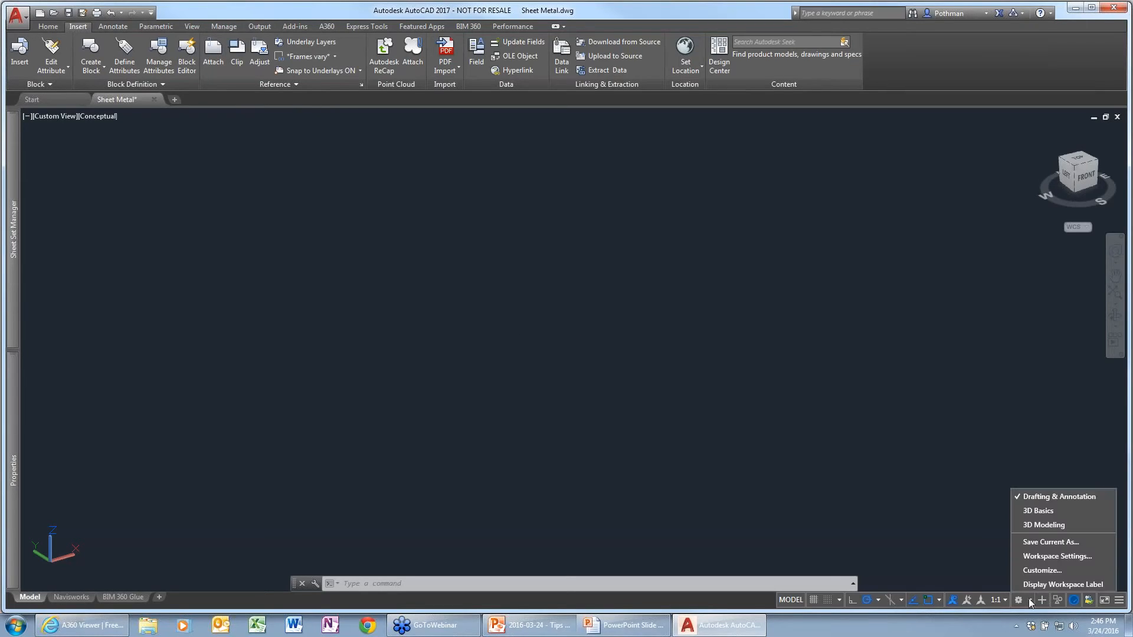
{"action": "left_click", "coordinate": [1038, 525]}
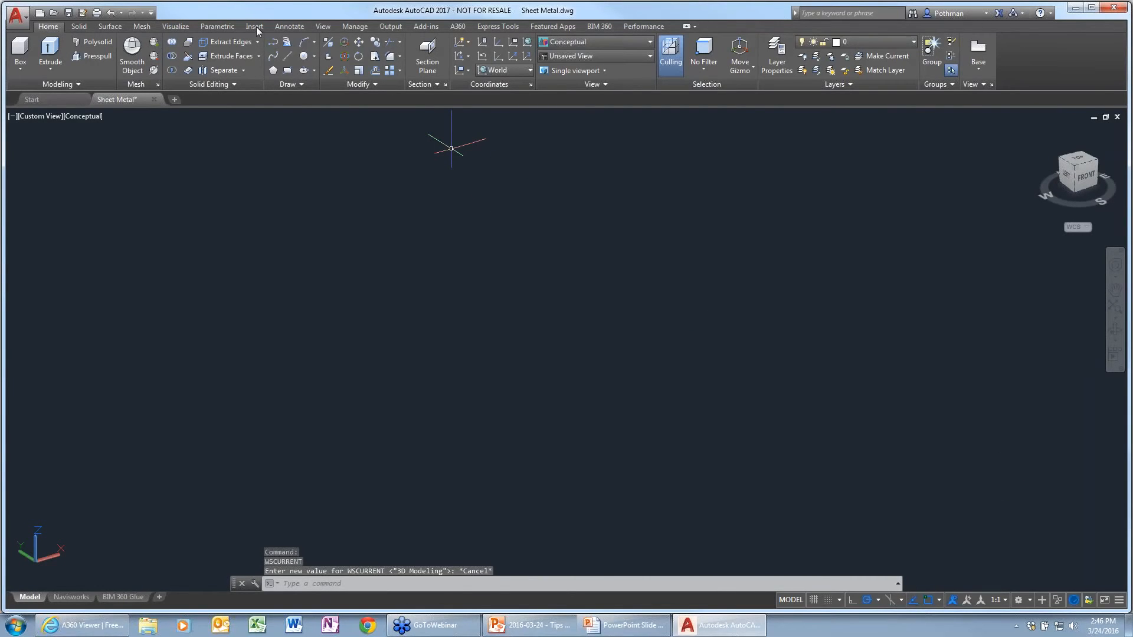
Start attaching a reference file and limit the file type to Navisworks files (*.nwc, *.nwd).
{"action": "left_click", "coordinate": [255, 27]}
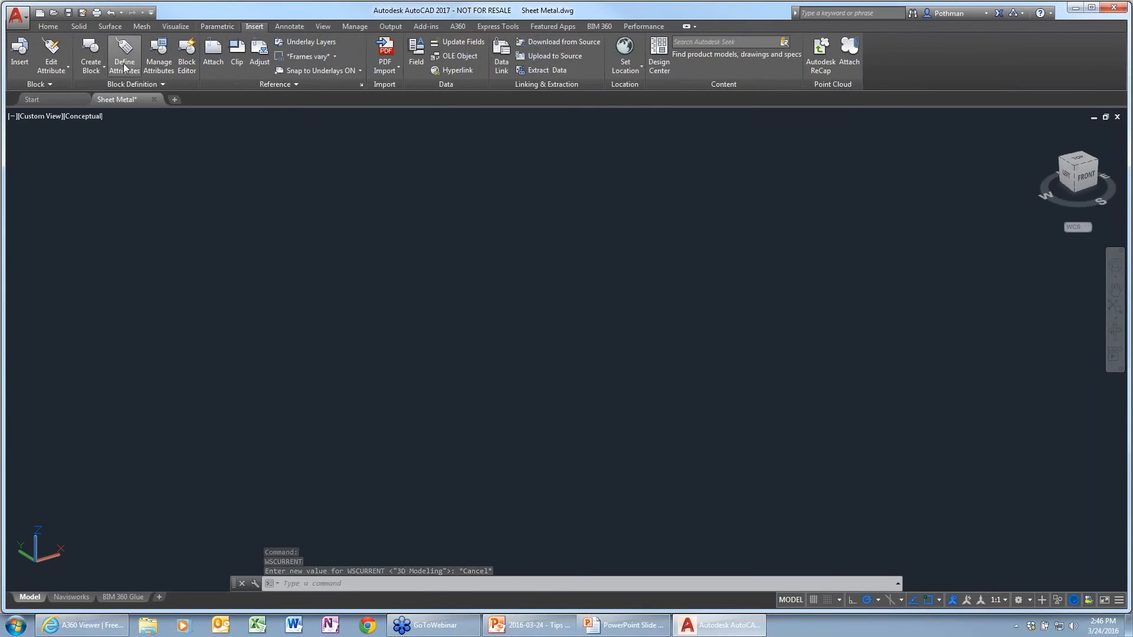
{"action": "left_click", "coordinate": [213, 56]}
{"action": "left_click", "coordinate": [573, 445]}
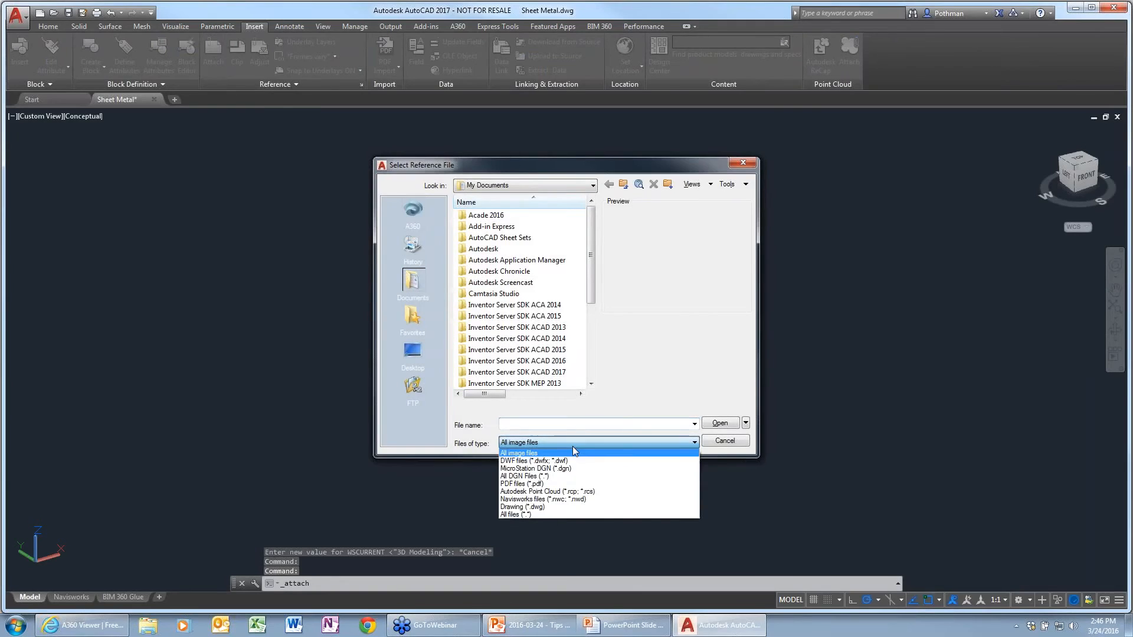
{"action": "left_click", "coordinate": [543, 499]}
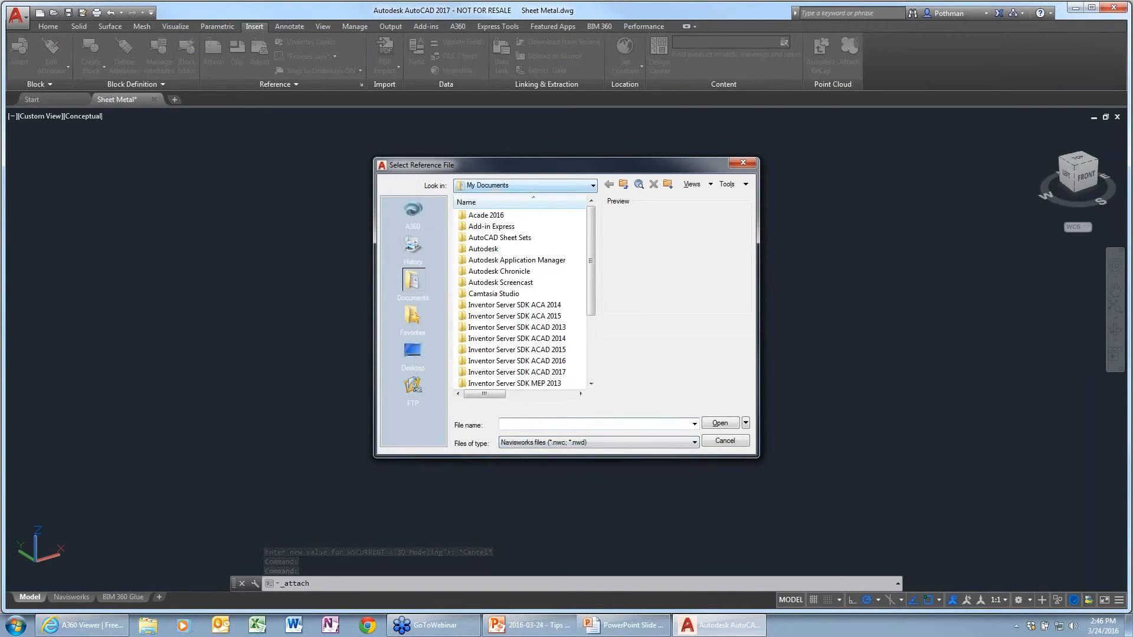
Attach Steuart Tower Arch.nwd from the AutoCAD 2017 webinar's Drawings folder on drive C as a coordination model at insertion point 0,0,0.
{"action": "left_click", "coordinate": [522, 186]}
{"action": "left_click", "coordinate": [508, 216]}
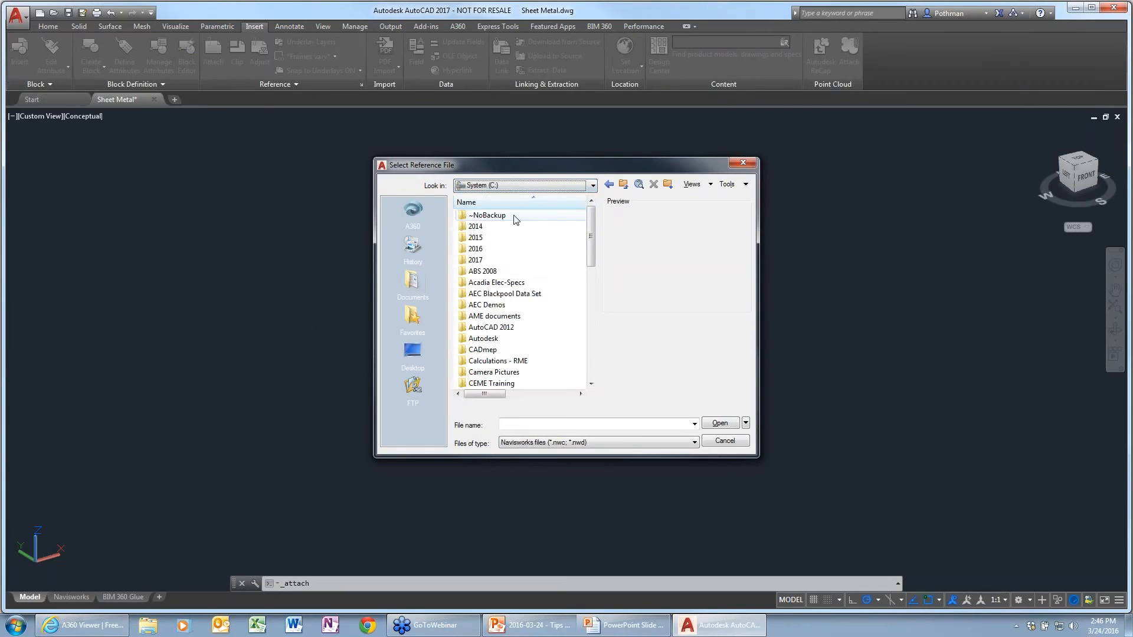
{"action": "scroll", "coordinate": [501, 319], "scroll_direction": "down", "scroll_amount": 10}
{"action": "left_click", "coordinate": [482, 361]}
{"action": "double_click", "coordinate": [482, 361]}
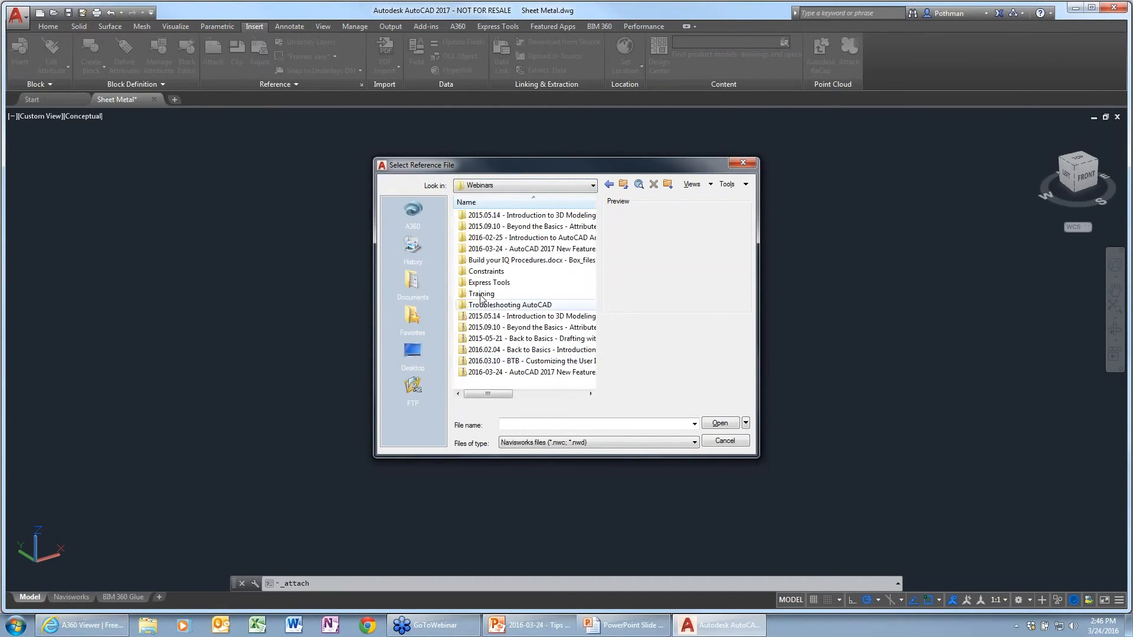
{"action": "double_click", "coordinate": [494, 249]}
{"action": "double_click", "coordinate": [487, 217]}
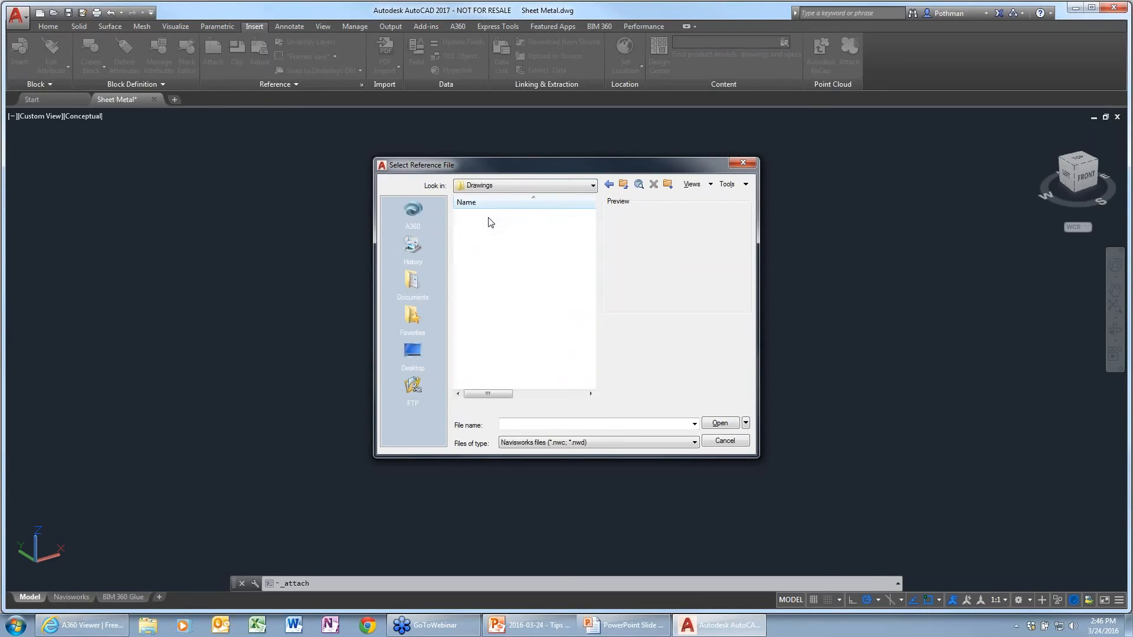
{"action": "left_click", "coordinate": [494, 218]}
{"action": "left_click", "coordinate": [719, 423]}
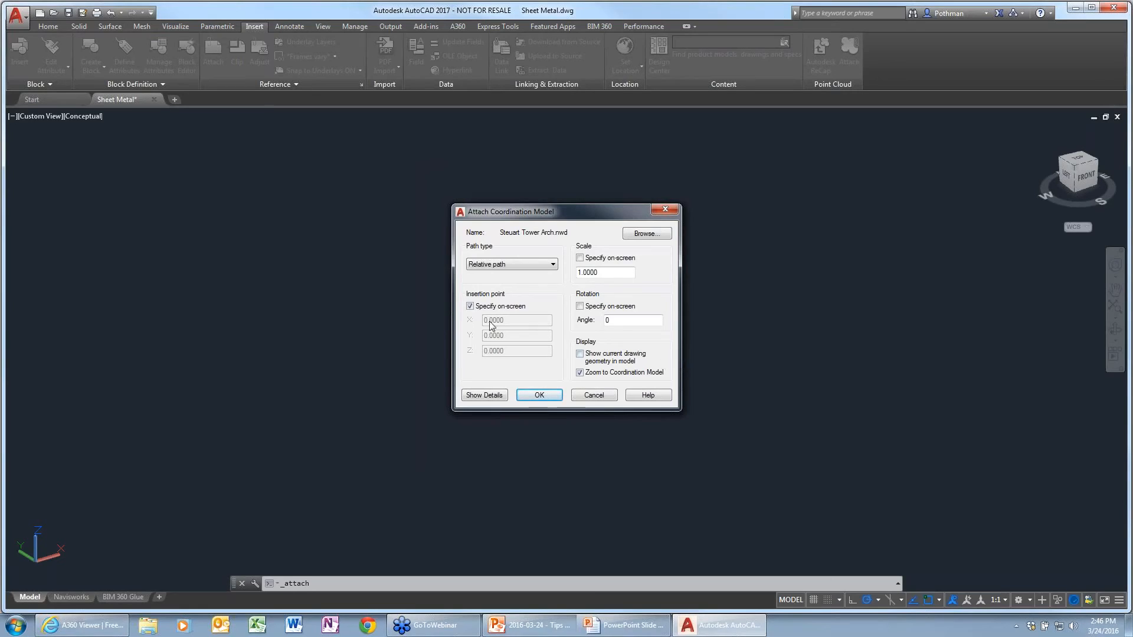
{"action": "left_click", "coordinate": [470, 306]}
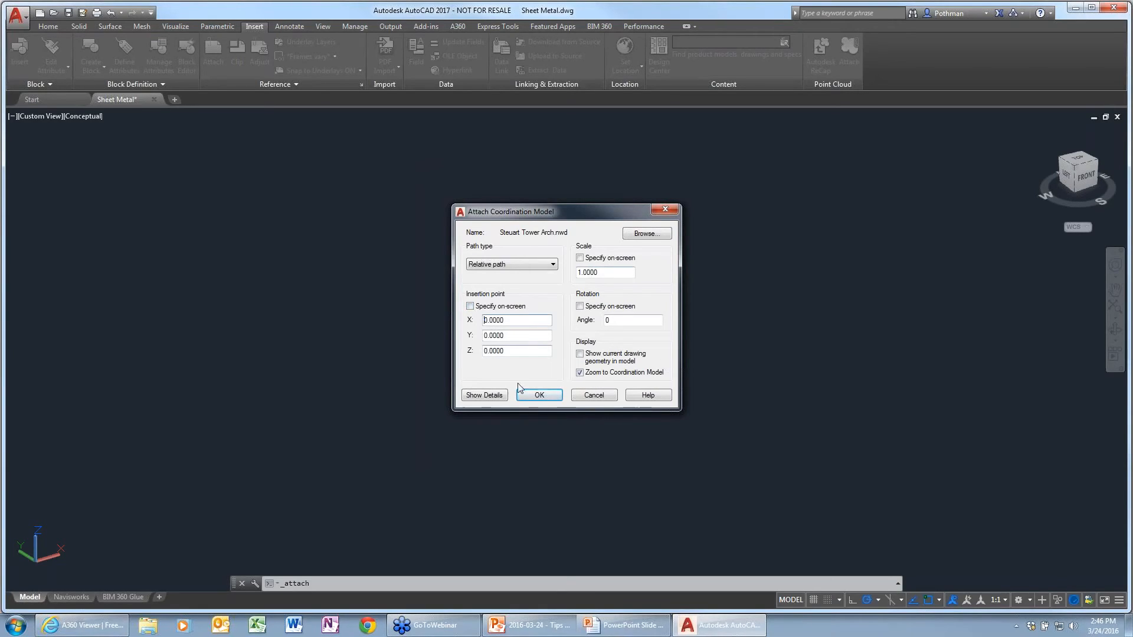
{"action": "left_click", "coordinate": [551, 398]}
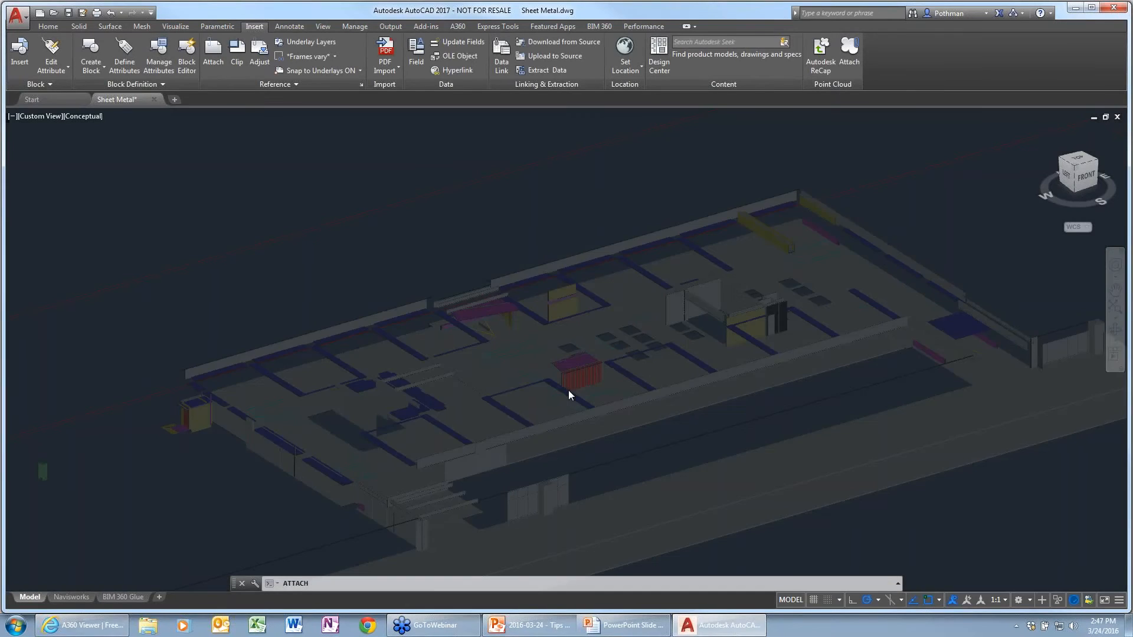
Draw a solid box 8 high over the coordination model's large gray surface, with its base about 168 by 255 between opposite corners.
{"action": "left_click", "coordinate": [489, 291]}
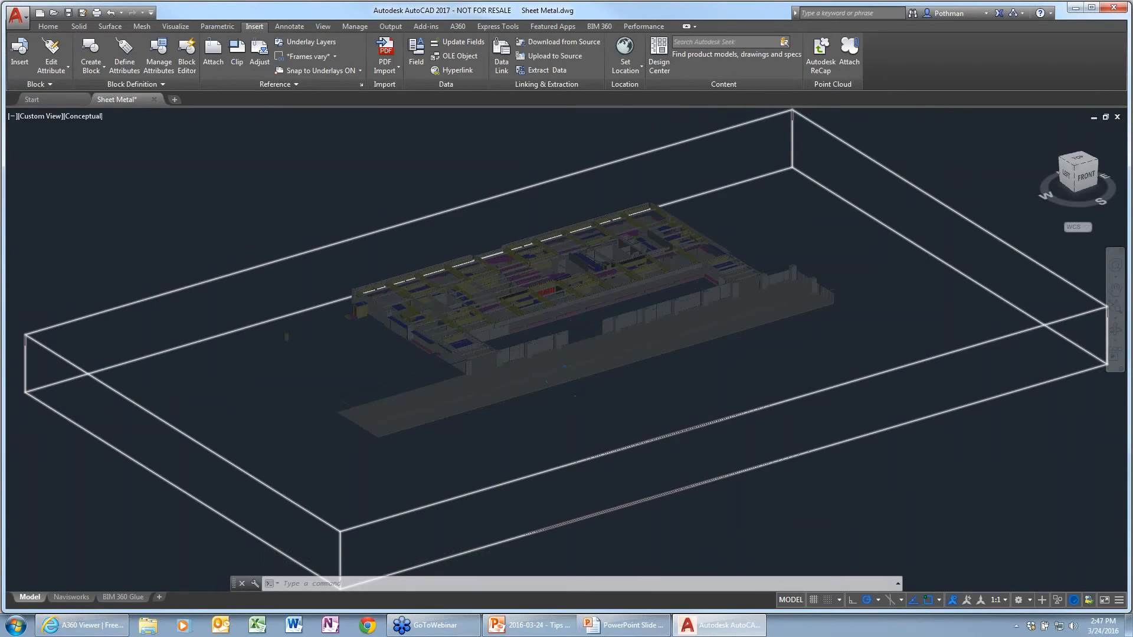
{"action": "scroll", "coordinate": [466, 298], "scroll_direction": "up", "scroll_amount": 2}
{"action": "scroll", "coordinate": [463, 301], "scroll_direction": "up", "scroll_amount": 5}
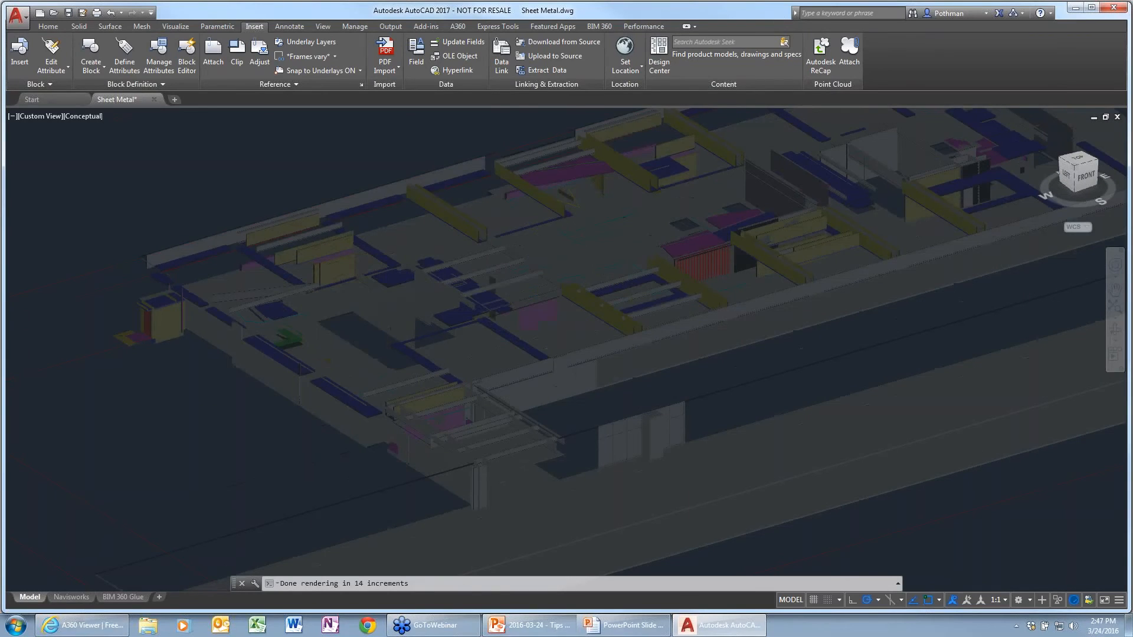
{"action": "scroll", "coordinate": [410, 176], "scroll_direction": "up", "scroll_amount": 4}
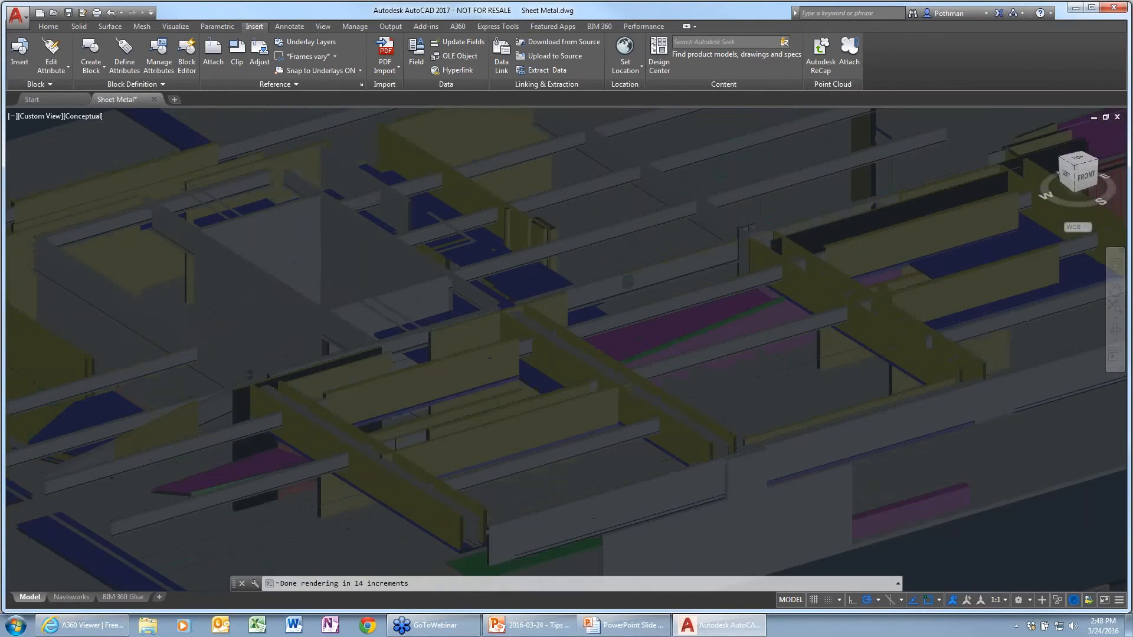
{"action": "left_click", "coordinate": [82, 28]}
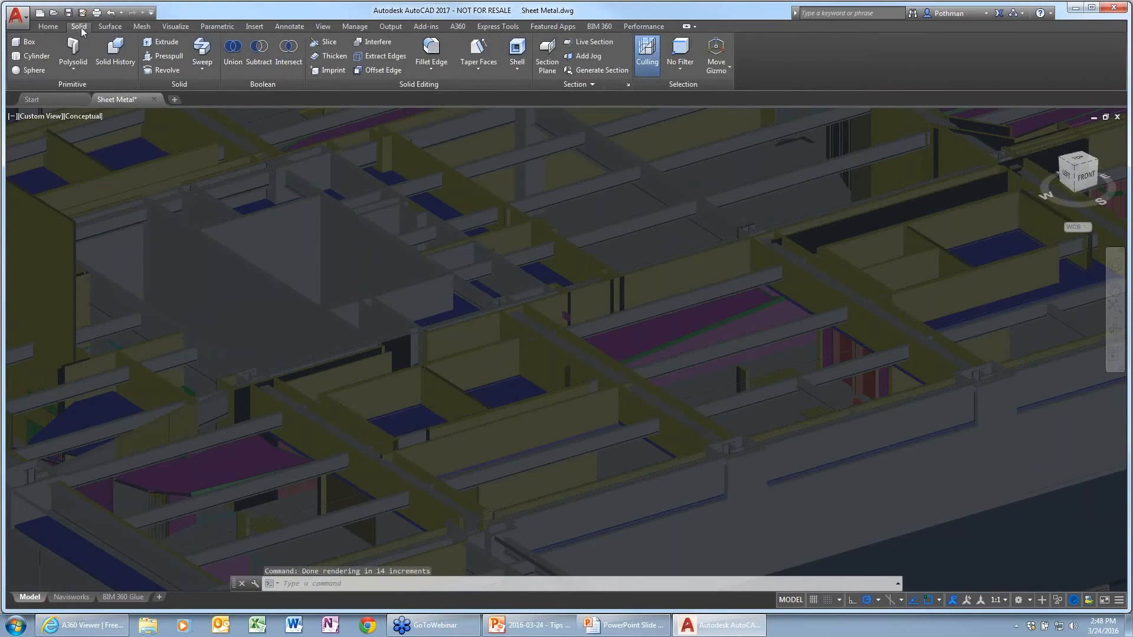
{"action": "left_click", "coordinate": [26, 44]}
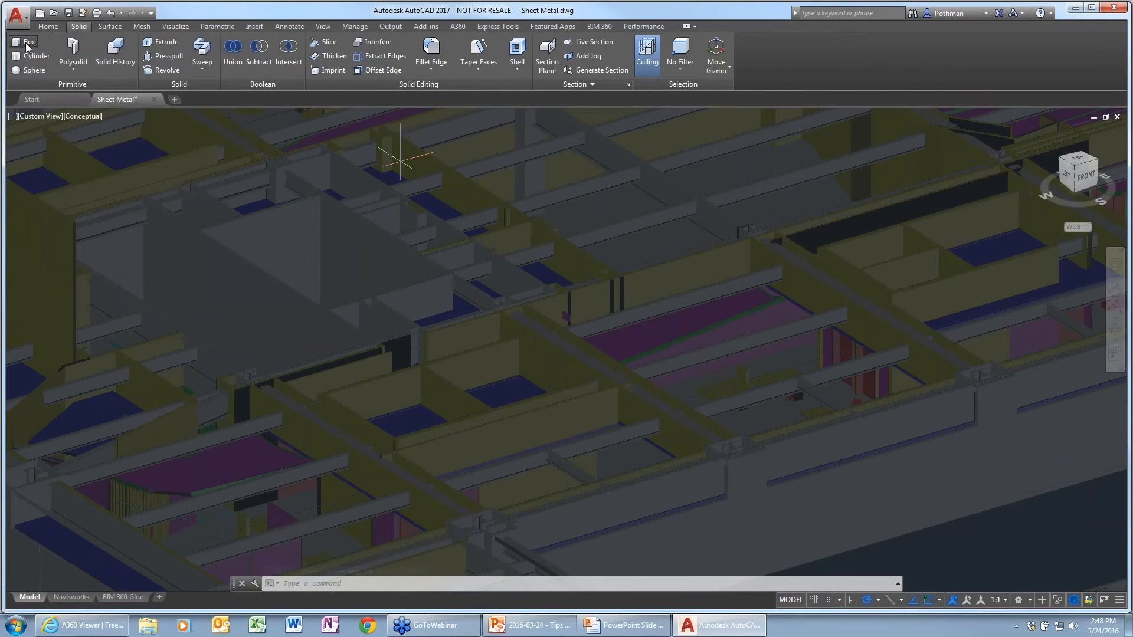
{"action": "left_click", "coordinate": [197, 230]}
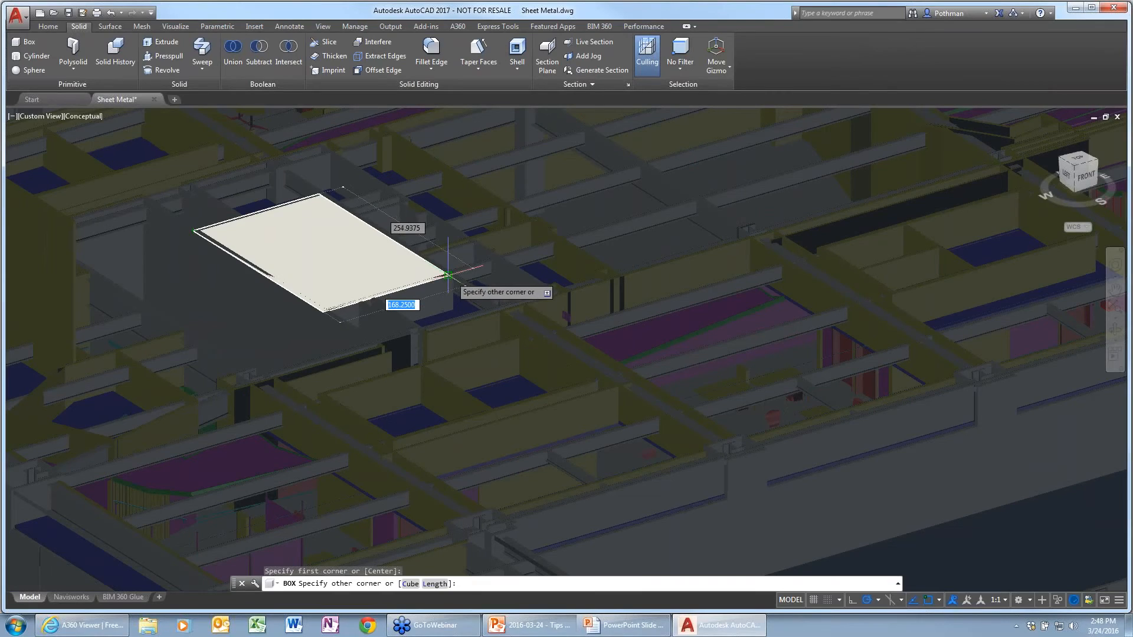
{"action": "left_click", "coordinate": [449, 275]}
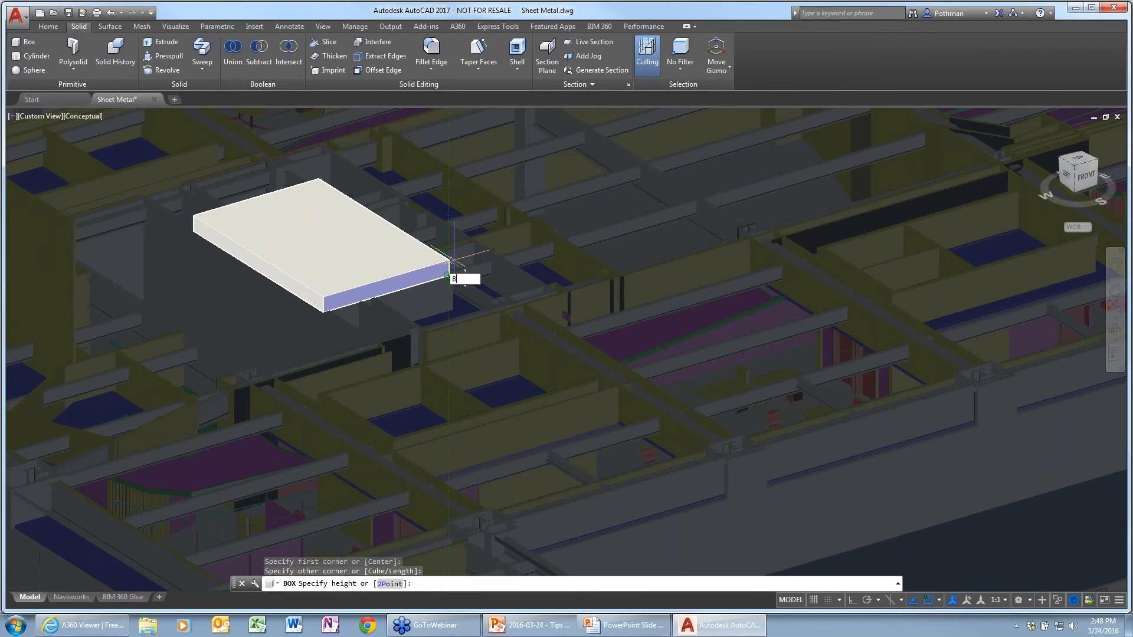
{"action": "type", "text": "8"}
{"action": "key", "text": "Return"}
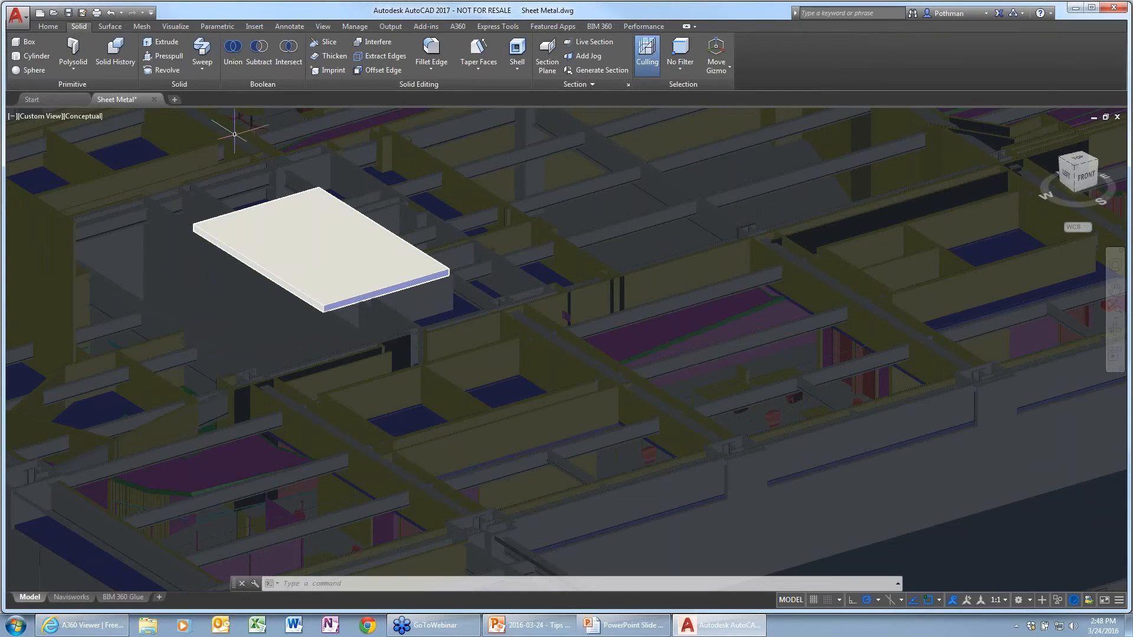
Close Sheet Metal.dwg without saving the changes and start a new blank drawing.
{"action": "left_click", "coordinate": [154, 100]}
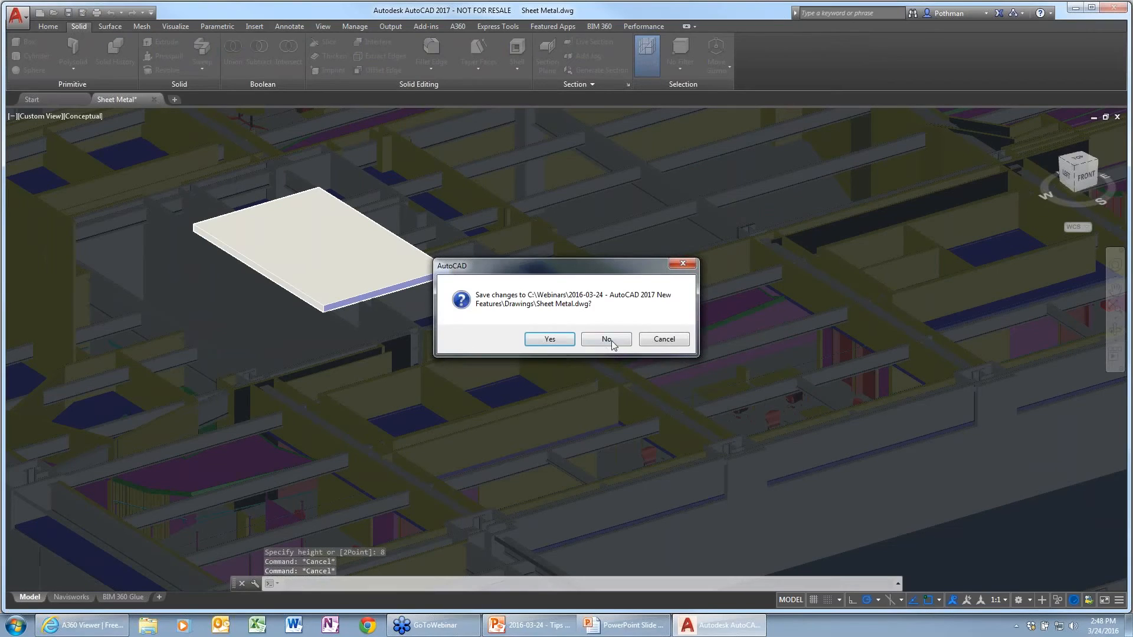
{"action": "left_click", "coordinate": [611, 341]}
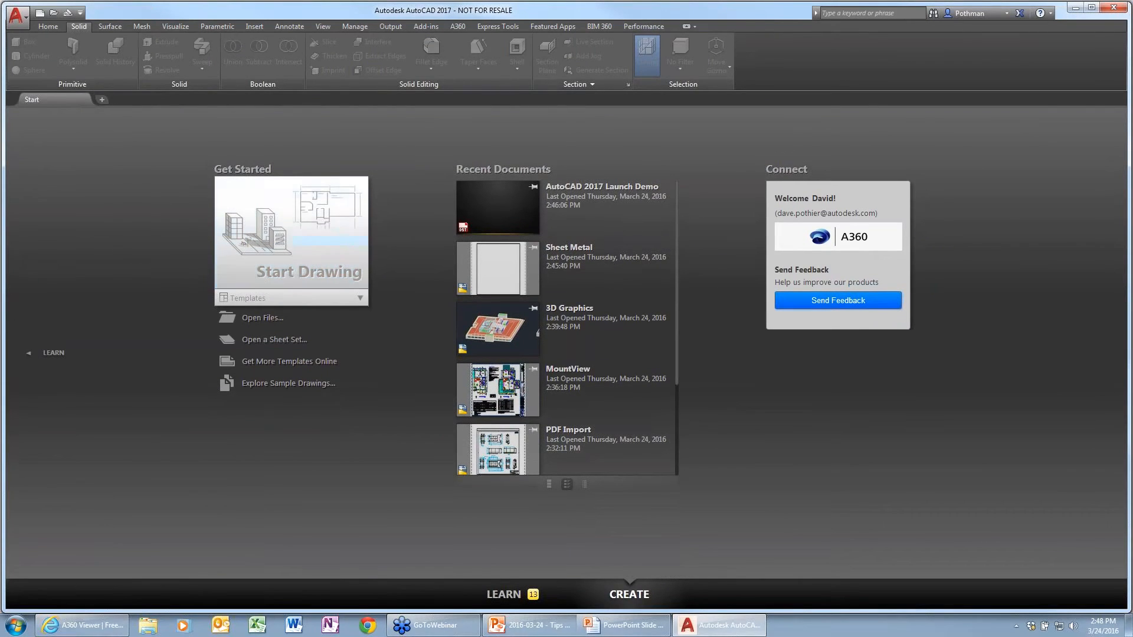
{"action": "left_click", "coordinate": [291, 279]}
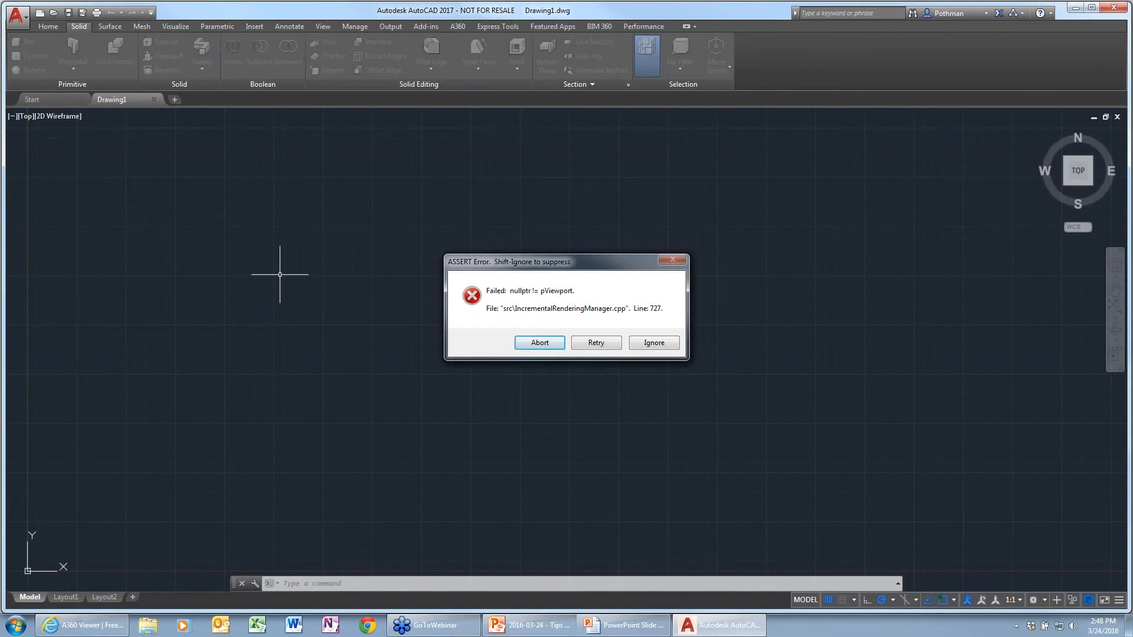
Abort the program at the assertion error and dismiss the AutoCAD error report.
{"action": "left_click", "coordinate": [560, 345]}
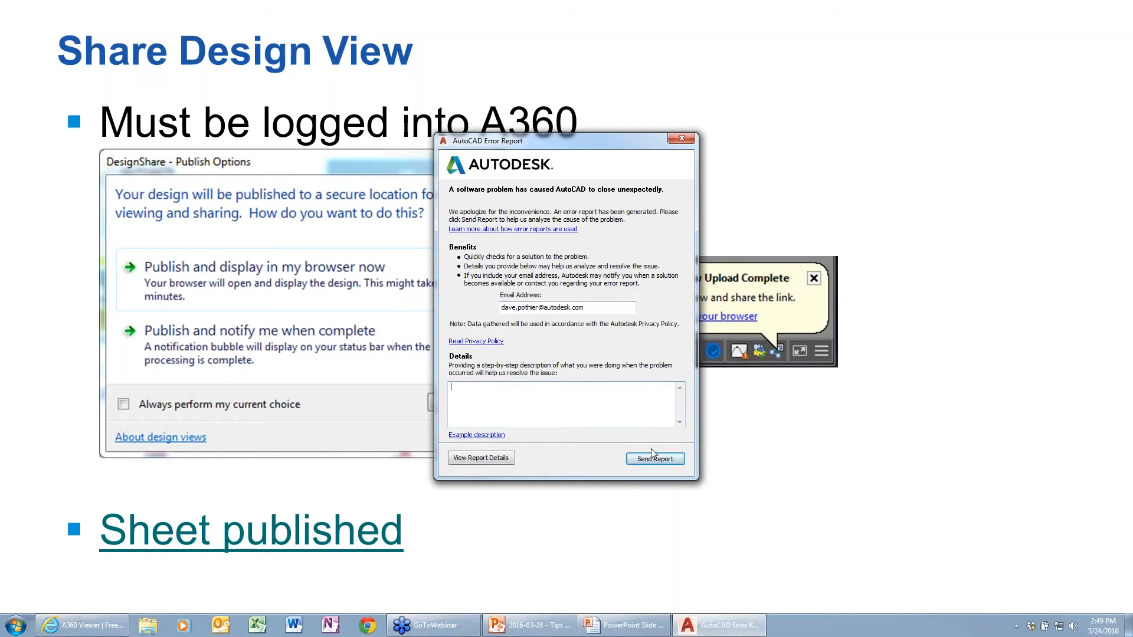
{"action": "left_click", "coordinate": [652, 454]}
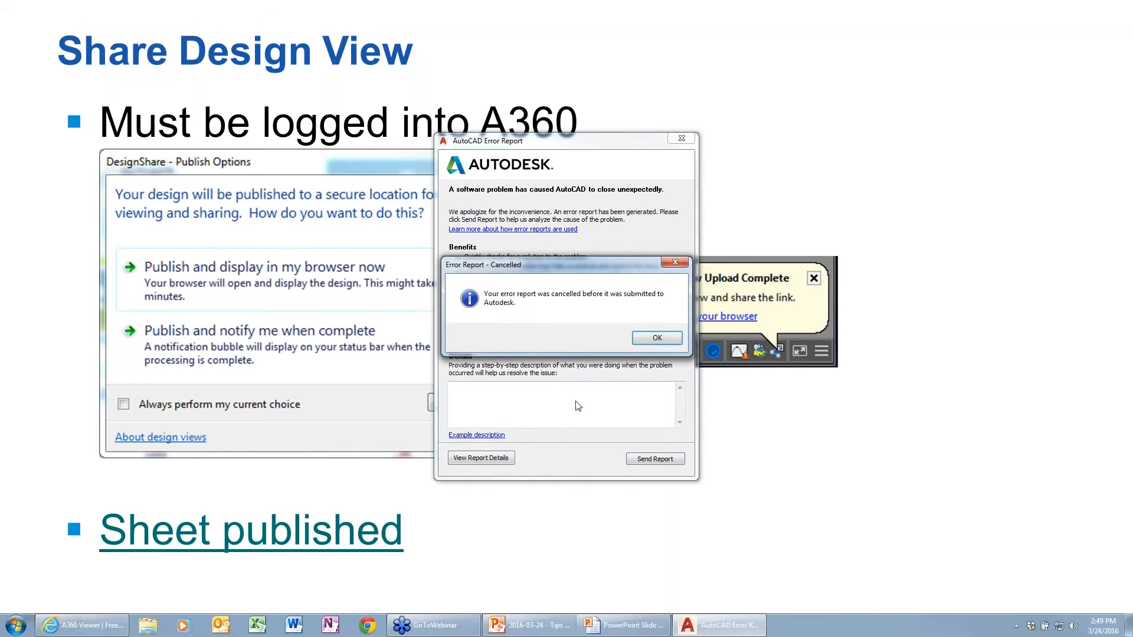
{"action": "left_click", "coordinate": [654, 337]}
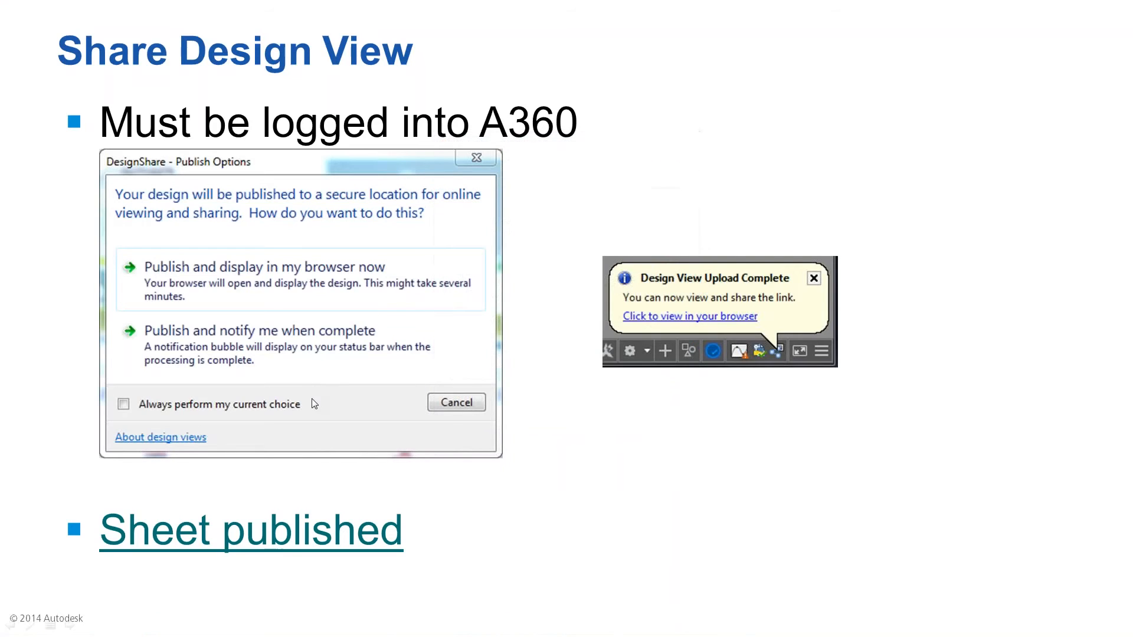
End the slide show and close the A360 Viewer browser window with all its tabs.
{"action": "key", "text": "Escape"}
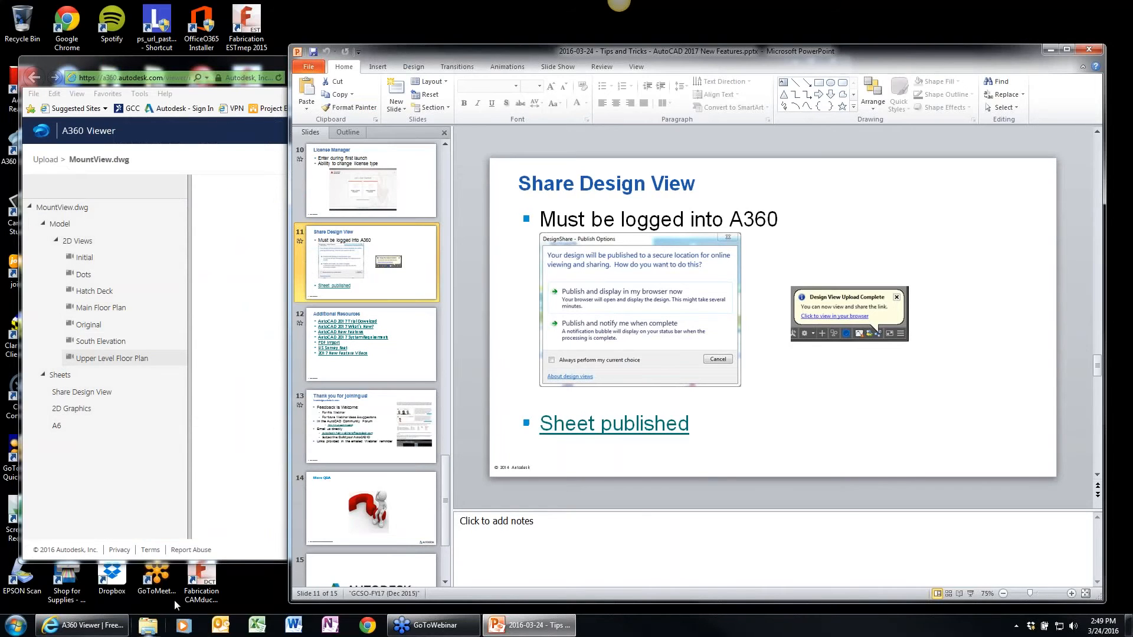
{"action": "left_click", "coordinate": [260, 60]}
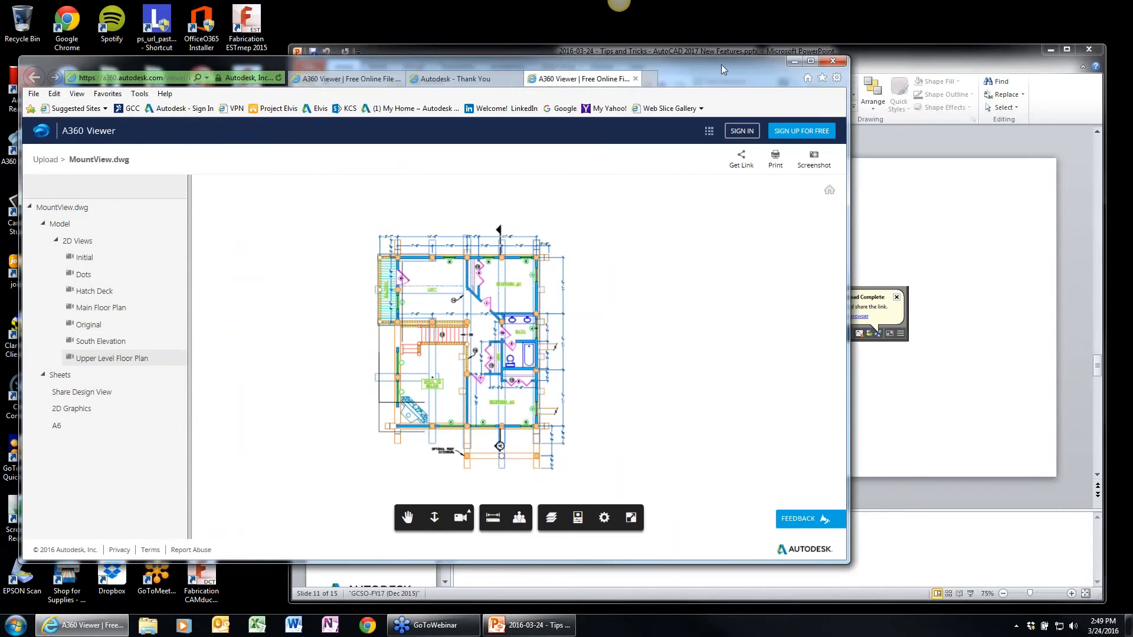
{"action": "left_click", "coordinate": [833, 61]}
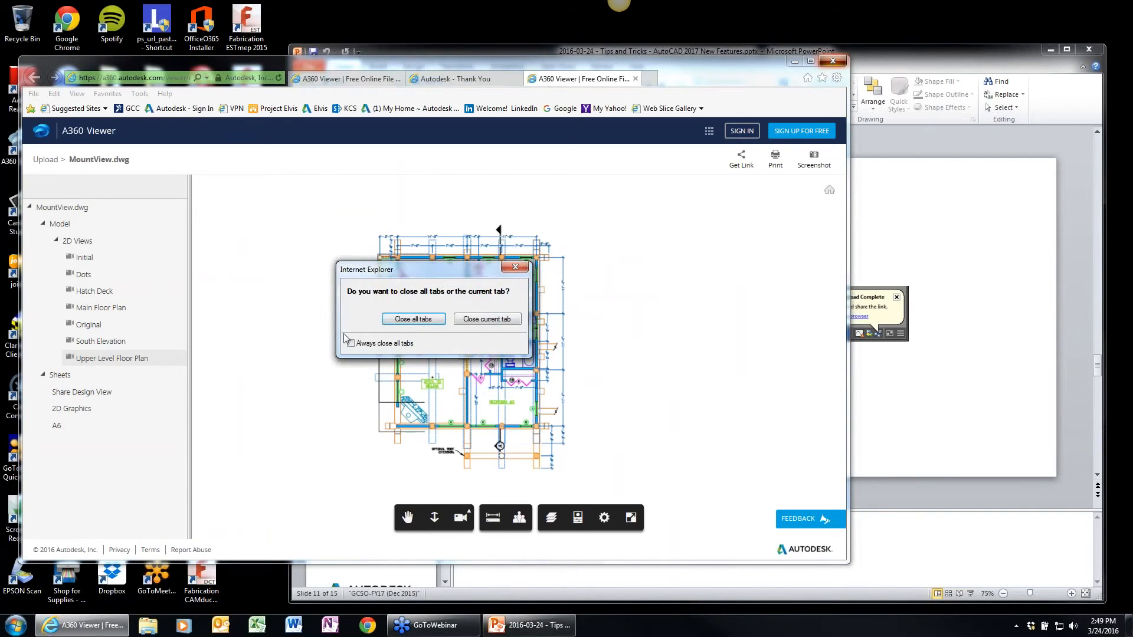
{"action": "left_click", "coordinate": [413, 318]}
Relaunch AutoCAD 2017 from the desktop and start a new blank drawing.
{"action": "left_click", "coordinate": [213, 284]}
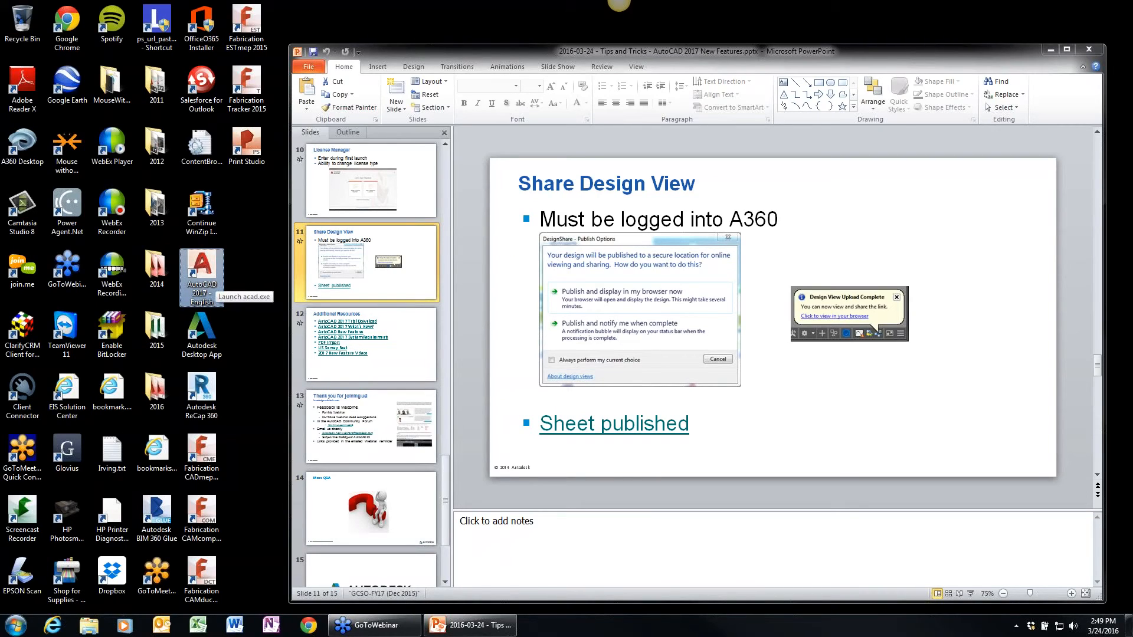
{"action": "double_click", "coordinate": [206, 277]}
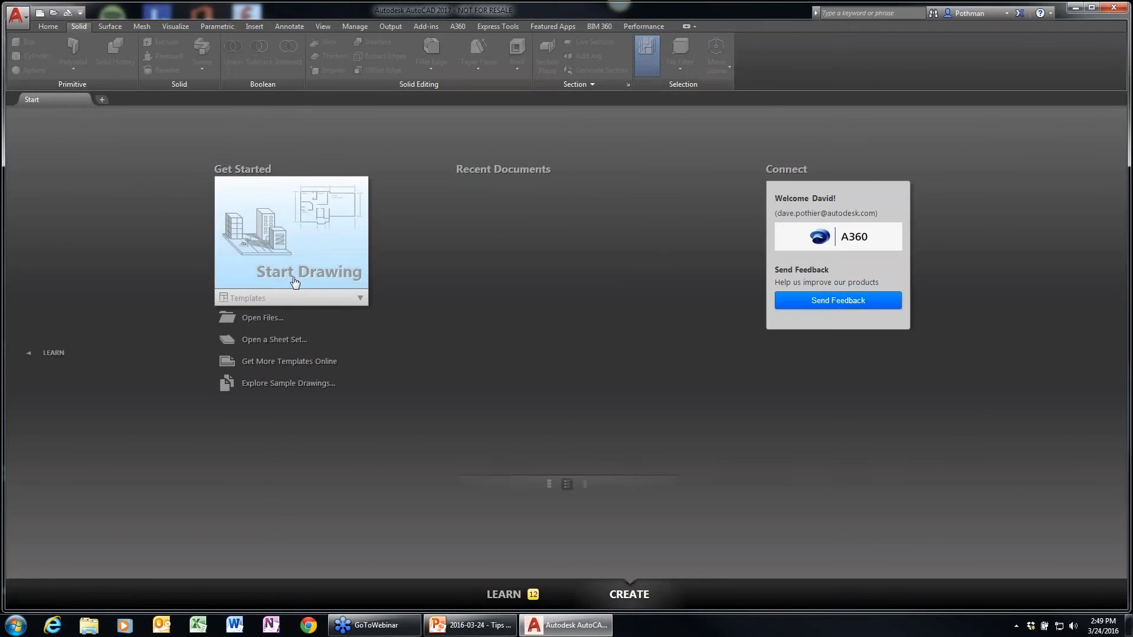
{"action": "left_click", "coordinate": [300, 281]}
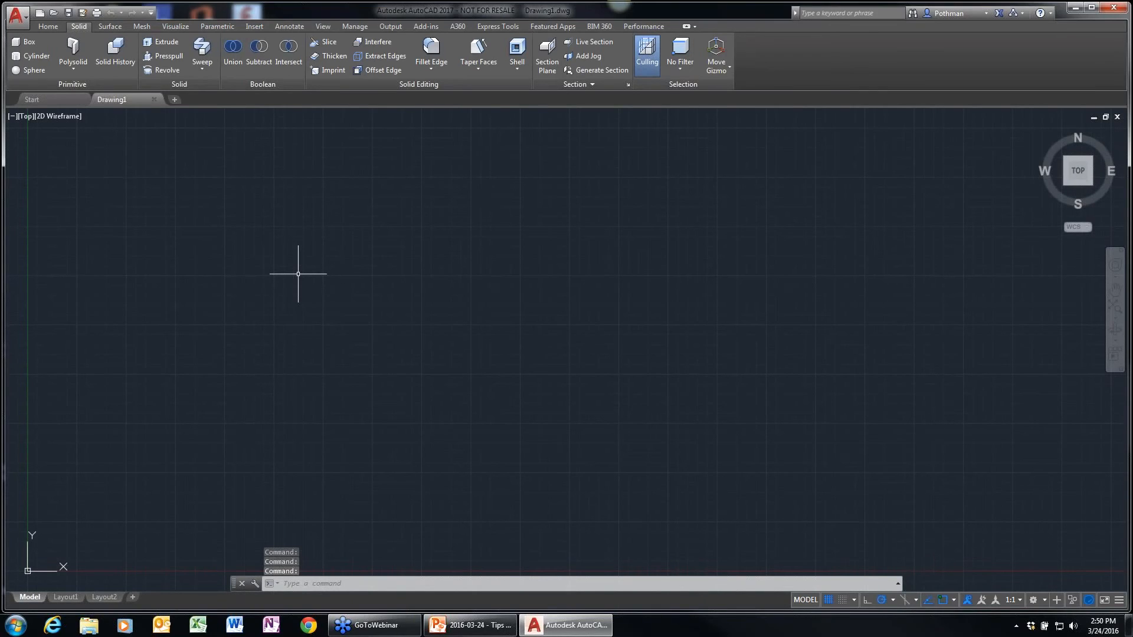
Bring up the Sheet Set Manager with SSM and load the recently used AutoCAD 2017 Launch Demo sheet set.
{"action": "type", "text": "ssm"}
{"action": "key", "text": "Return"}
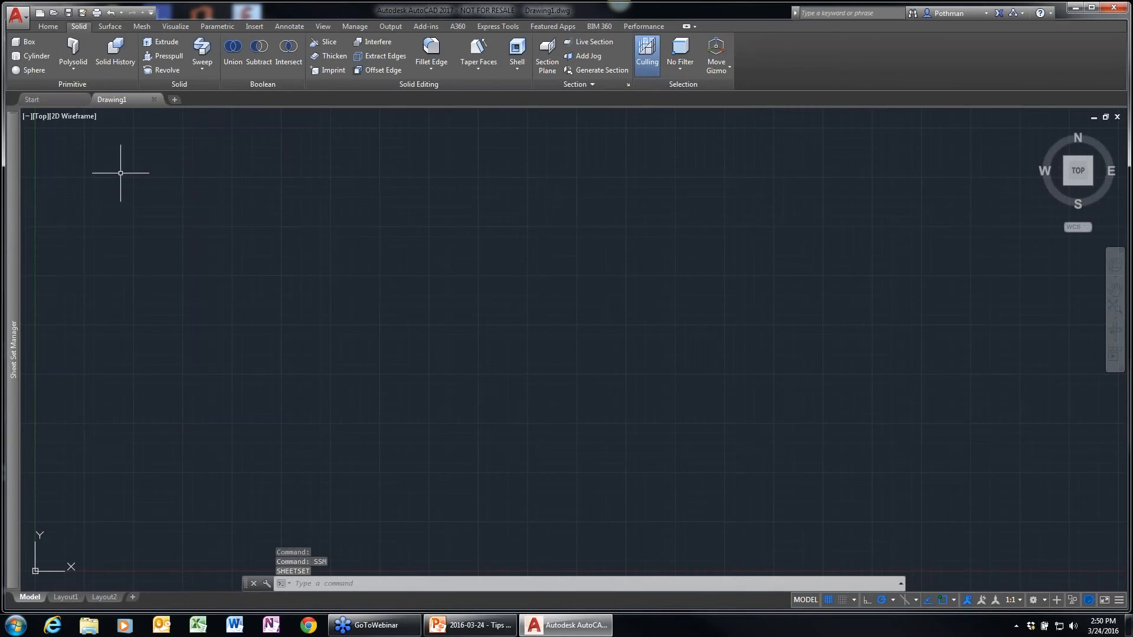
{"action": "mouse_move", "coordinate": [9, 154]}
{"action": "left_click", "coordinate": [94, 127]}
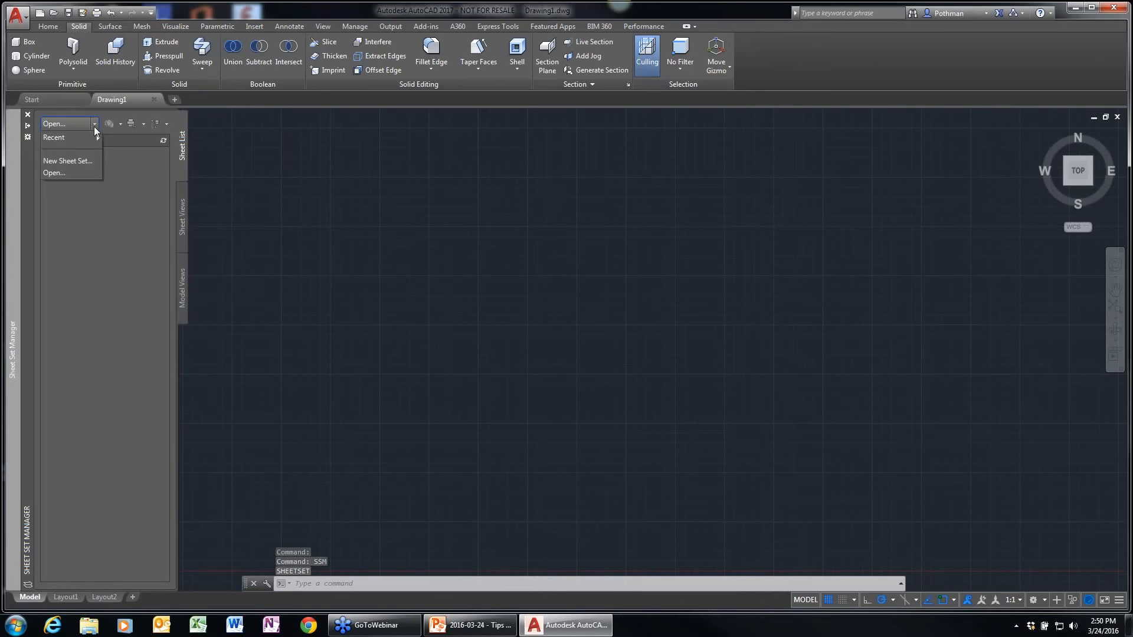
{"action": "mouse_move", "coordinate": [81, 138]}
{"action": "left_click", "coordinate": [187, 140]}
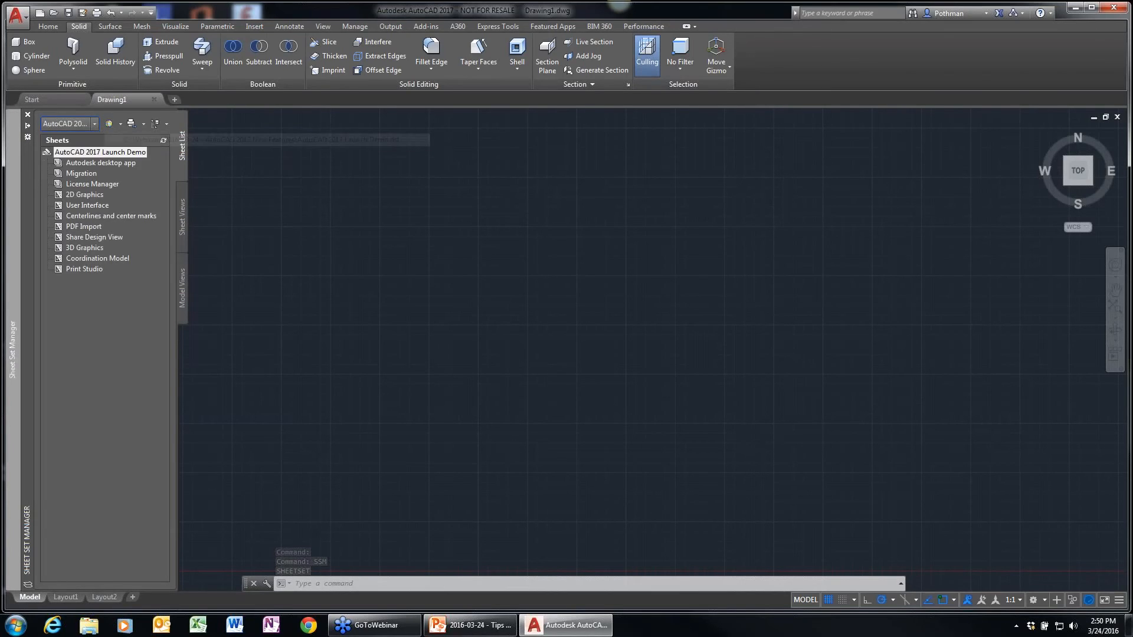
Open the Print Studio sheet, switch it to model space and check that the 3D Modeling workspace is active.
{"action": "left_click", "coordinate": [89, 269]}
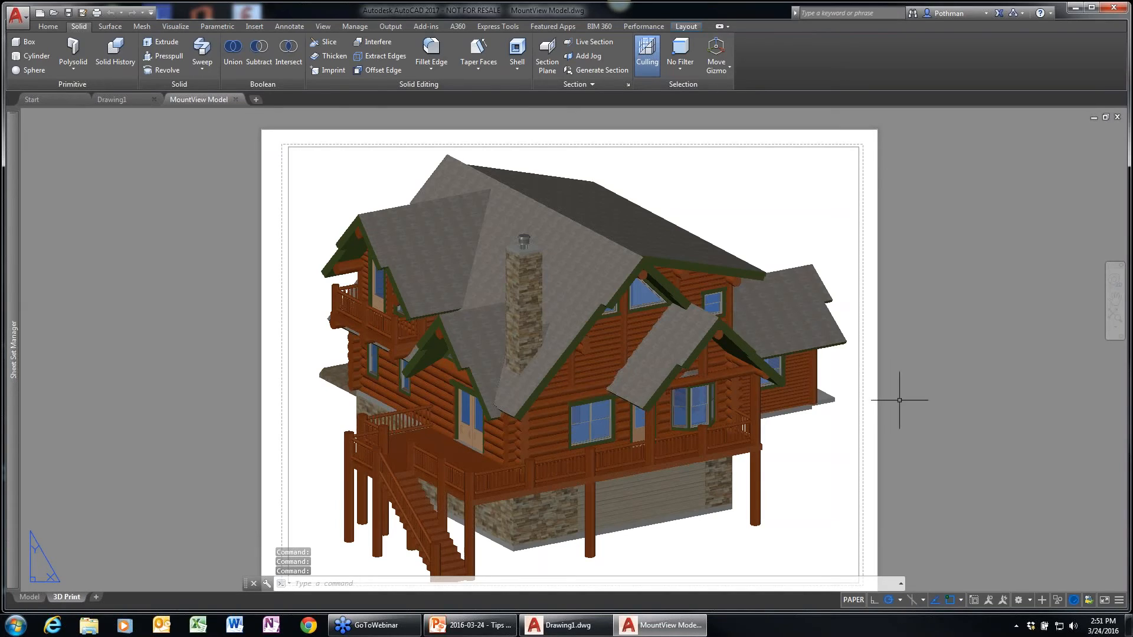
{"action": "left_click", "coordinate": [30, 597]}
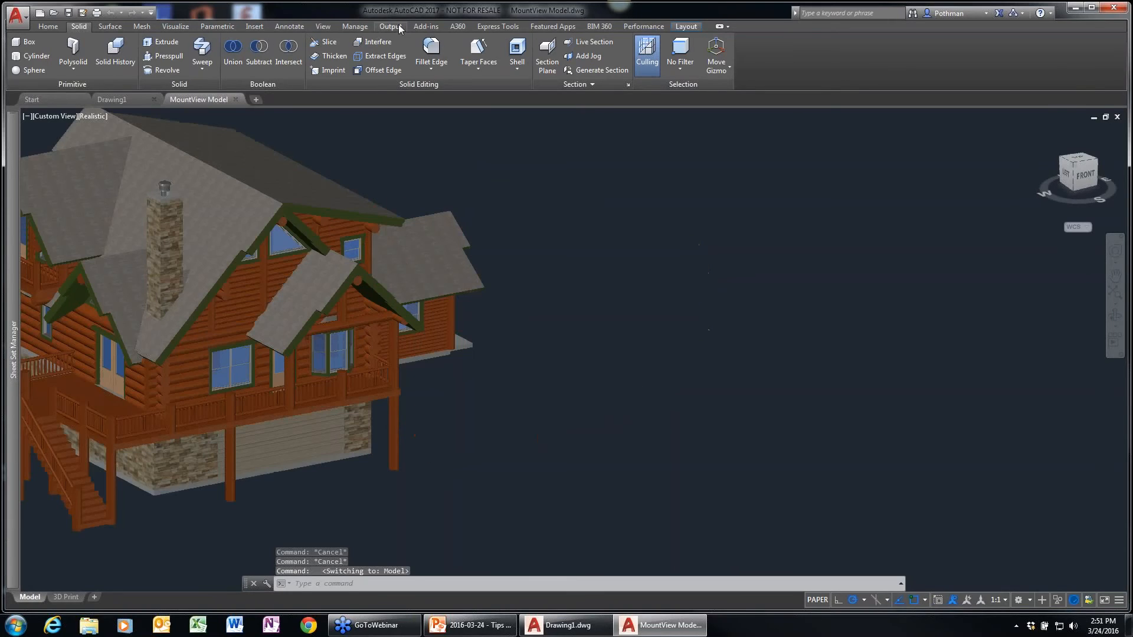
{"action": "left_click", "coordinate": [1031, 601]}
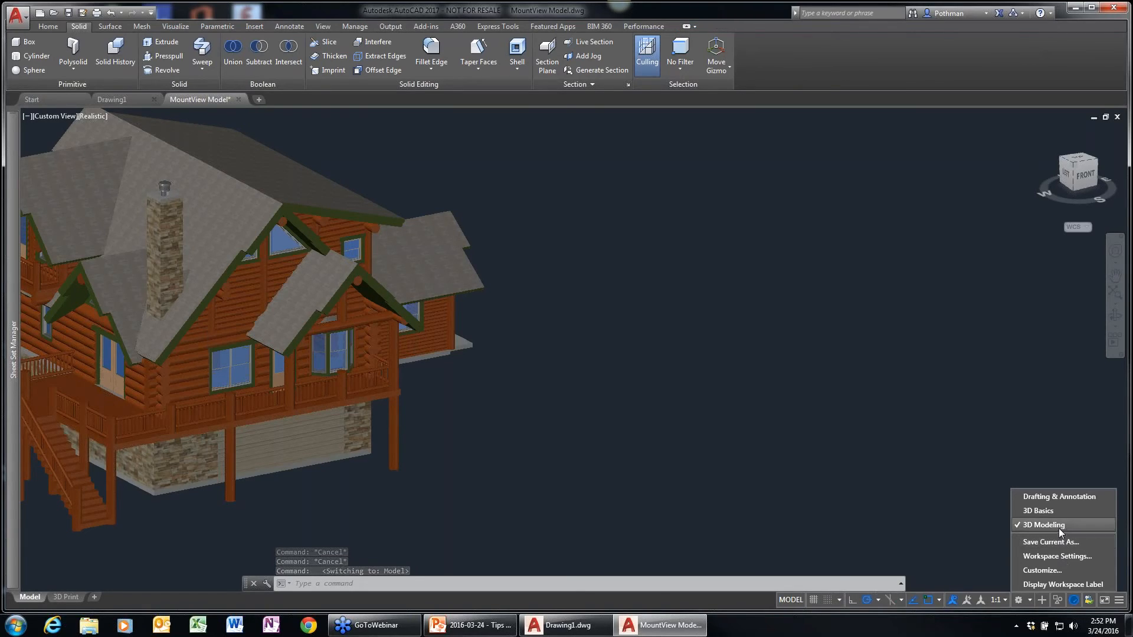
{"action": "left_click", "coordinate": [668, 411]}
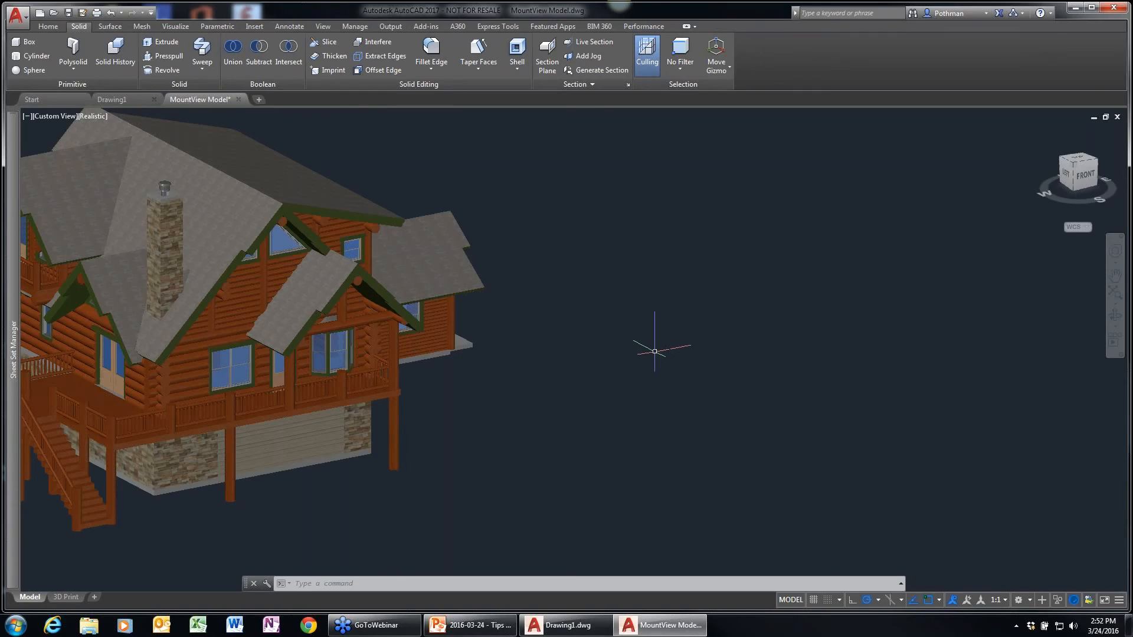
Start a Print Studio output, continue past the preparation notice and select the whole log house model with a crossing window.
{"action": "left_click", "coordinate": [392, 26]}
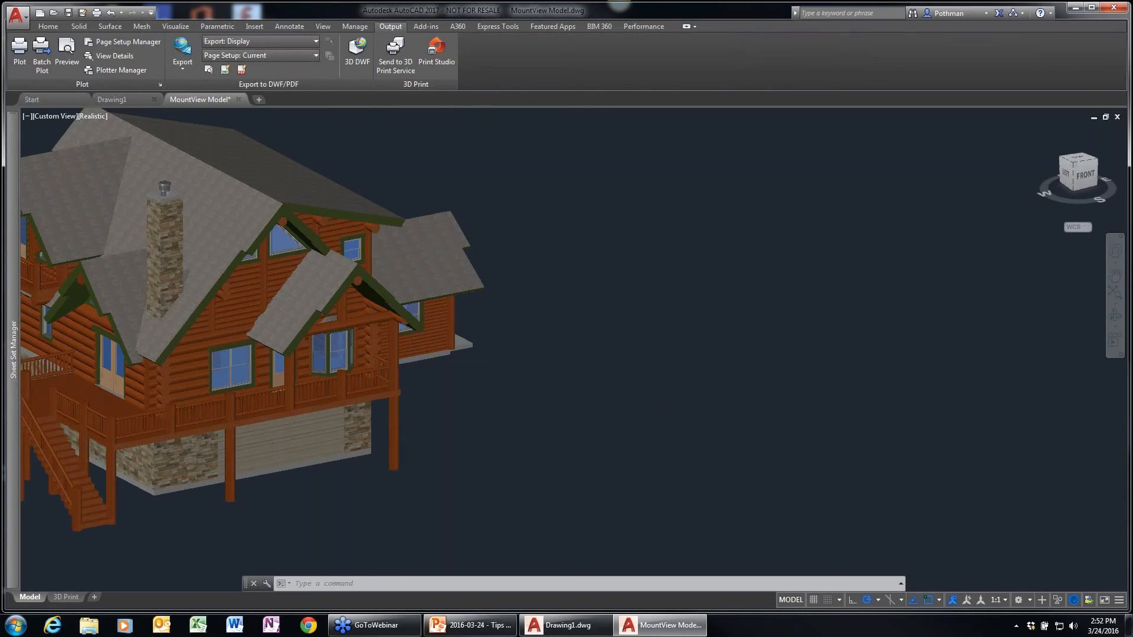
{"action": "scroll", "coordinate": [448, 257], "scroll_direction": "down", "scroll_amount": 3}
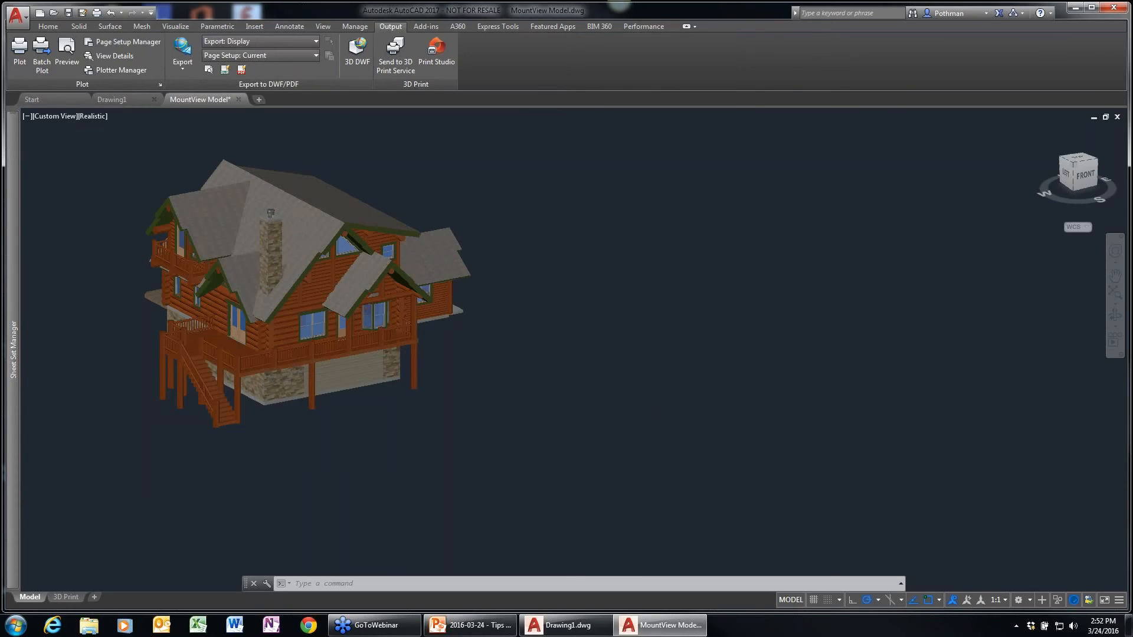
{"action": "scroll", "coordinate": [446, 255], "scroll_direction": "down", "scroll_amount": 2}
{"action": "left_click", "coordinate": [437, 52]}
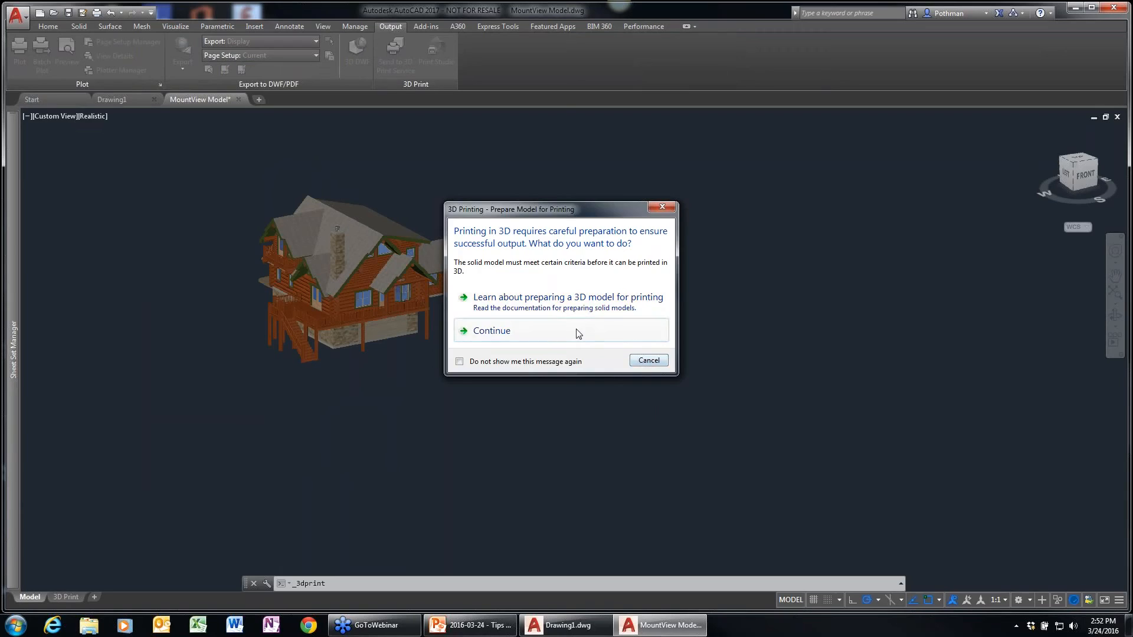
{"action": "left_click", "coordinate": [554, 330]}
{"action": "left_click", "coordinate": [565, 376]}
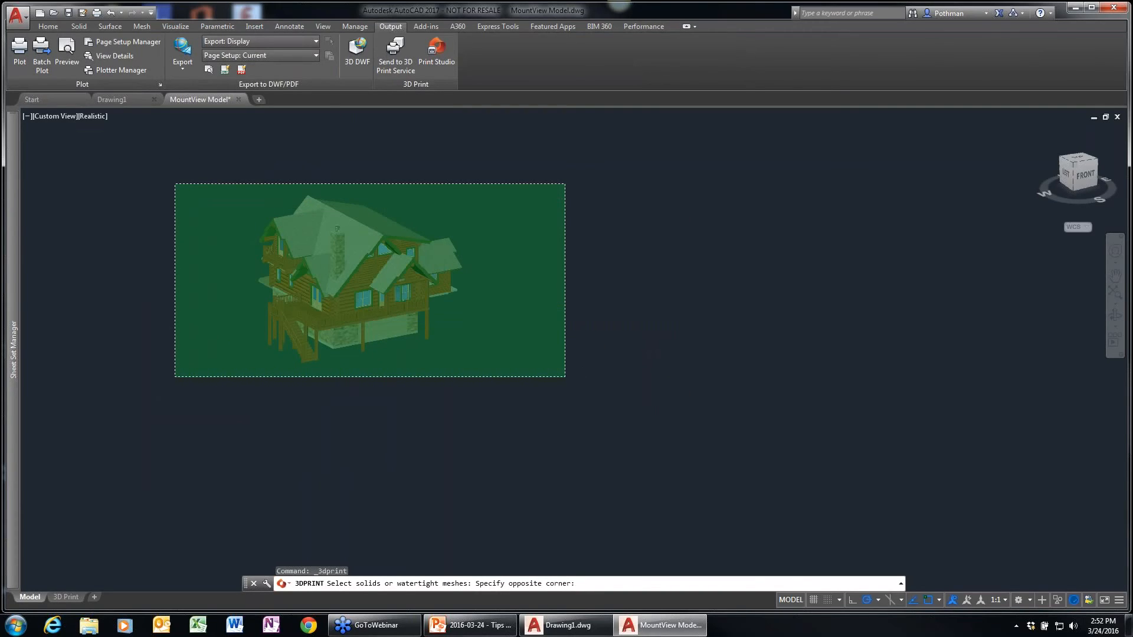
{"action": "left_click", "coordinate": [174, 185]}
Finish the object selection and accept the 3D print options at scale 1.0000 to send the house model to Print Studio.
{"action": "key", "text": "Return"}
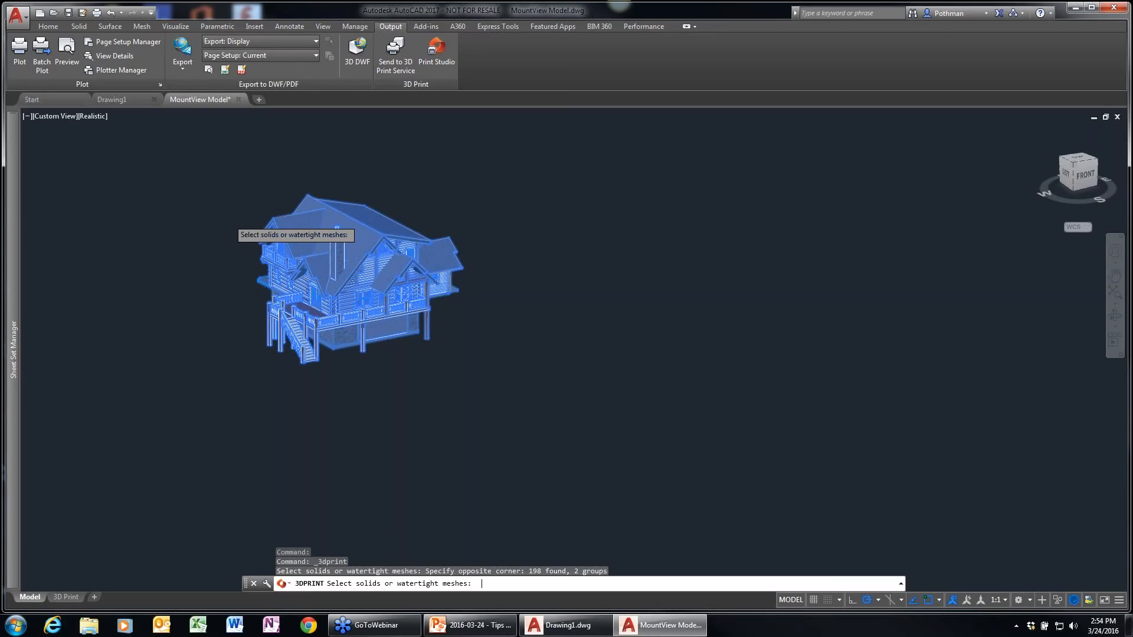
{"action": "key", "text": "Return"}
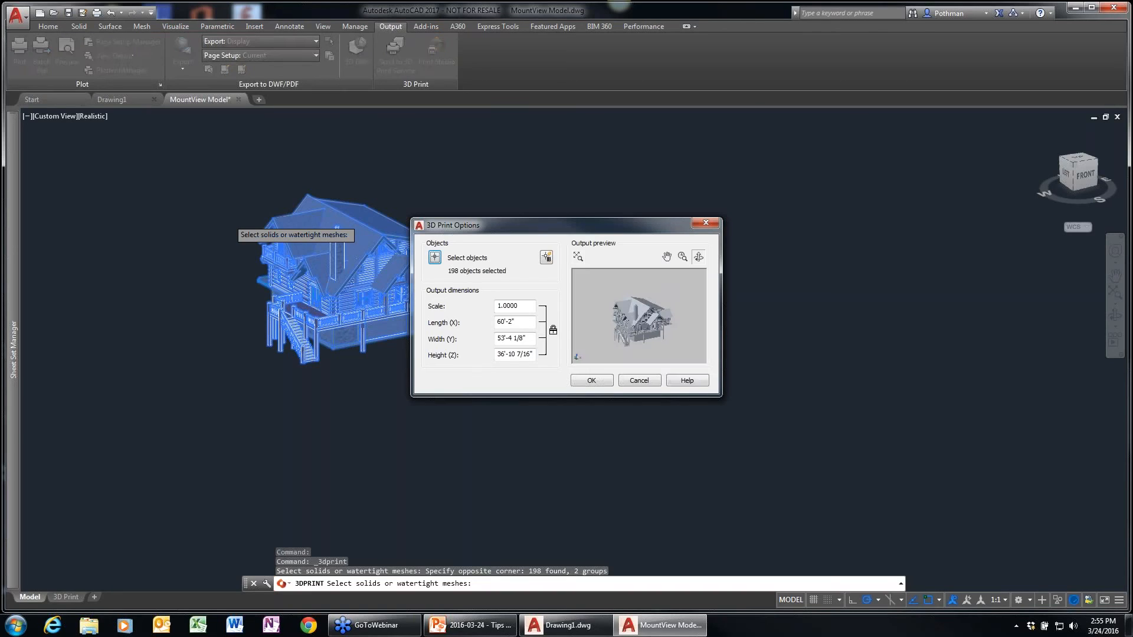
{"action": "left_click", "coordinate": [600, 381]}
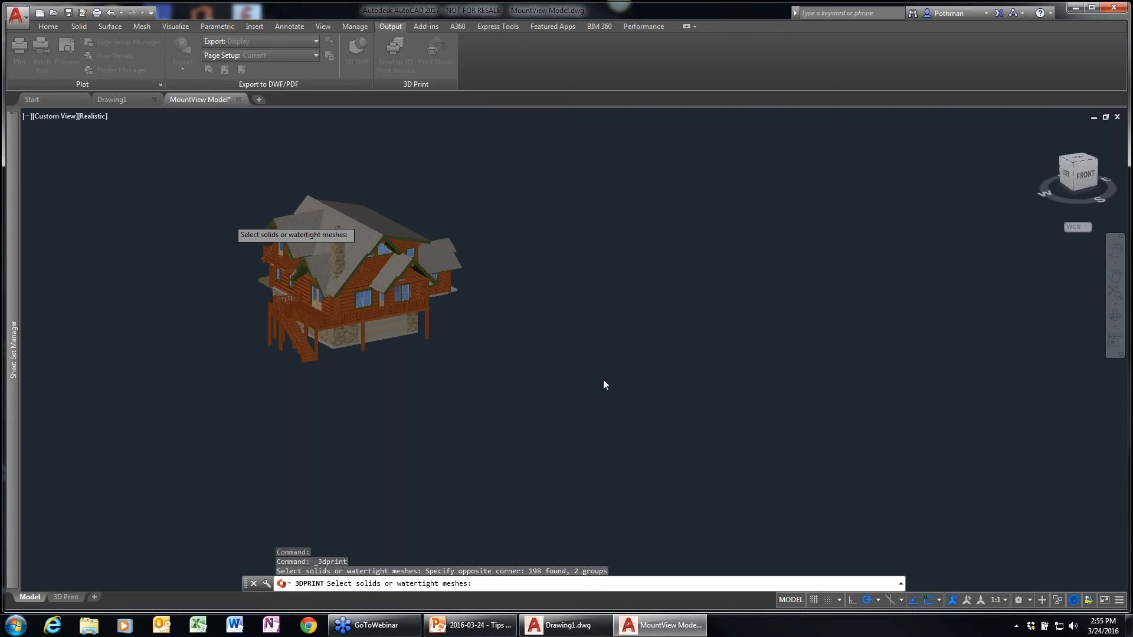
{"action": "key", "text": "Return"}
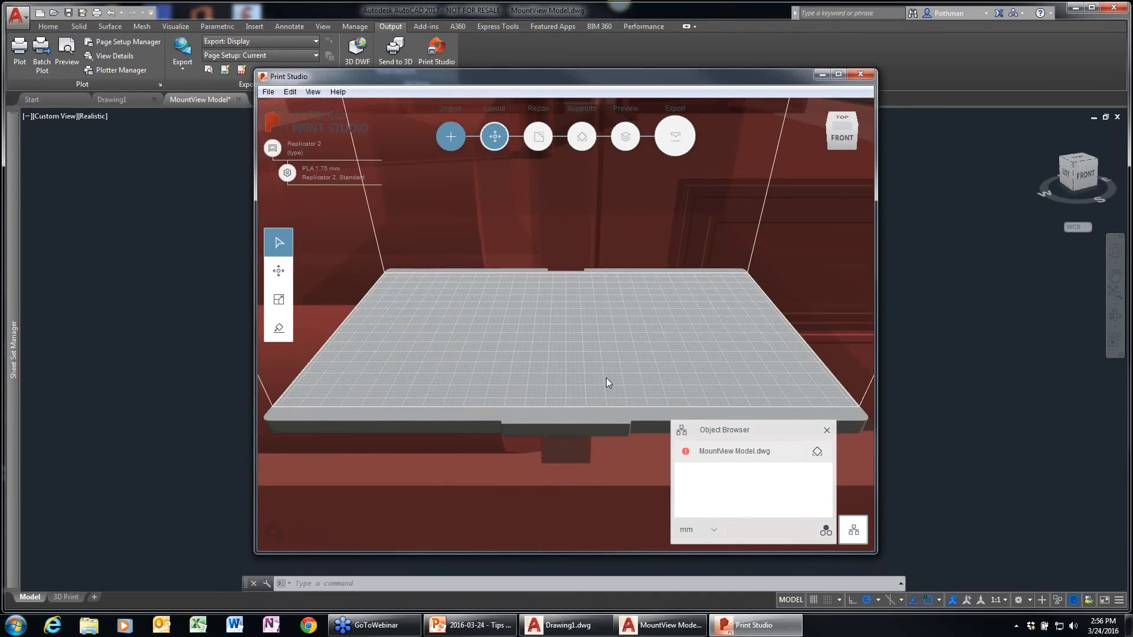
Review the printers available for creating a print file, keep Makerbot - Replicator 2, and close the printer settings.
{"action": "left_click", "coordinate": [297, 148]}
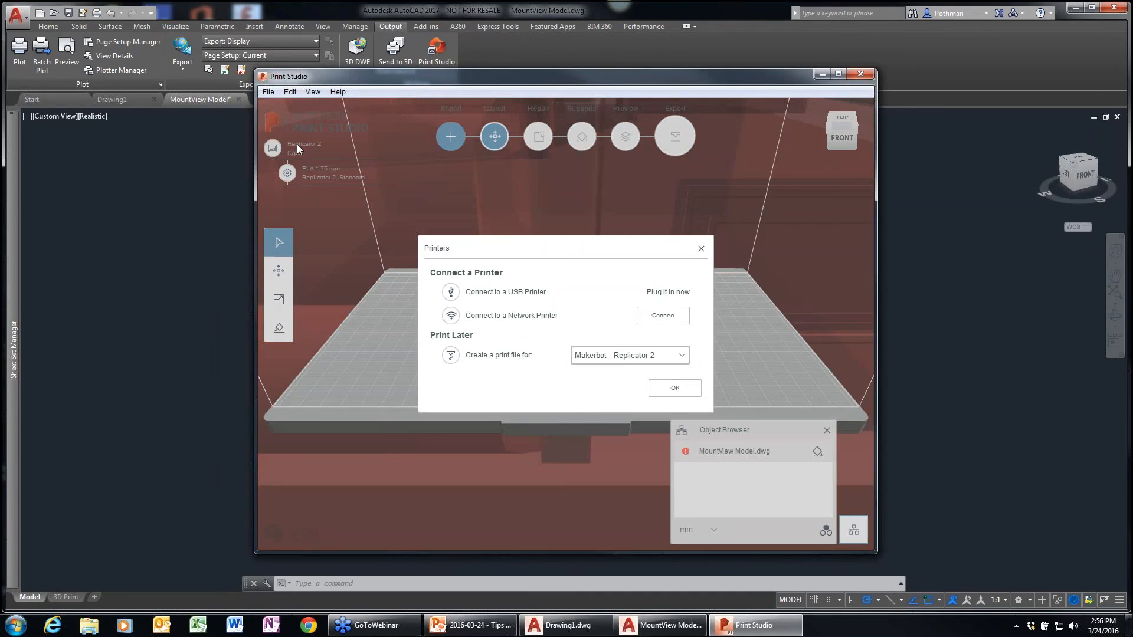
{"action": "left_click", "coordinate": [678, 354]}
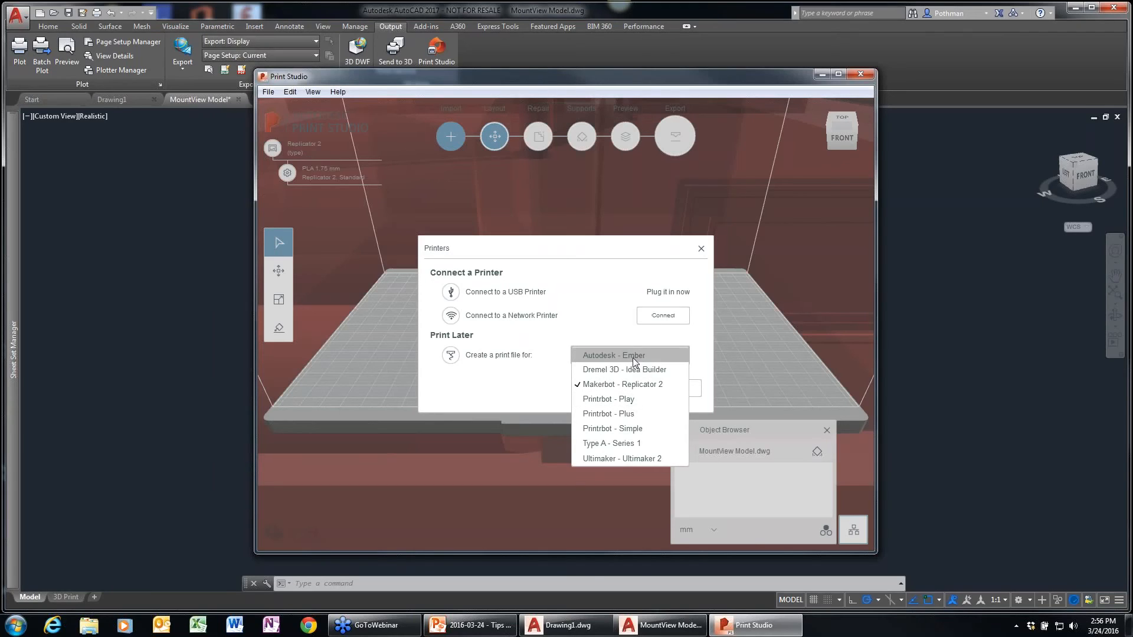
{"action": "left_click", "coordinate": [614, 385]}
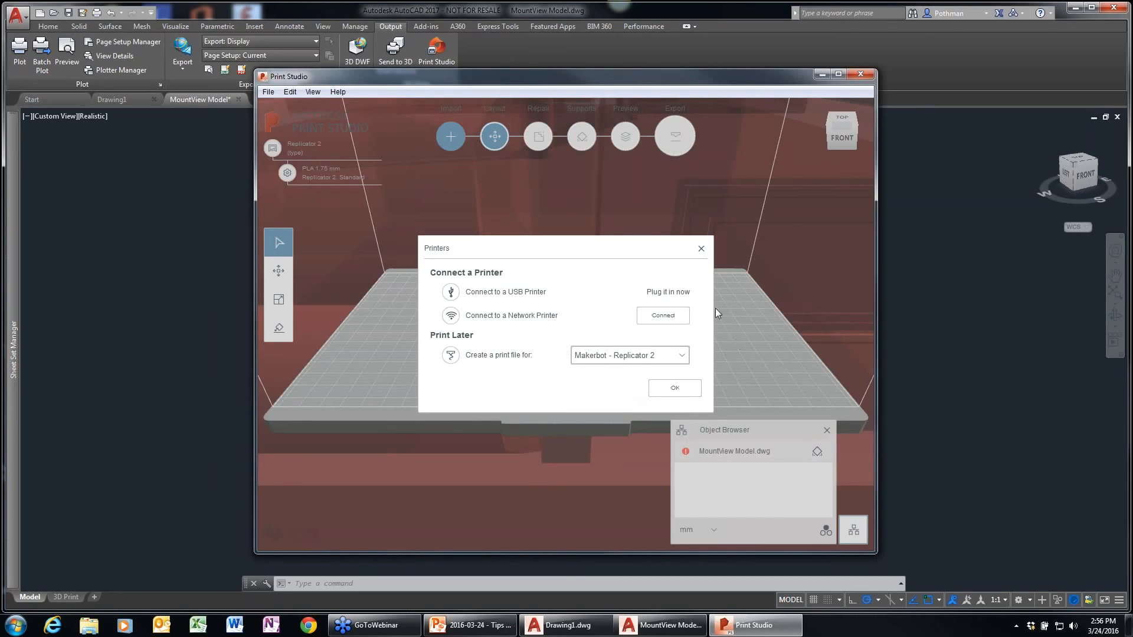
{"action": "left_click", "coordinate": [702, 250]}
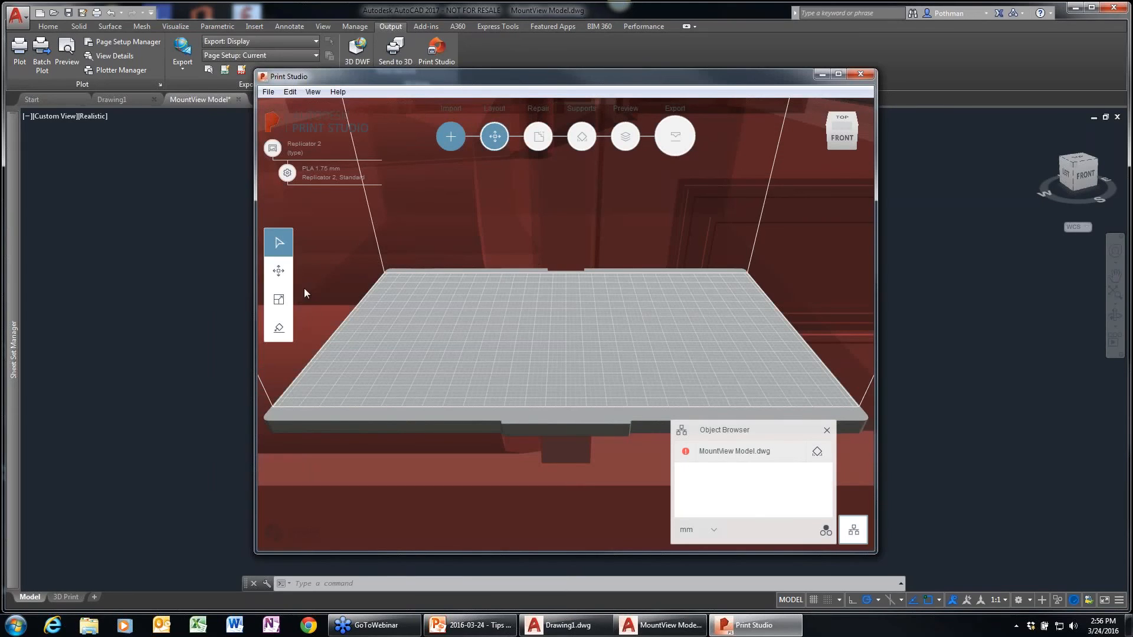
Scale the house model to fit the printer's build volume, then close Print Studio.
{"action": "left_click", "coordinate": [278, 299]}
{"action": "left_click", "coordinate": [341, 338]}
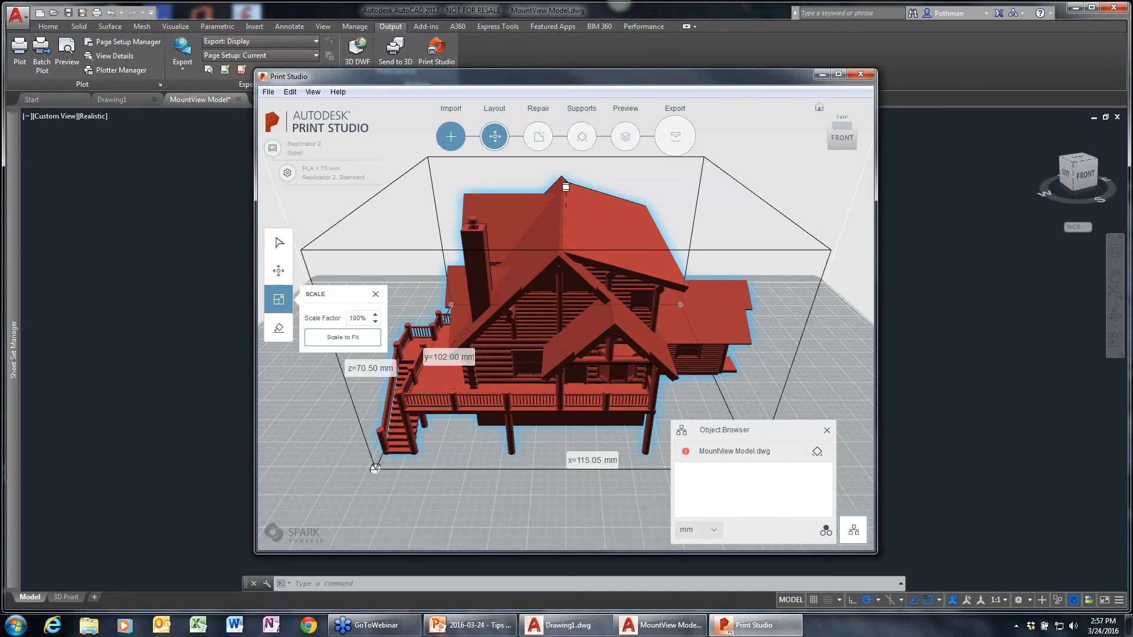
{"action": "left_click", "coordinate": [864, 78]}
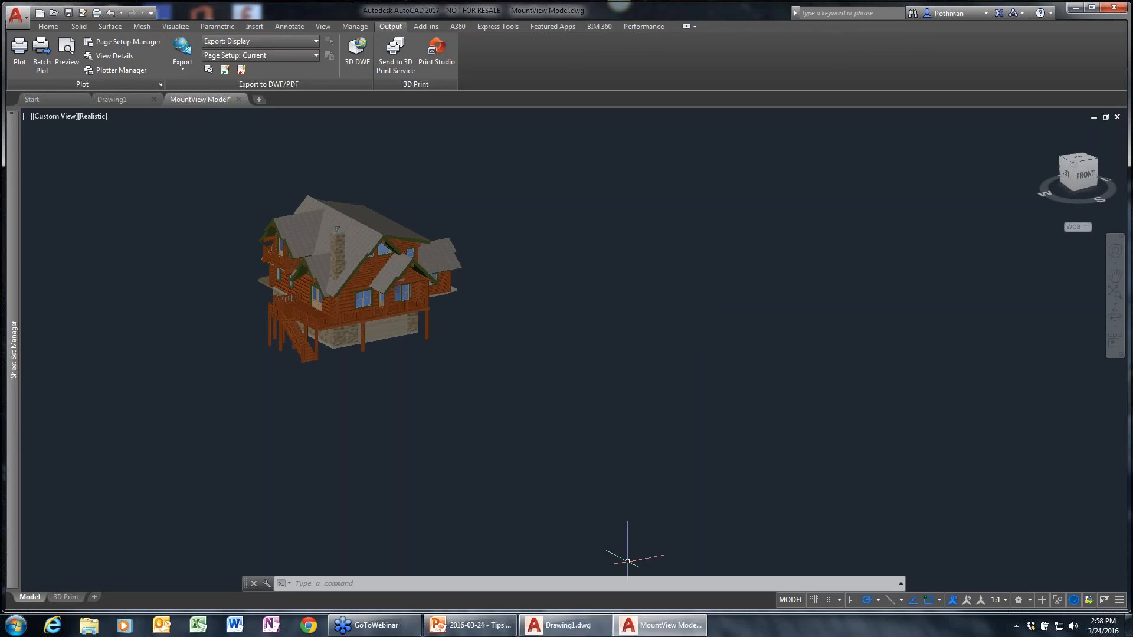
Return to the MountView drawing, review the attachable reference file types, filter for PDF files, and cancel the attachment.
{"action": "left_click", "coordinate": [470, 626]}
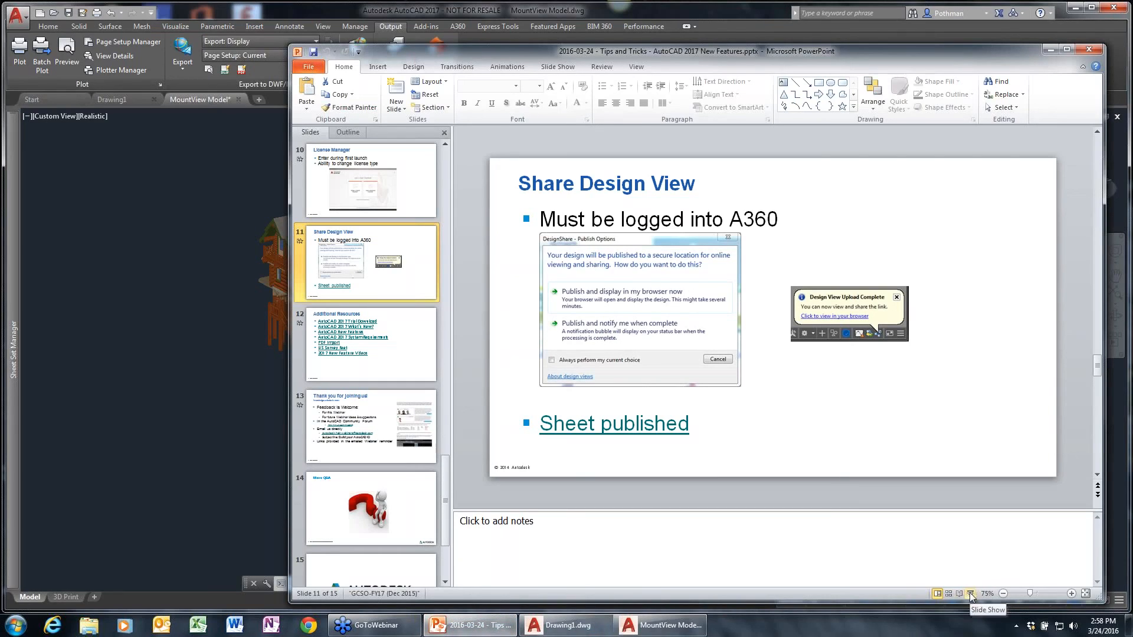
{"action": "left_click", "coordinate": [132, 395]}
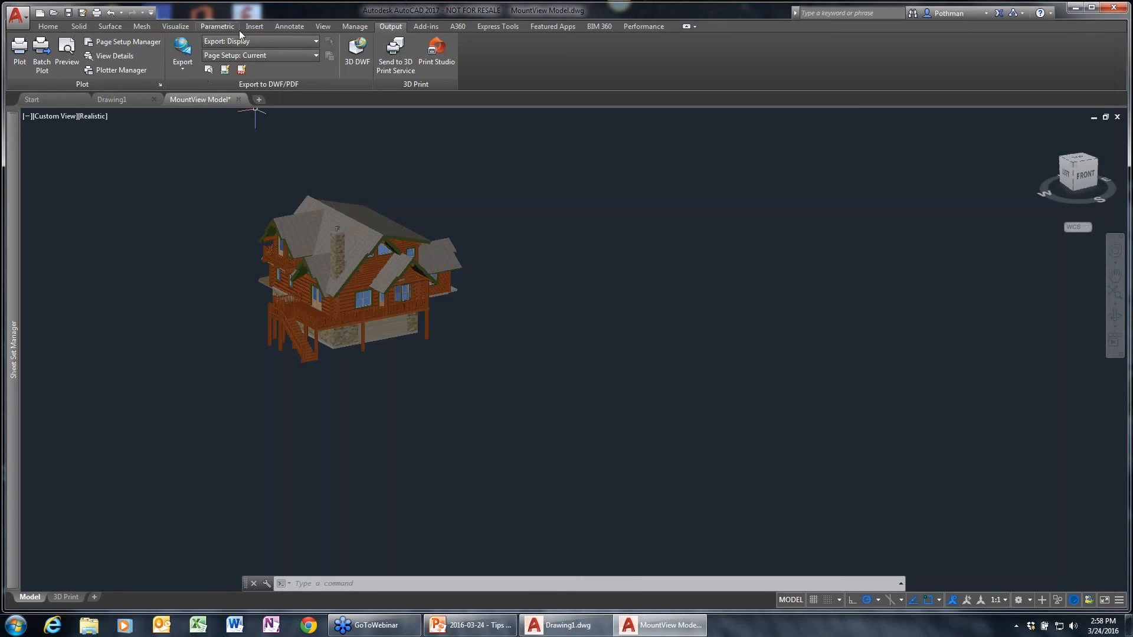
{"action": "left_click", "coordinate": [255, 28]}
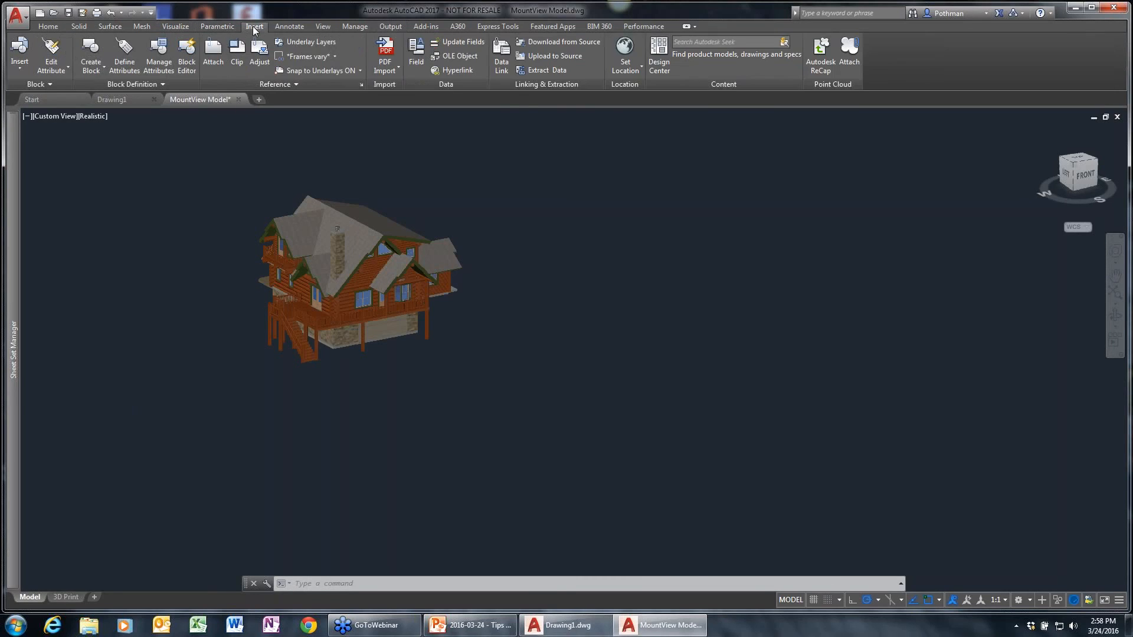
{"action": "left_click", "coordinate": [215, 59]}
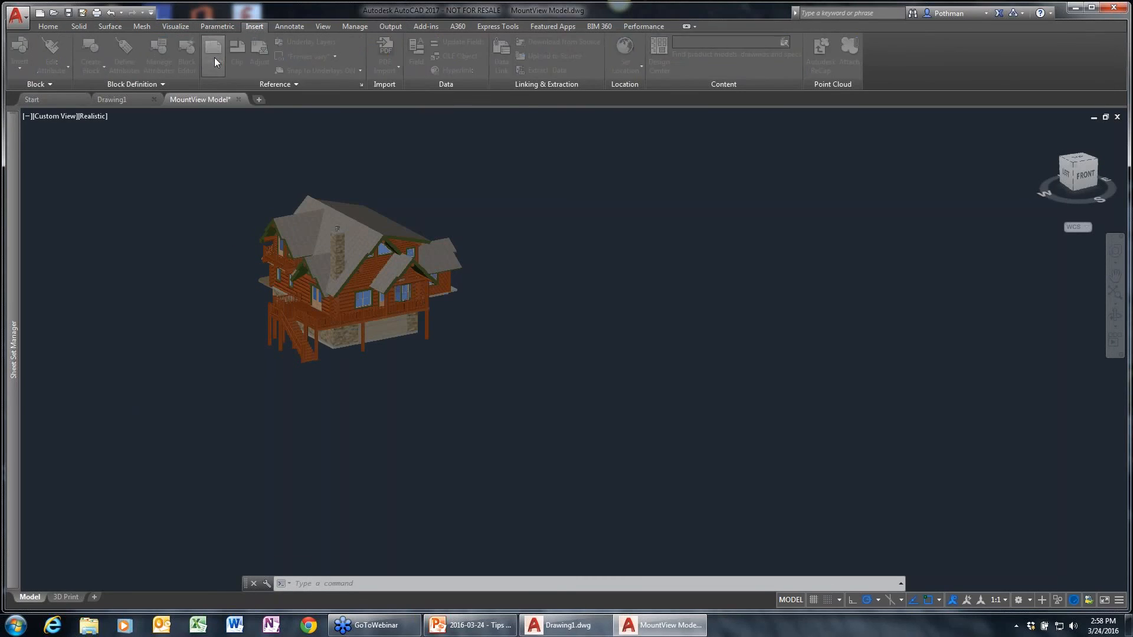
{"action": "left_click", "coordinate": [591, 443]}
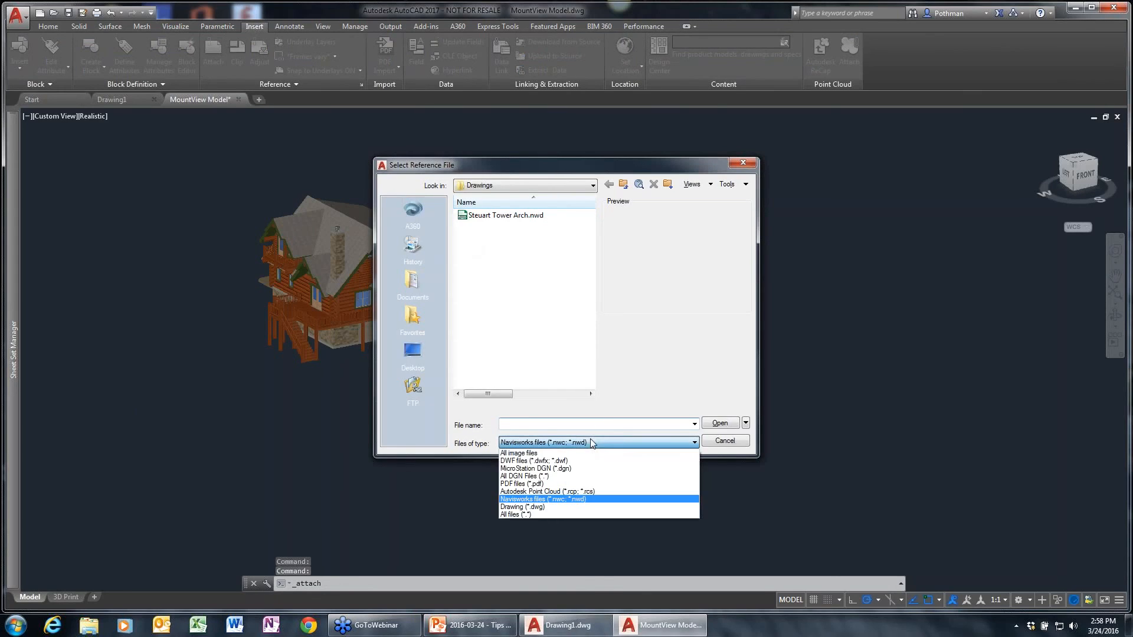
{"action": "left_click", "coordinate": [546, 484]}
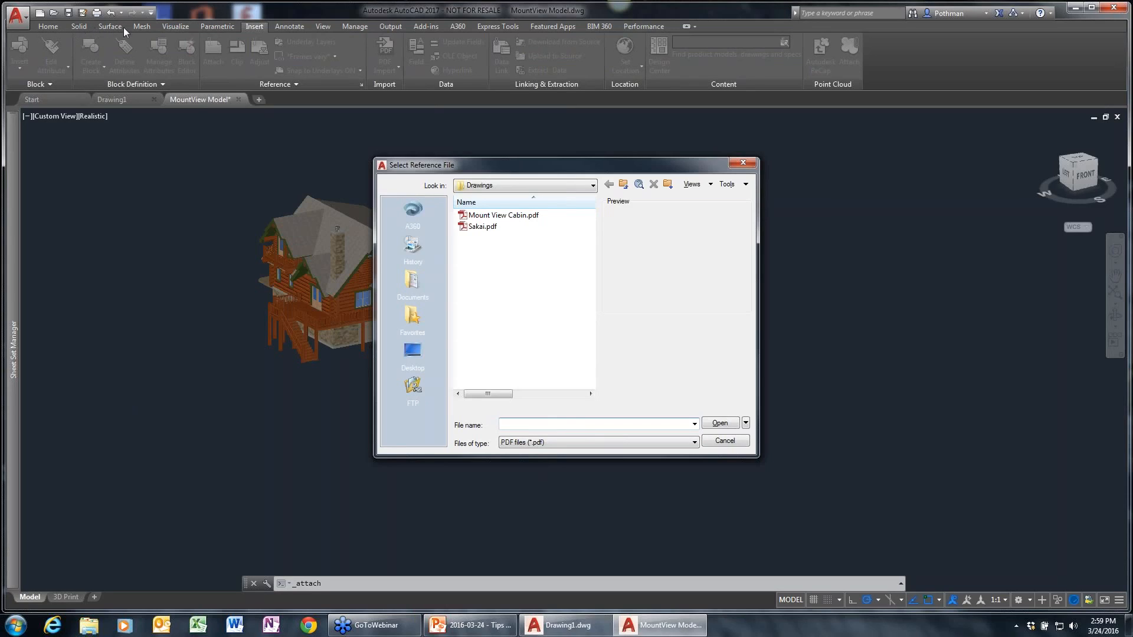
{"action": "left_click", "coordinate": [724, 442]}
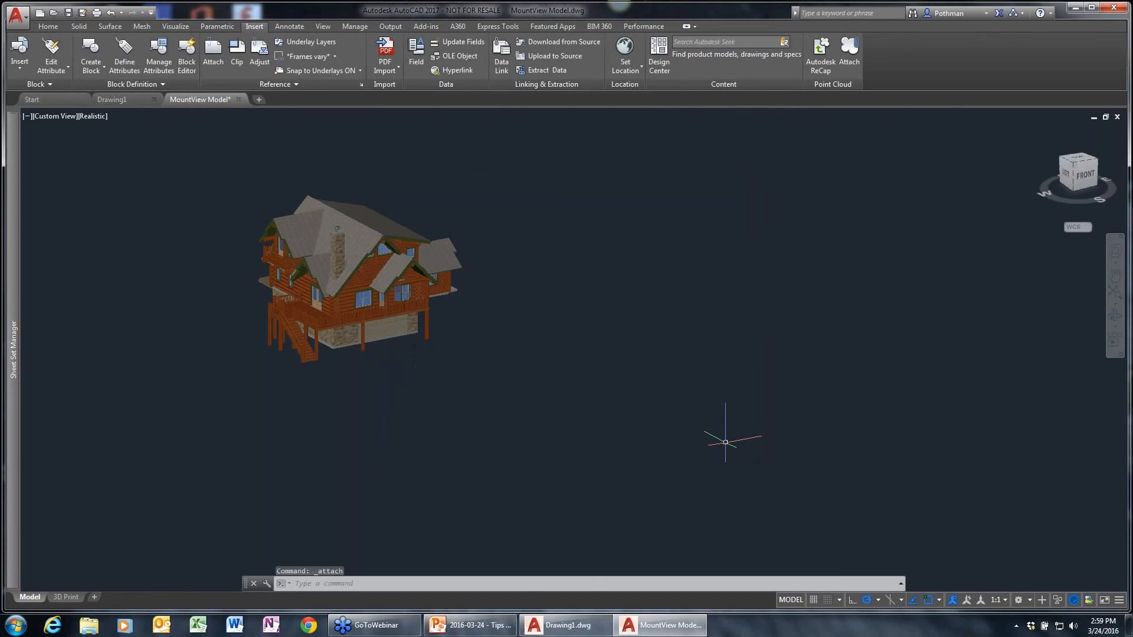
Show the reference file selection through the ATTACH command and dismiss it without attaching a file.
{"action": "type", "text": "attach"}
{"action": "key", "text": "Return"}
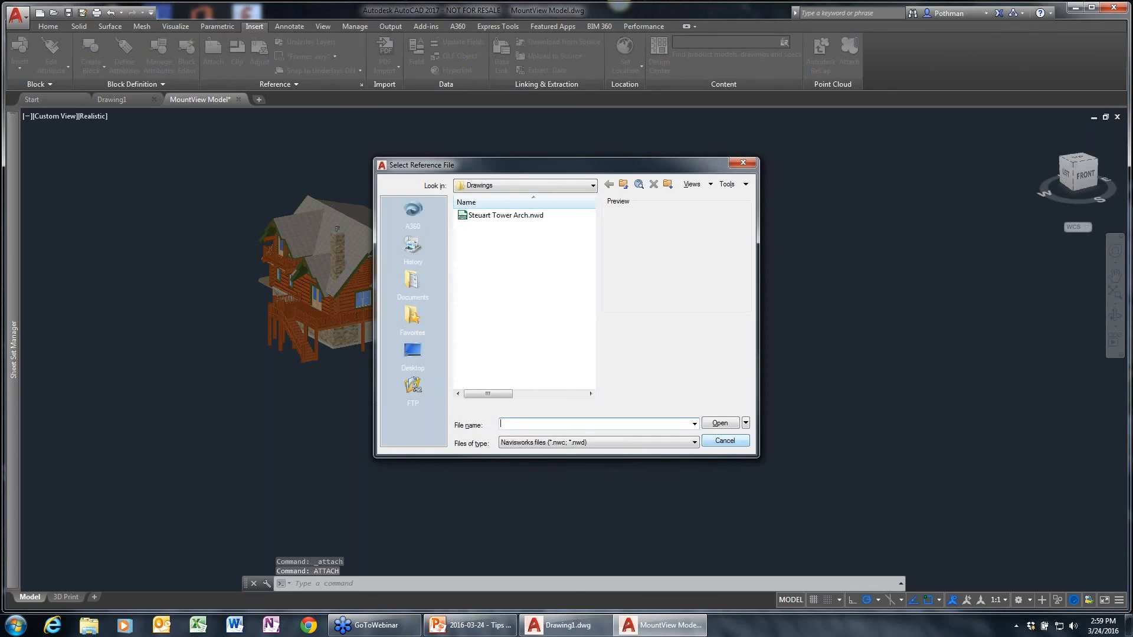
{"action": "left_click", "coordinate": [726, 442]}
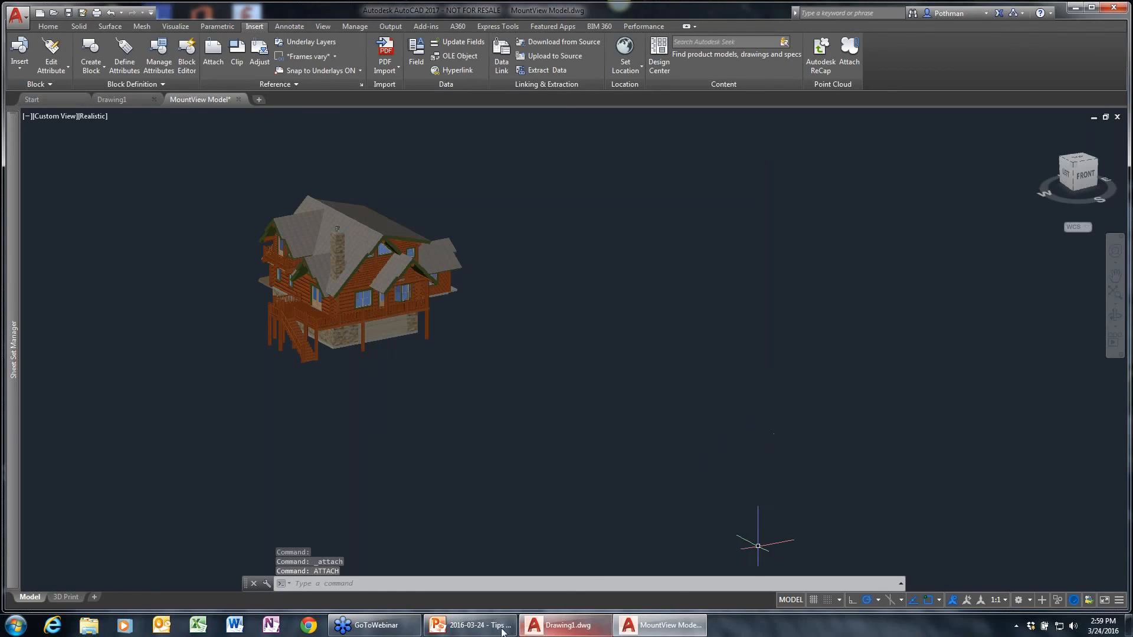
Switch to the PowerPoint presentation and start the slide show from the Additional Resources slide.
{"action": "left_click", "coordinate": [472, 625]}
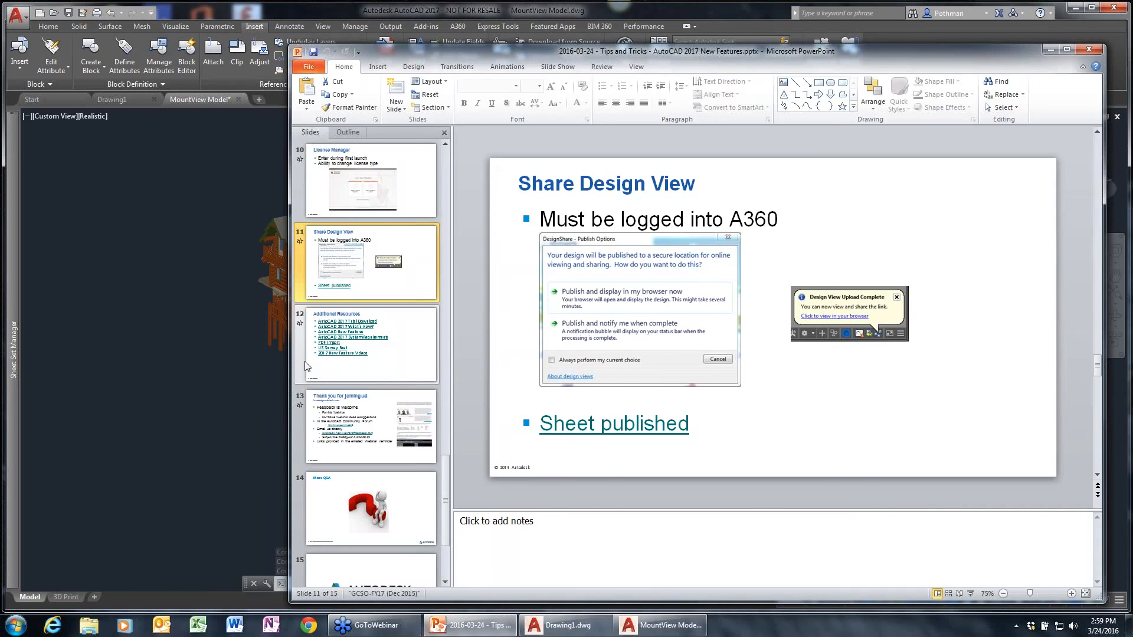
{"action": "left_click", "coordinate": [394, 347]}
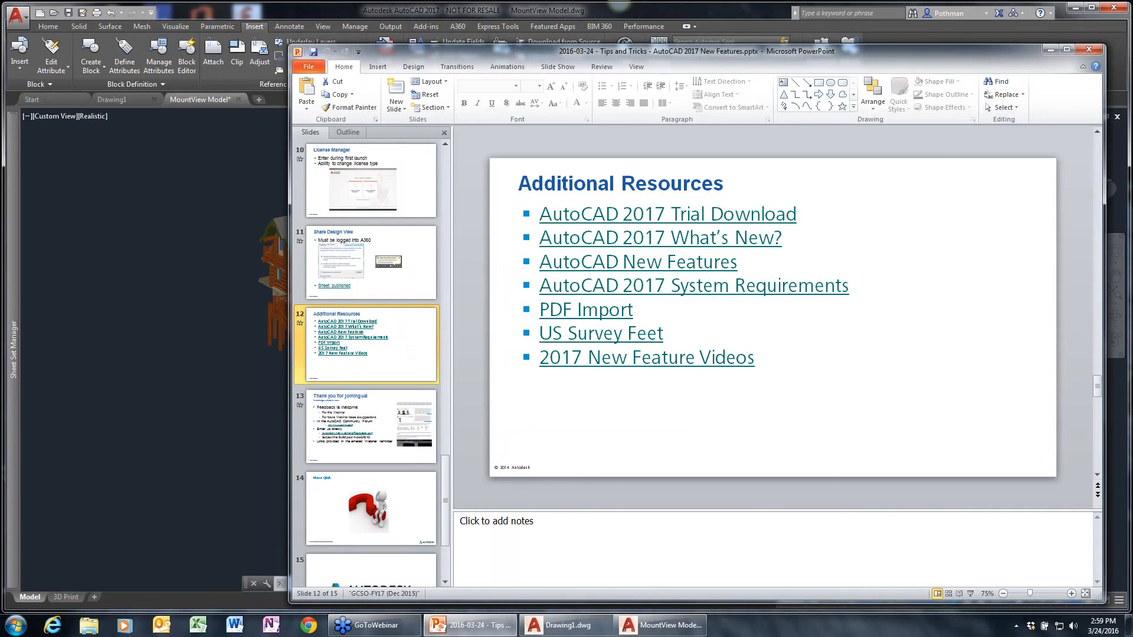
{"action": "left_click", "coordinate": [971, 594]}
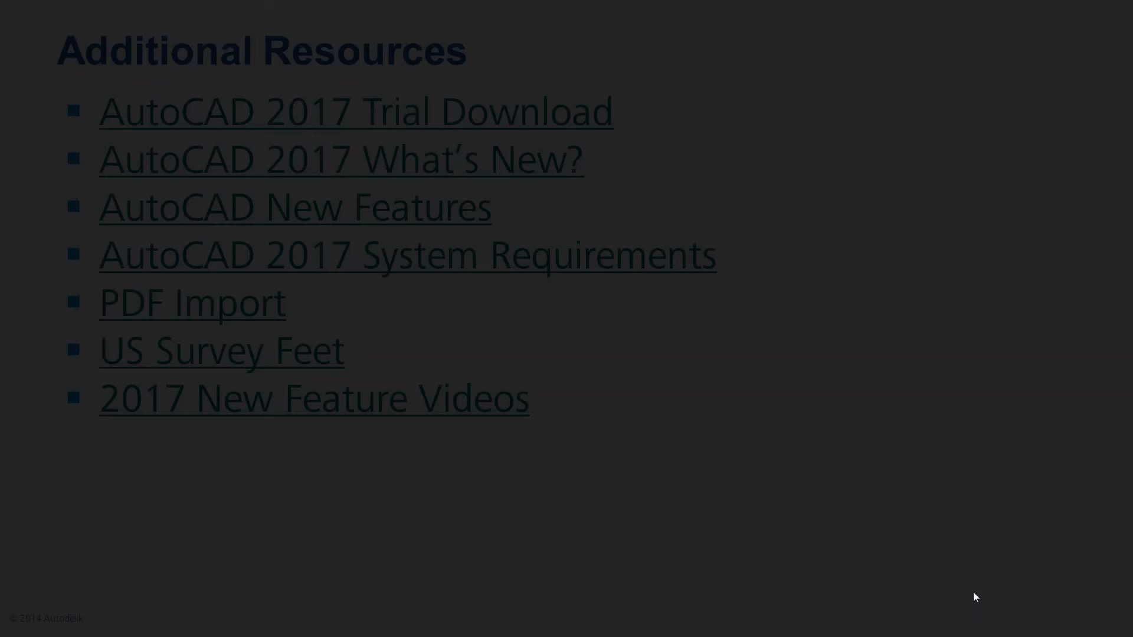